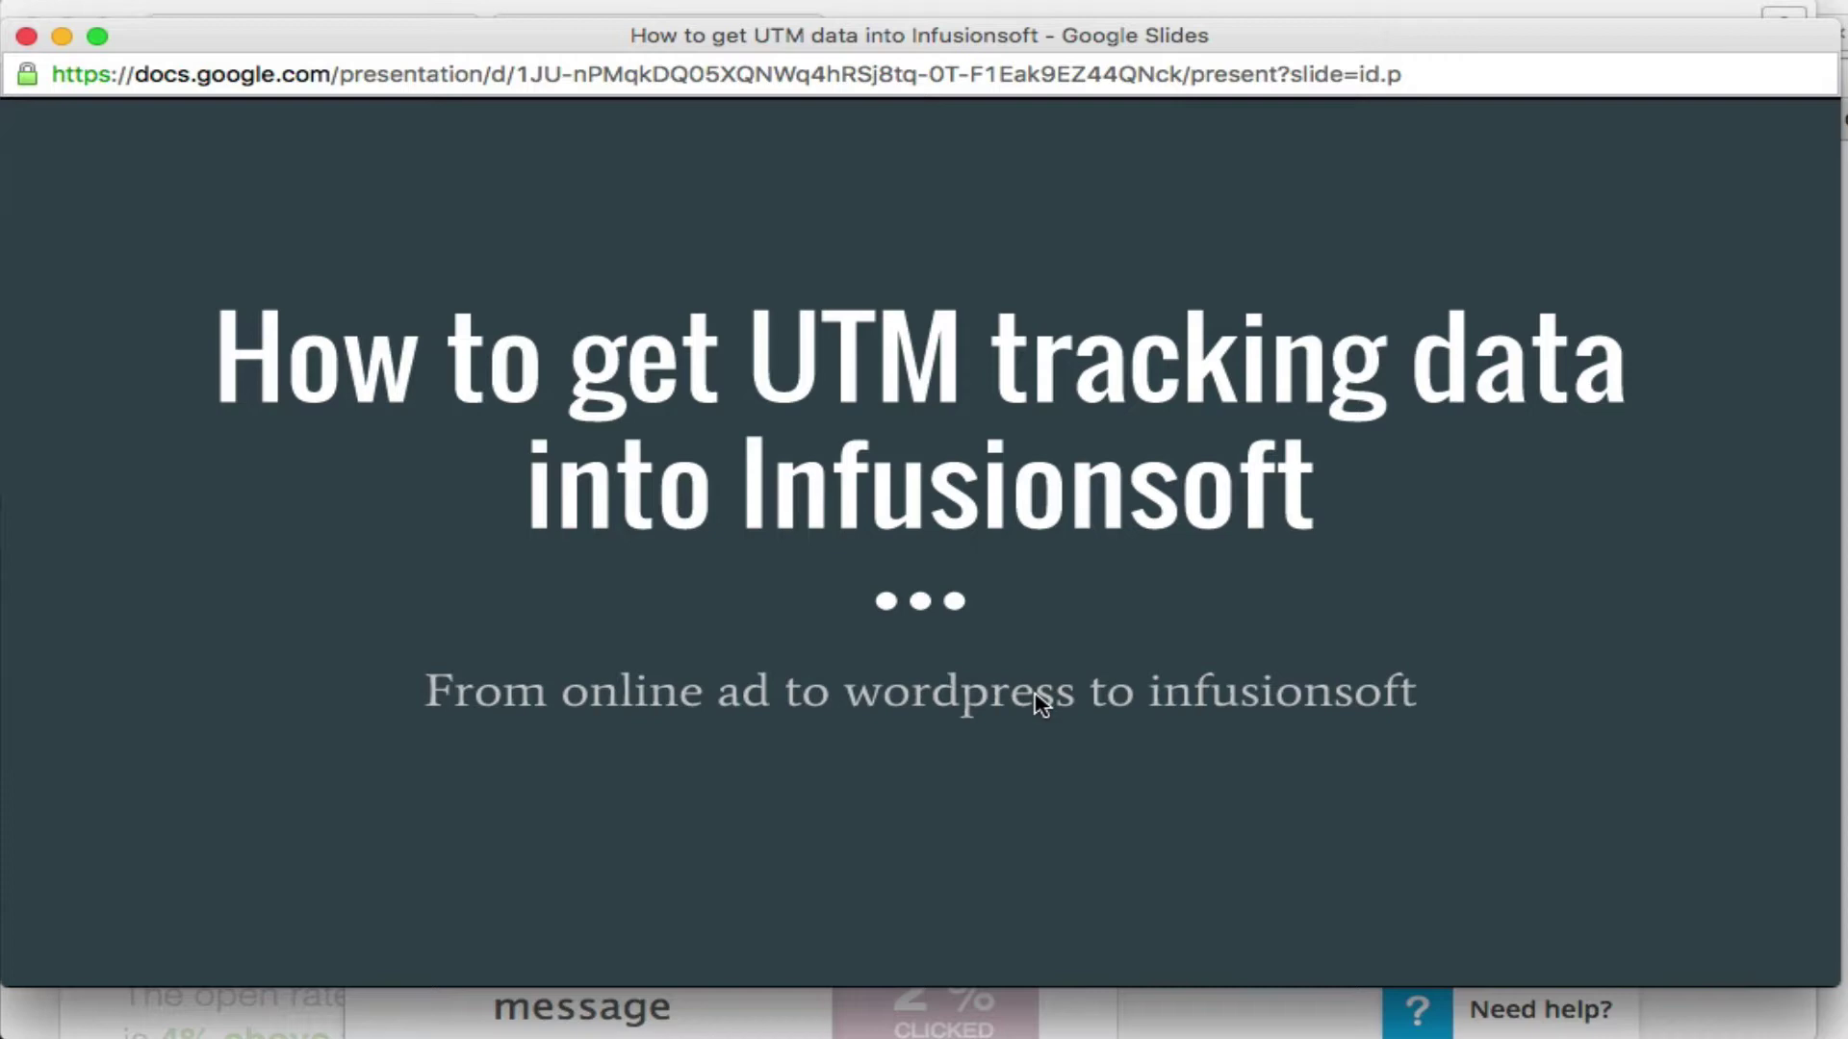
Step: Advance the slideshow past 'What is UTM' to slide 3, 'UTM Example'
{"action": "mouse_move", "coordinate": [920, 549]}
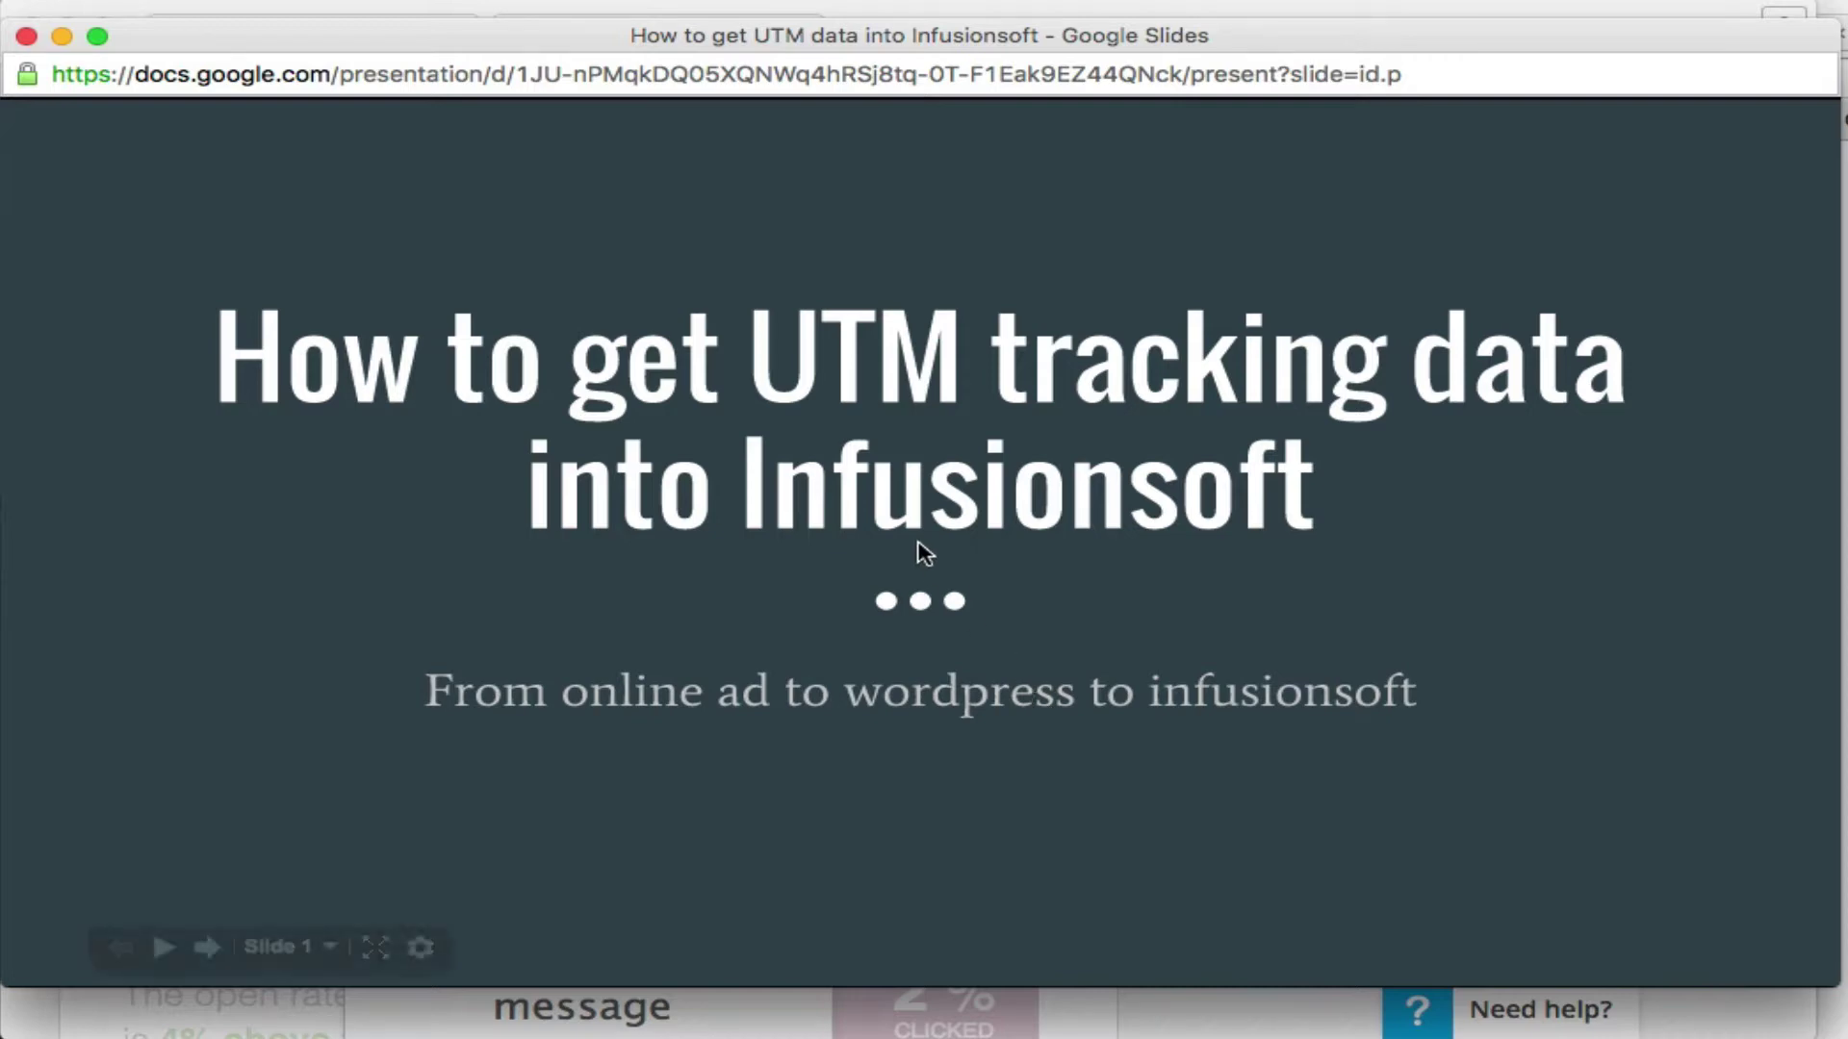
{"action": "left_click", "coordinate": [207, 951]}
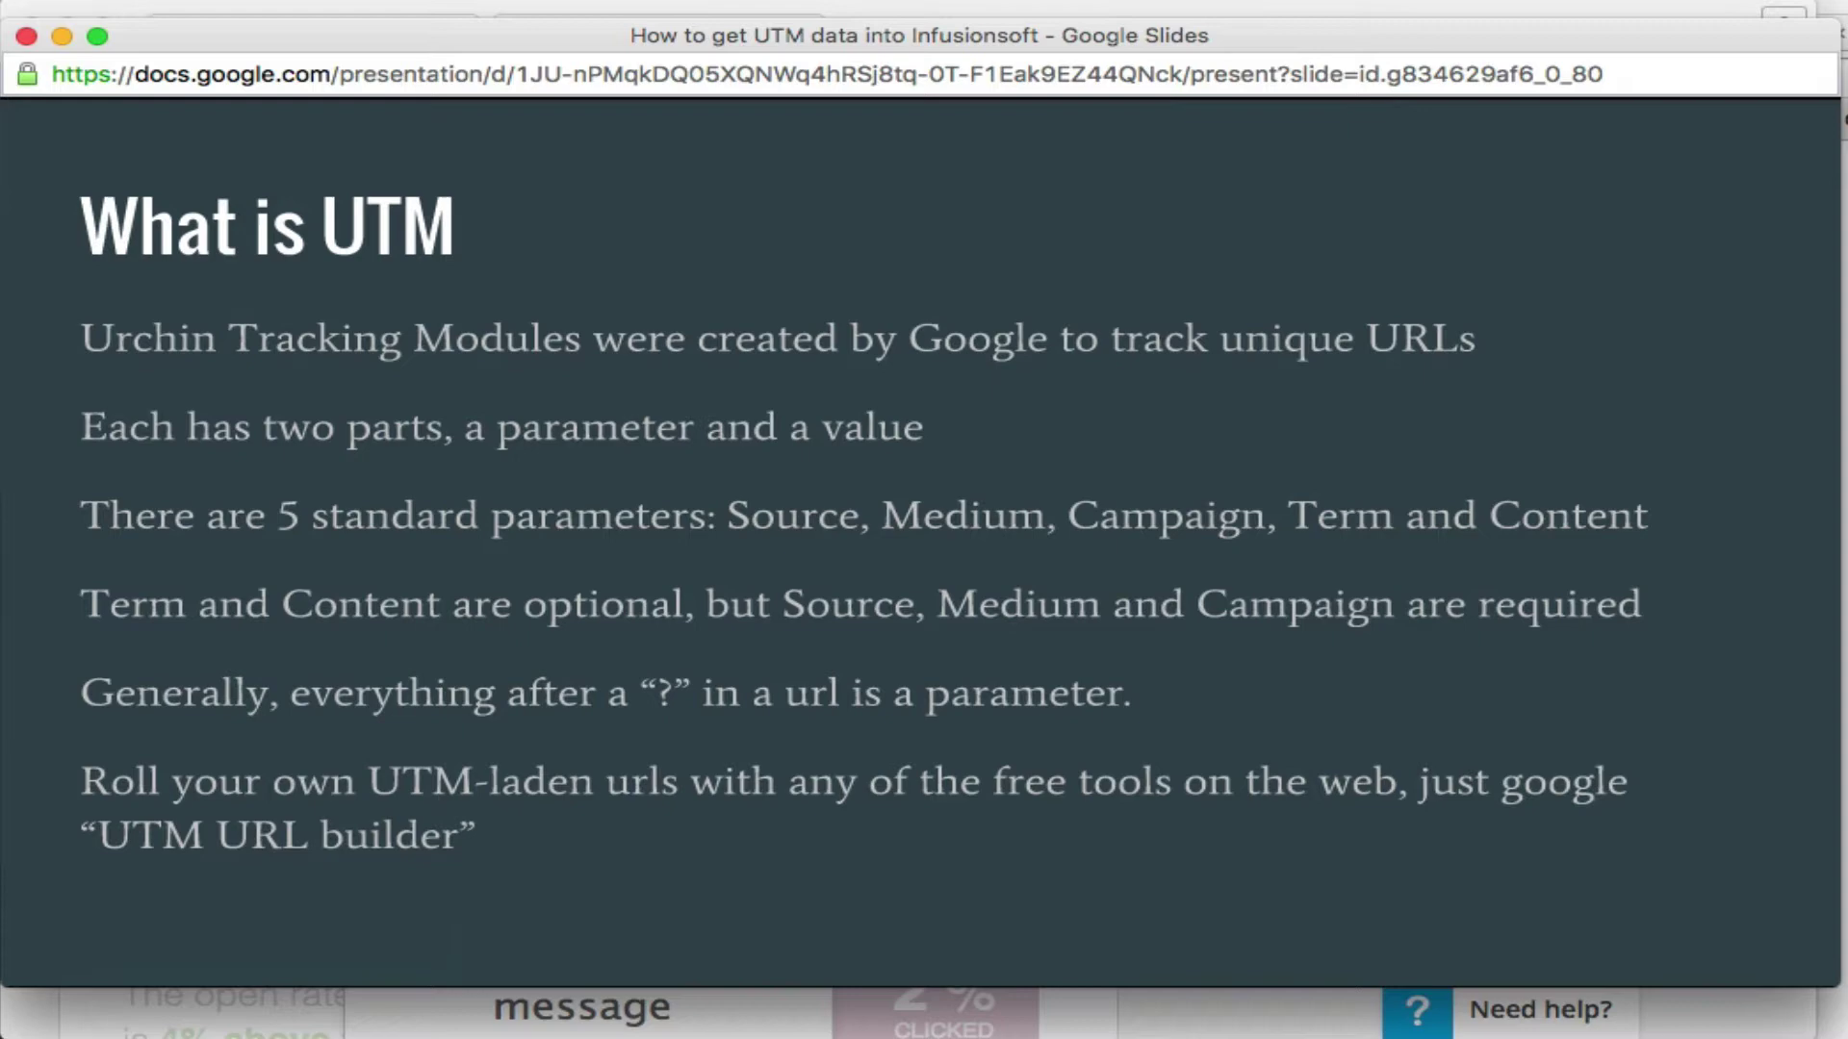
{"action": "mouse_move", "coordinate": [611, 767]}
{"action": "mouse_move", "coordinate": [183, 678]}
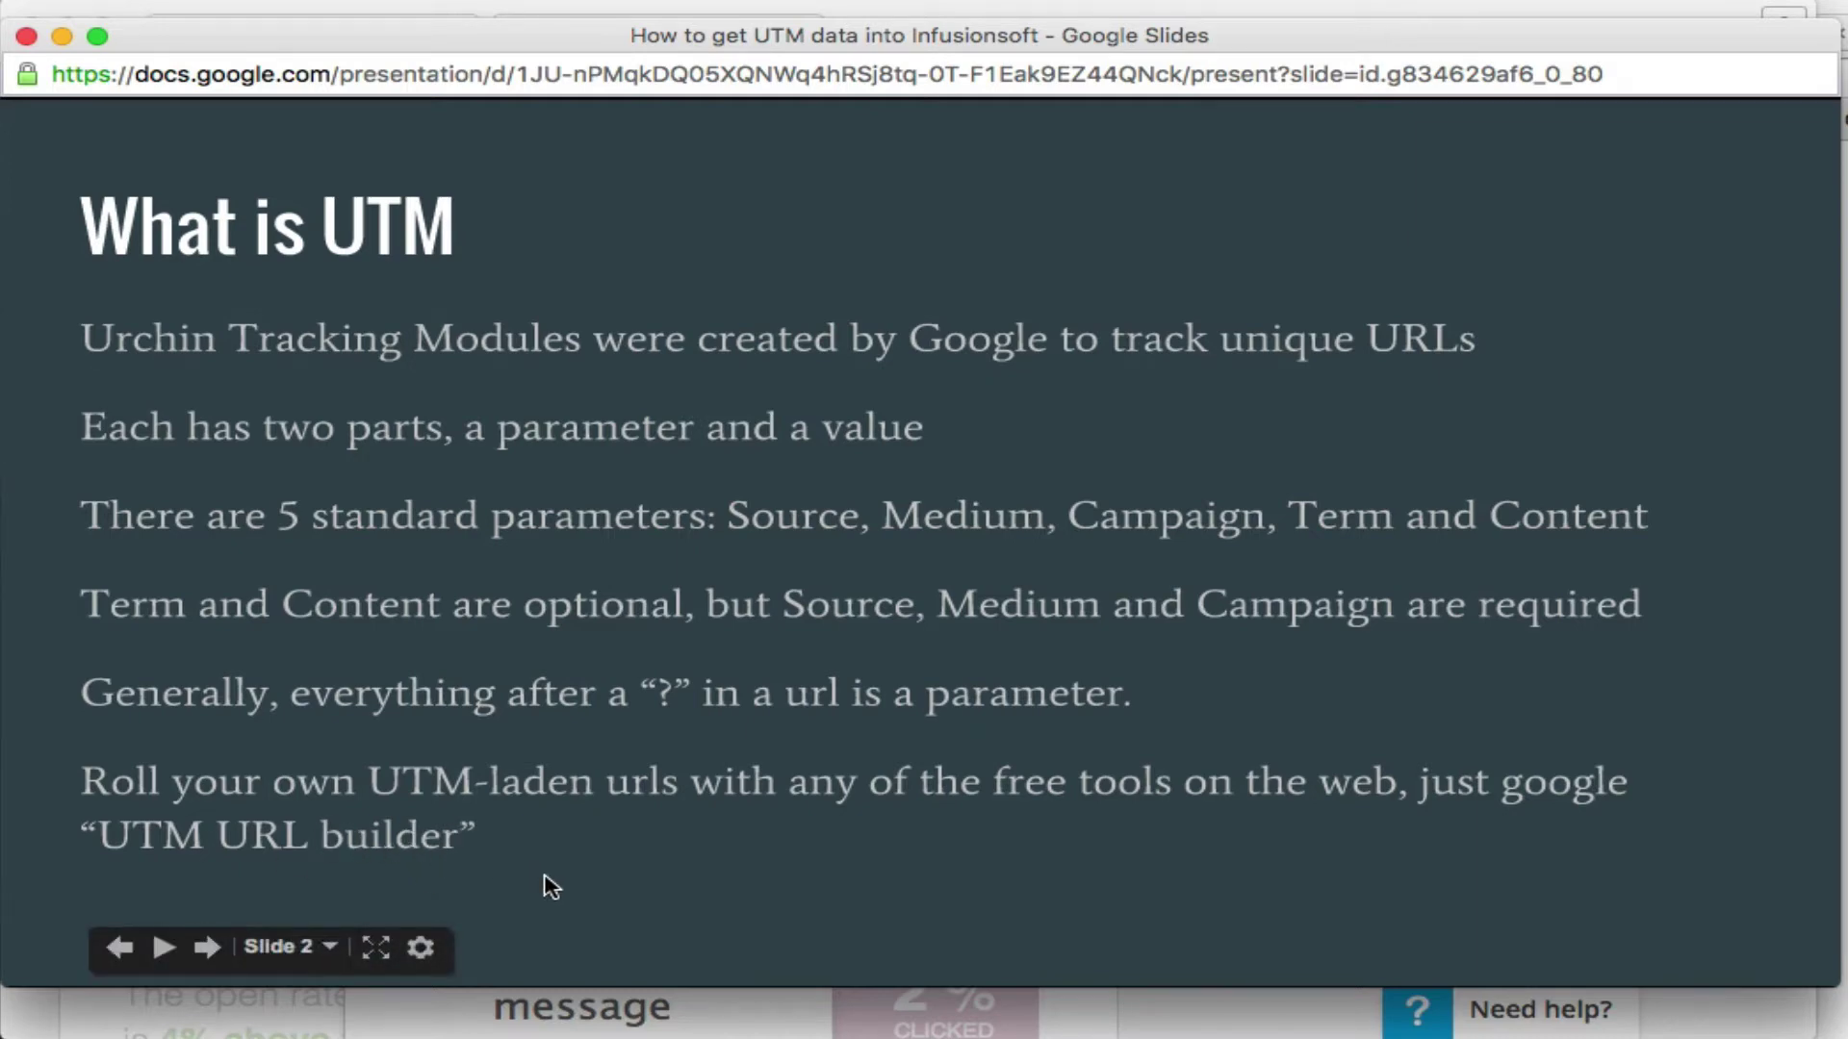
{"action": "left_click", "coordinate": [208, 950]}
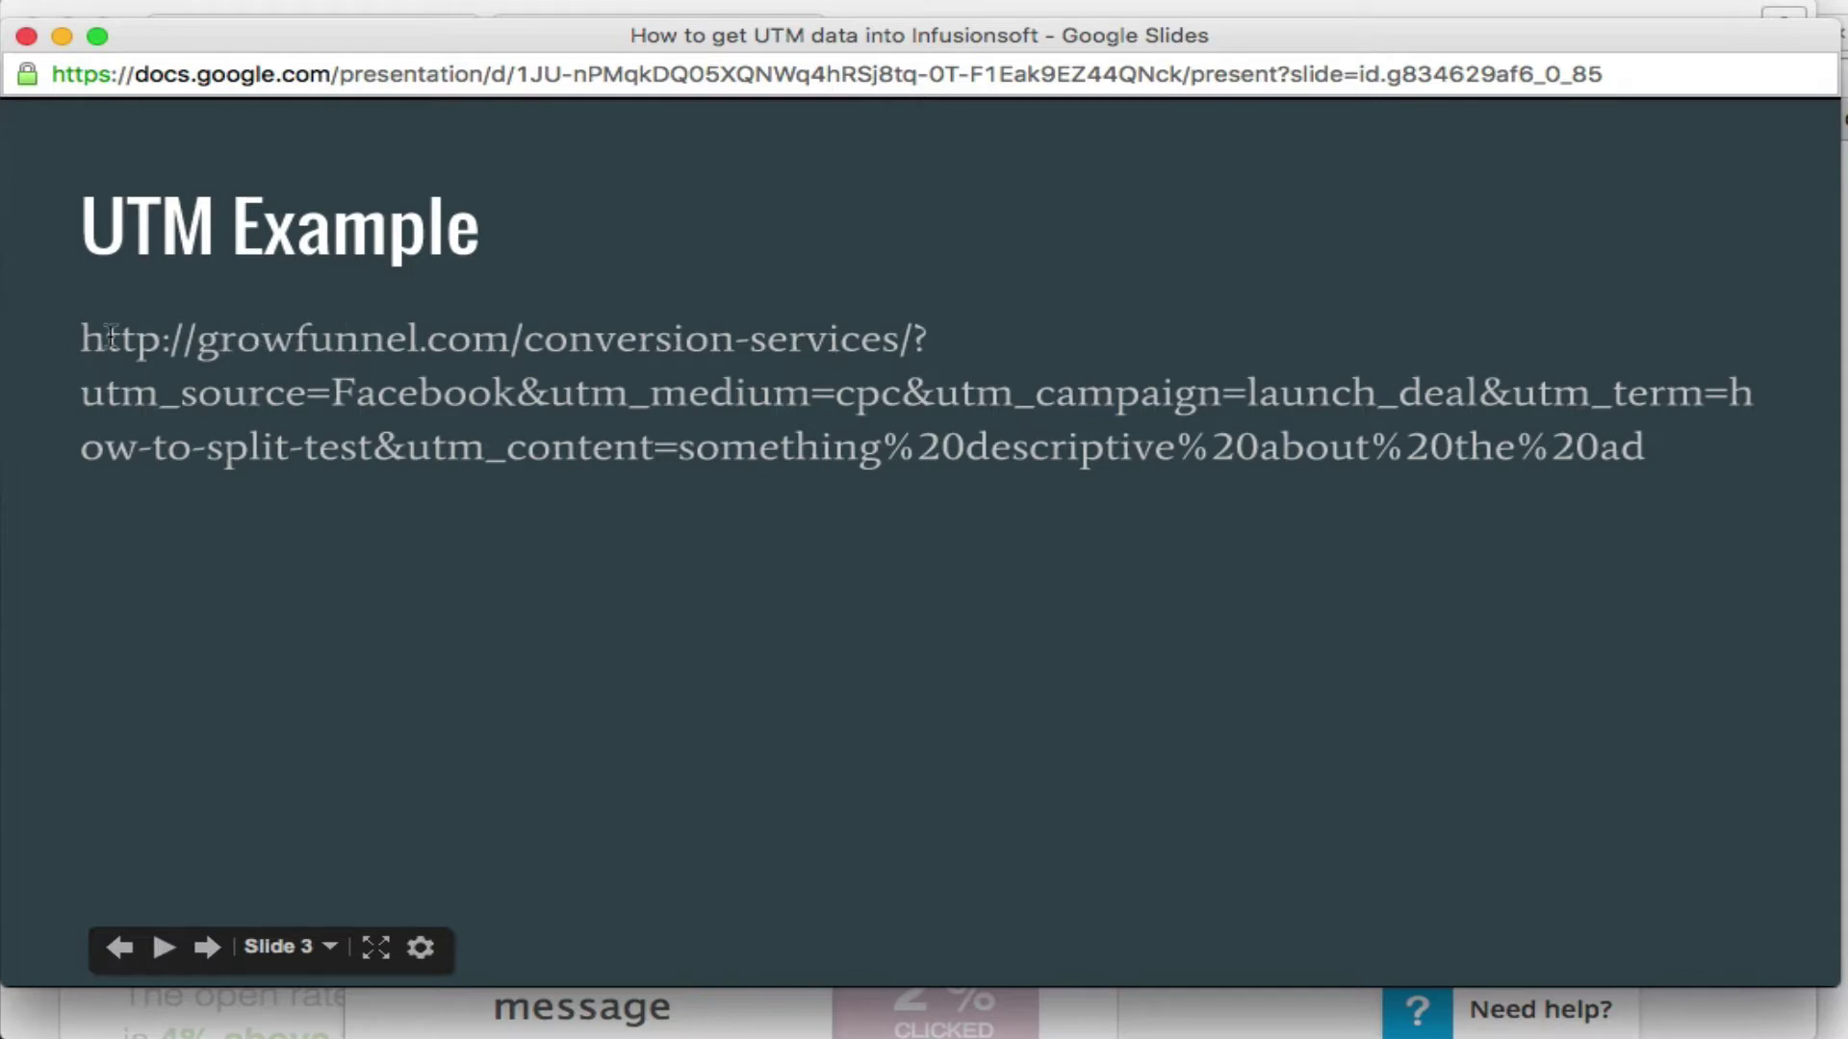
Step: Review slide 4's UTM parameter breakdown, then move on to slide 5, 'Requirements'
{"action": "key", "text": "Right"}
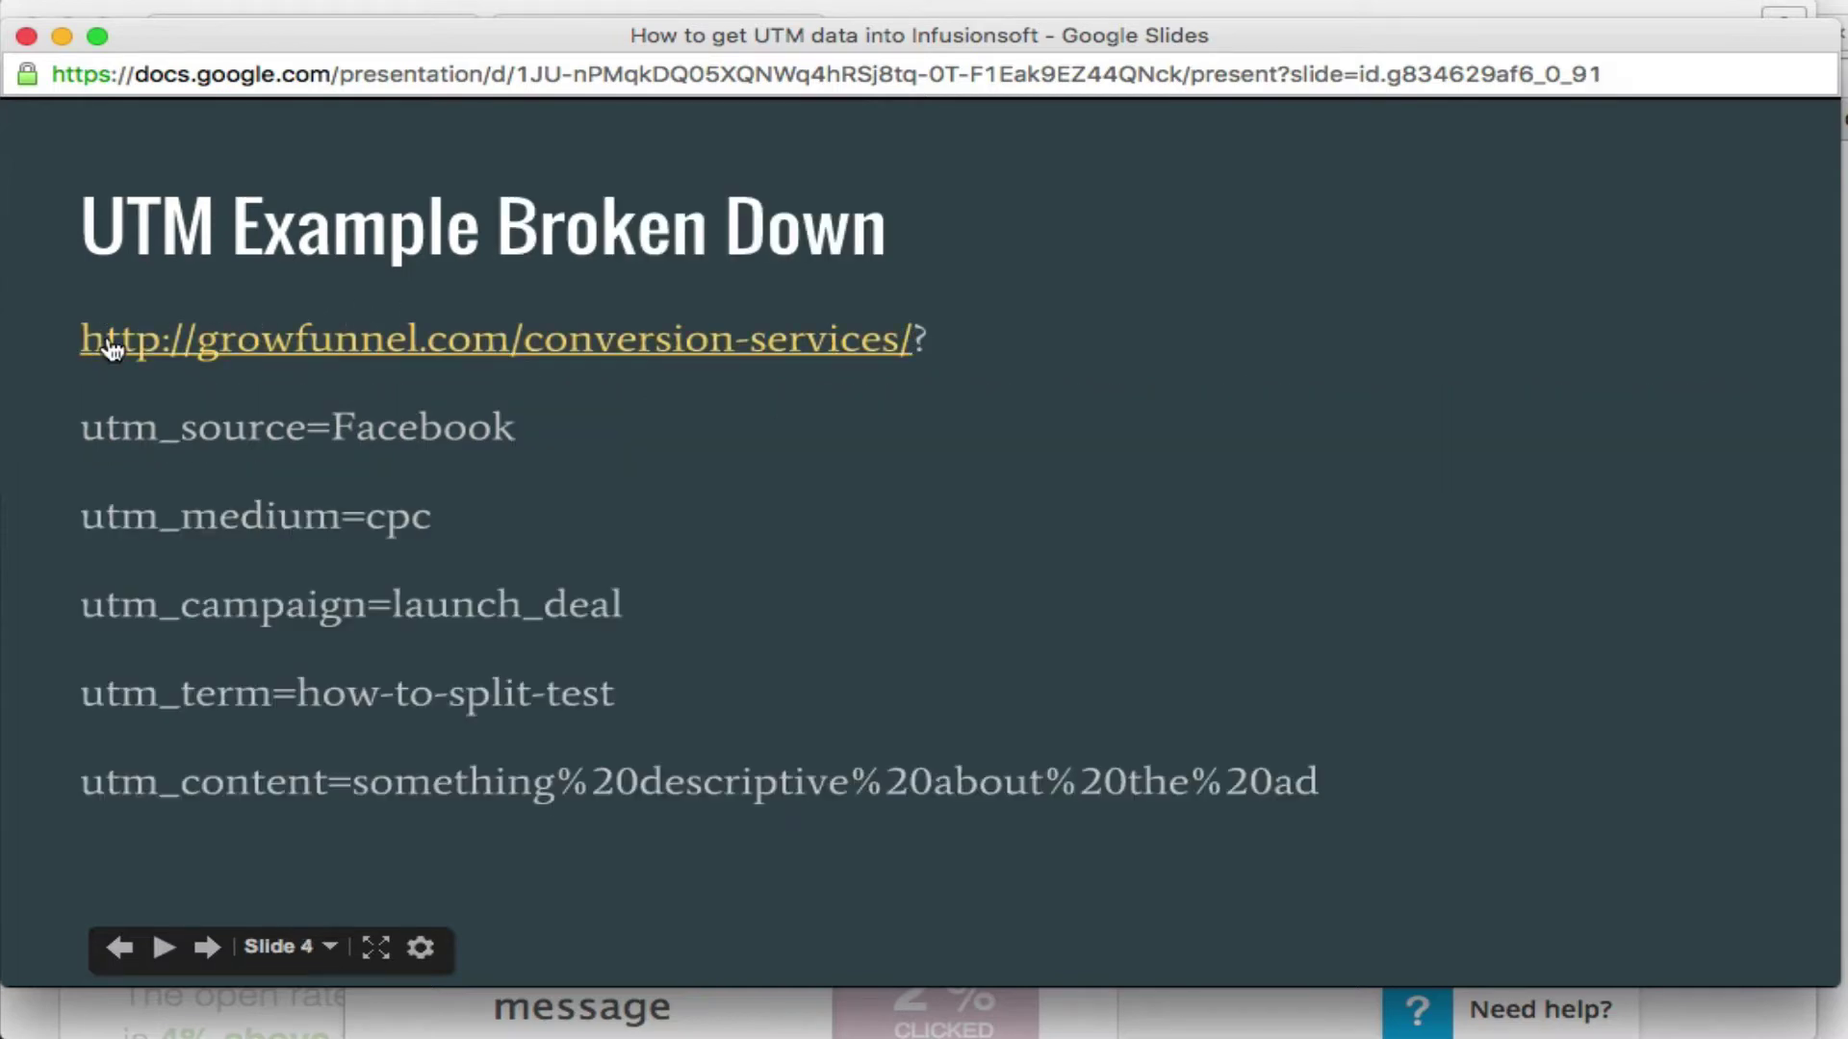
{"action": "left_click", "coordinate": [117, 949]}
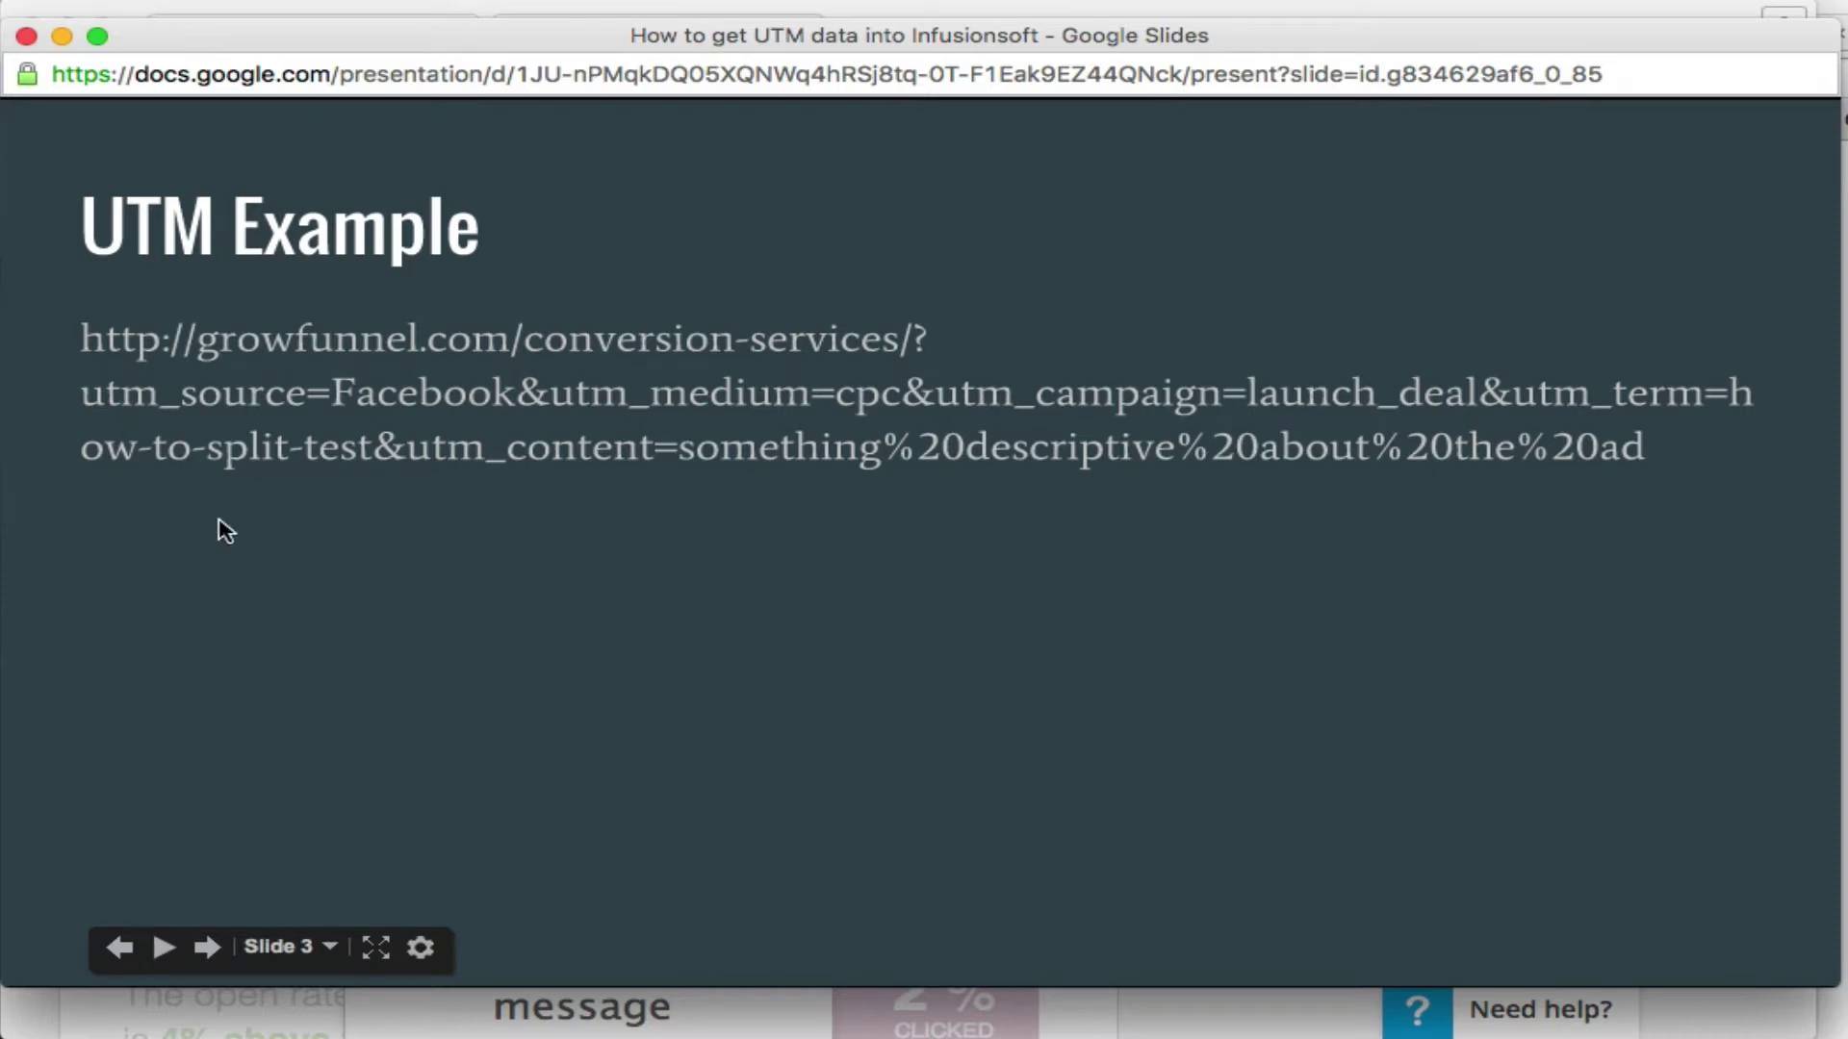
{"action": "left_click", "coordinate": [208, 947]}
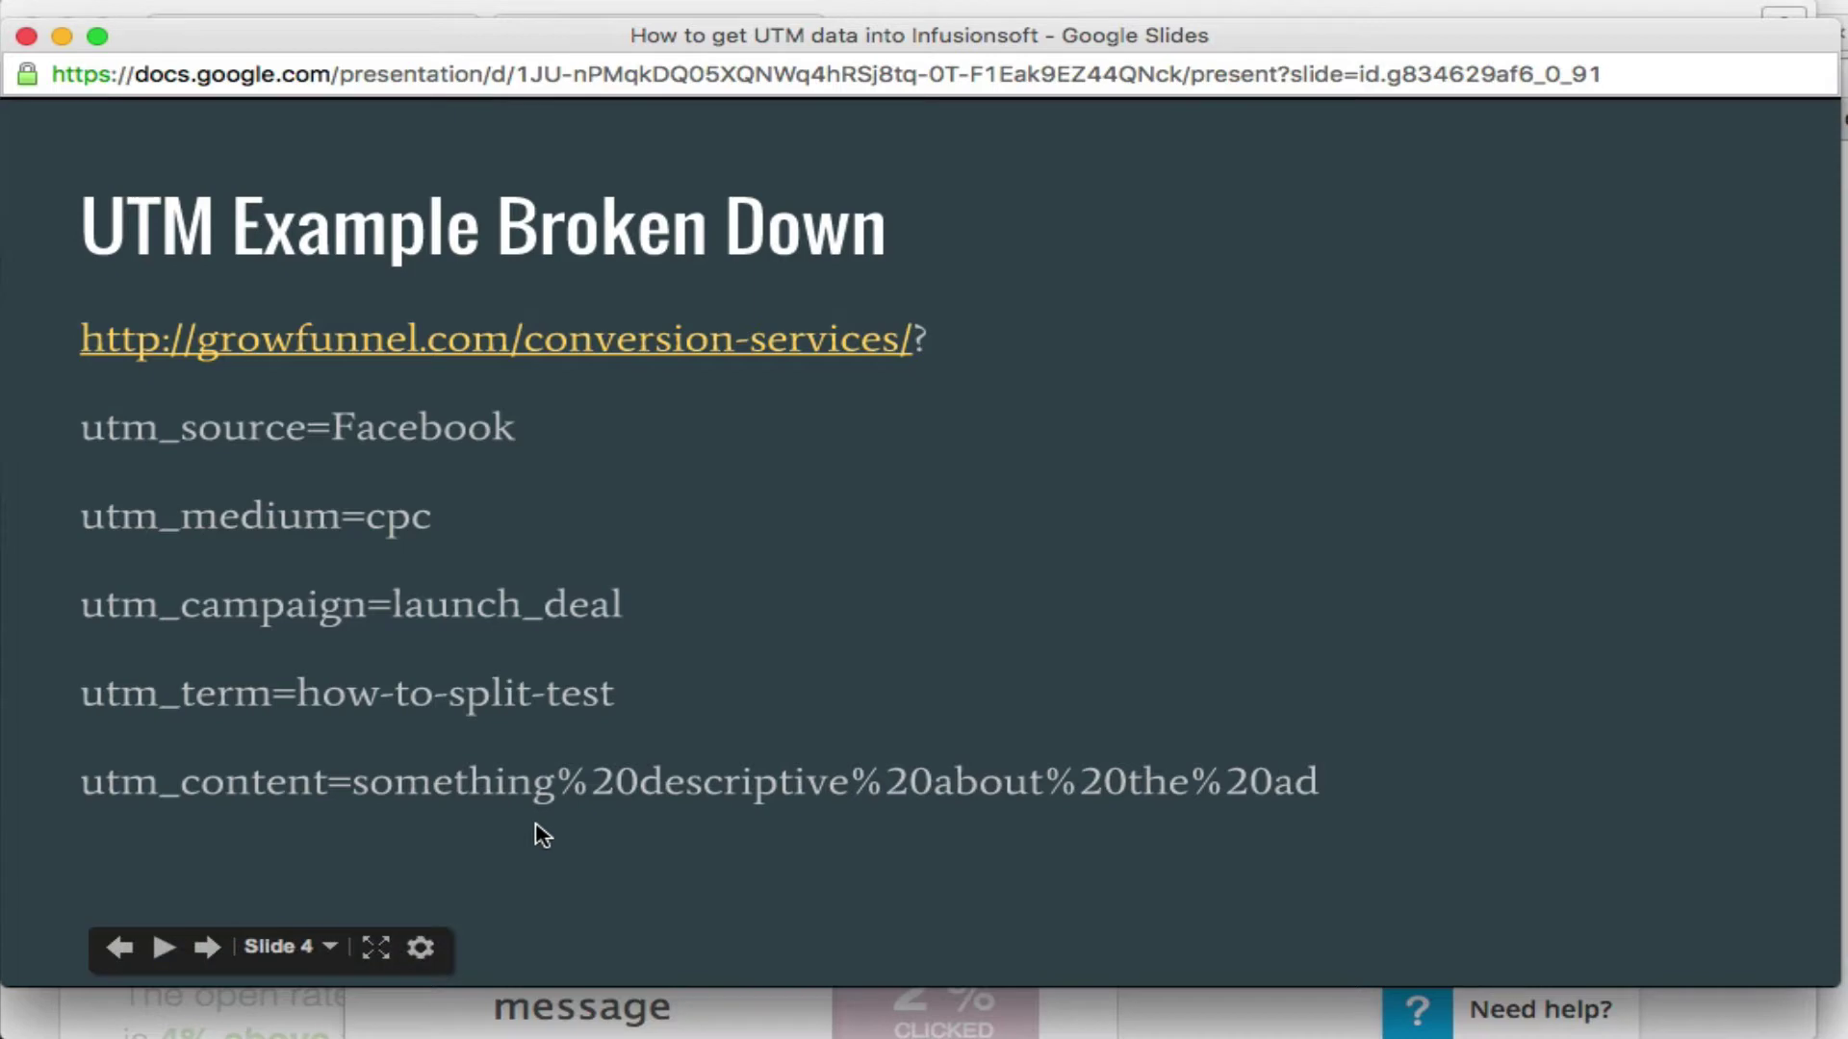
{"action": "left_click", "coordinate": [207, 949]}
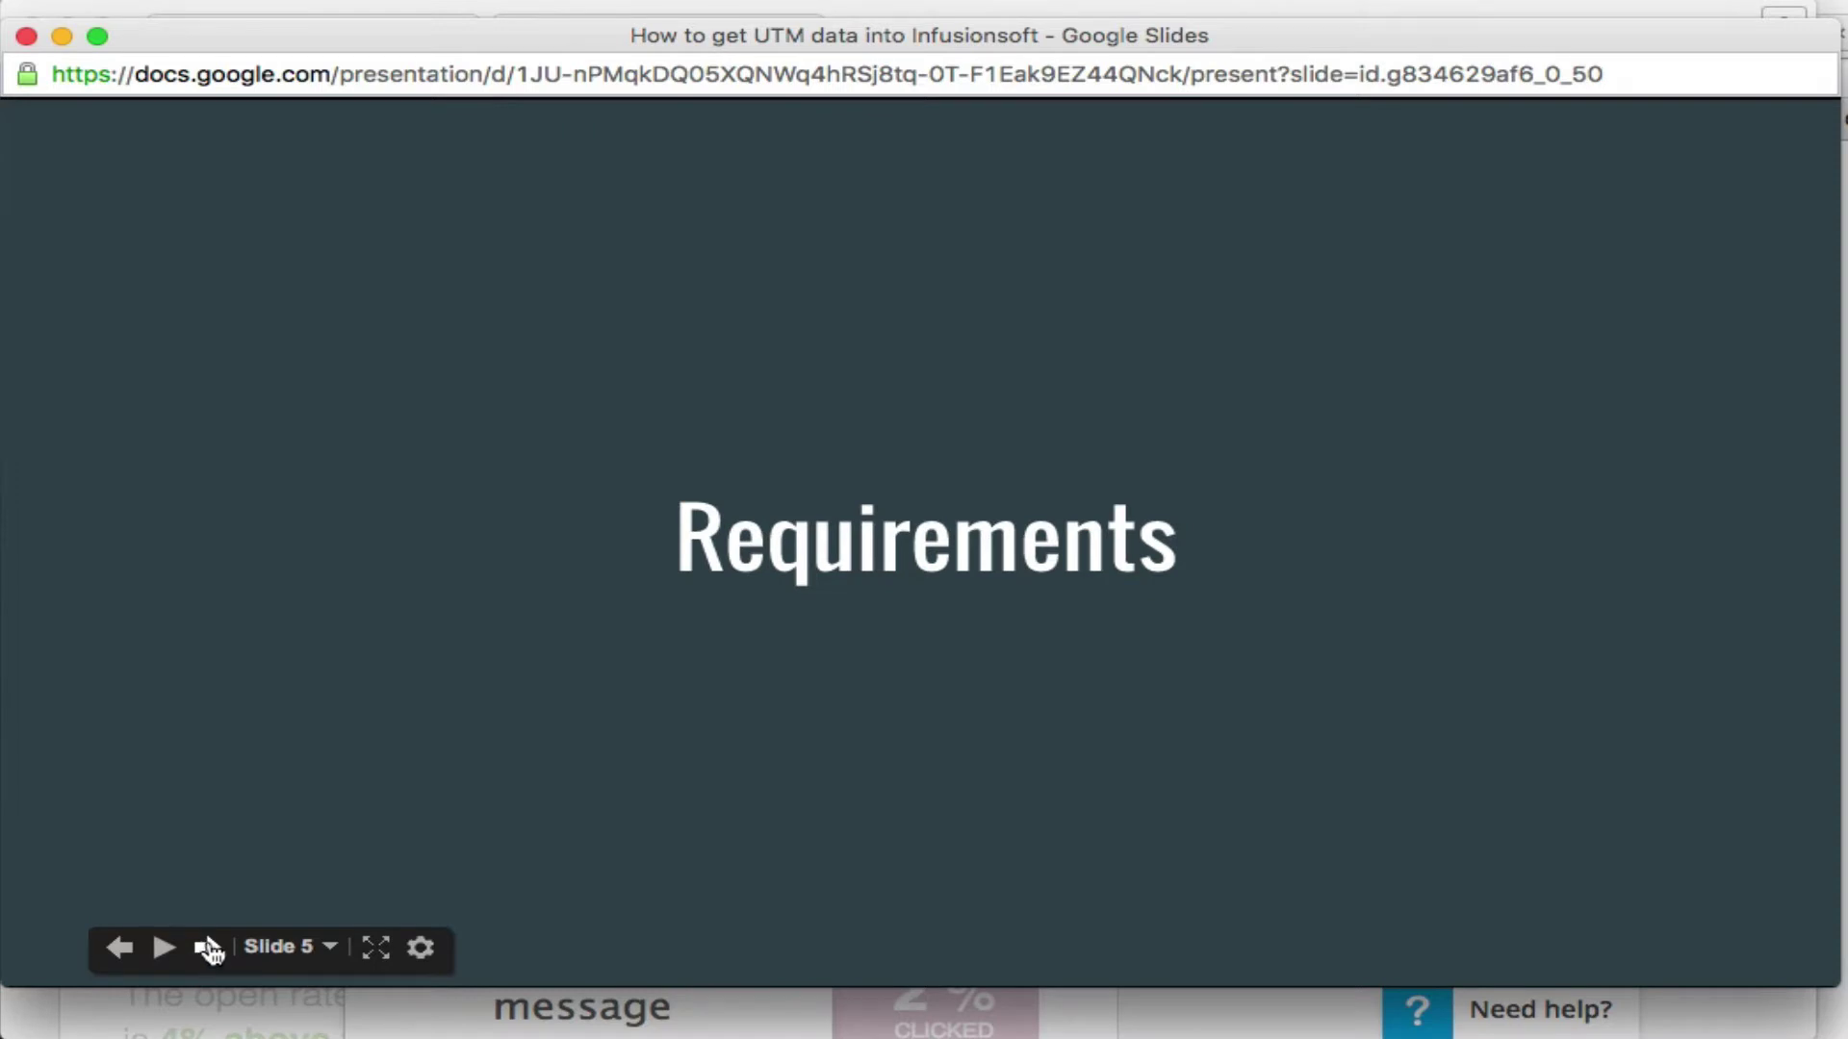
Step: Page through the requirements list and settle on slide 7, 'Step 1: Infusionsoft Custom Field(s)'
{"action": "left_click", "coordinate": [208, 949]}
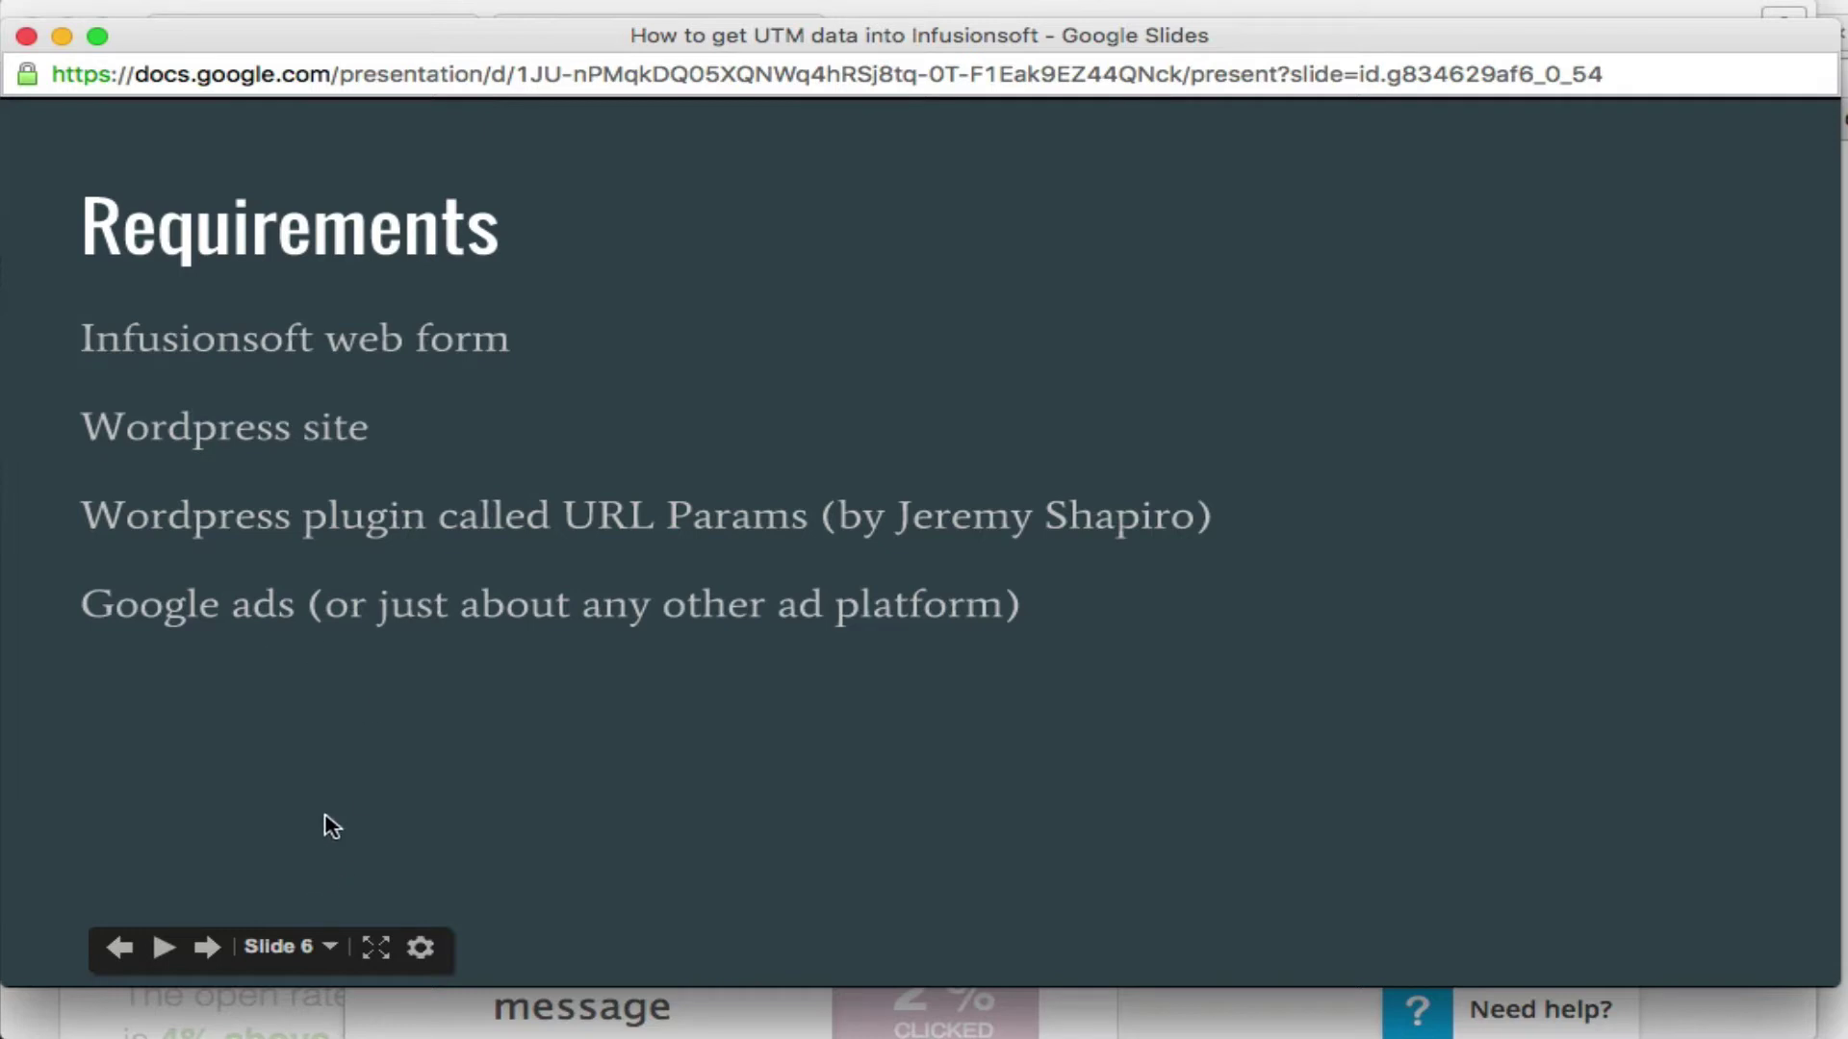
{"action": "left_click", "coordinate": [206, 948]}
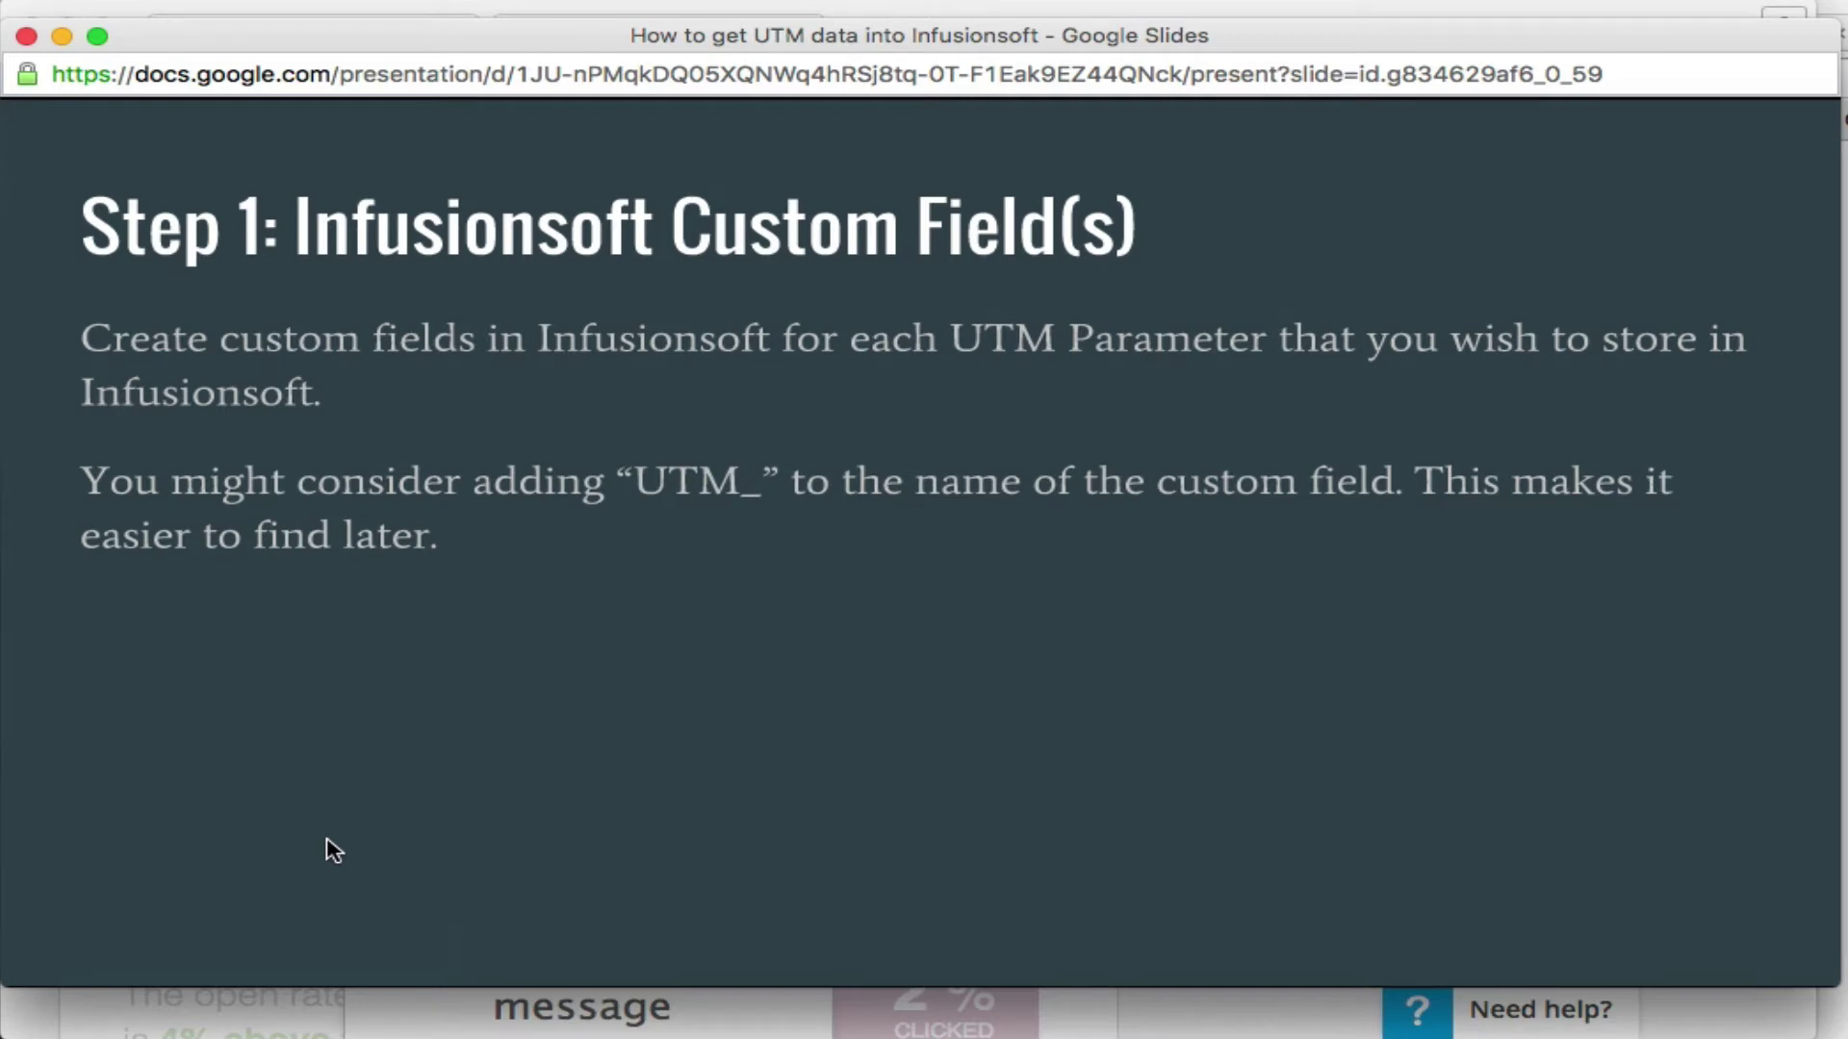
{"action": "mouse_move", "coordinate": [280, 866]}
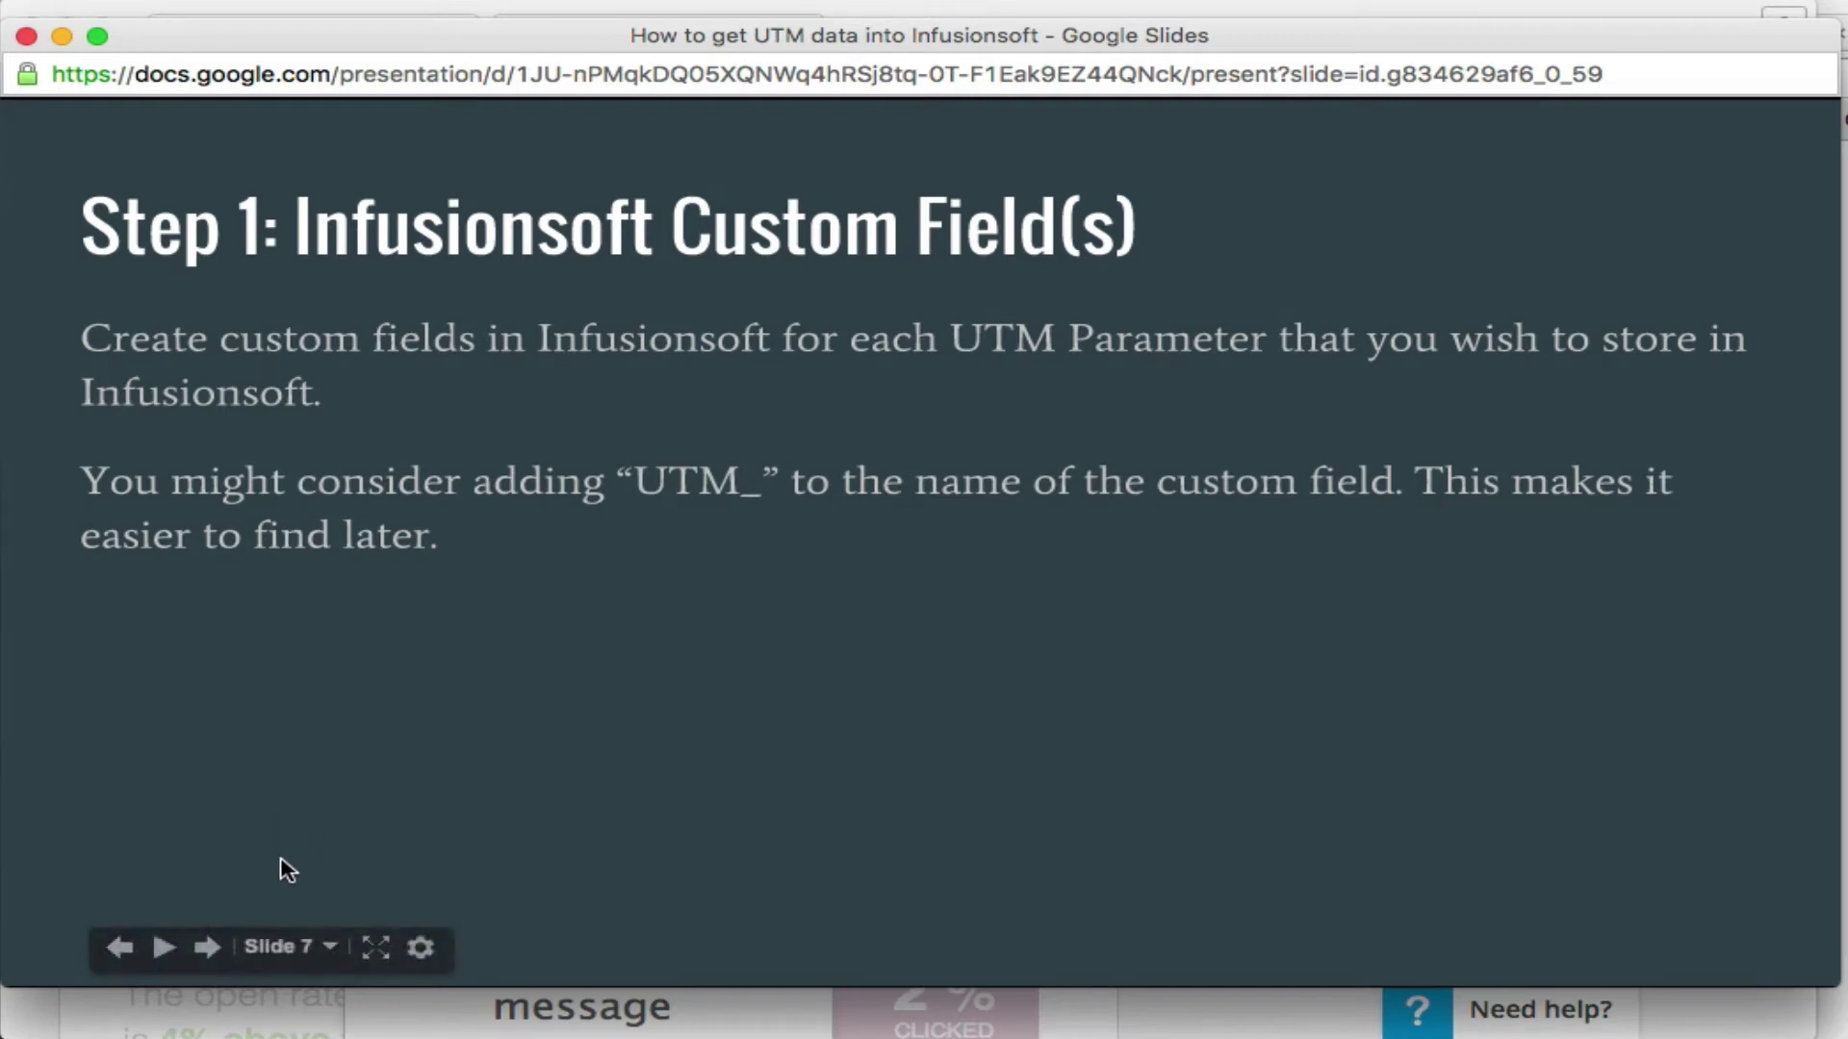
{"action": "left_click", "coordinate": [208, 950]}
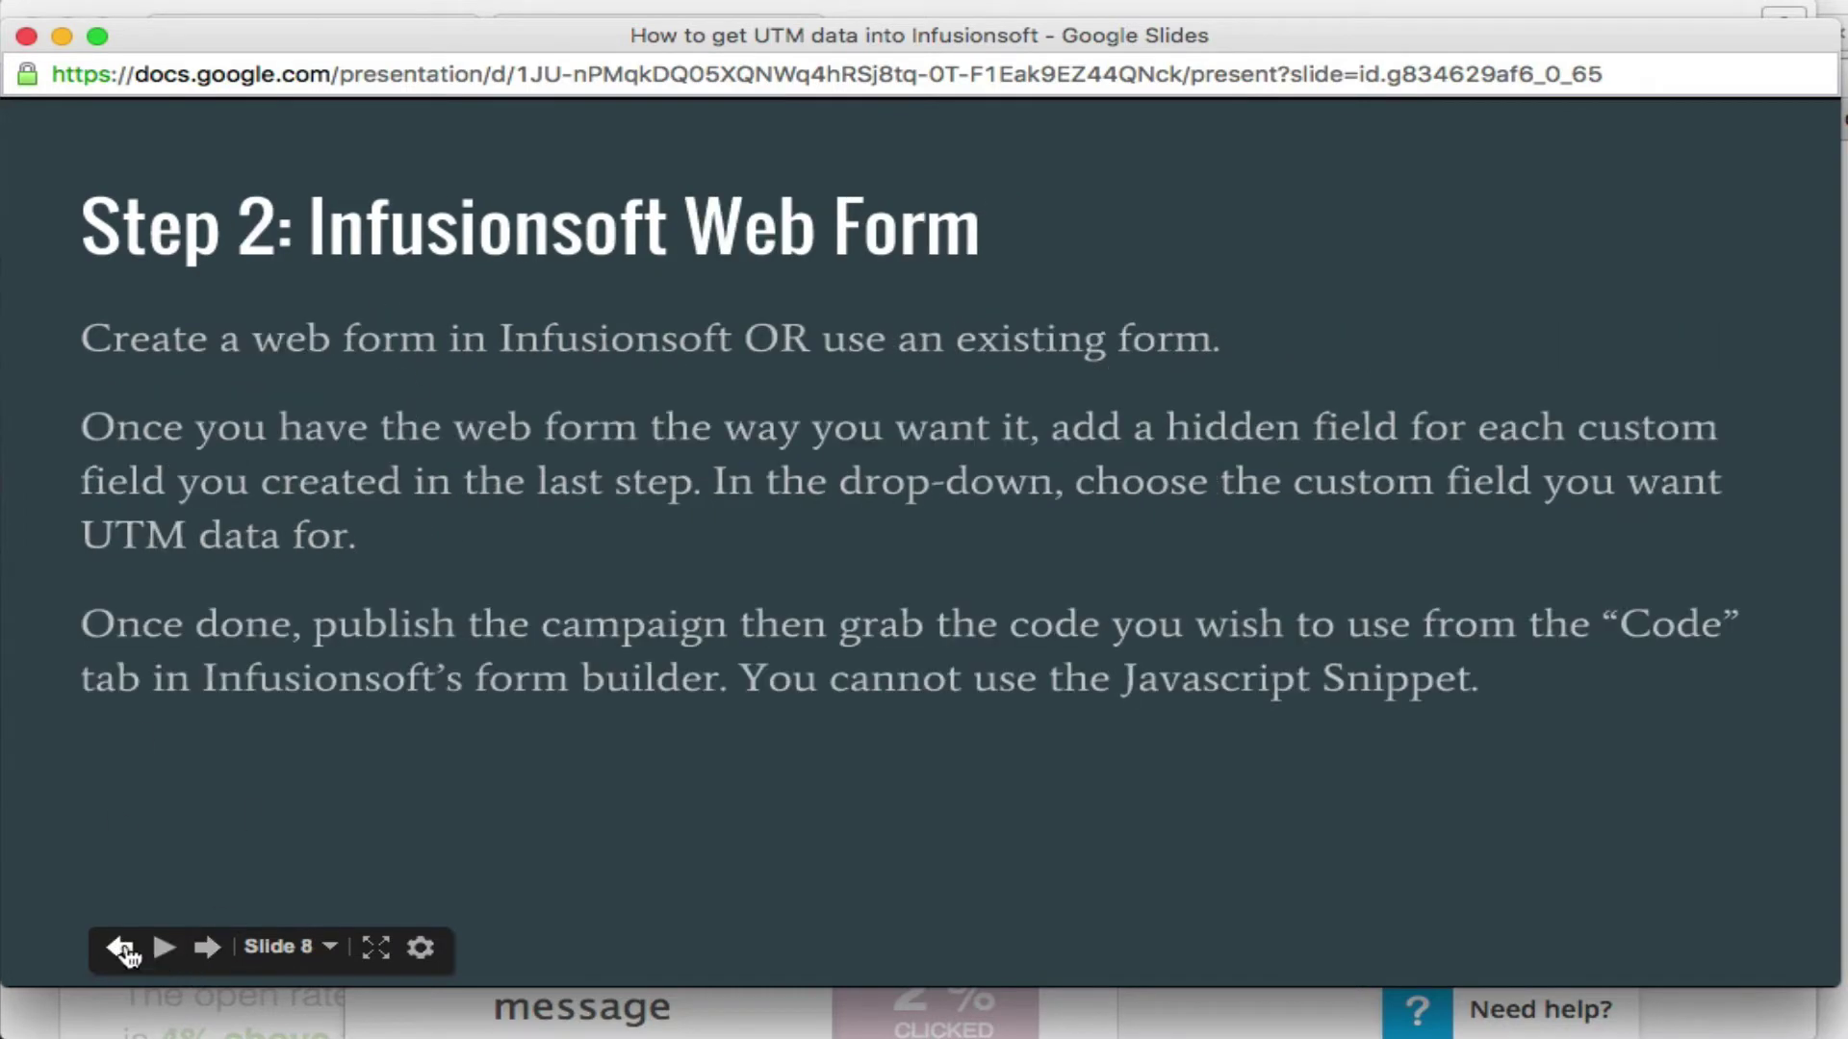
{"action": "left_click", "coordinate": [122, 951]}
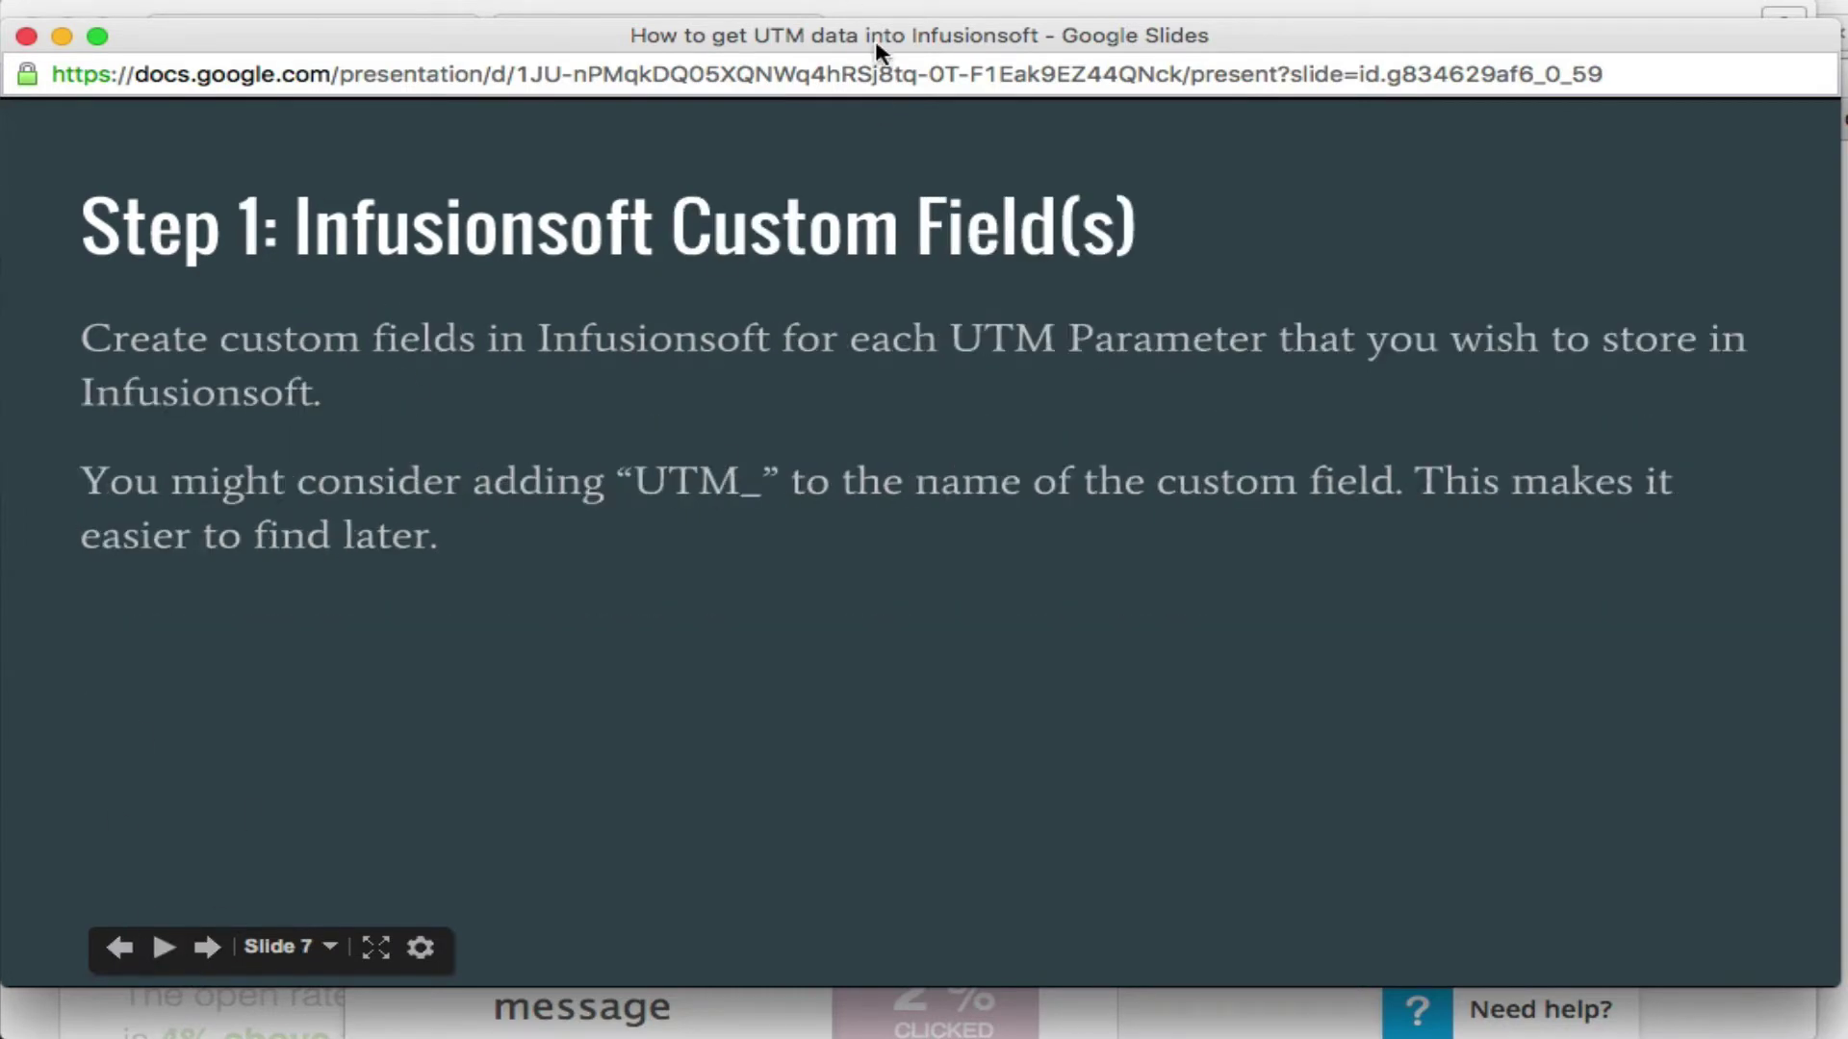
Step: In Infusionsoft Settings, go to the Contact custom fields page
{"action": "left_click", "coordinate": [1740, 1024]}
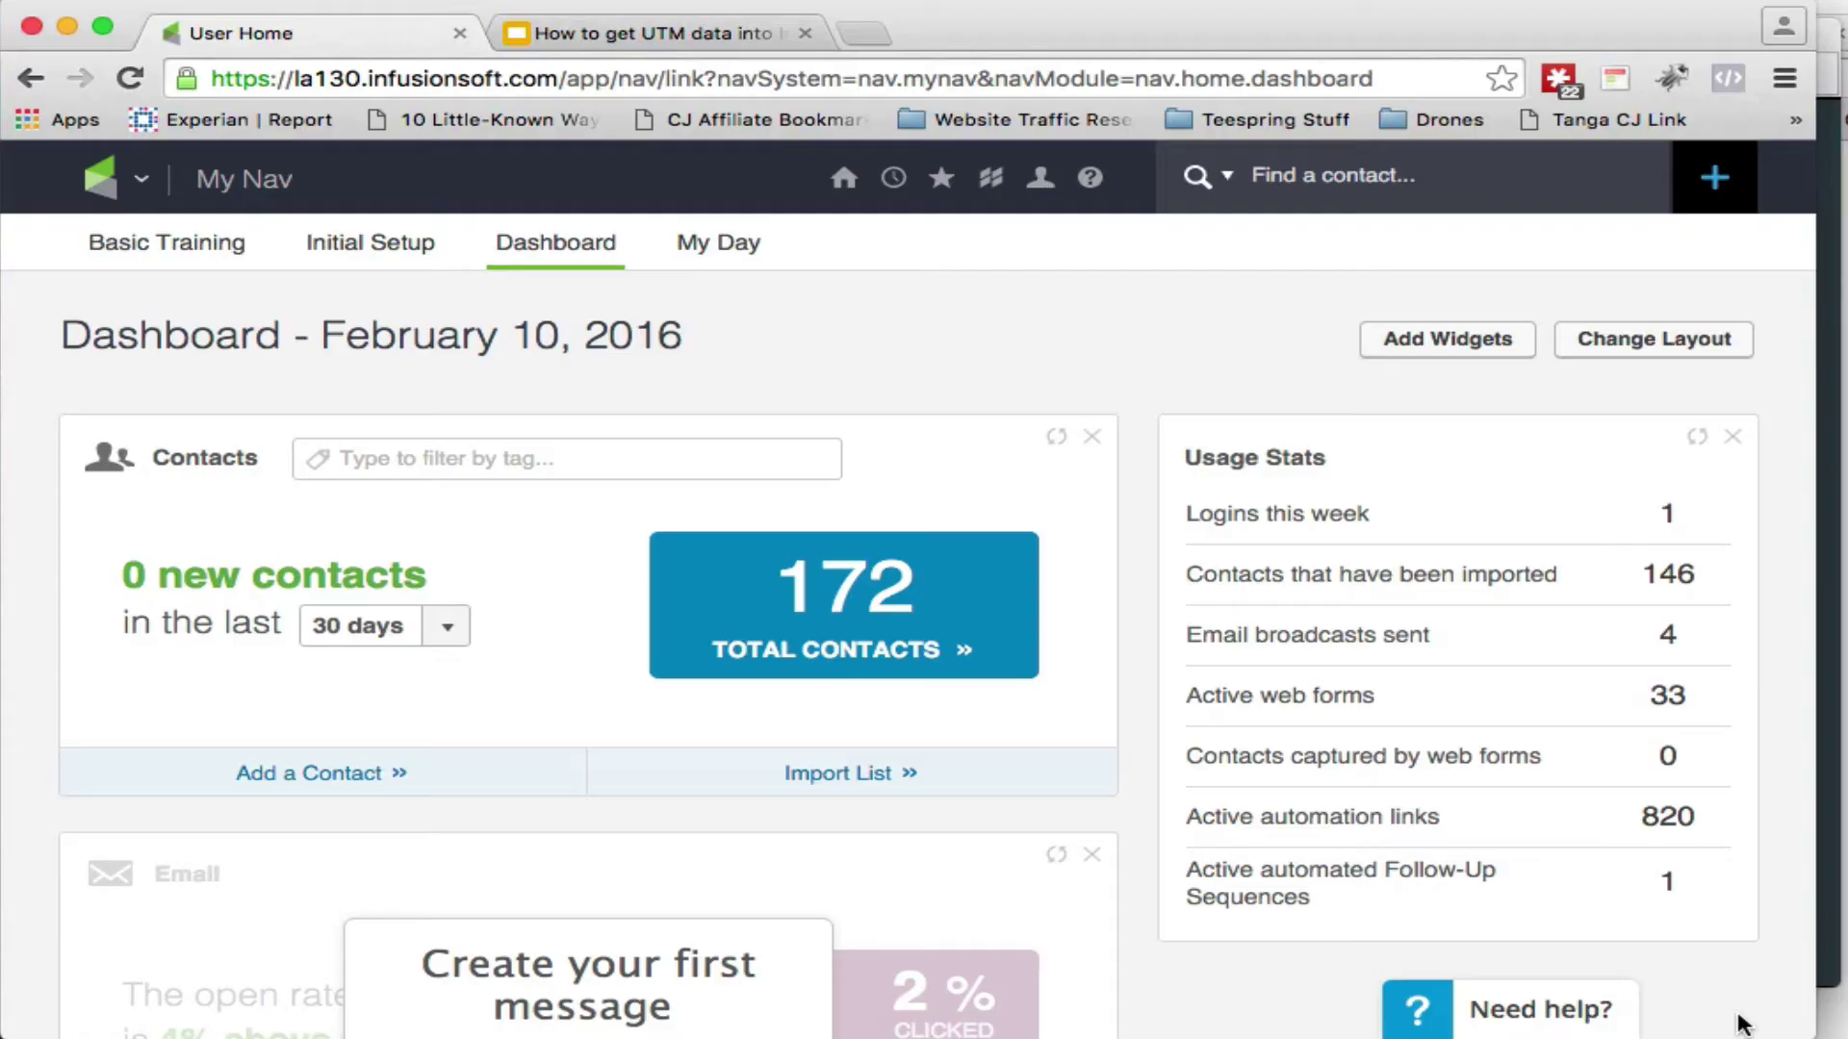
{"action": "mouse_move", "coordinate": [142, 186]}
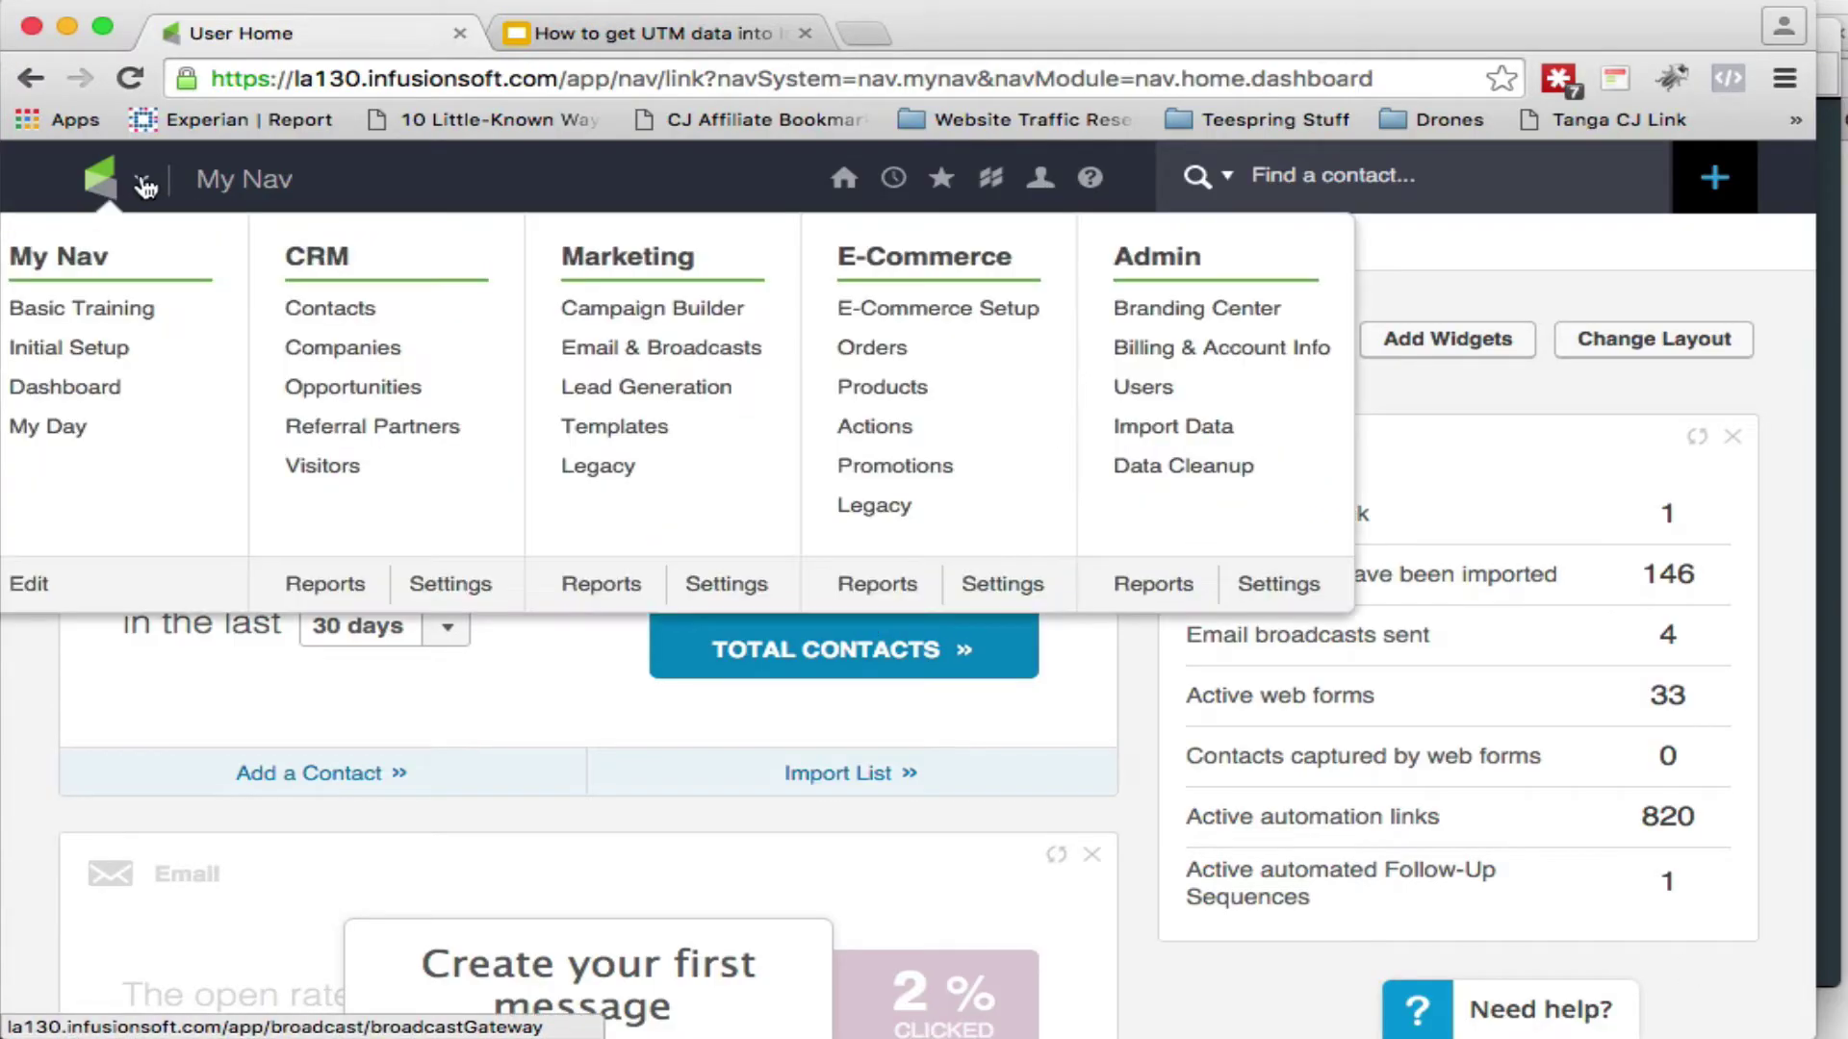
{"action": "left_click", "coordinate": [1271, 586]}
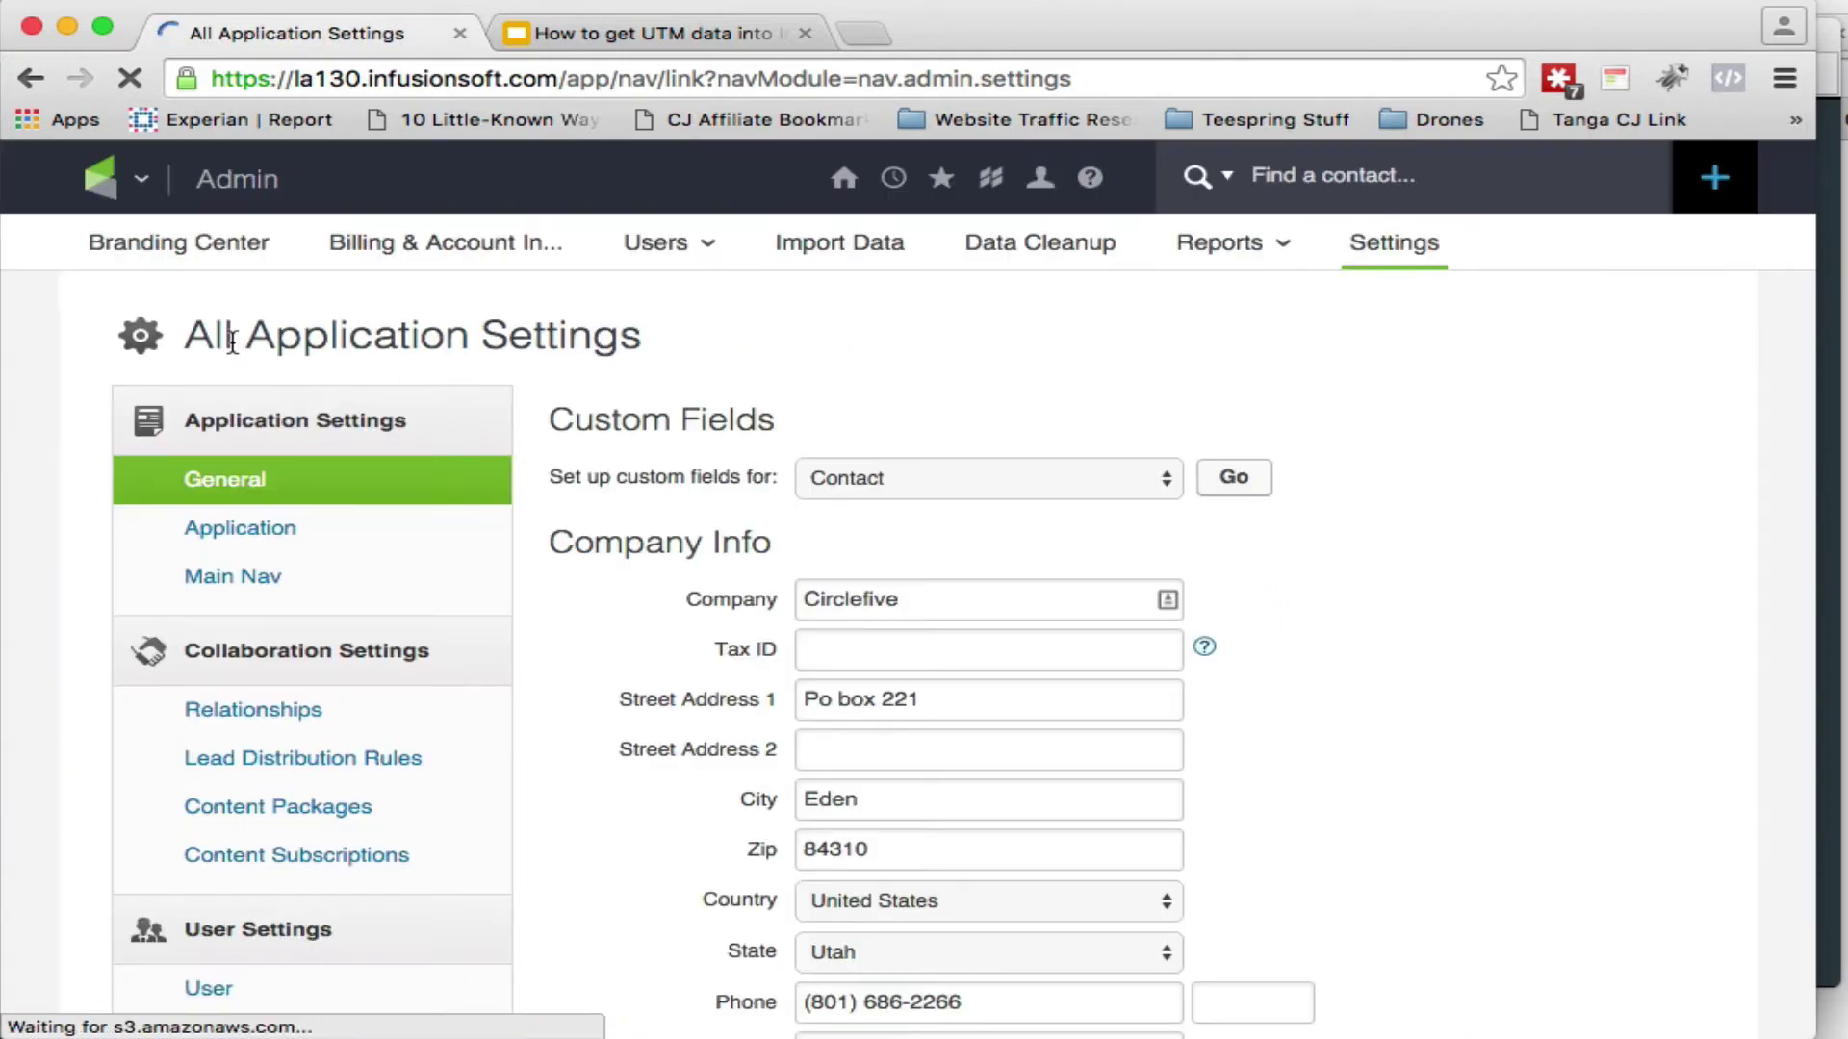
{"action": "mouse_move", "coordinate": [125, 200]}
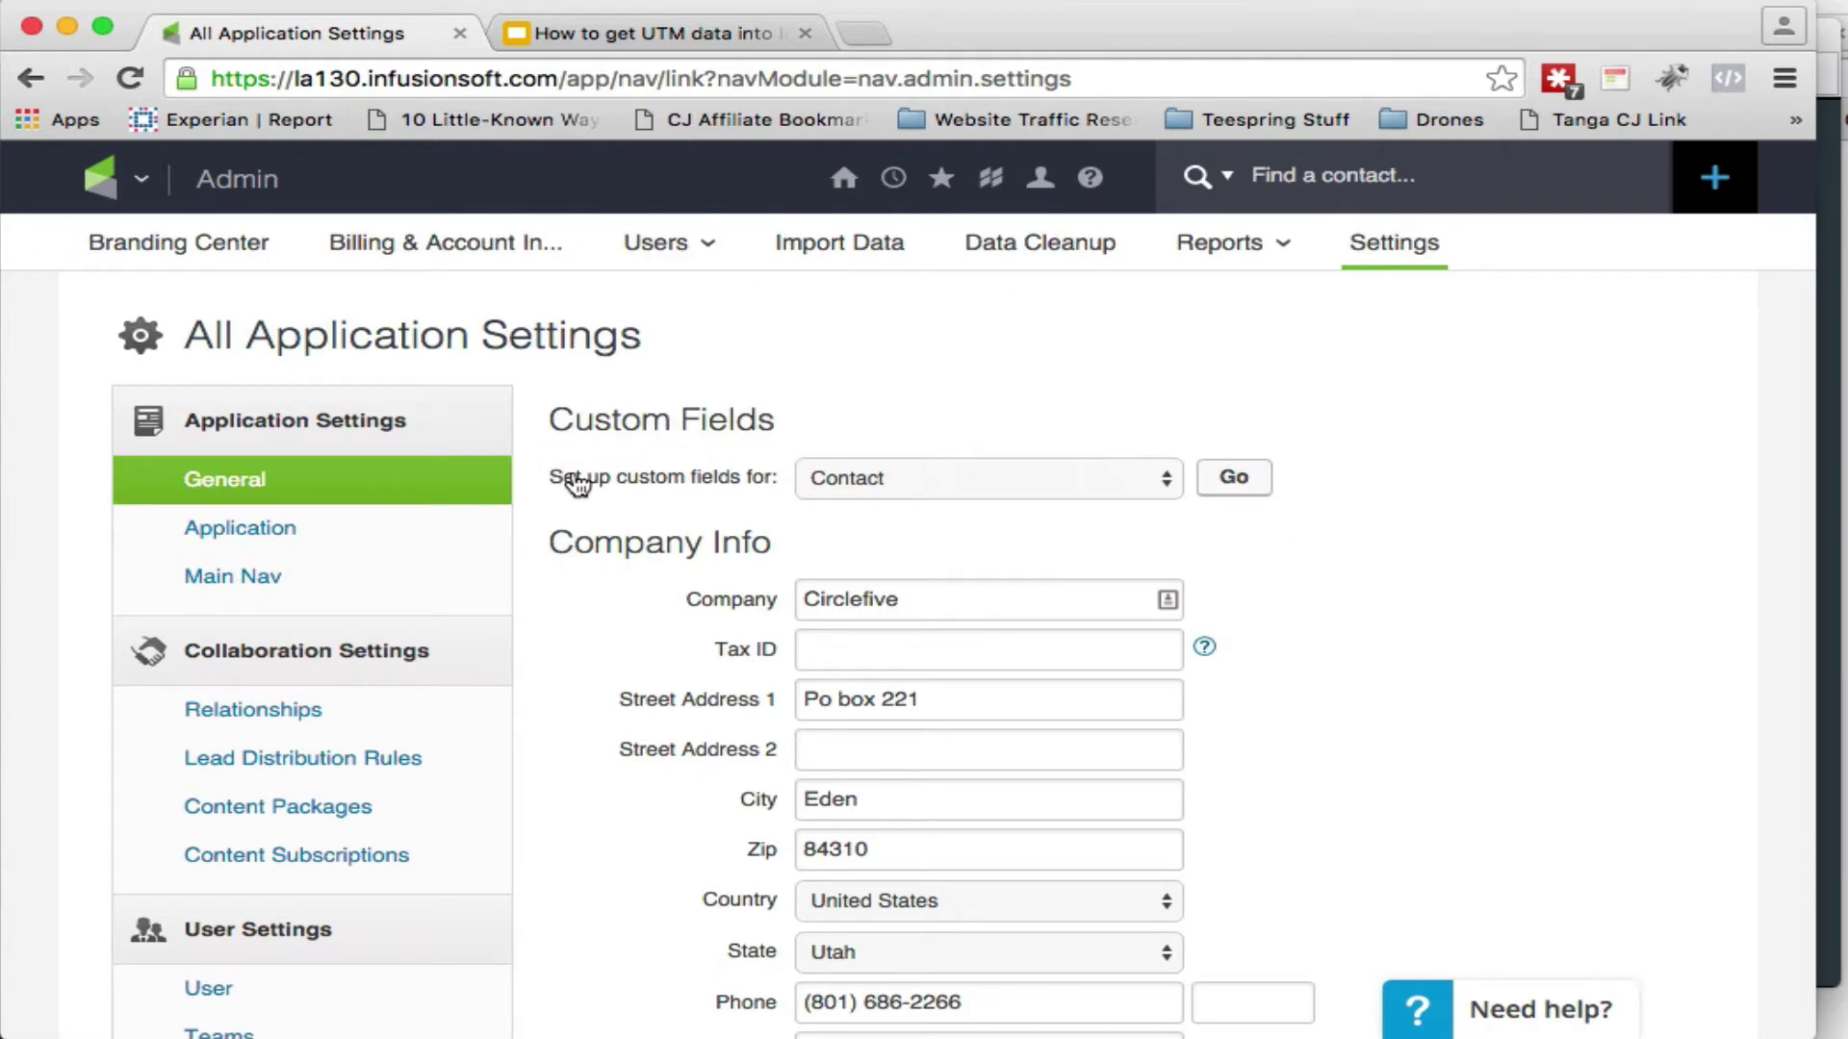
{"action": "left_click", "coordinate": [997, 491]}
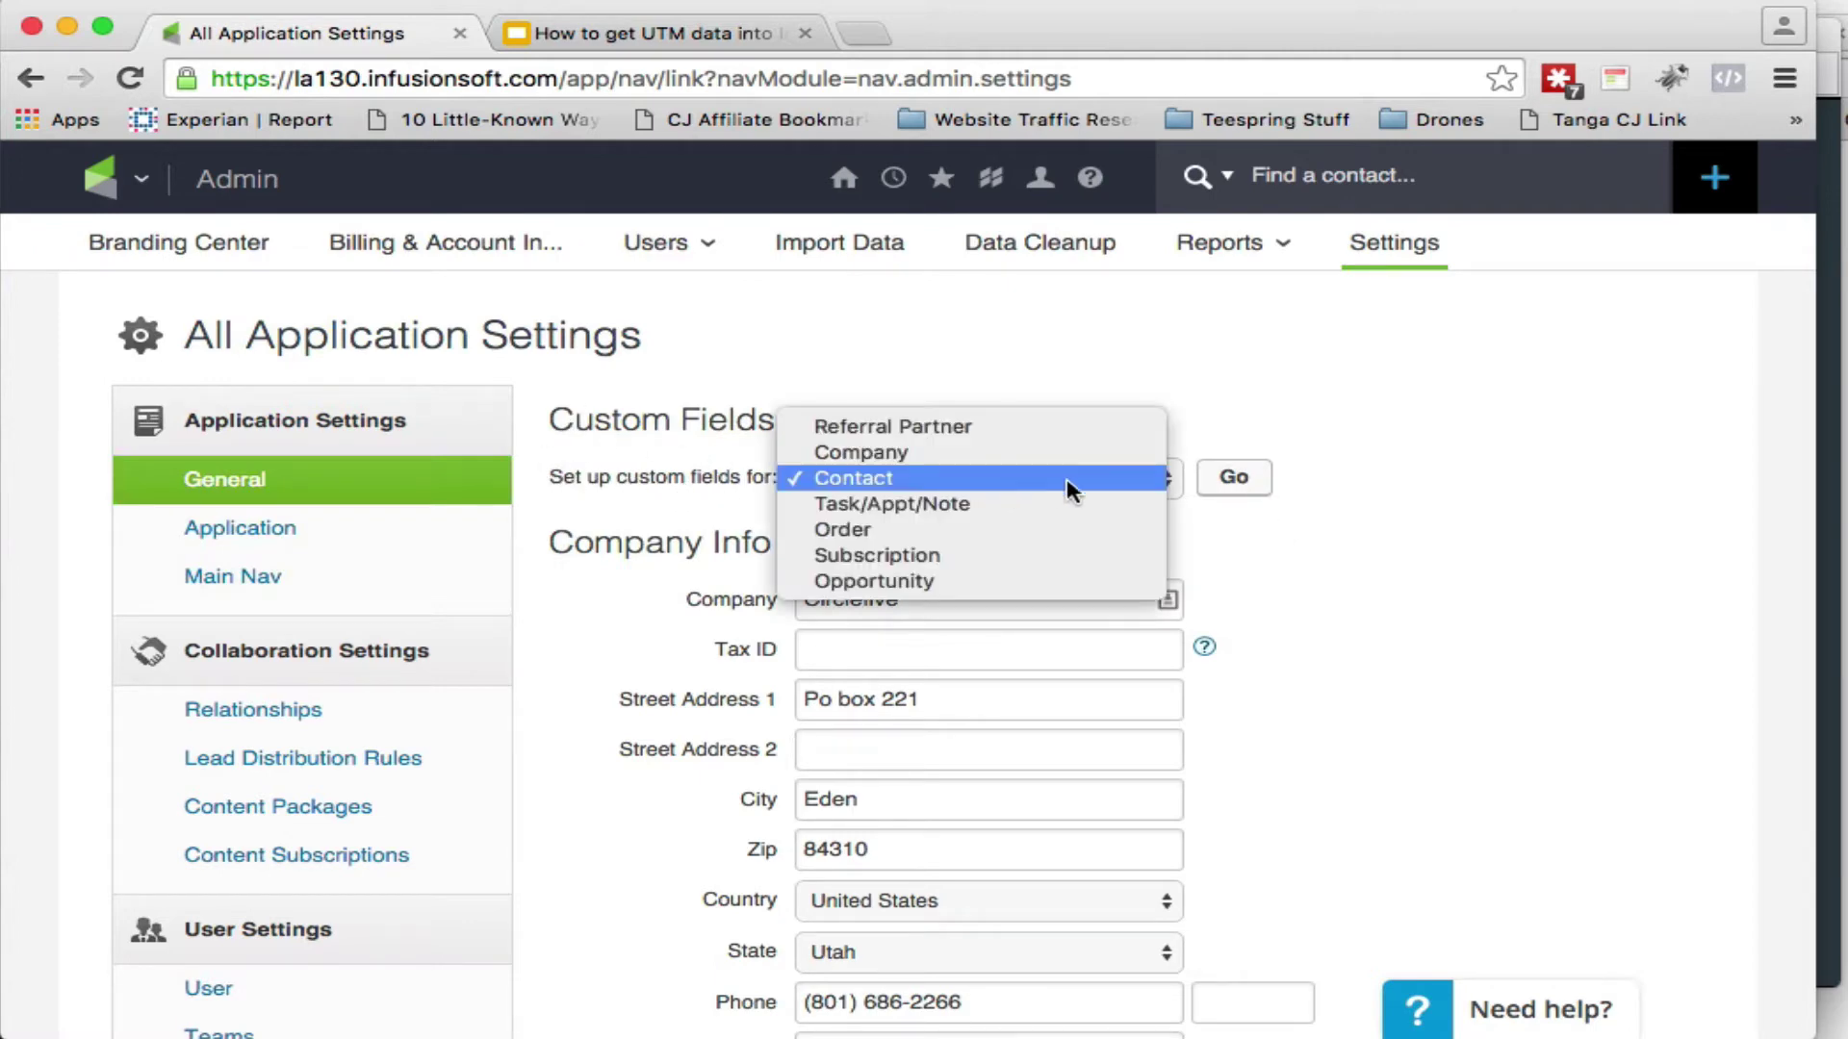
{"action": "left_click", "coordinate": [1002, 481]}
{"action": "left_click", "coordinate": [1230, 479]}
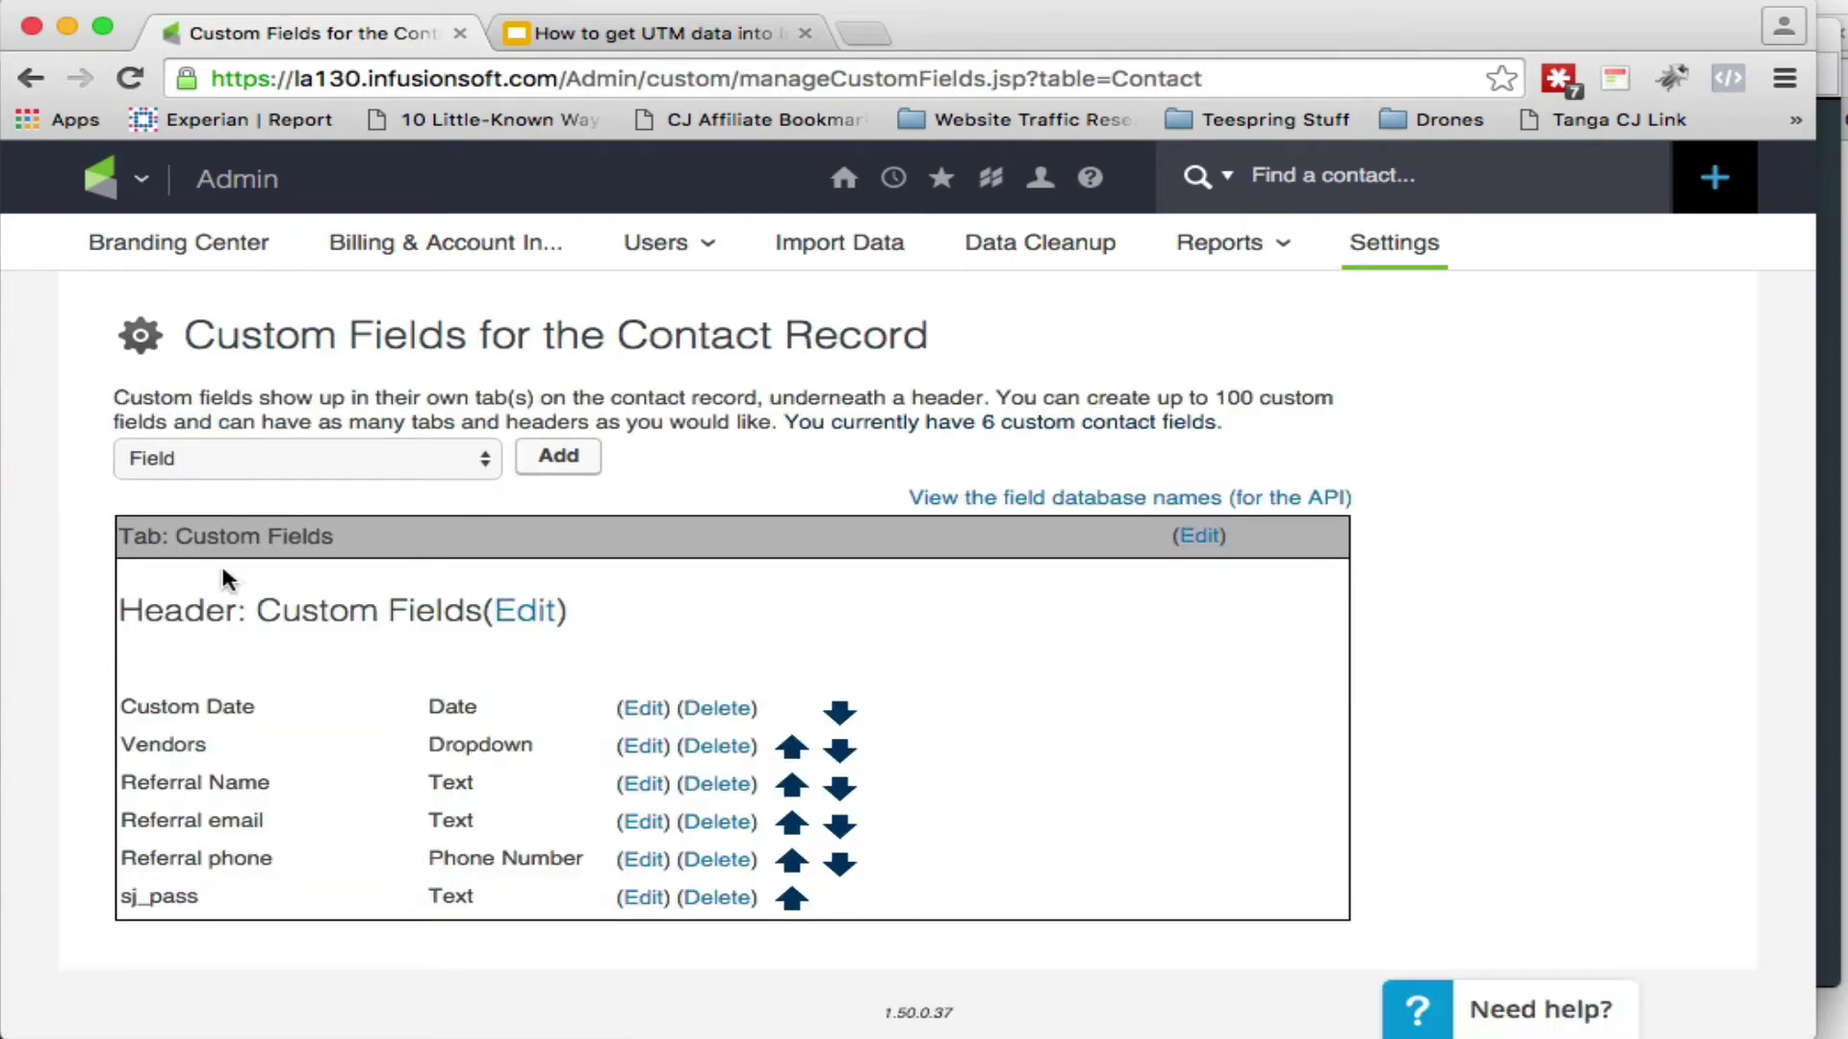
Step: Add and save a Text contact custom field named utm_source, then return to the slides
{"action": "left_click", "coordinate": [548, 462]}
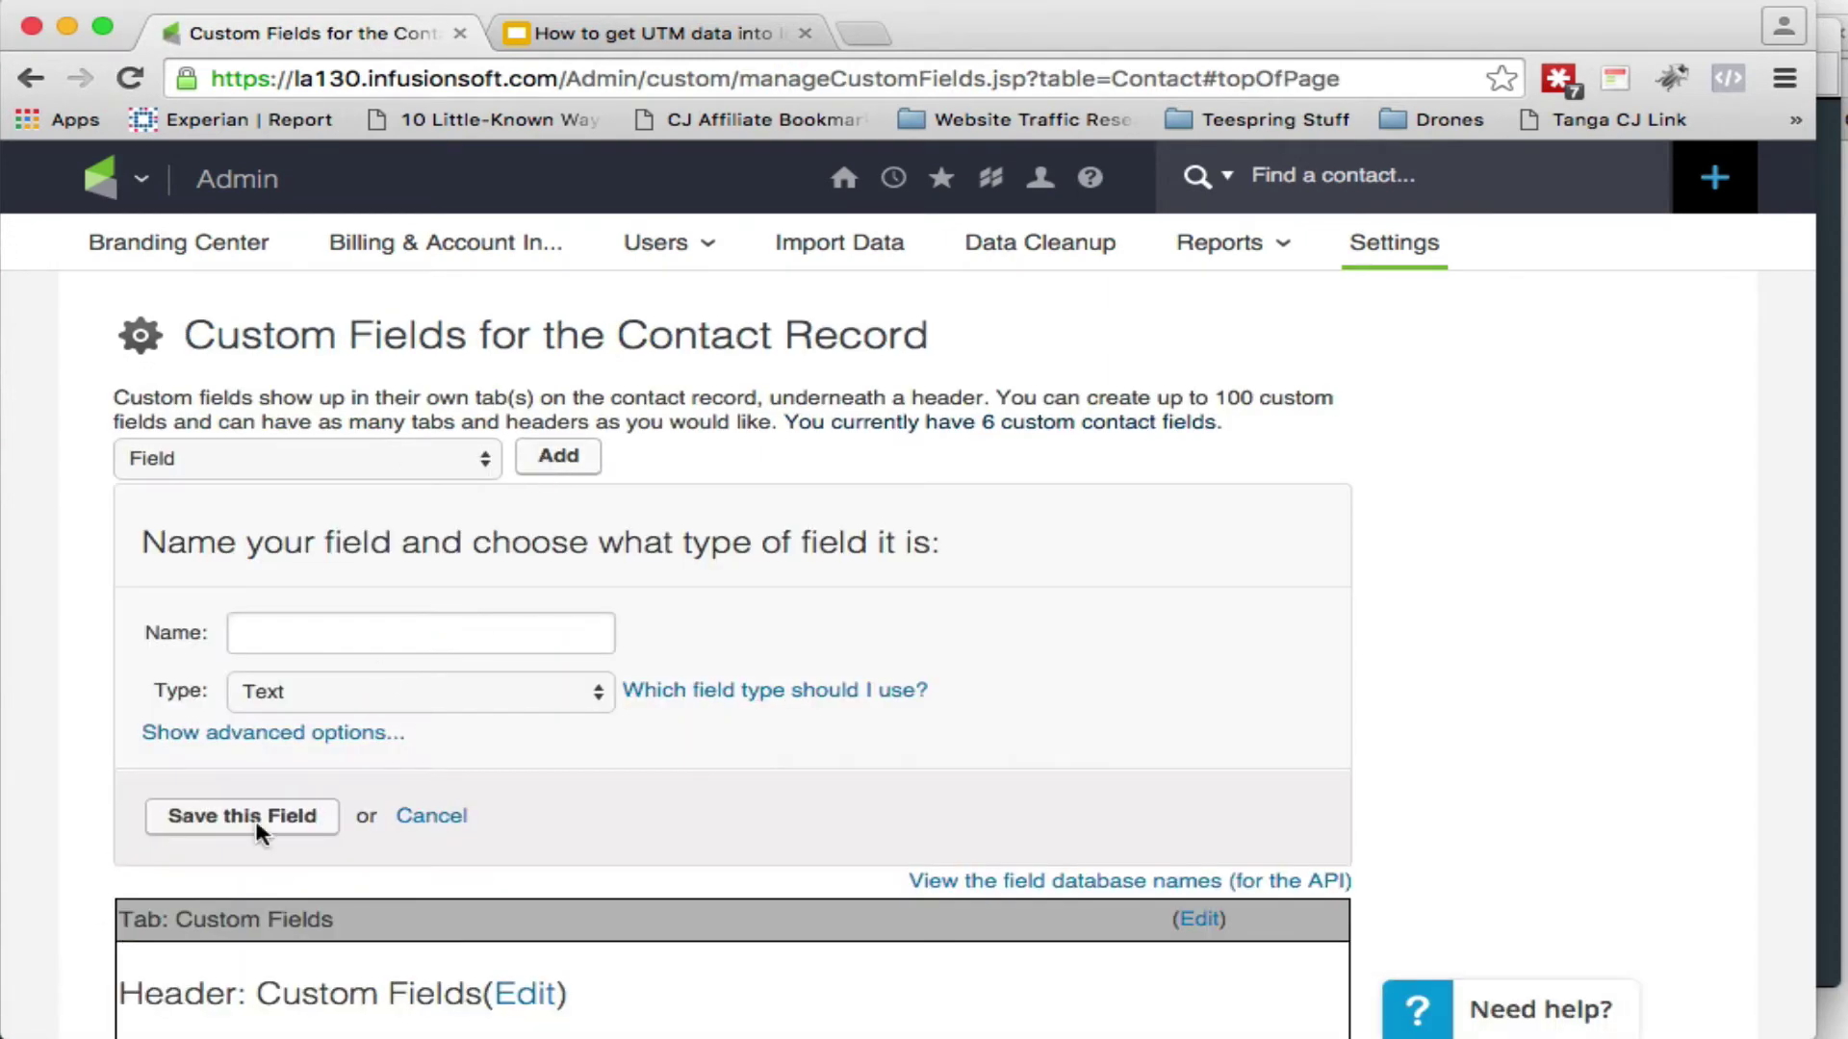
{"action": "left_click", "coordinate": [289, 633]}
{"action": "key", "text": "super+v"}
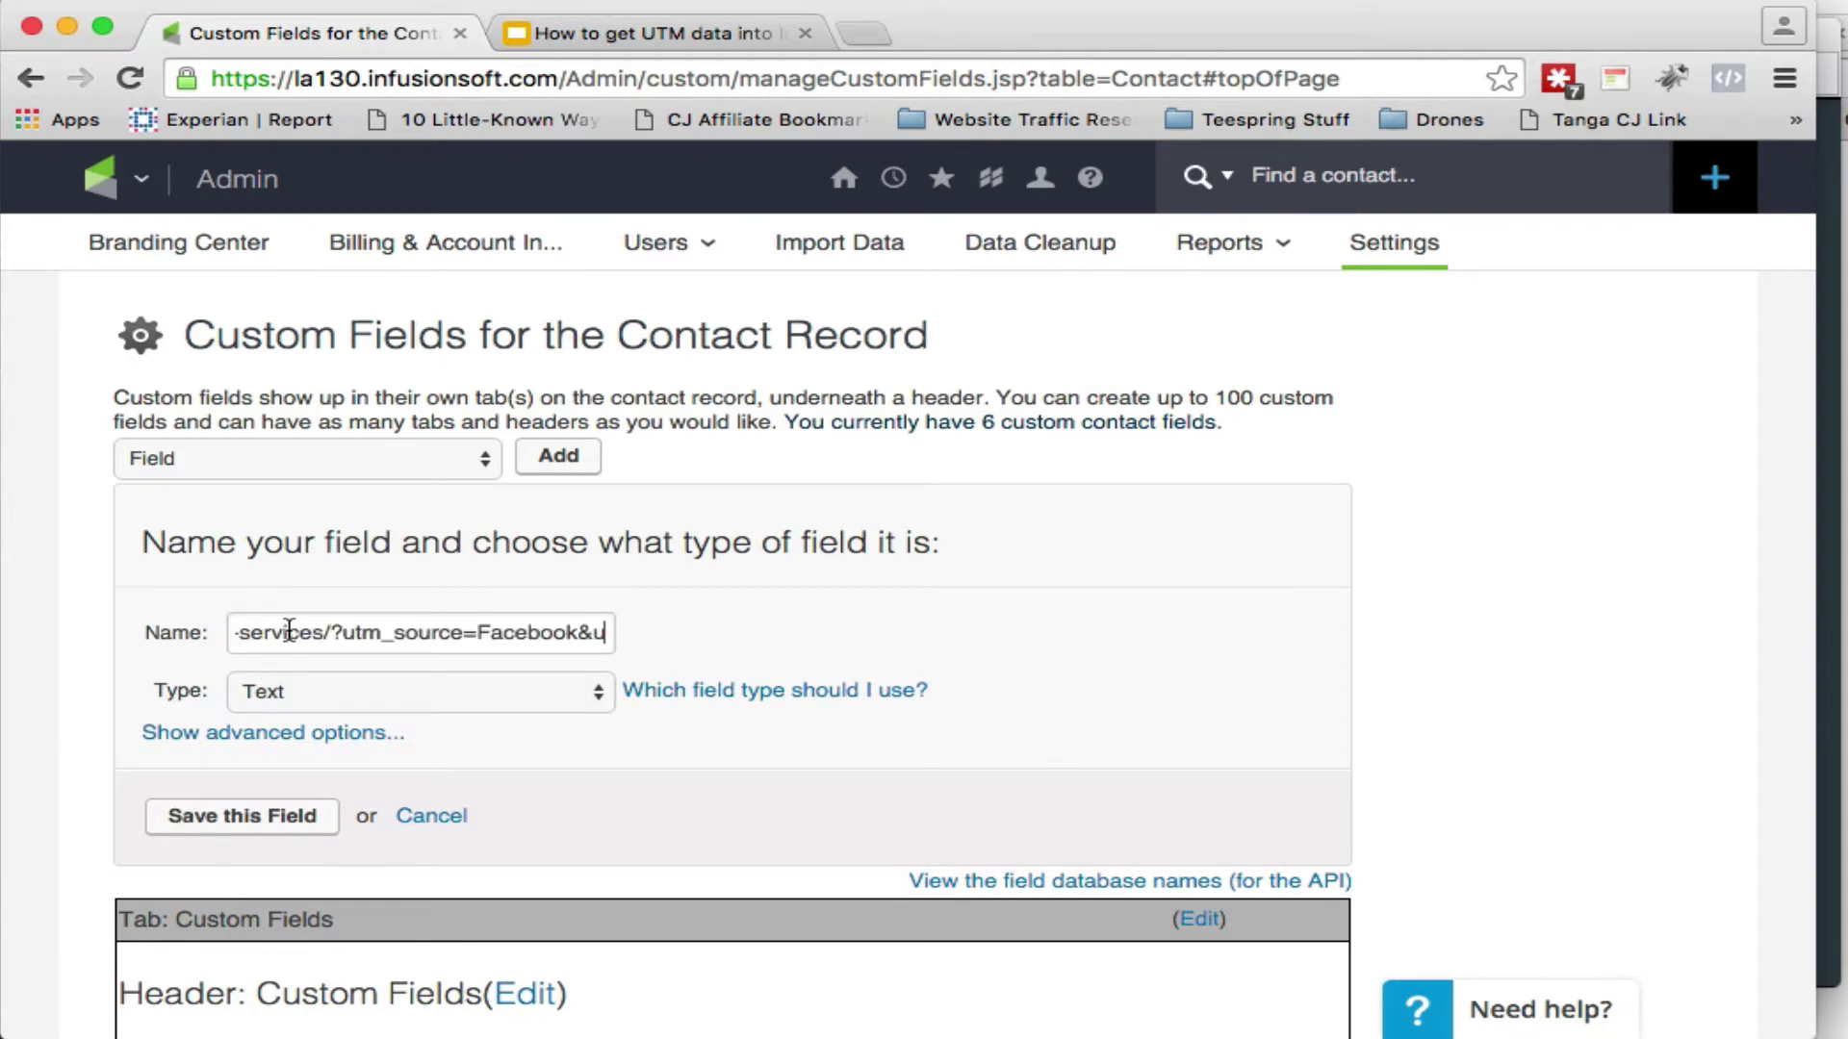
{"action": "key", "text": "super+z"}
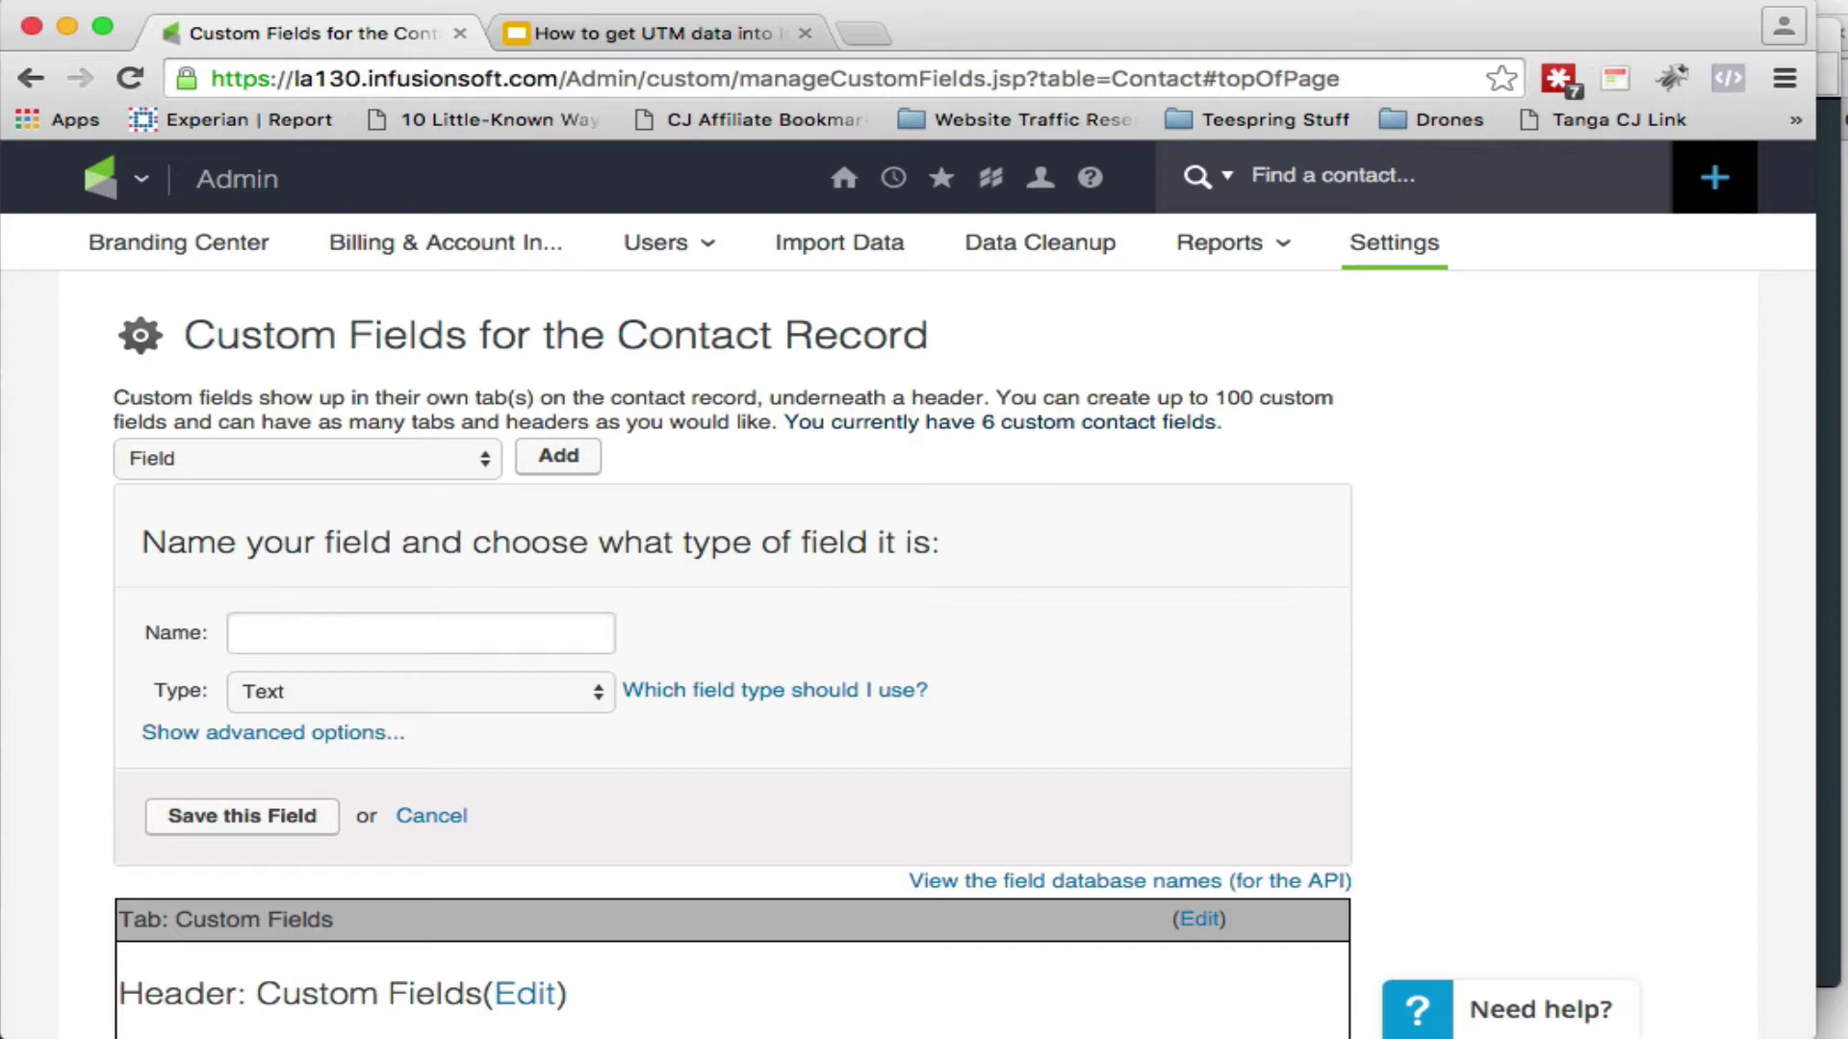
{"action": "key", "text": "super+Tab"}
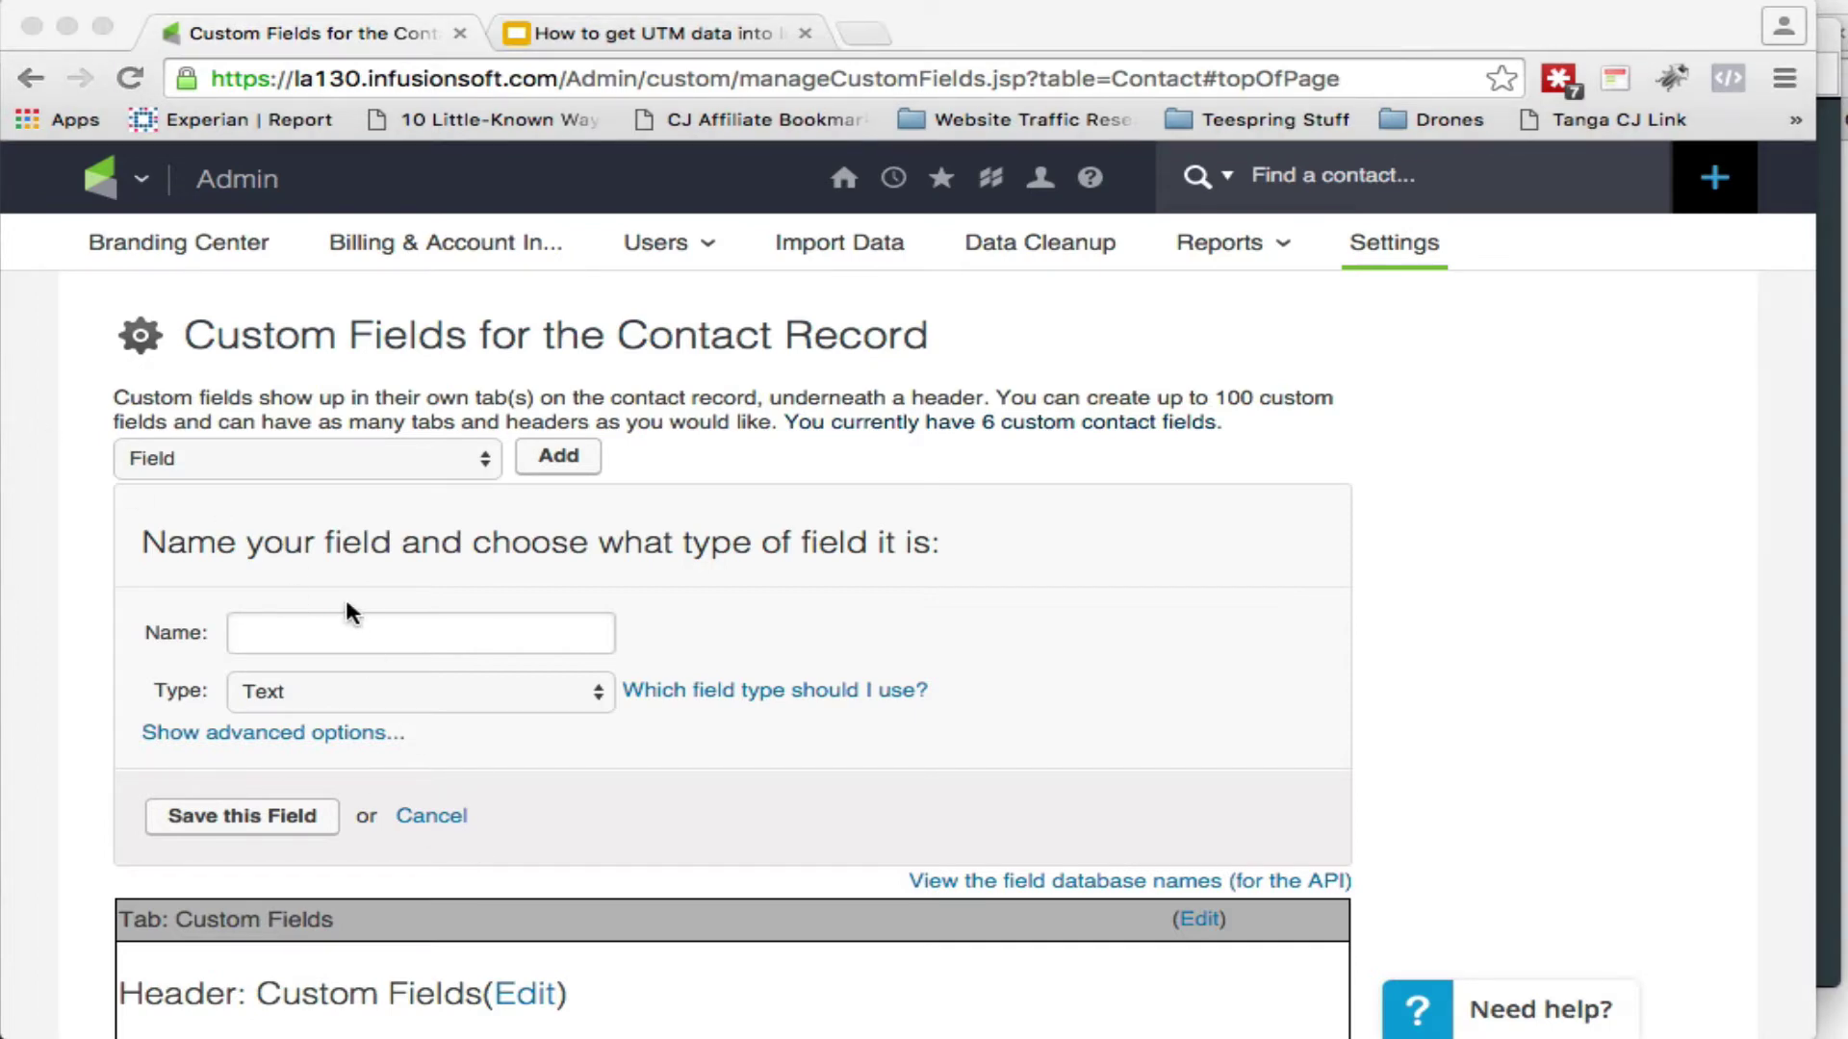
{"action": "left_click", "coordinate": [350, 628]}
{"action": "type", "text": "utm"}
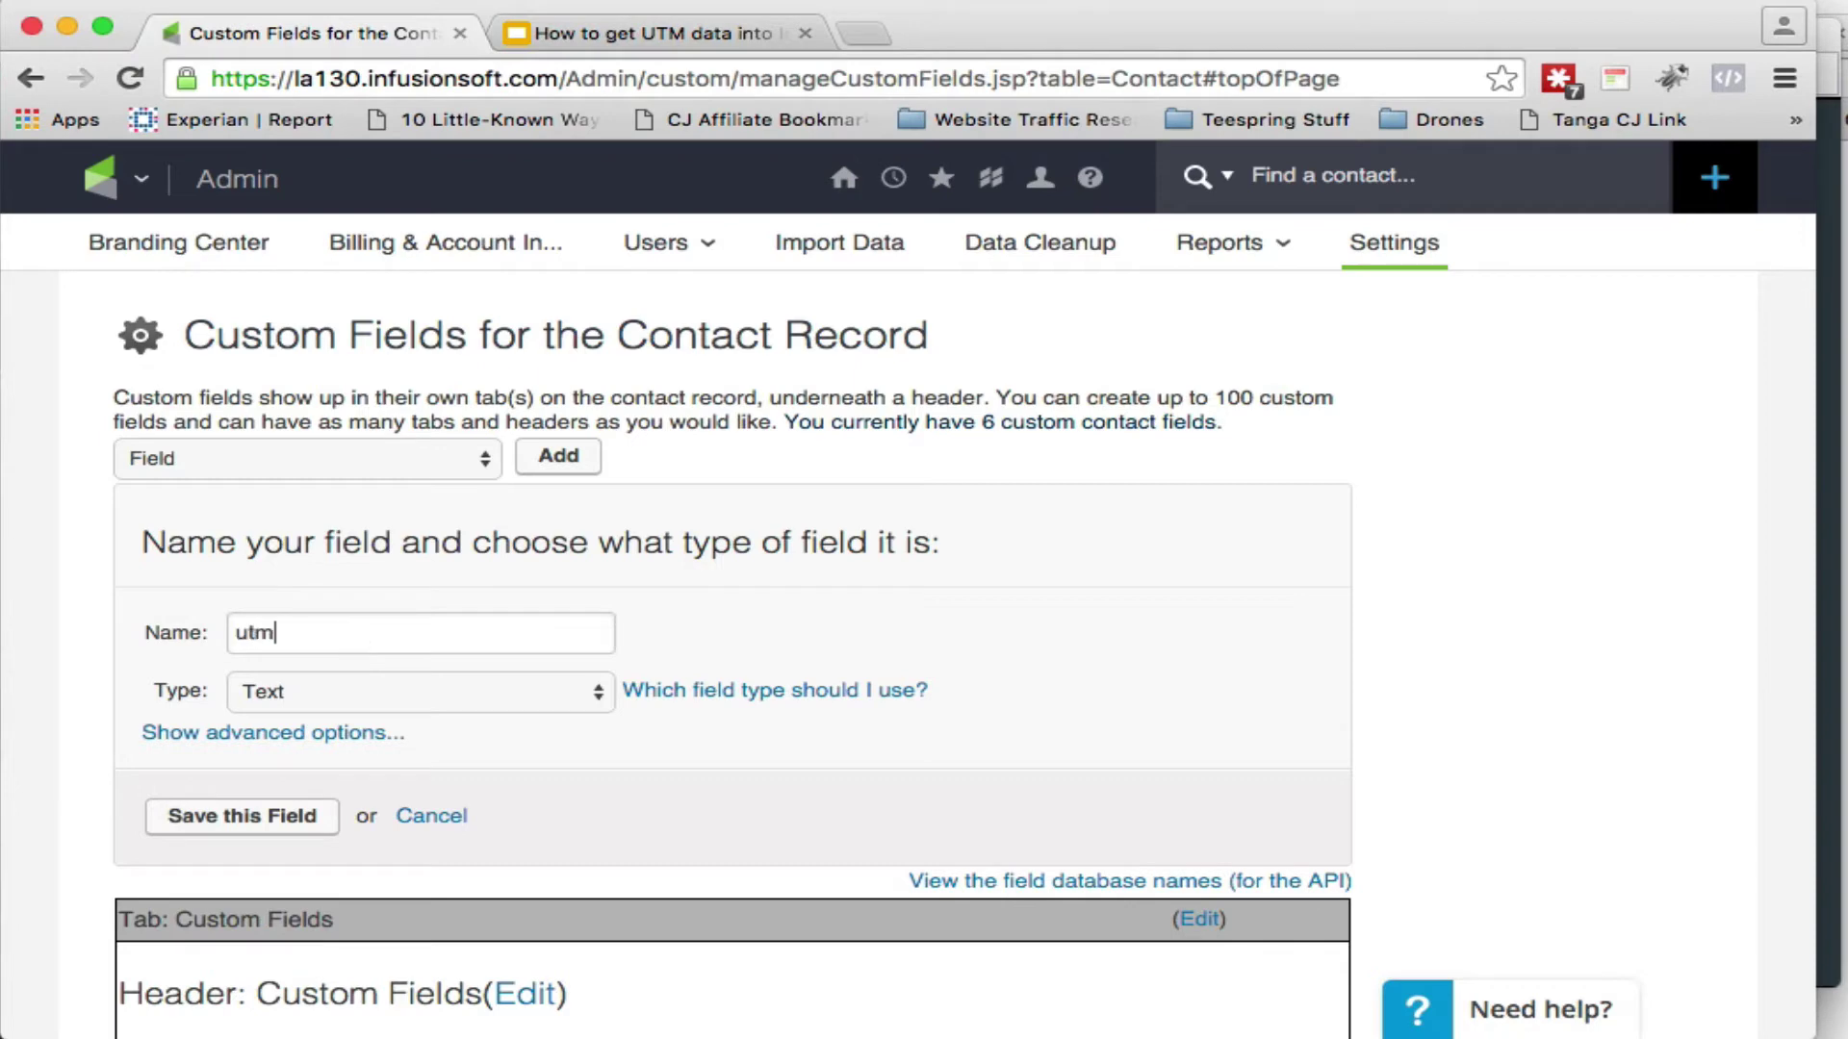
{"action": "type", "text": "_source"}
{"action": "left_click", "coordinate": [231, 817]}
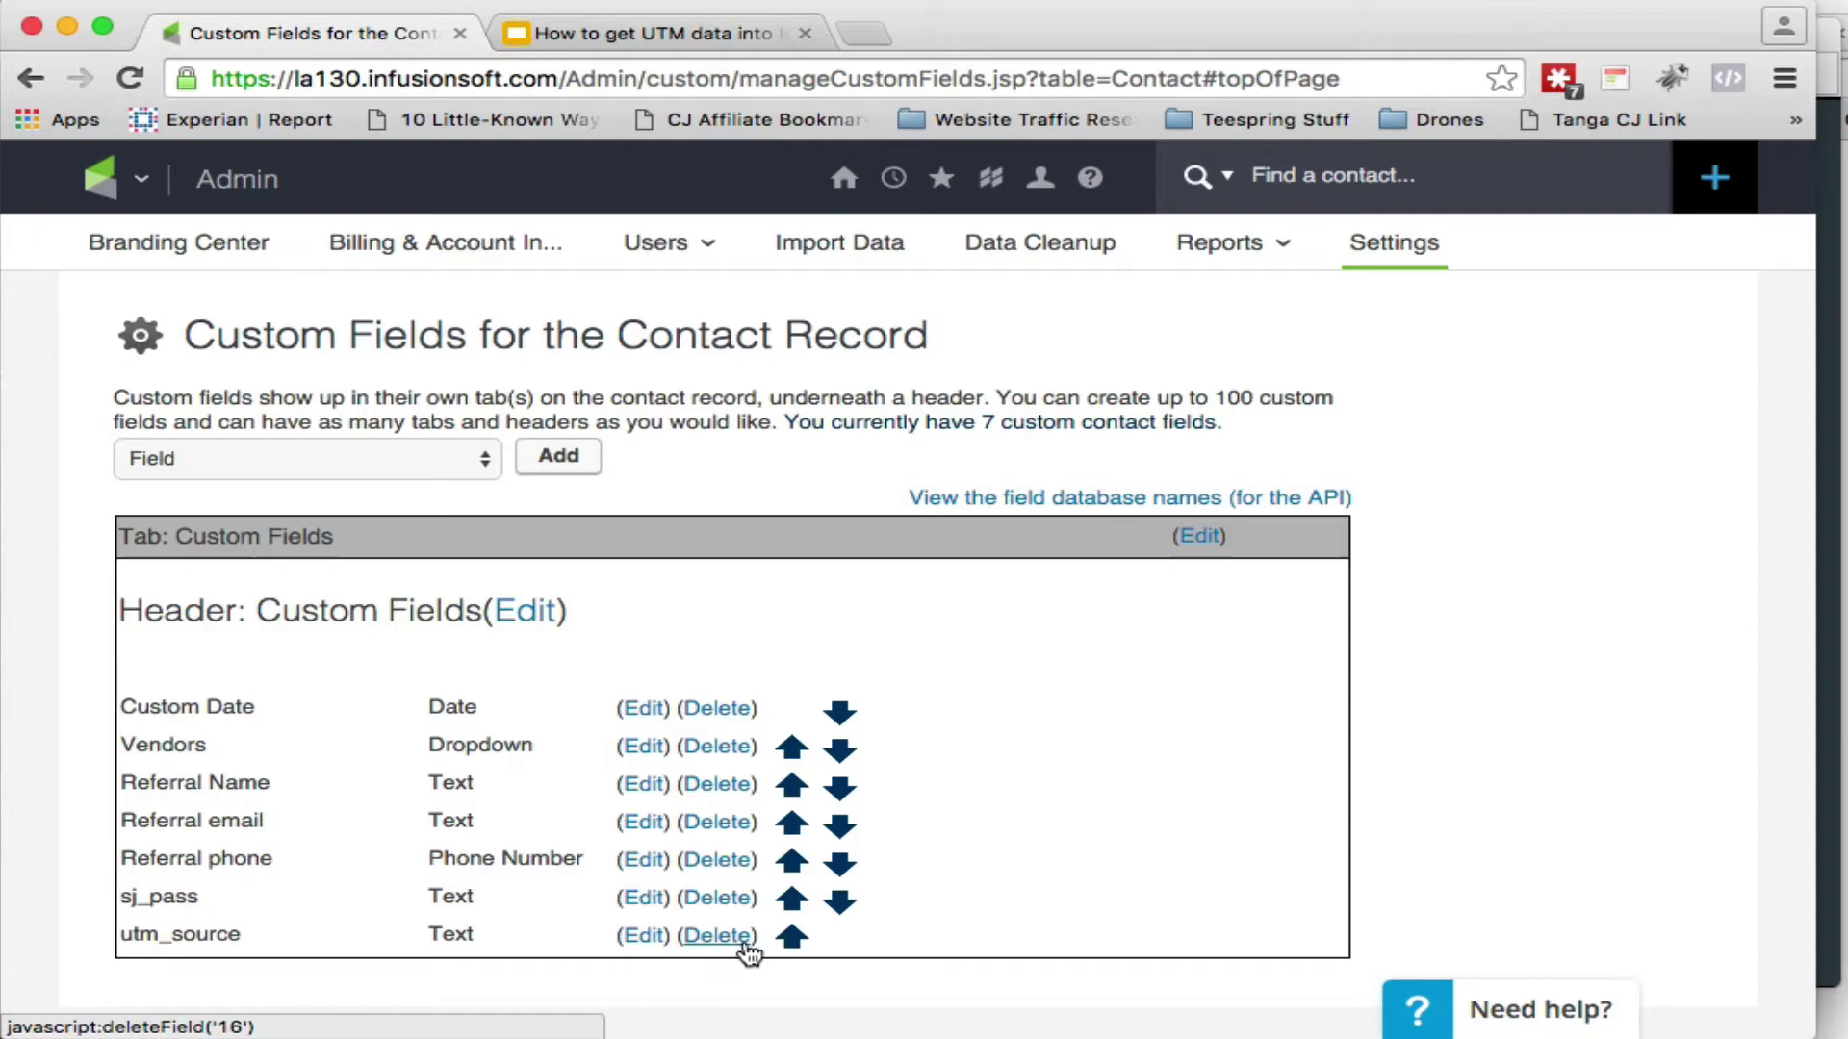
{"action": "left_click", "coordinate": [1039, 177]}
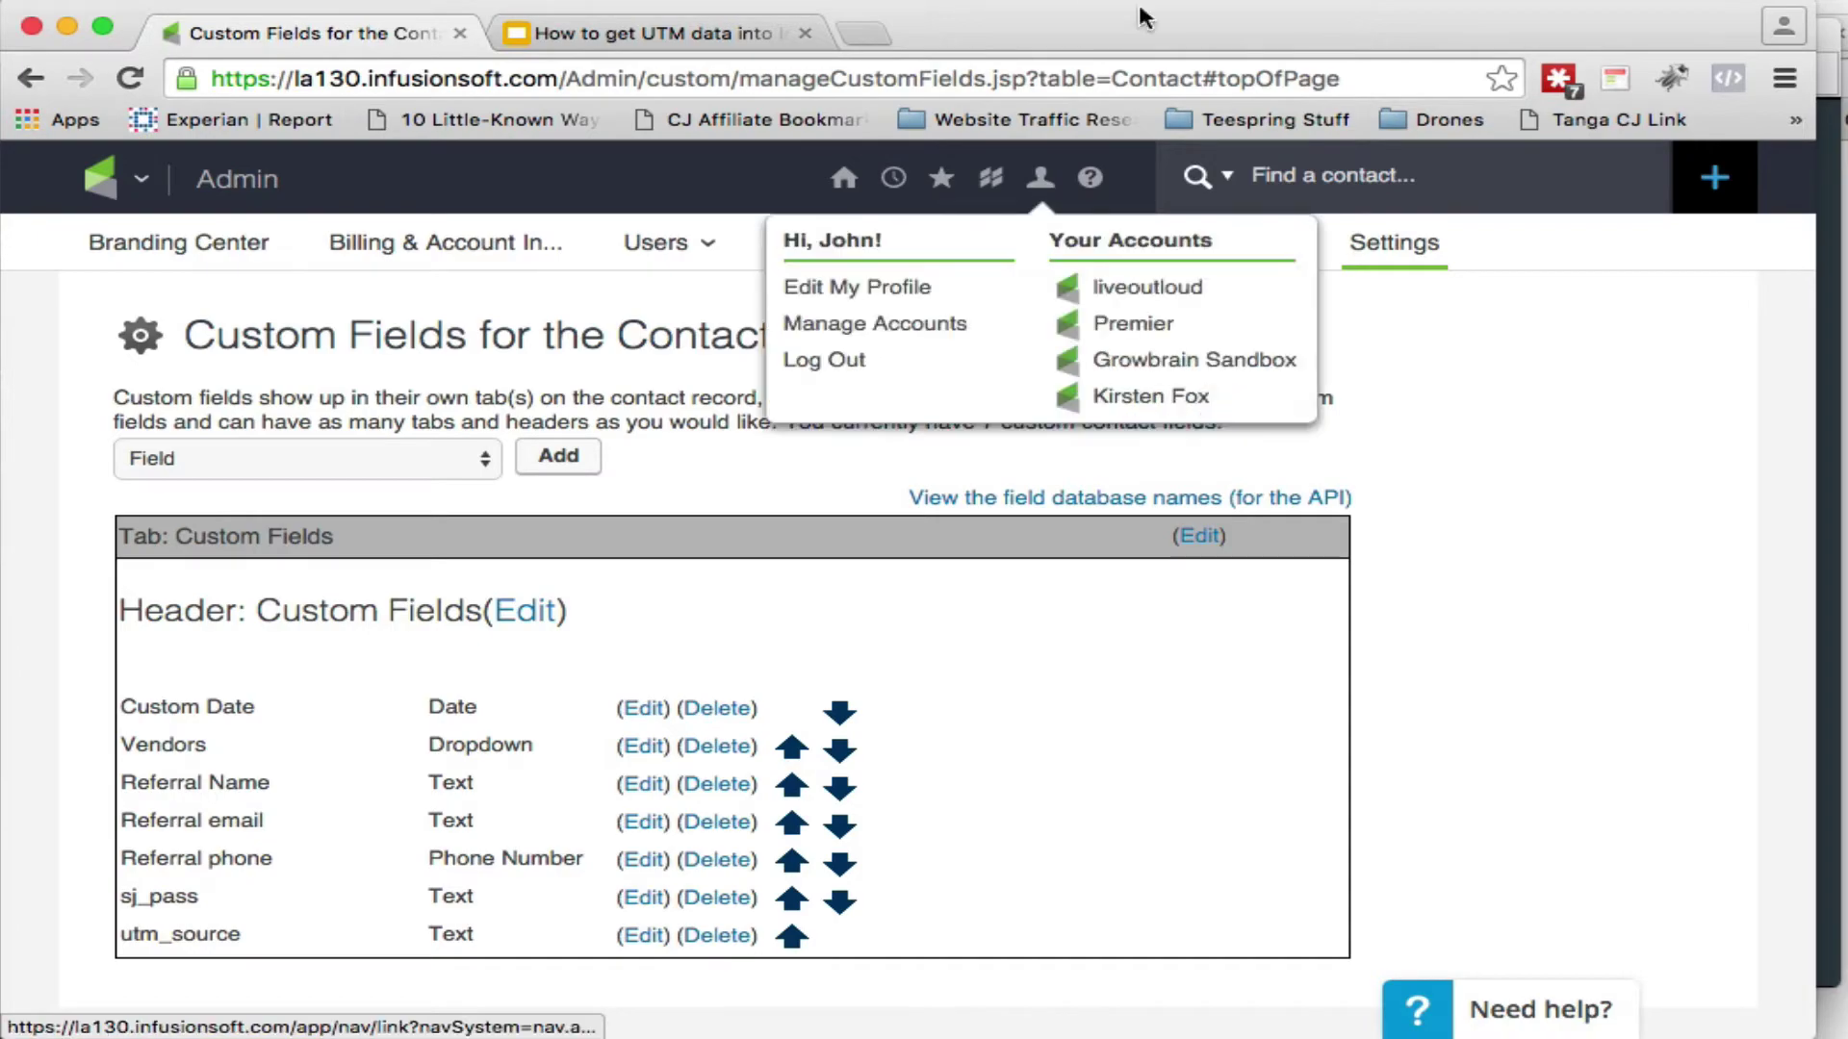
{"action": "left_click", "coordinate": [1831, 151]}
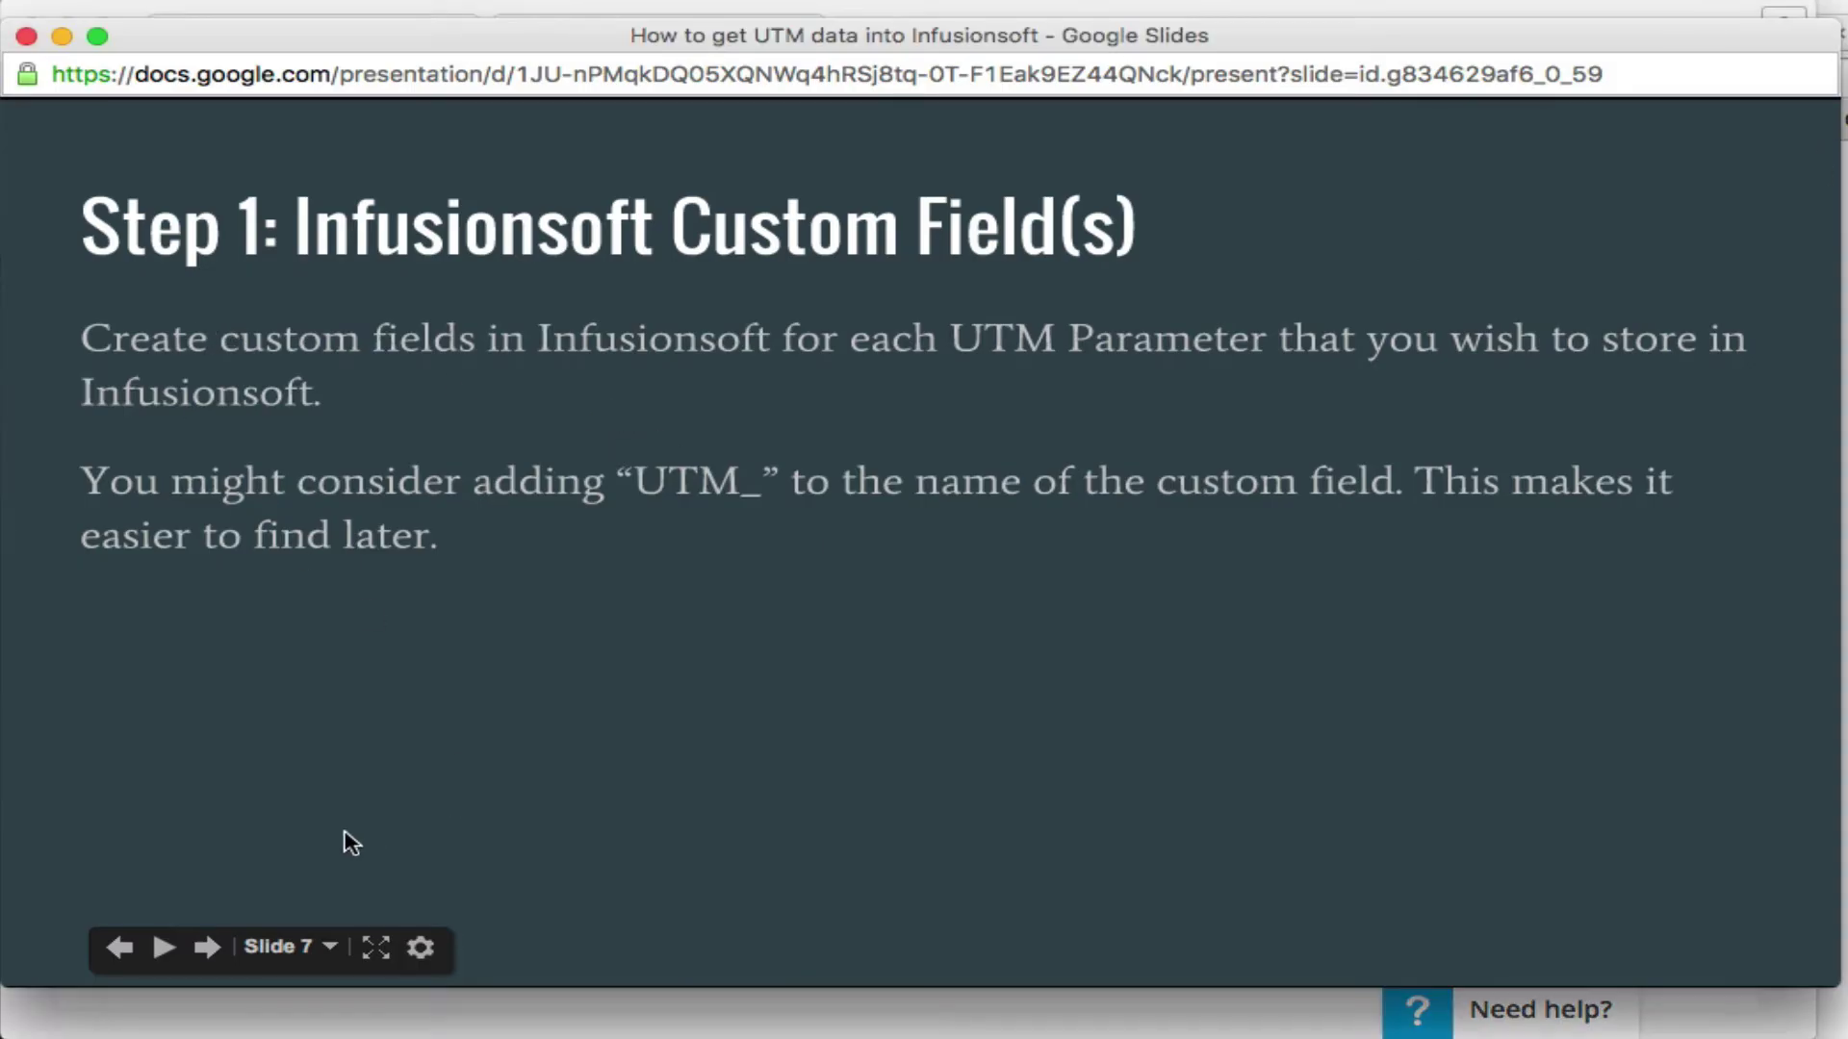
Step: Show the 'Step 2: Infusionsoft Web Form' slide, then return to Infusionsoft's Contact custom fields
{"action": "left_click", "coordinate": [207, 952]}
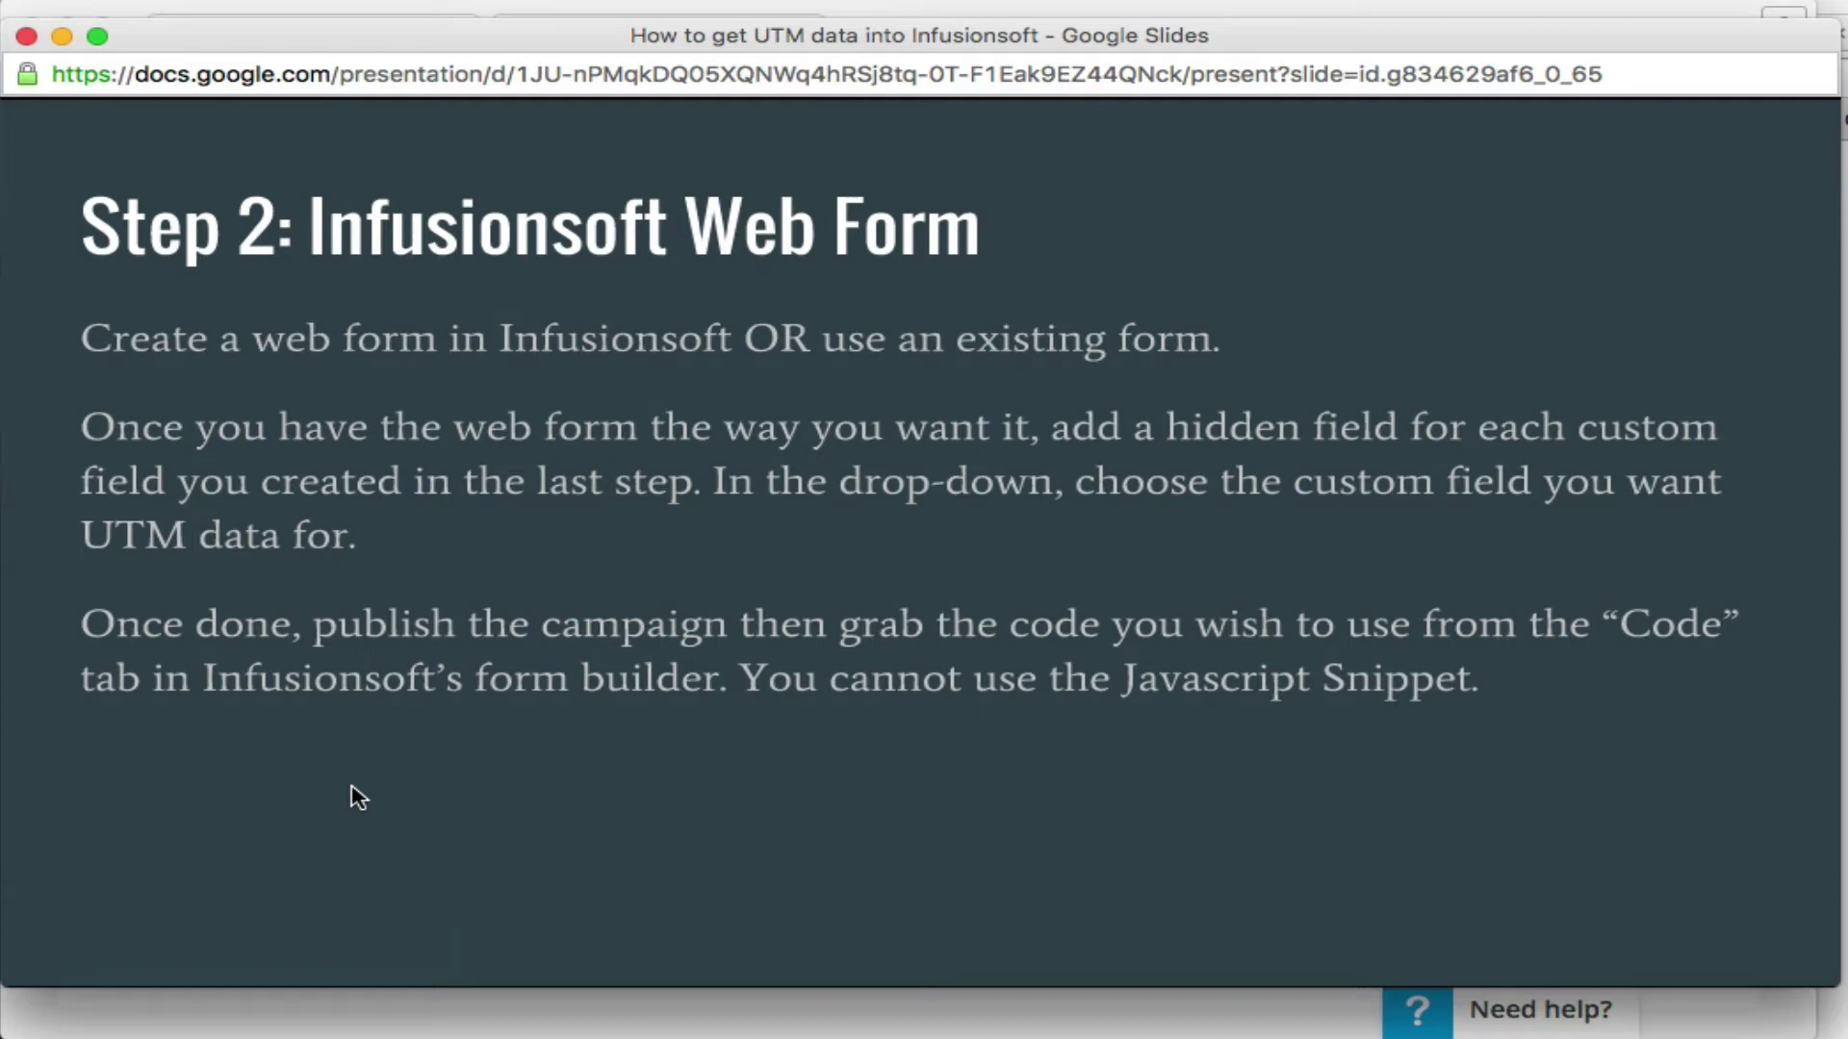
{"action": "mouse_move", "coordinate": [285, 498]}
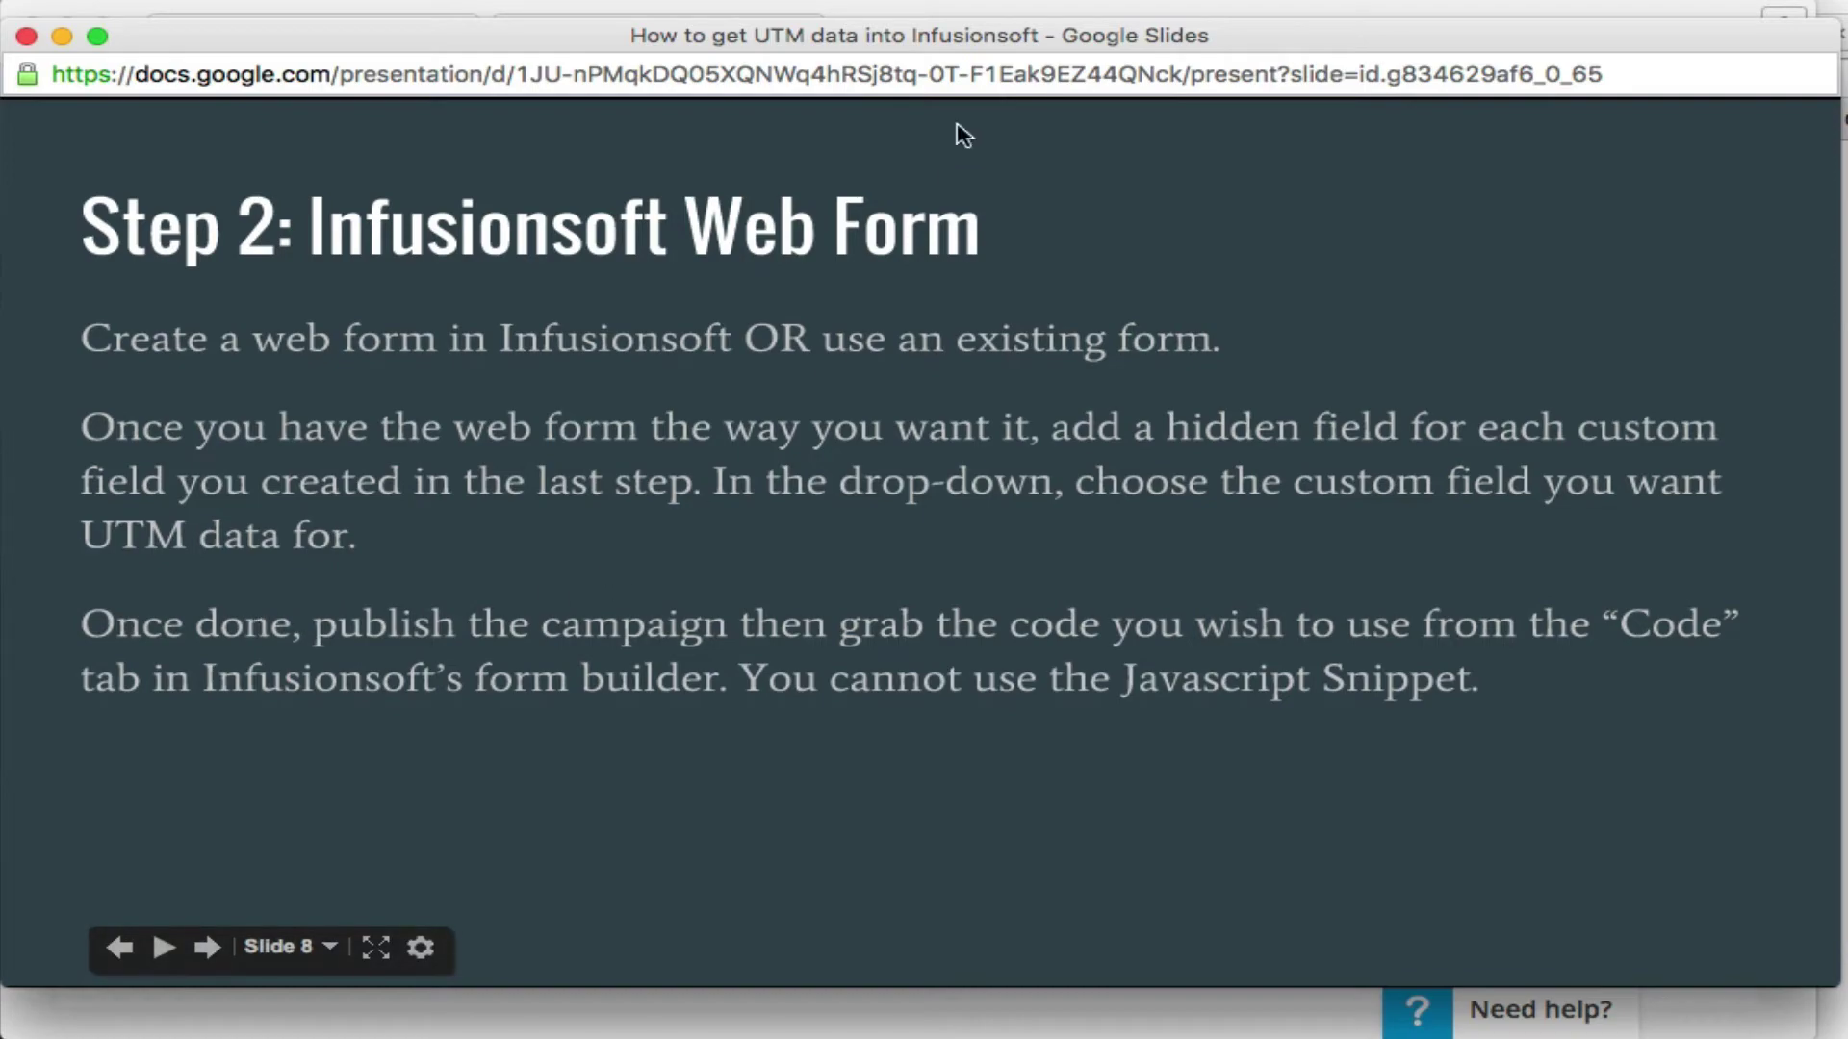
{"action": "left_click", "coordinate": [859, 14]}
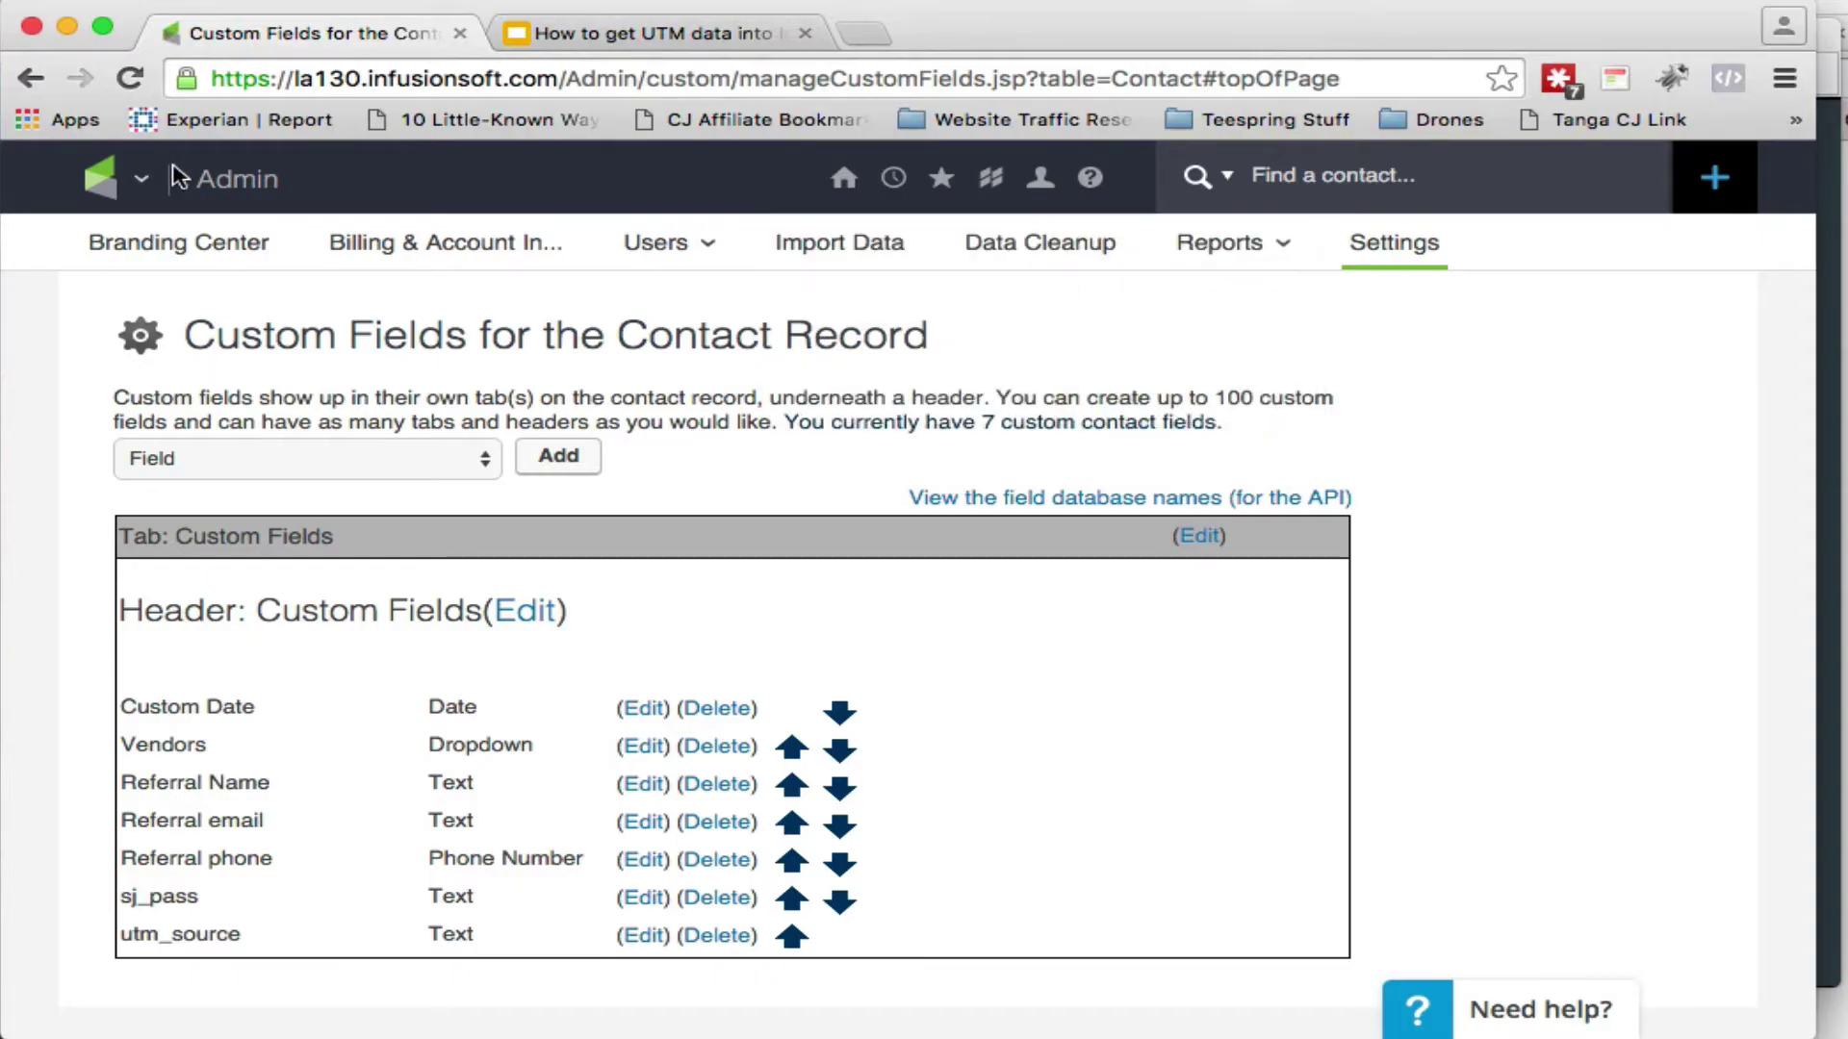
Step: Create a new Campaign Builder campaign named 'UTM example'
{"action": "left_click", "coordinate": [106, 178]}
{"action": "left_click", "coordinate": [597, 321]}
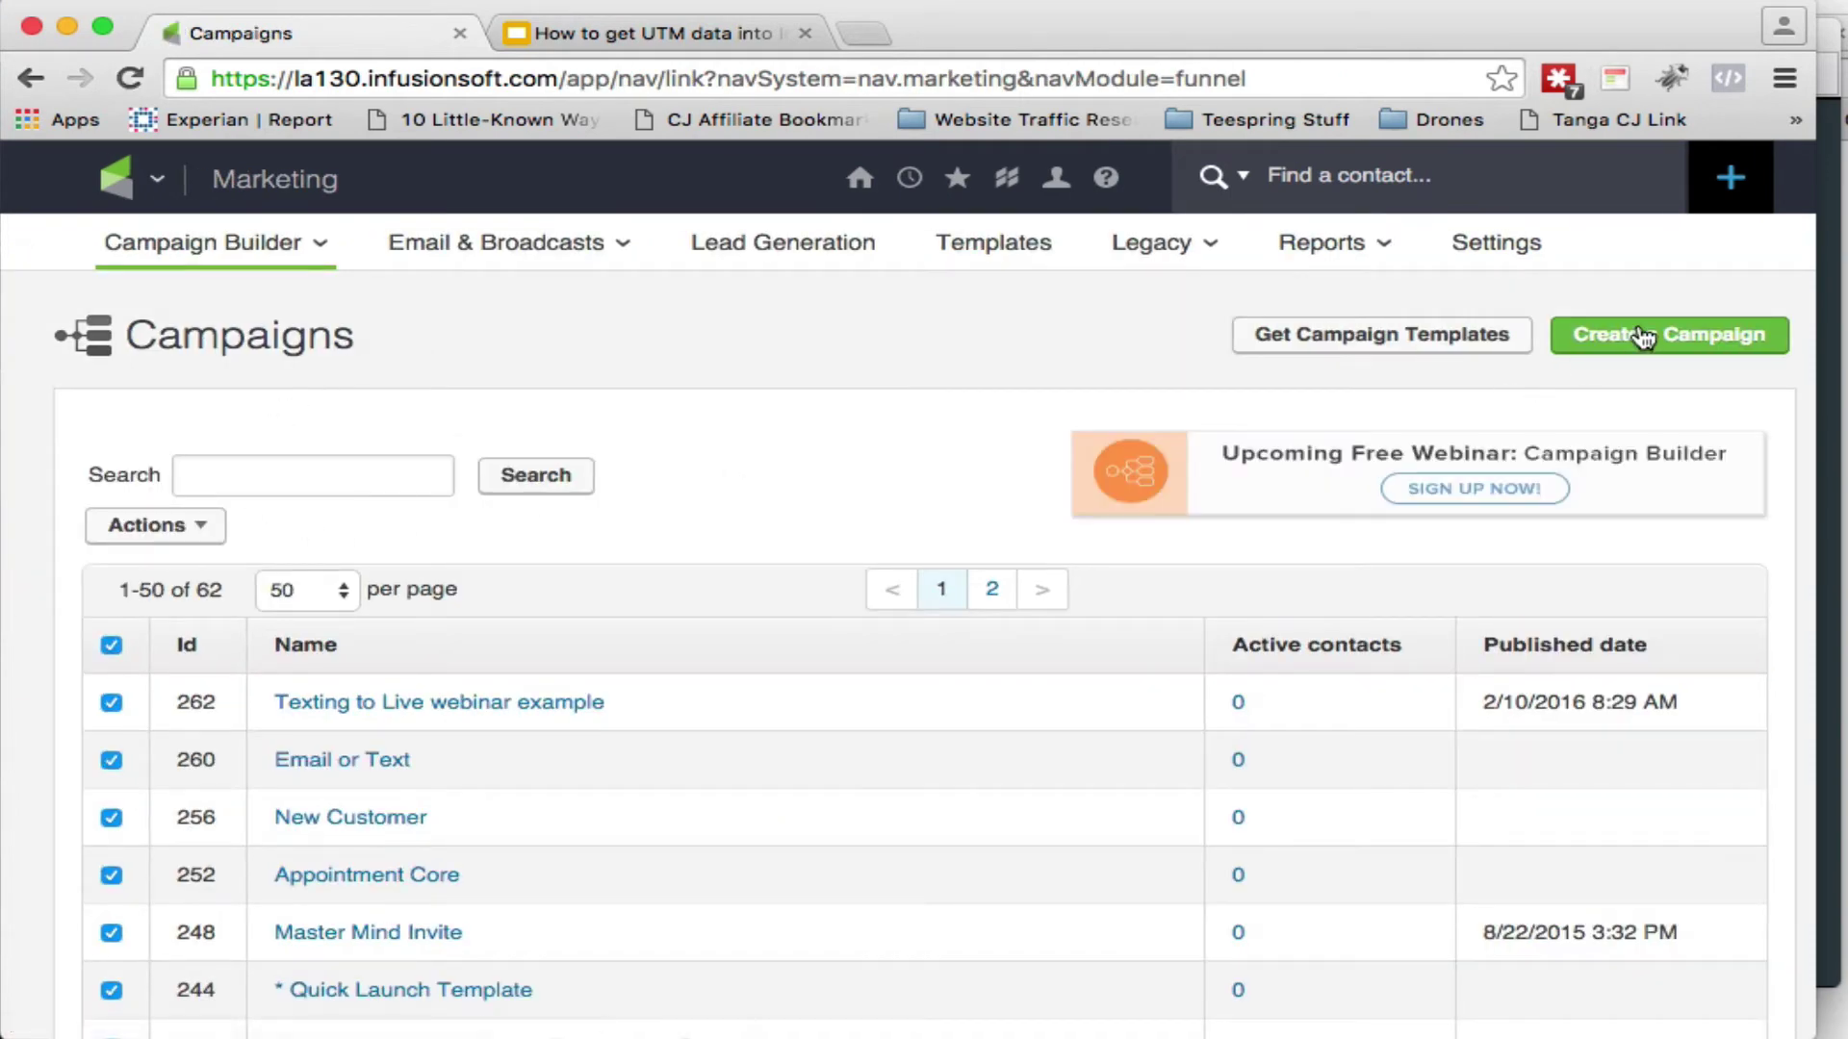
{"action": "left_click", "coordinate": [1636, 336]}
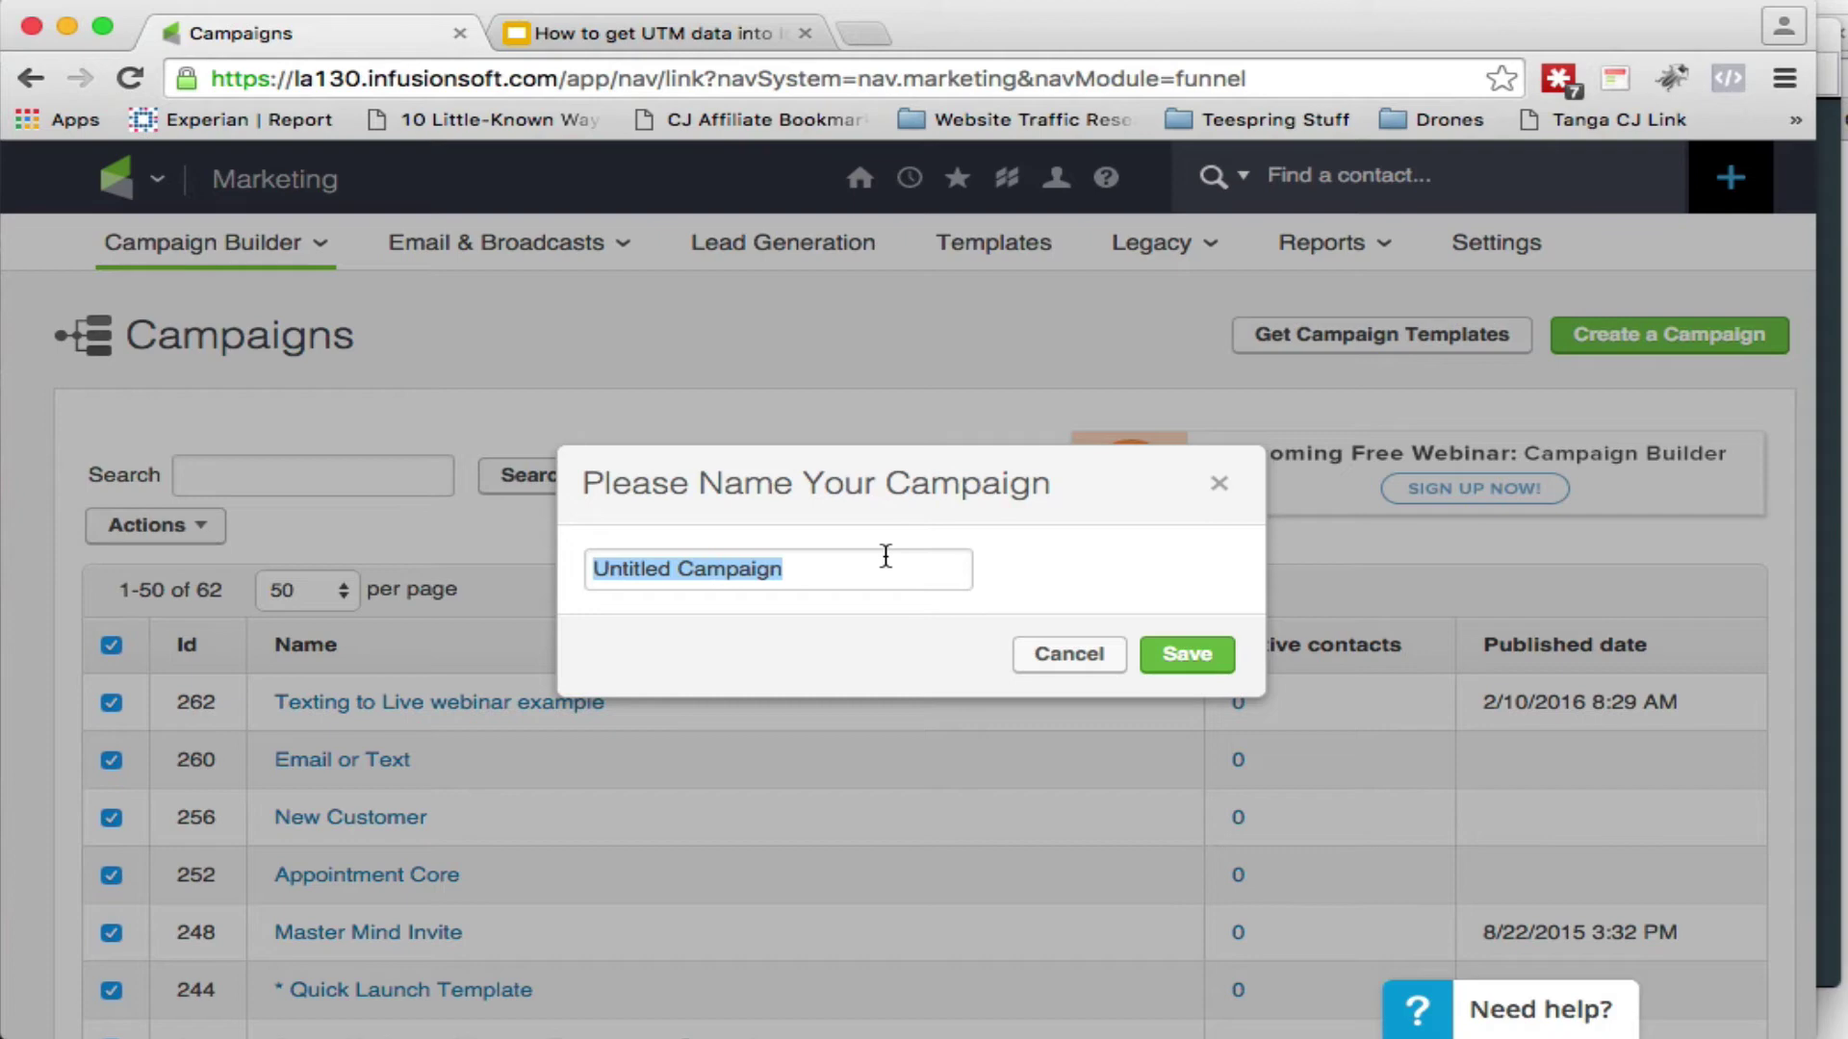
{"action": "type", "text": "UTM "}
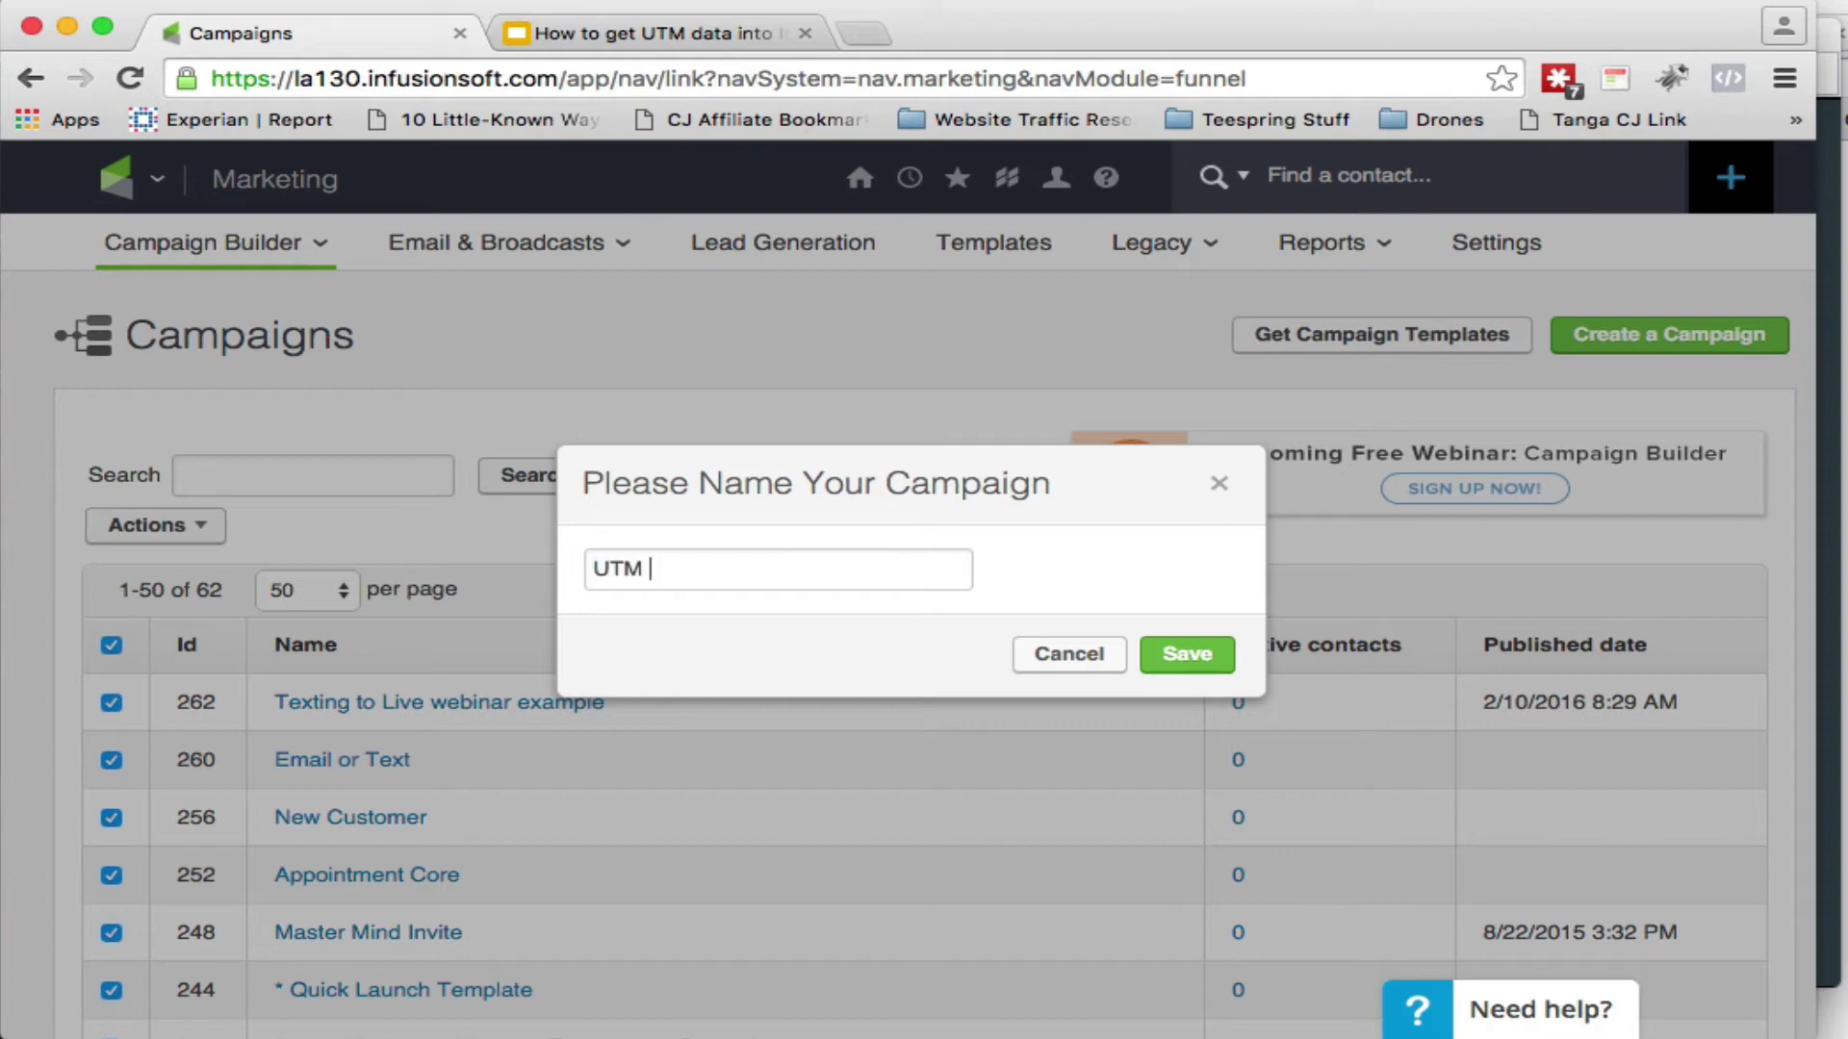
{"action": "type", "text": "example"}
{"action": "left_click", "coordinate": [1194, 657]}
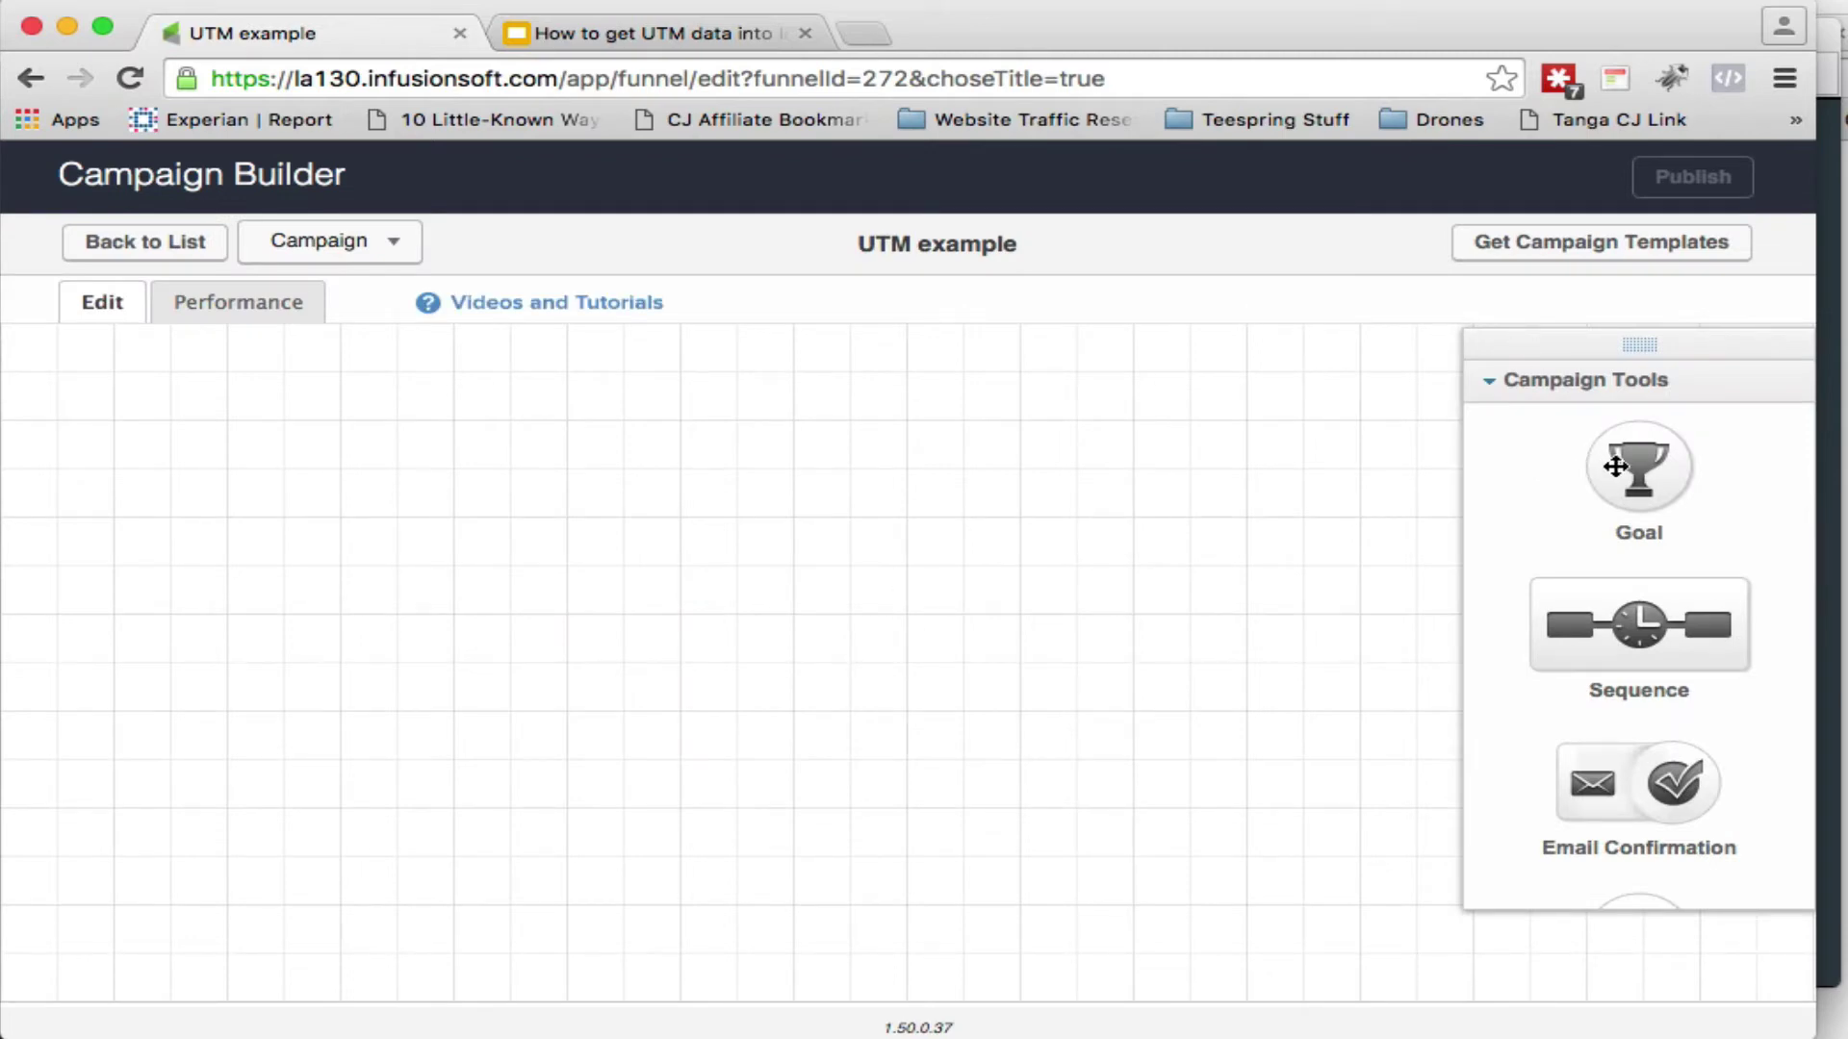
Step: Add a Submits a Web Form goal named 'User Group UTM tracking Web Form' and open it
{"action": "left_click_drag", "start_coordinate": [1602, 467], "coordinate": [248, 462]}
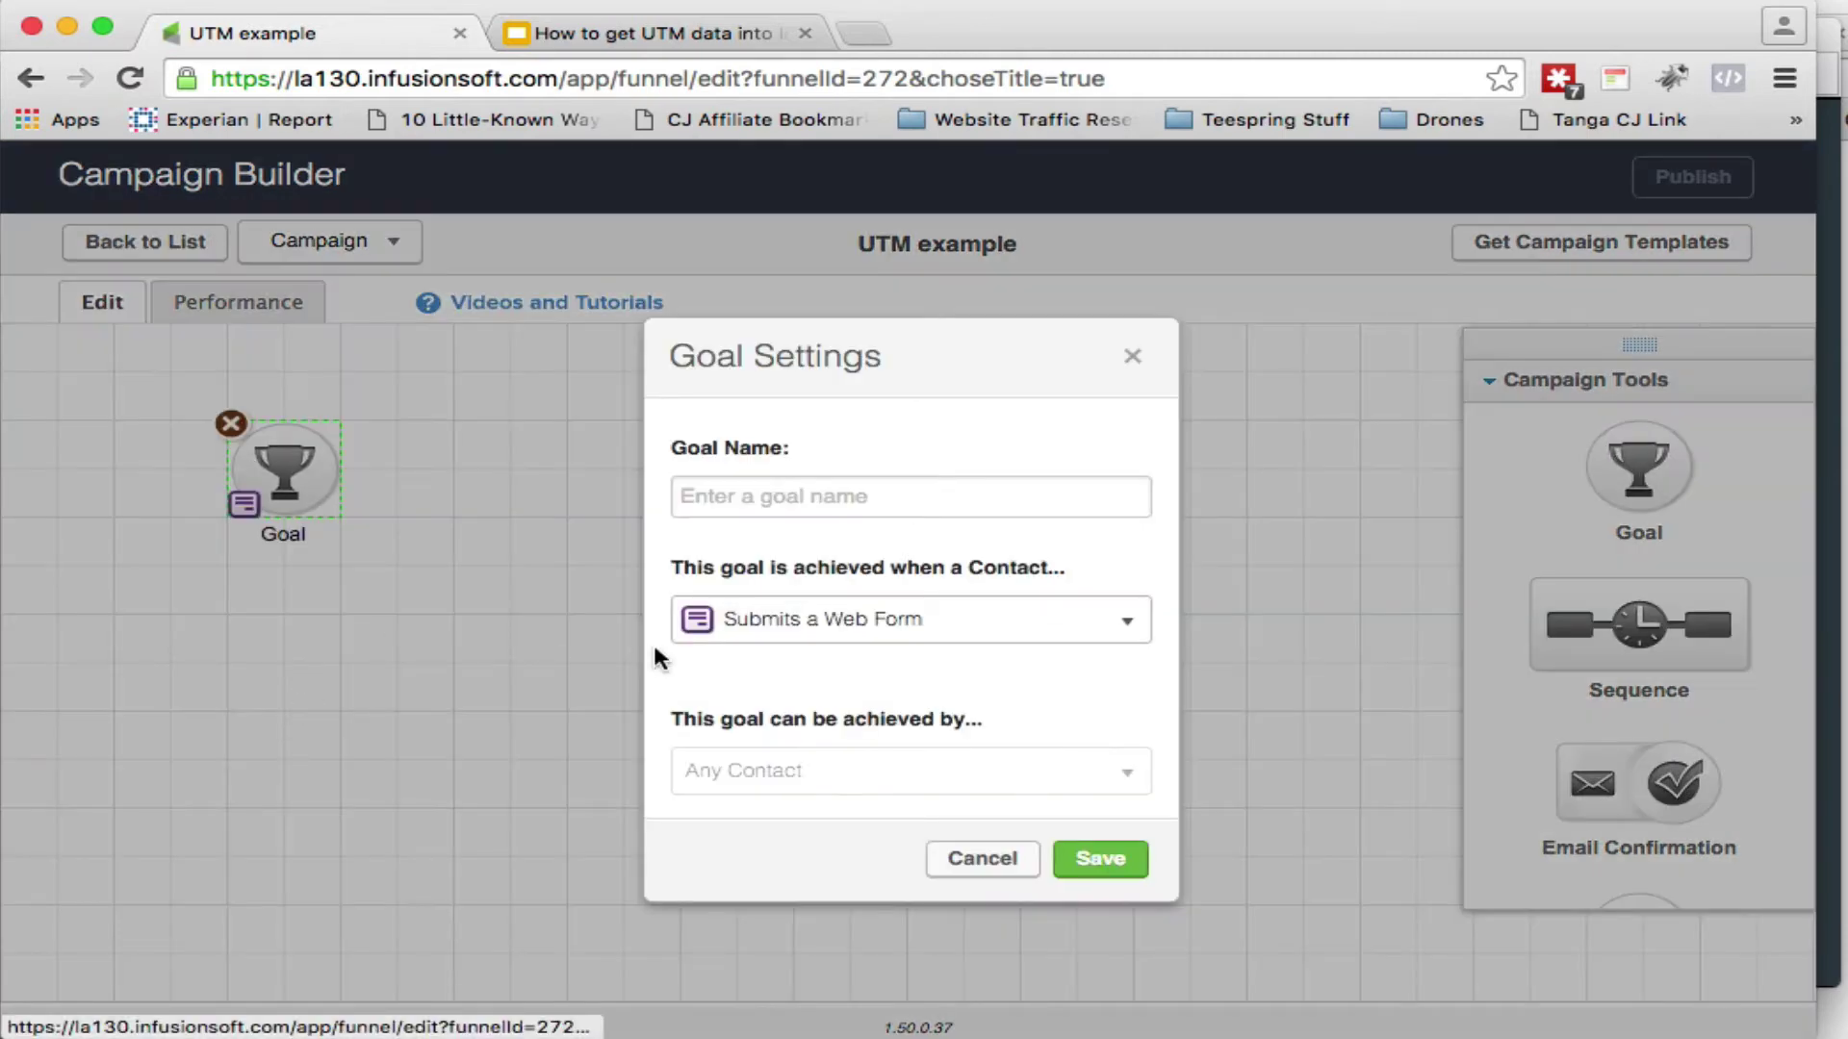
{"action": "left_click", "coordinate": [757, 499]}
{"action": "left_click", "coordinate": [763, 539]}
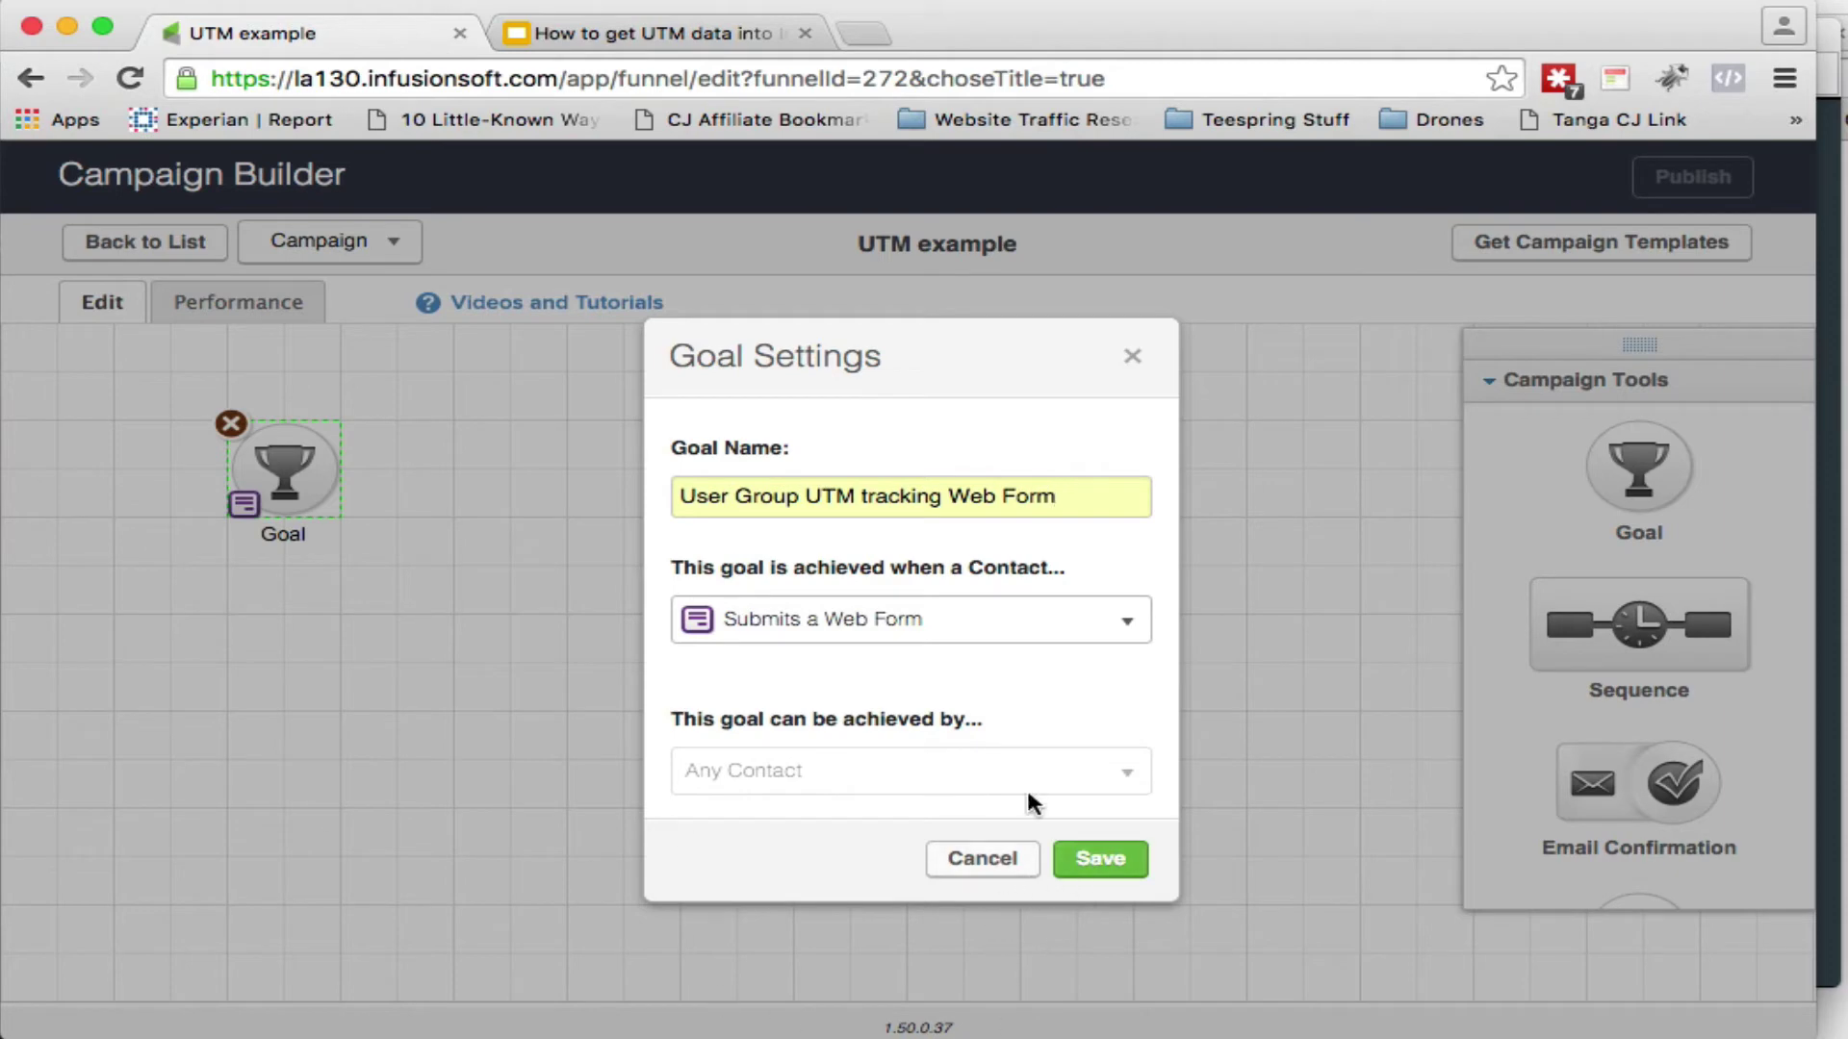
{"action": "left_click", "coordinate": [833, 630]}
{"action": "left_click", "coordinate": [879, 626]}
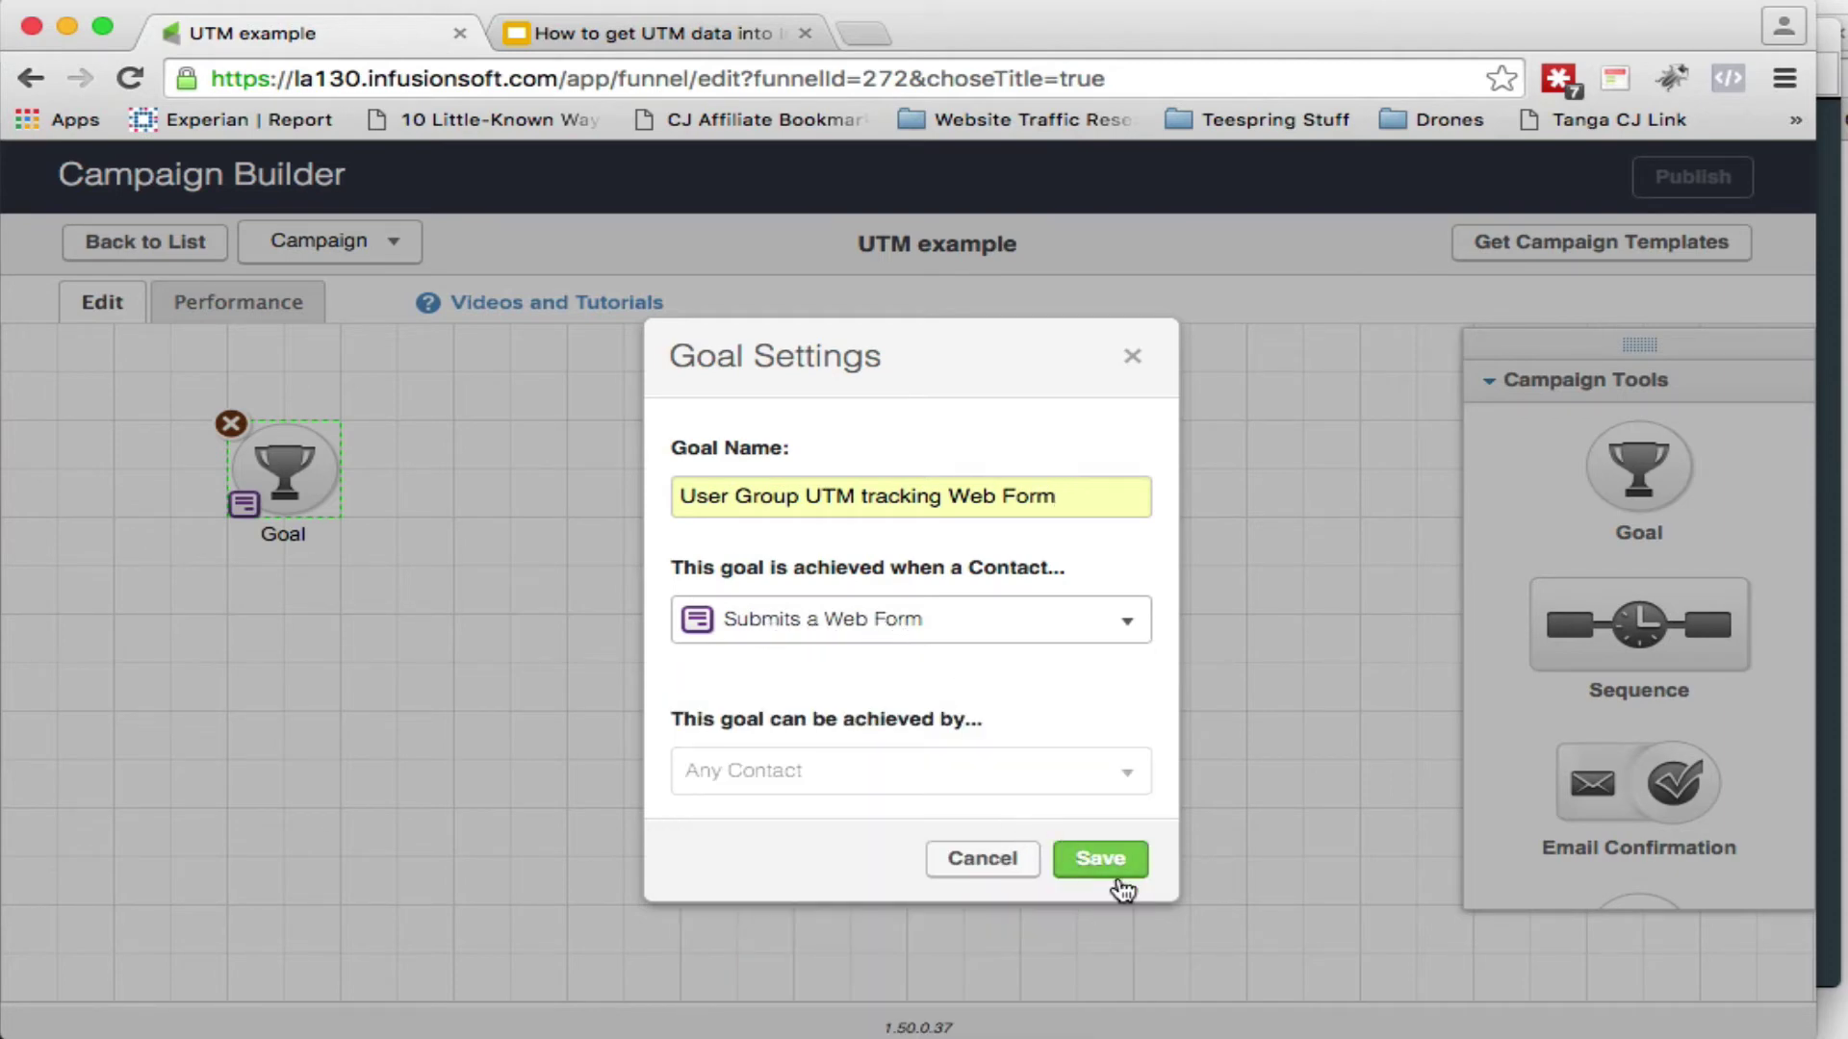
{"action": "left_click", "coordinate": [1100, 860]}
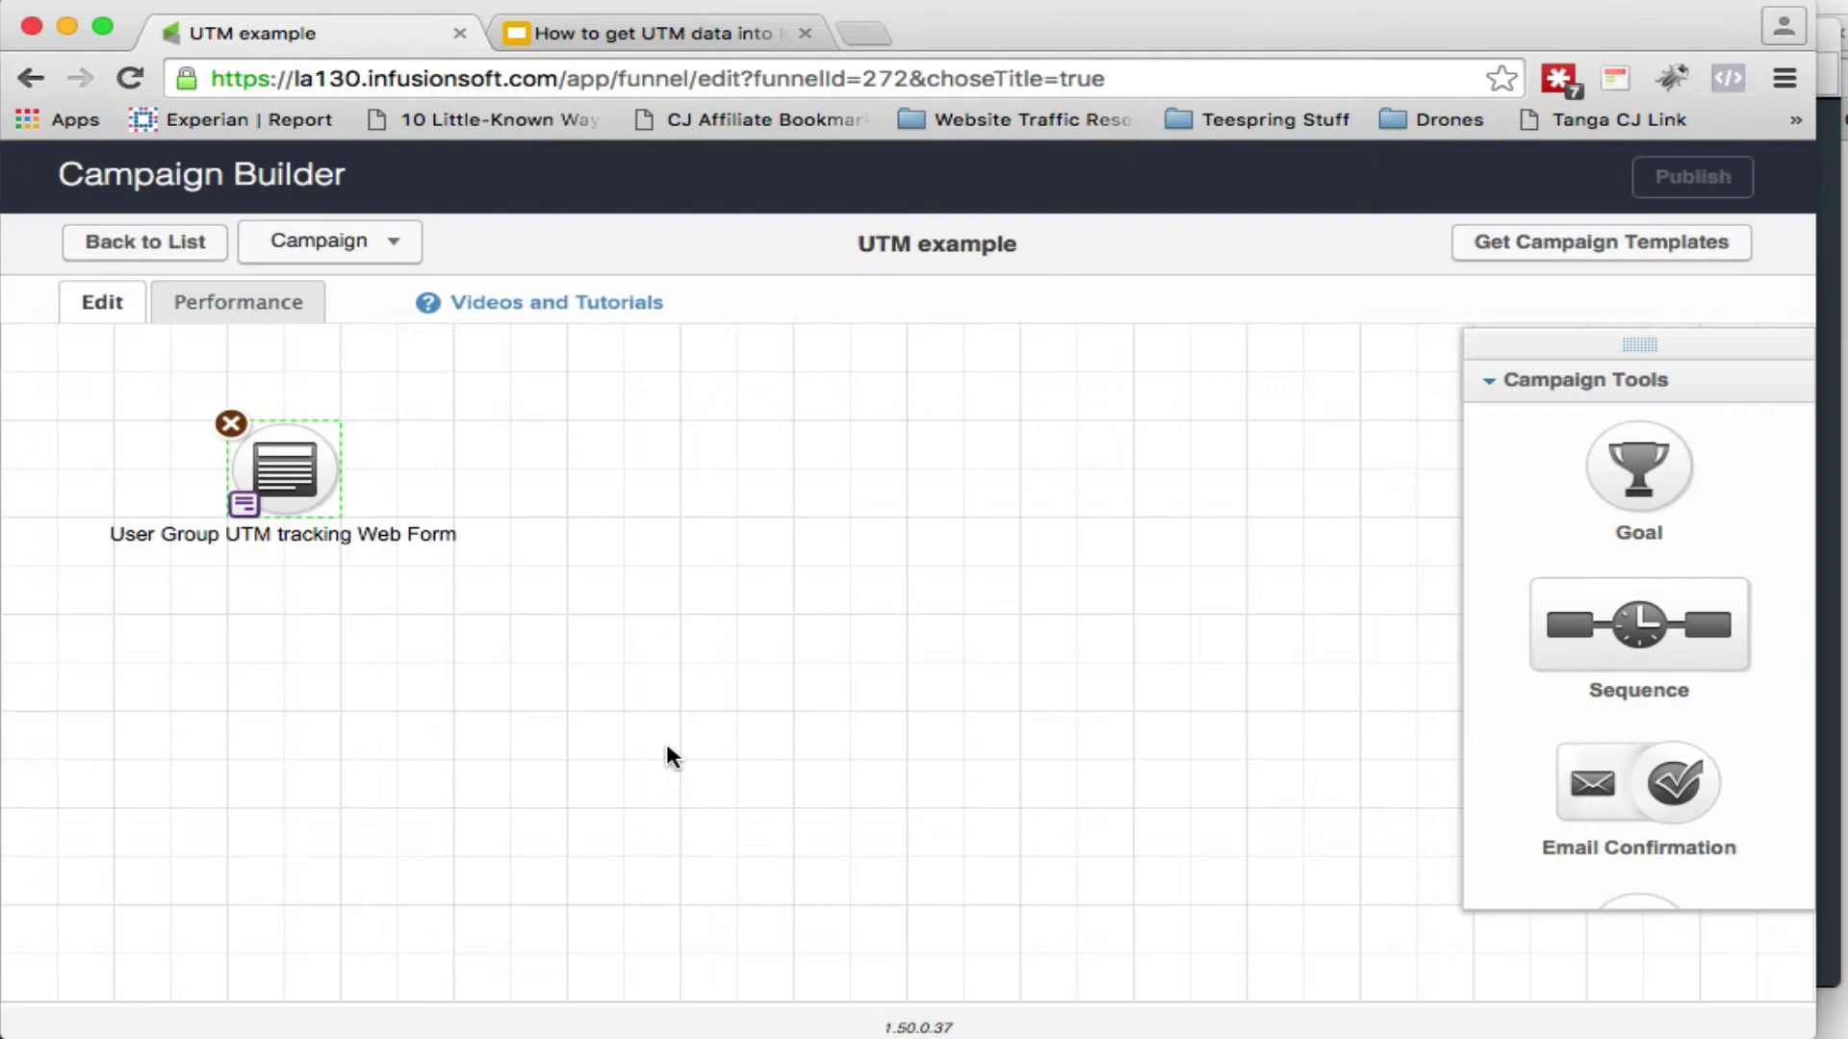
{"action": "double_click", "coordinate": [290, 473]}
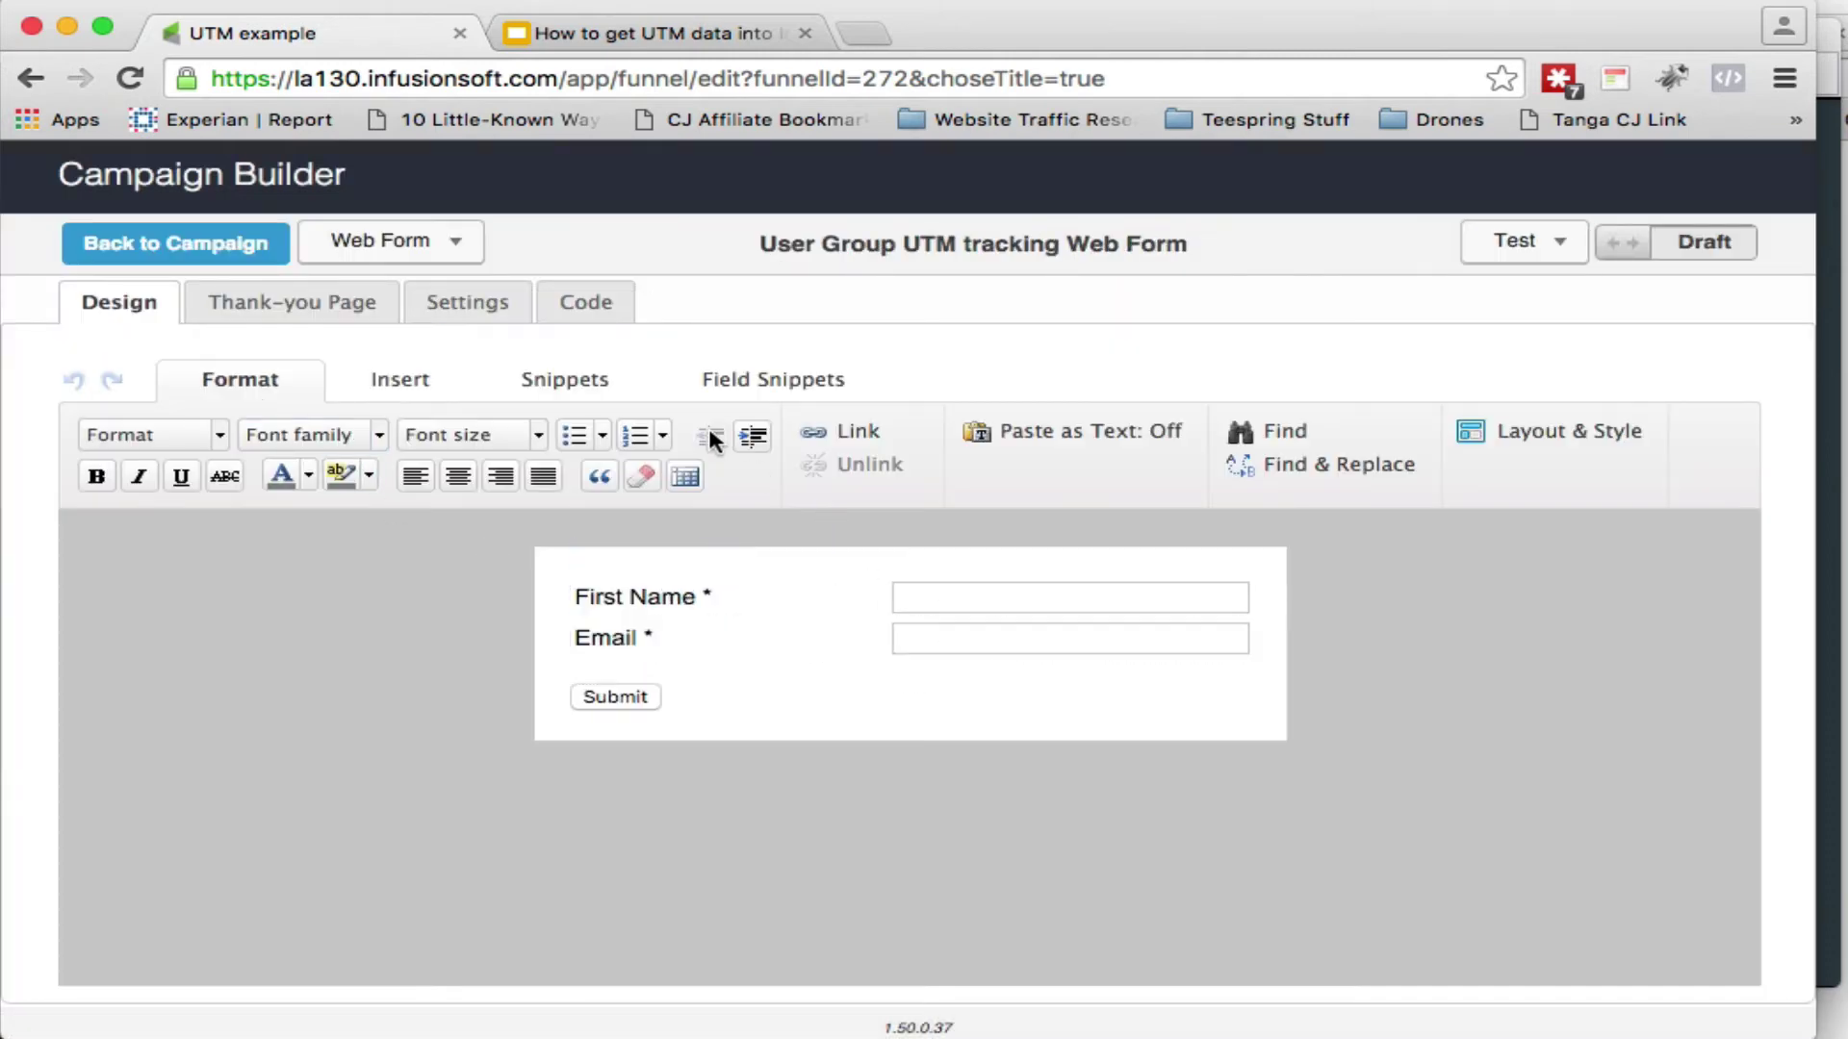
Step: Place a Hidden field below Email and map it to the utm_source contact field
{"action": "left_click", "coordinate": [748, 379]}
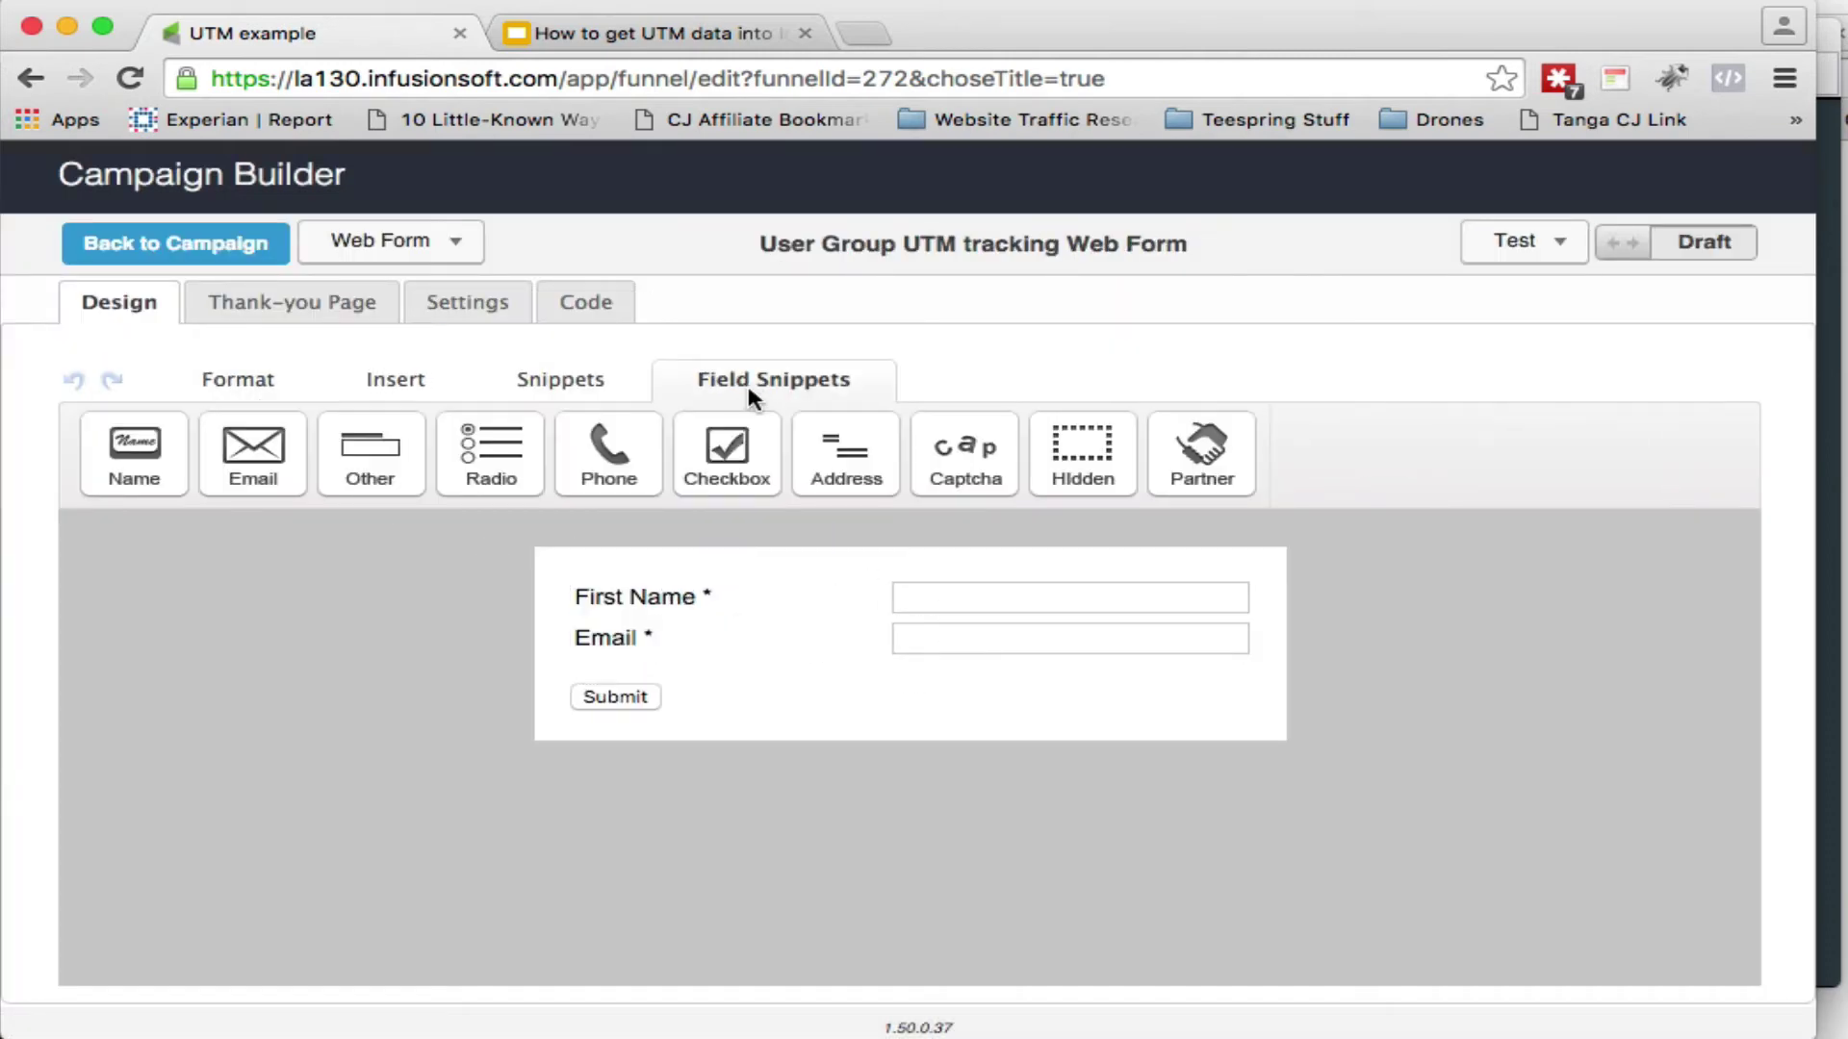
{"action": "left_click_drag", "start_coordinate": [1058, 462], "coordinate": [977, 689]}
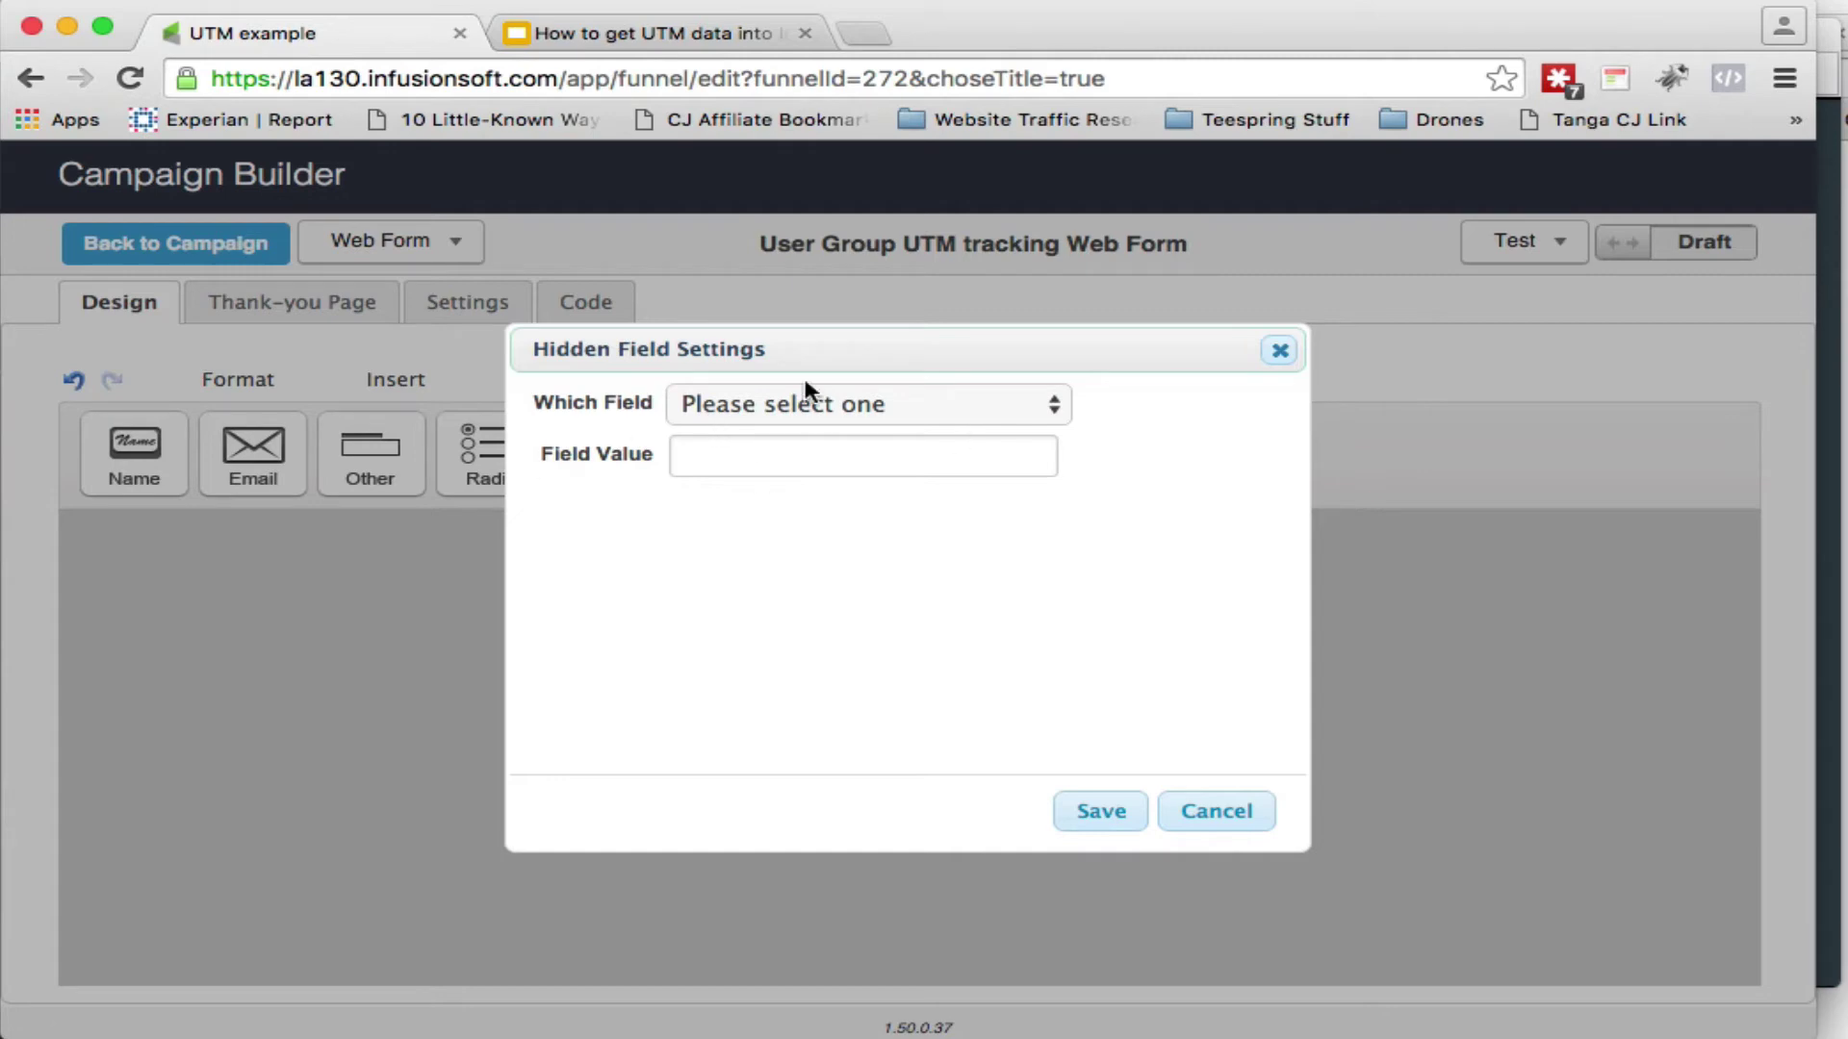
{"action": "left_click", "coordinate": [888, 404]}
{"action": "scroll", "coordinate": [883, 404], "scroll_direction": "down", "scroll_amount": 10}
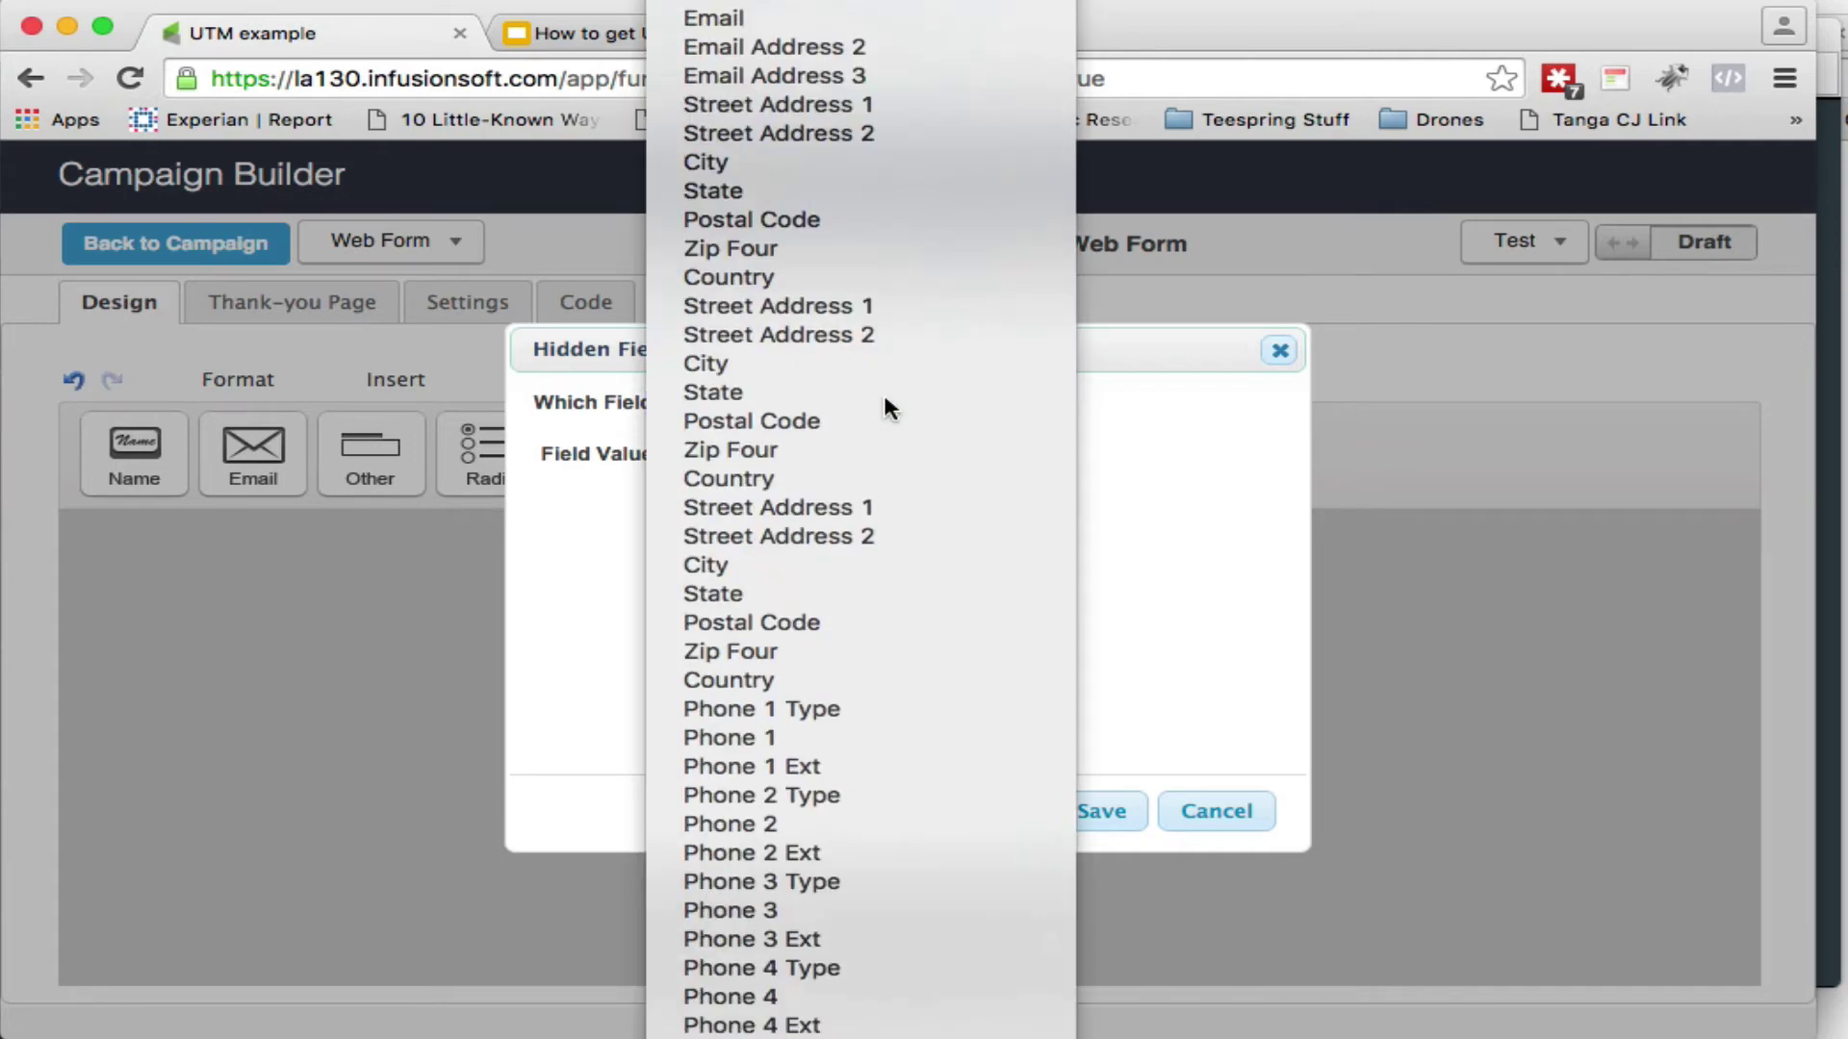
{"action": "left_click", "coordinate": [881, 390]}
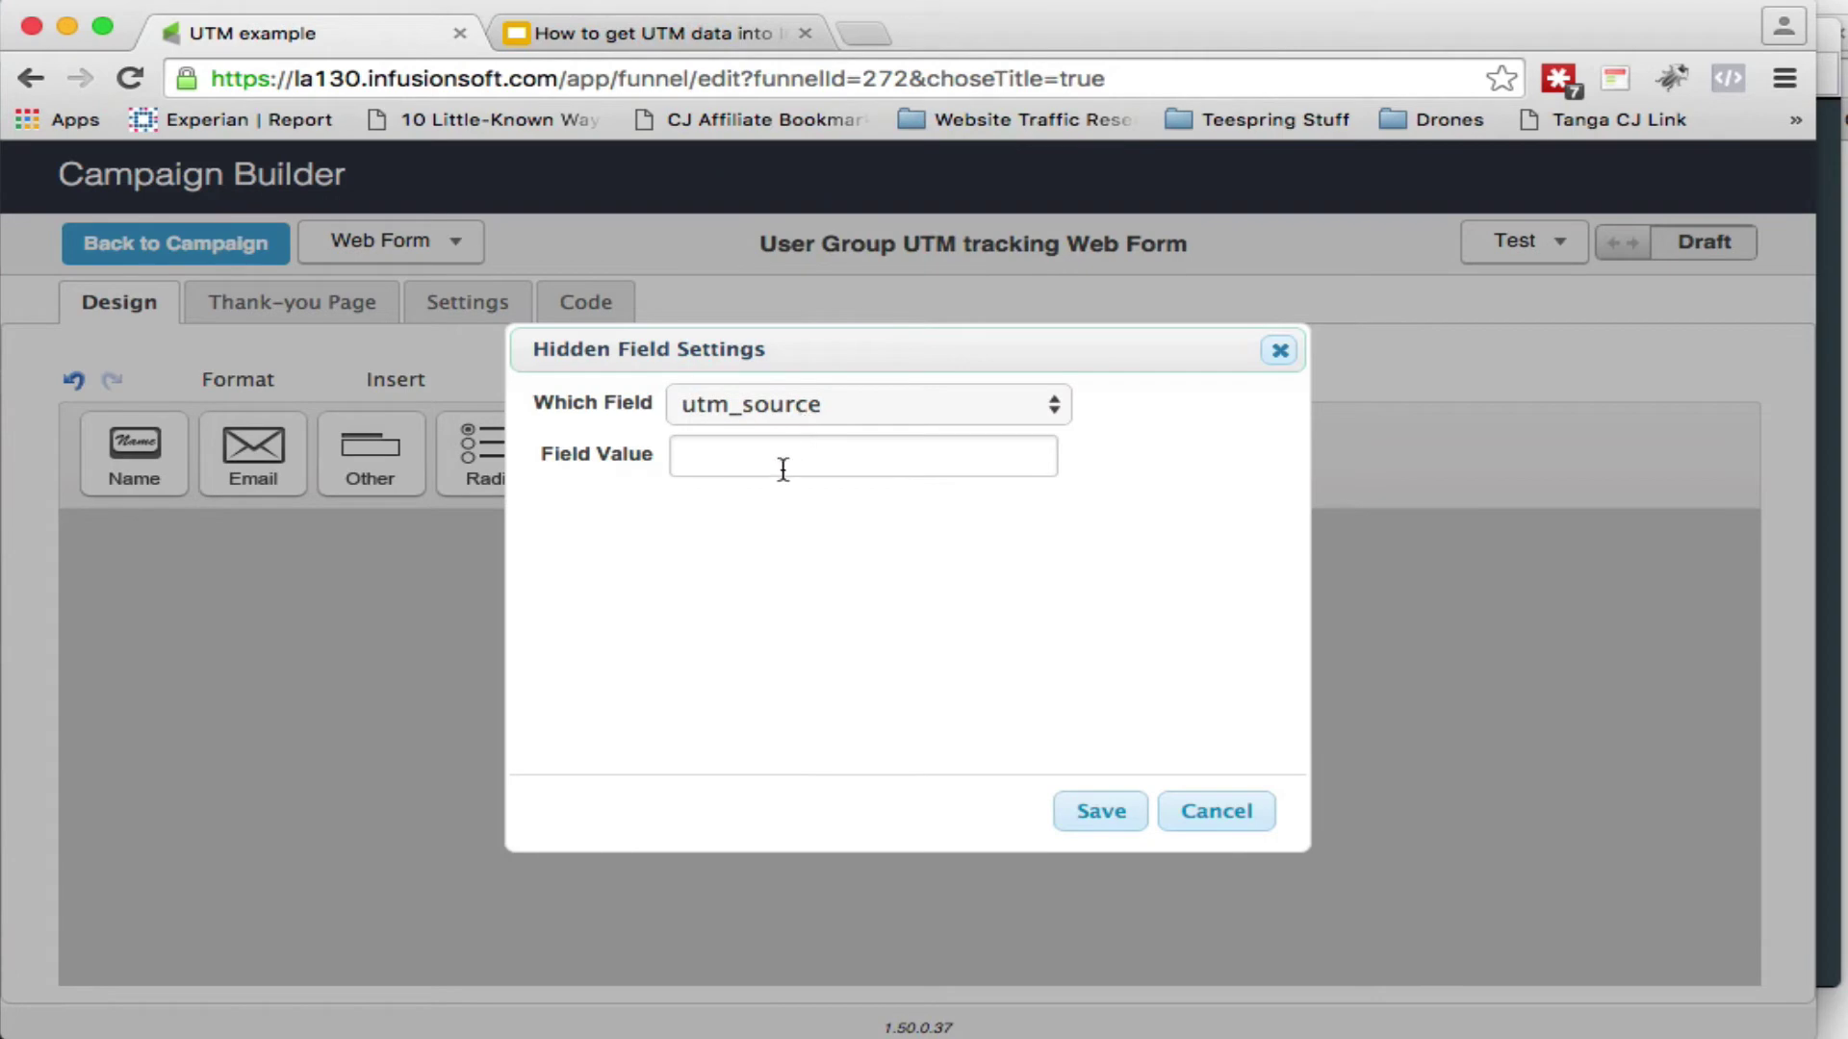
{"action": "left_click", "coordinate": [1084, 812]}
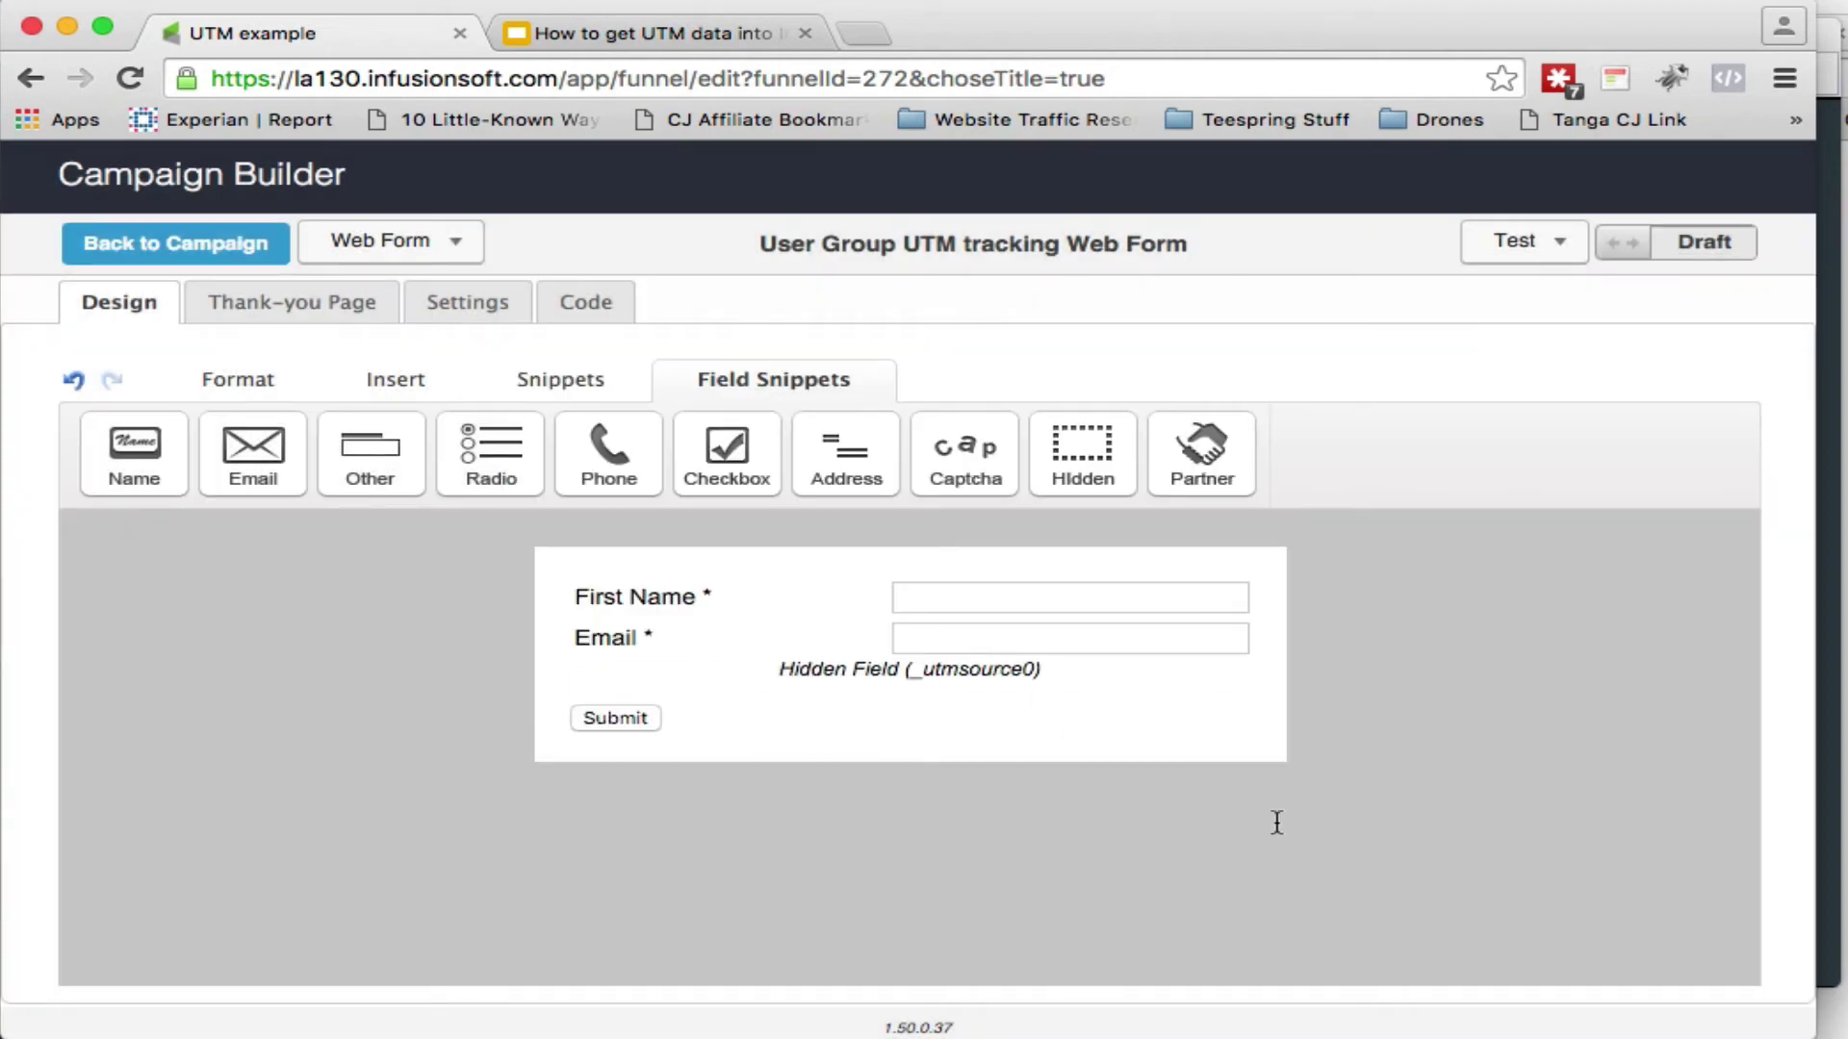
Step: Mark the form Ready, publish the 'UTM example' campaign, and reopen the web form
{"action": "left_click", "coordinate": [1705, 252]}
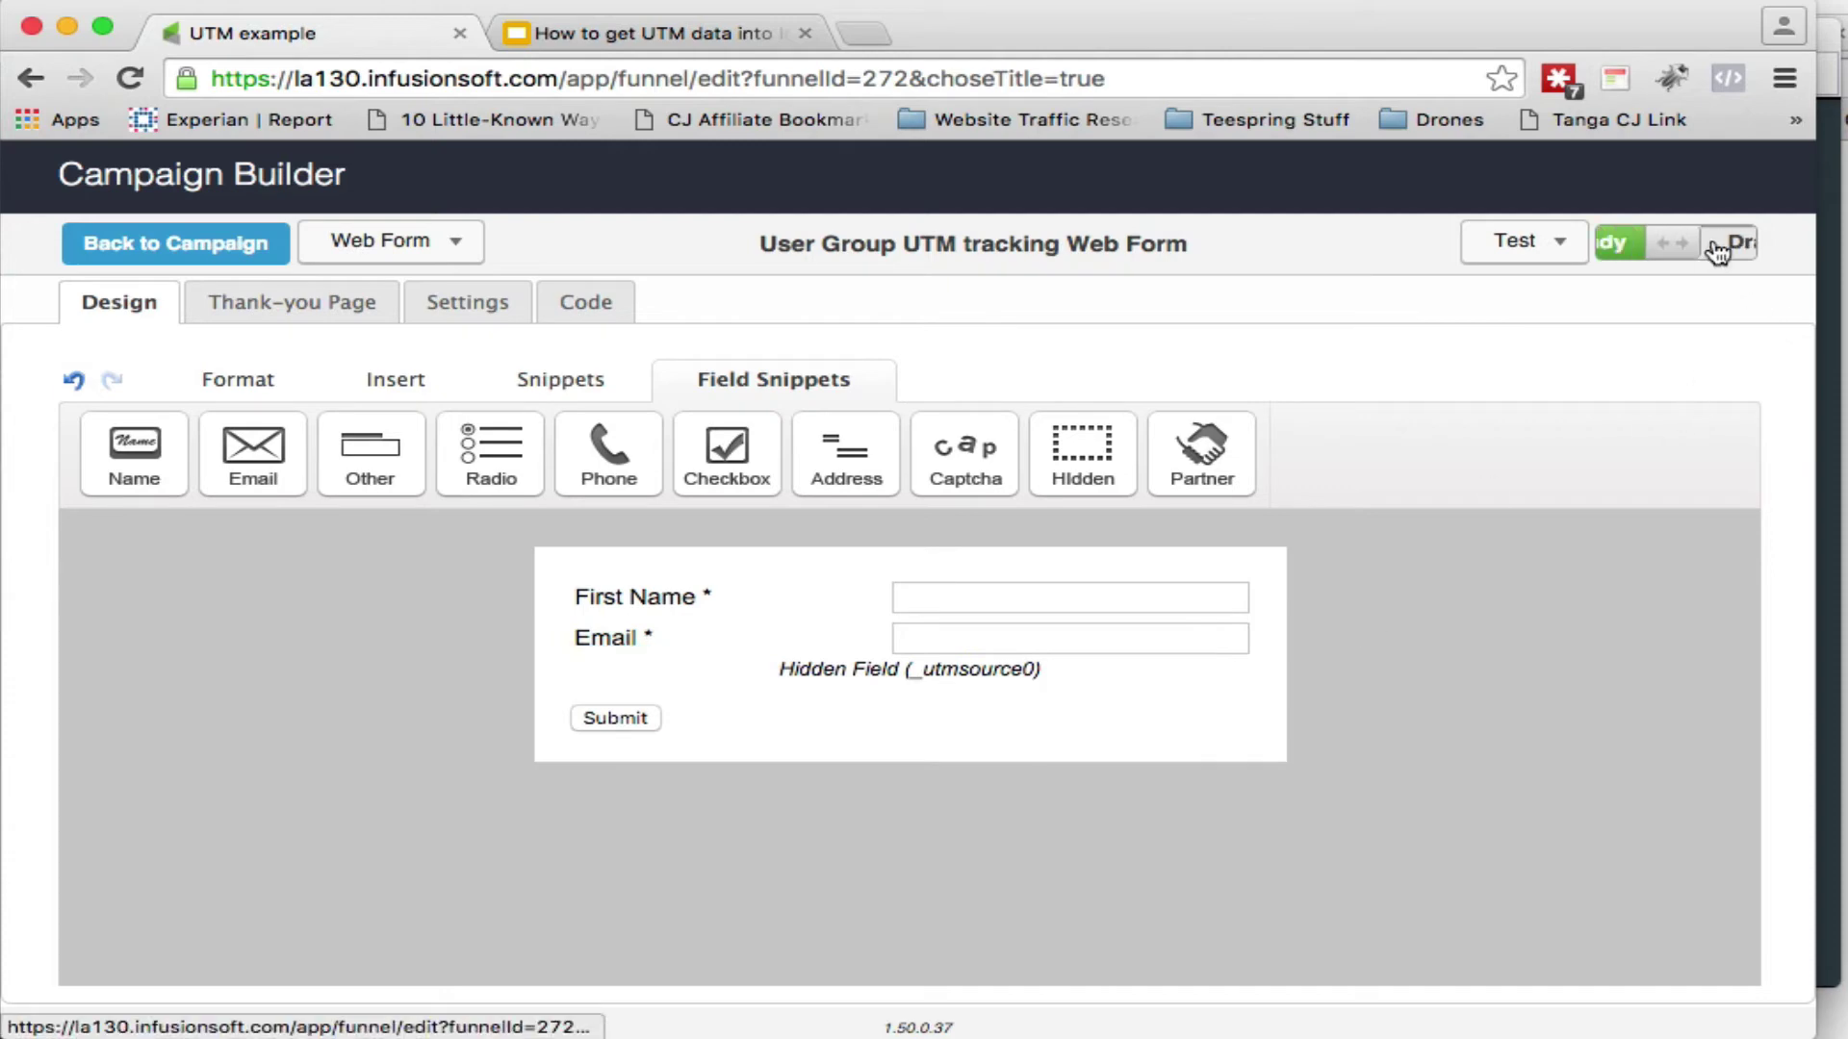
{"action": "left_click", "coordinate": [73, 242]}
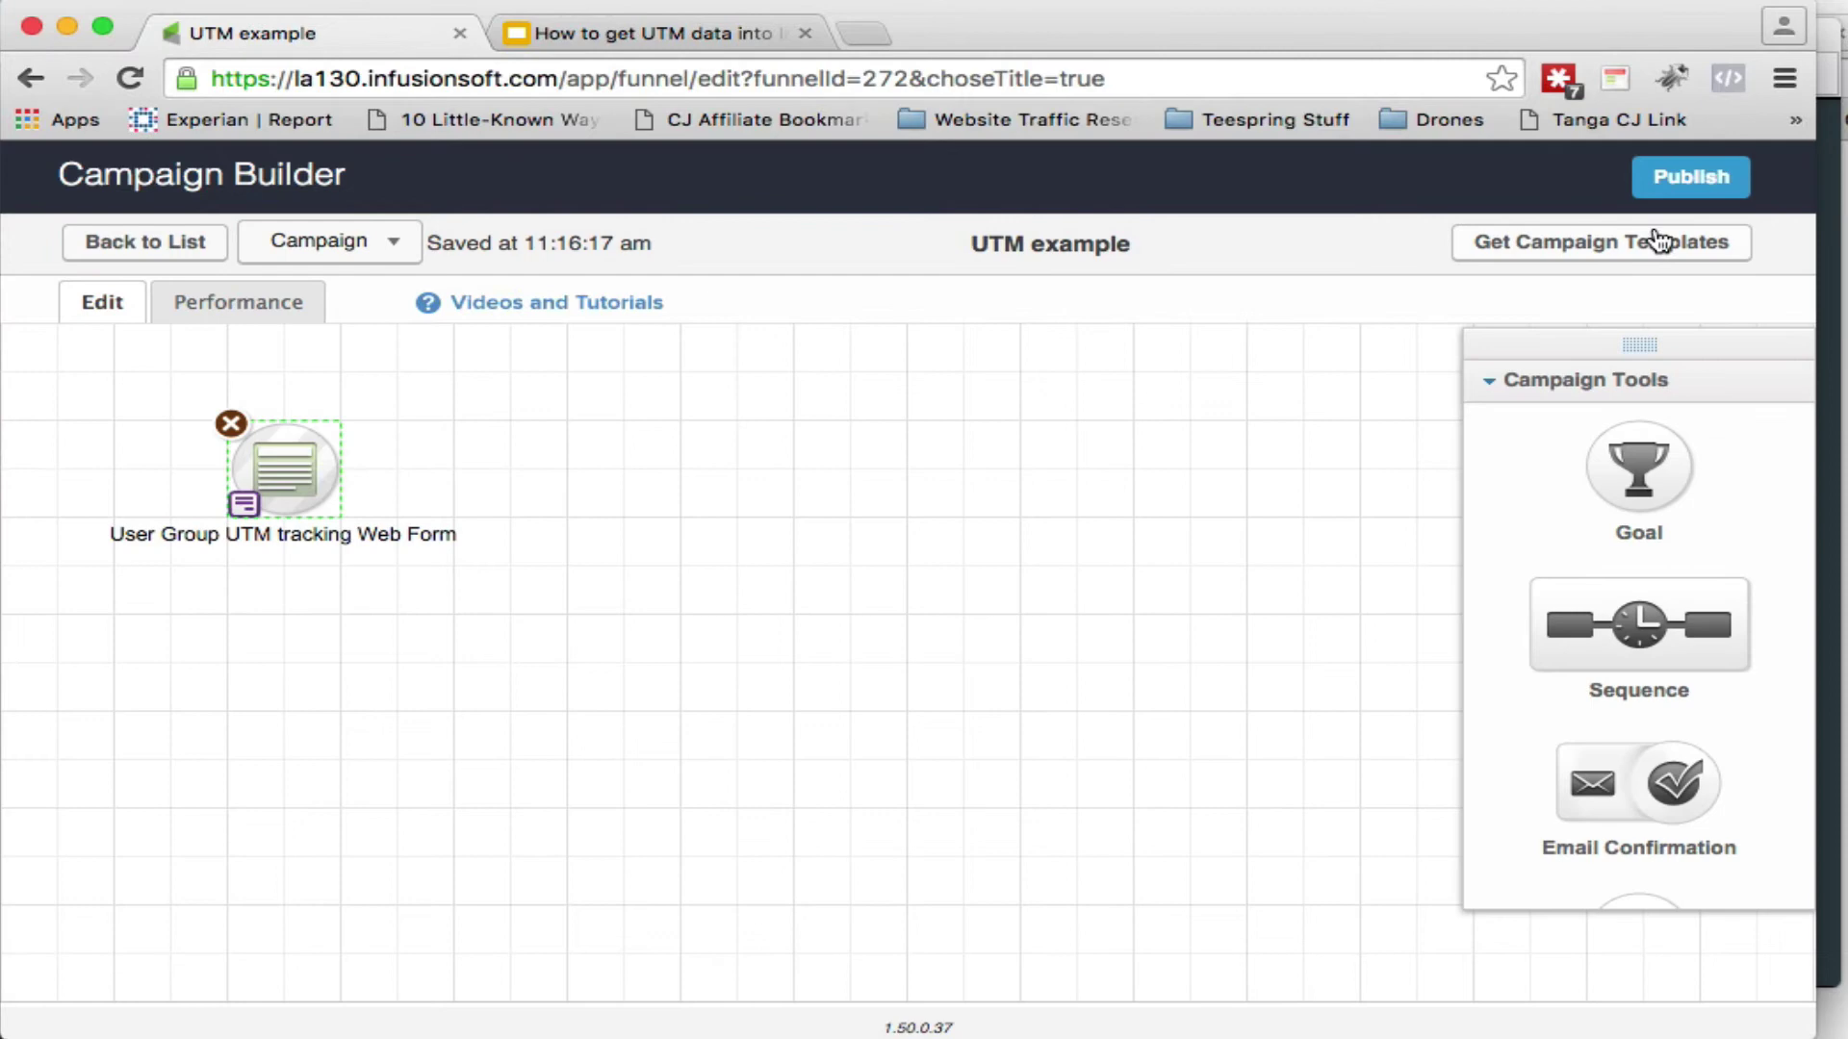
{"action": "left_click", "coordinate": [1691, 177]}
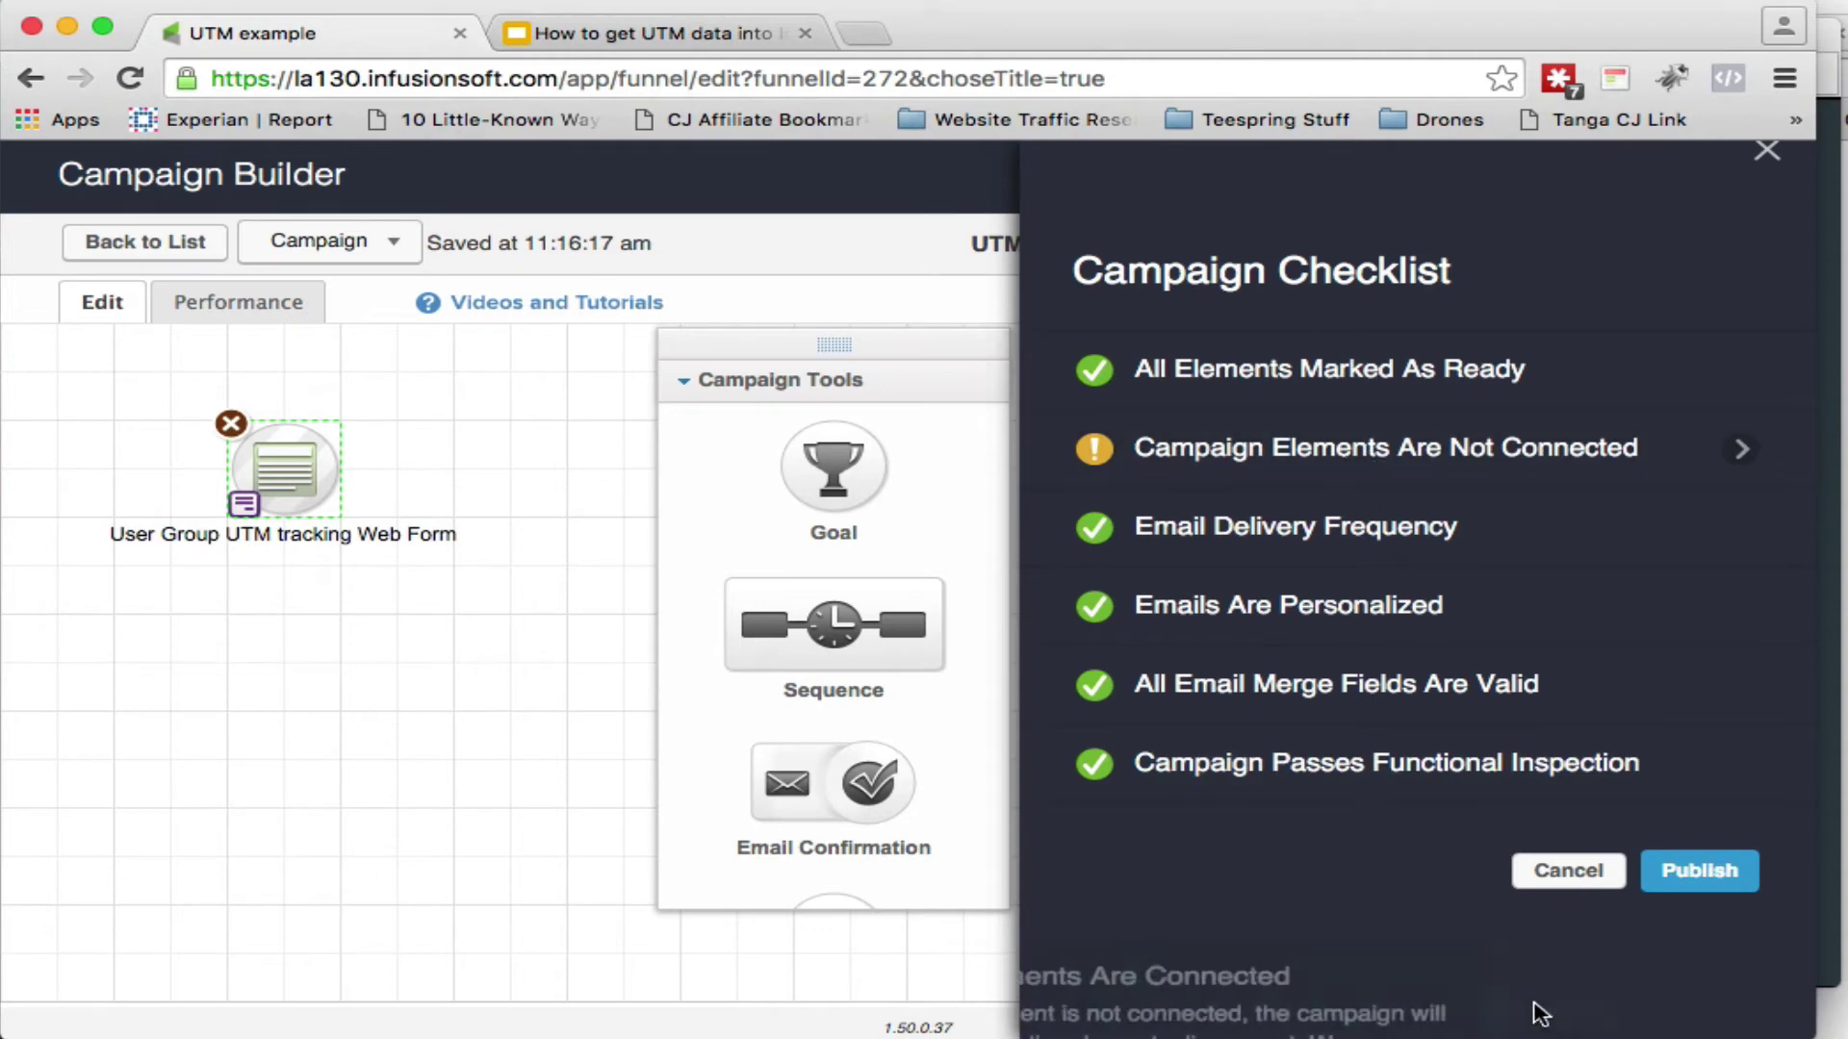
{"action": "left_click", "coordinate": [1703, 871]}
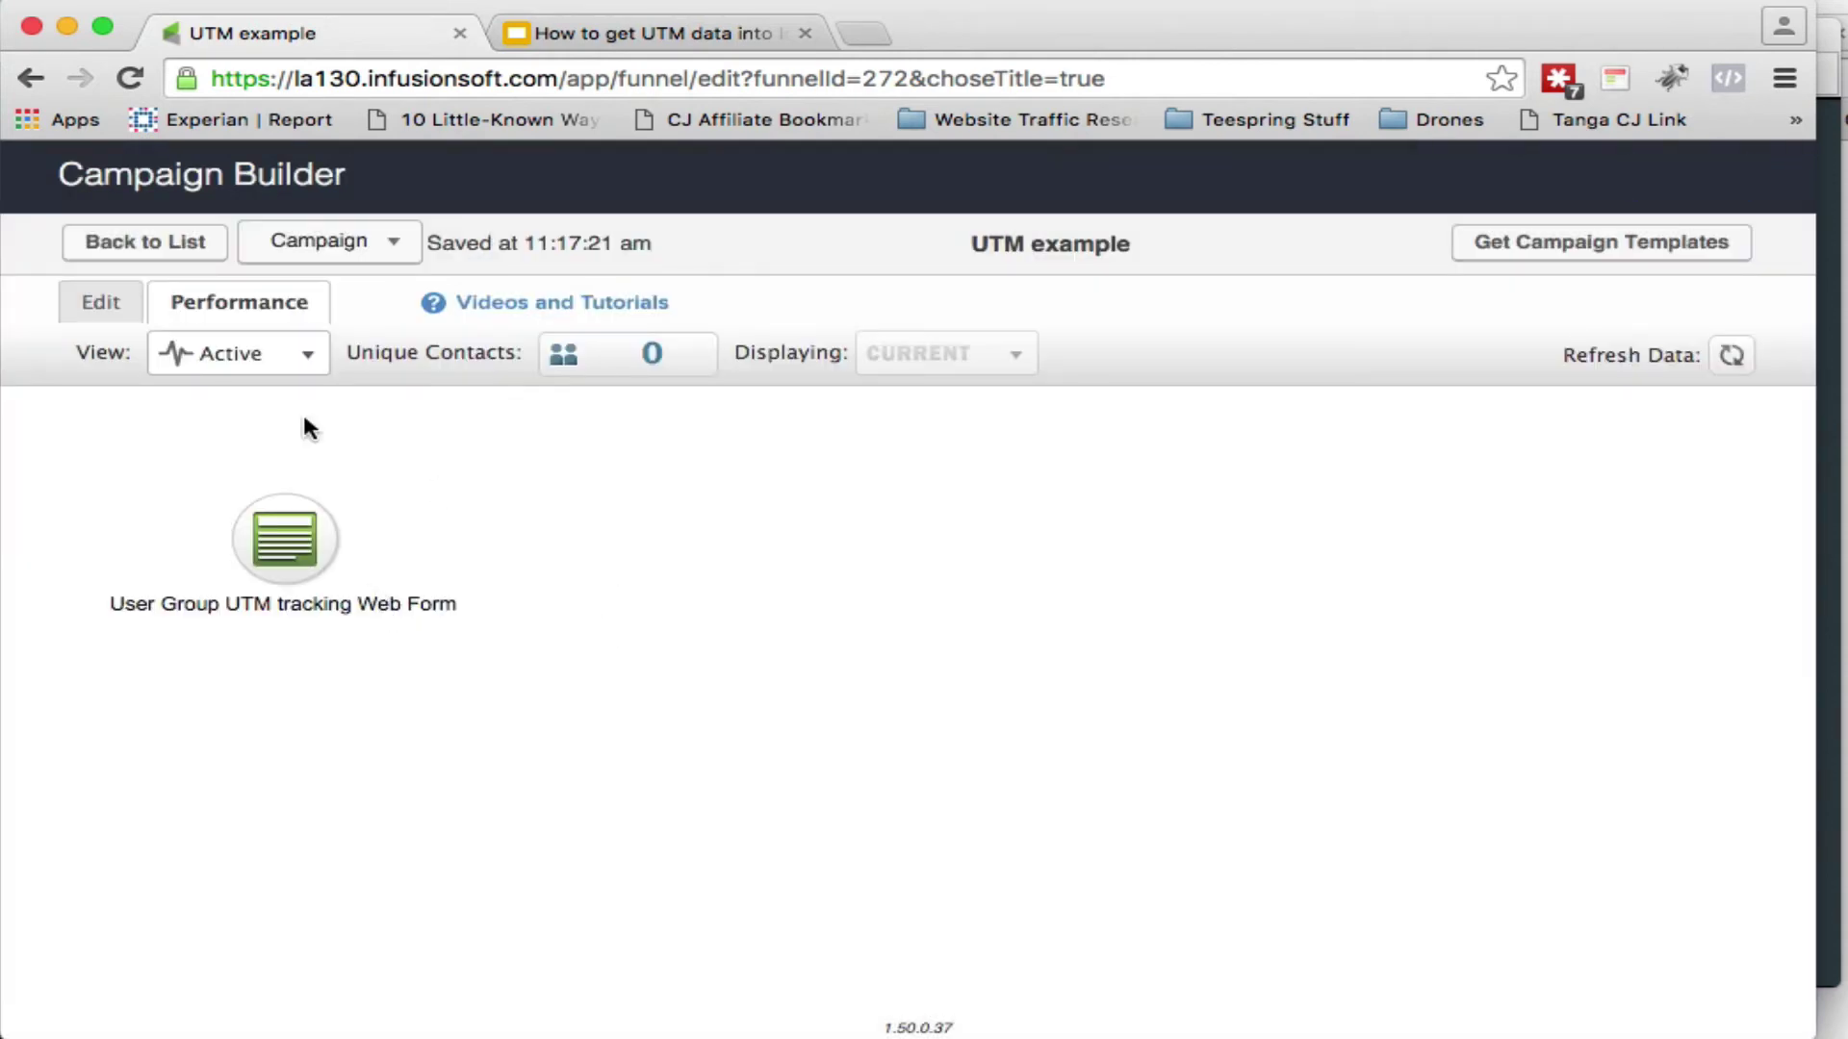
{"action": "left_click", "coordinate": [104, 306]}
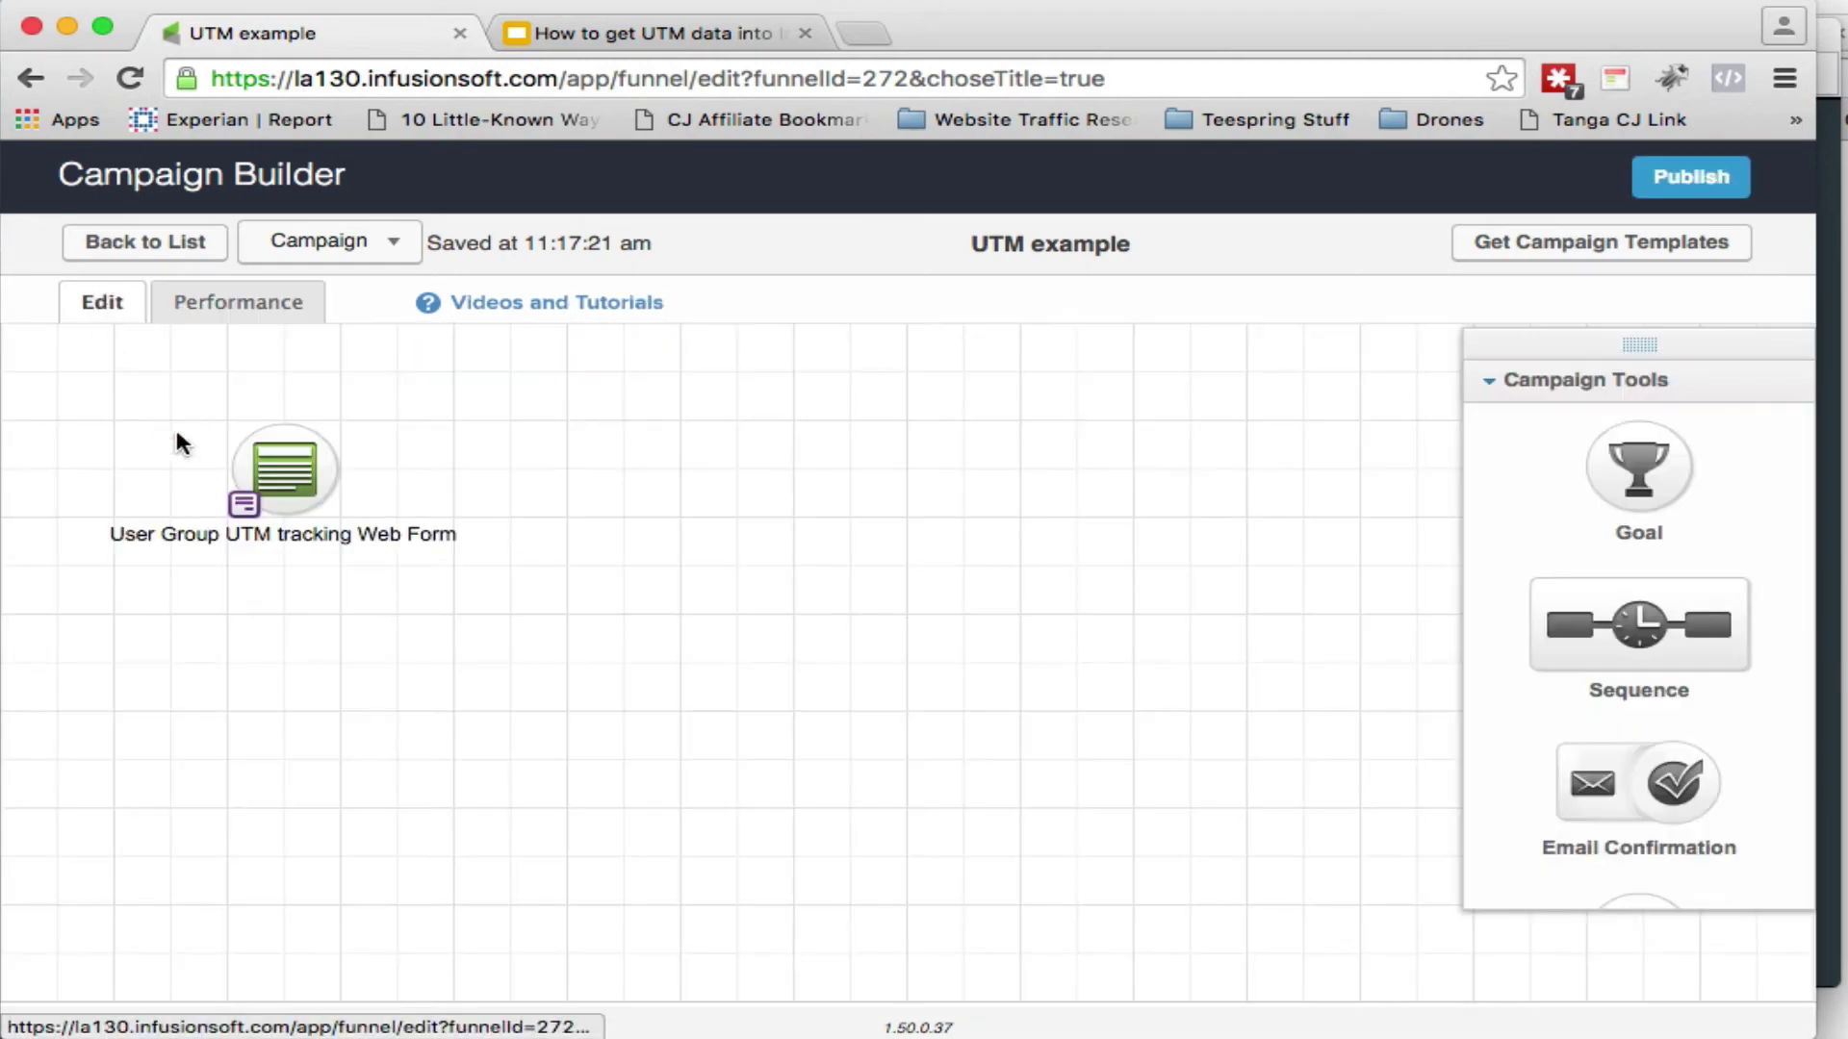
{"action": "double_click", "coordinate": [279, 470]}
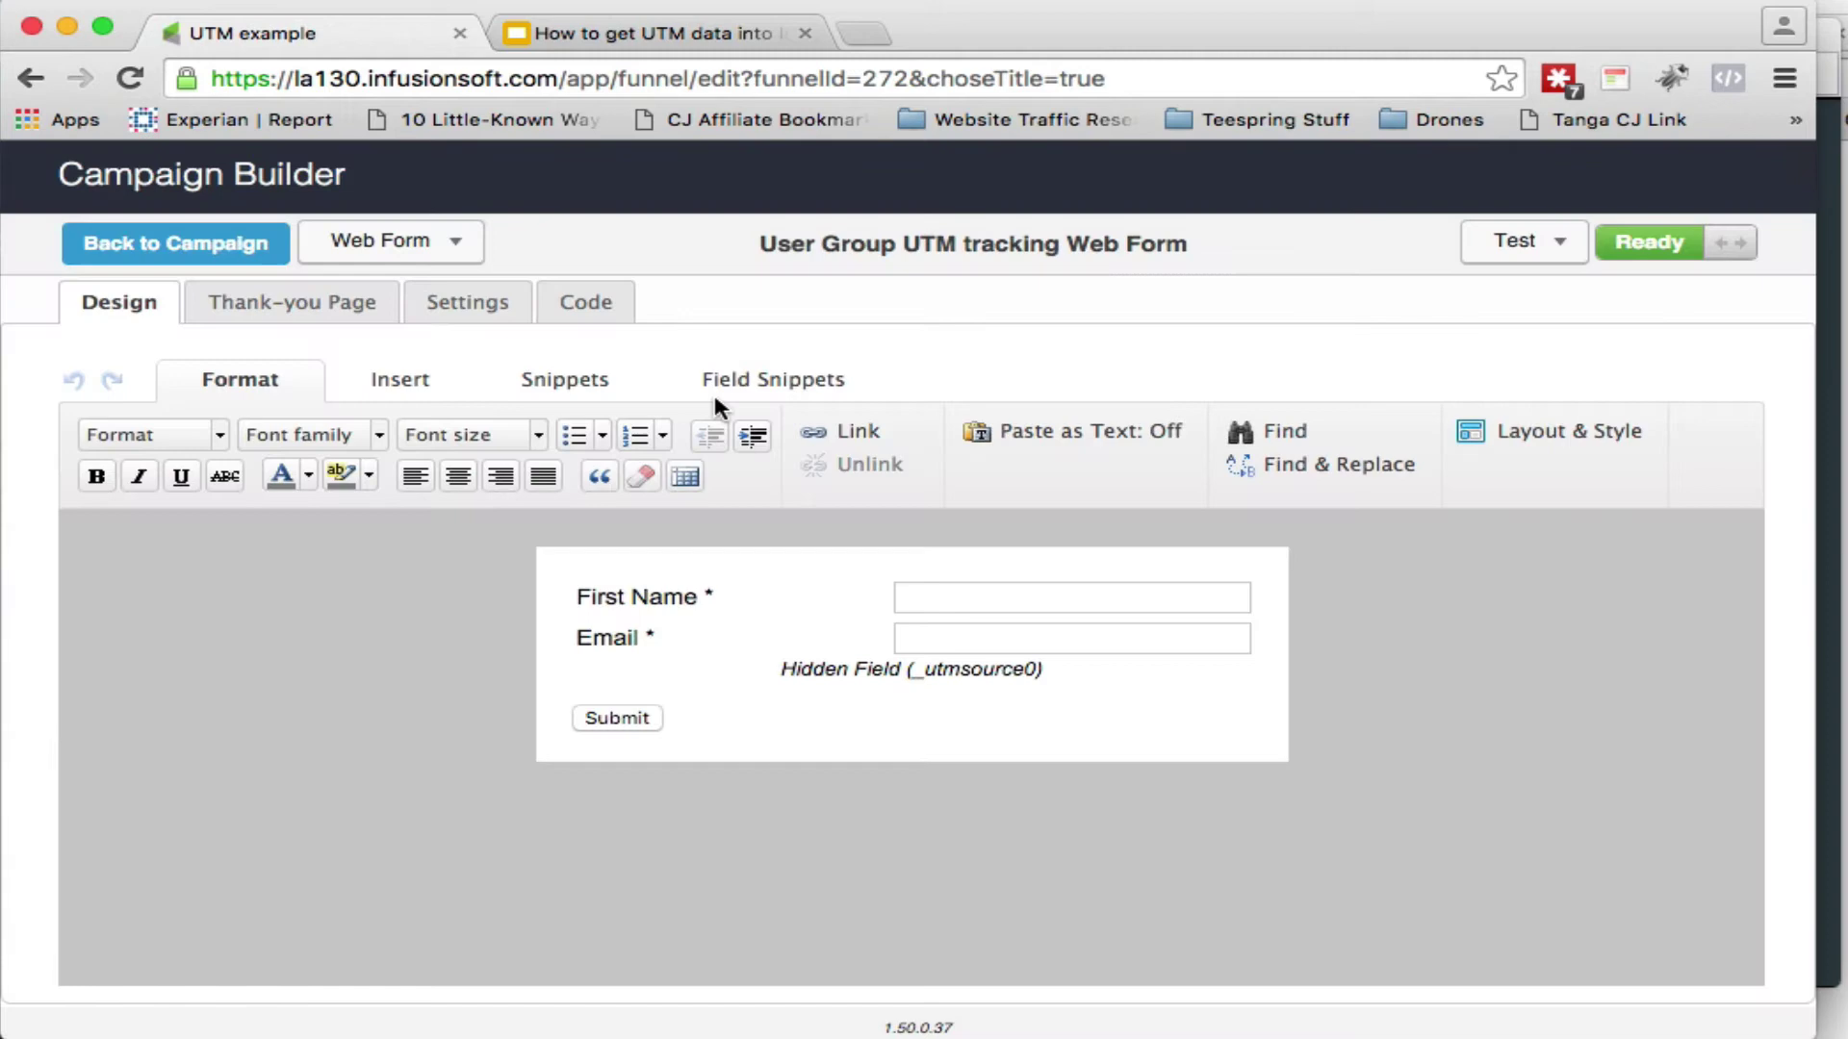
Step: Display the form's unstyled HTML, highlight the inf_custom_utmsource0 hidden input, and select all code
{"action": "left_click", "coordinate": [587, 302]}
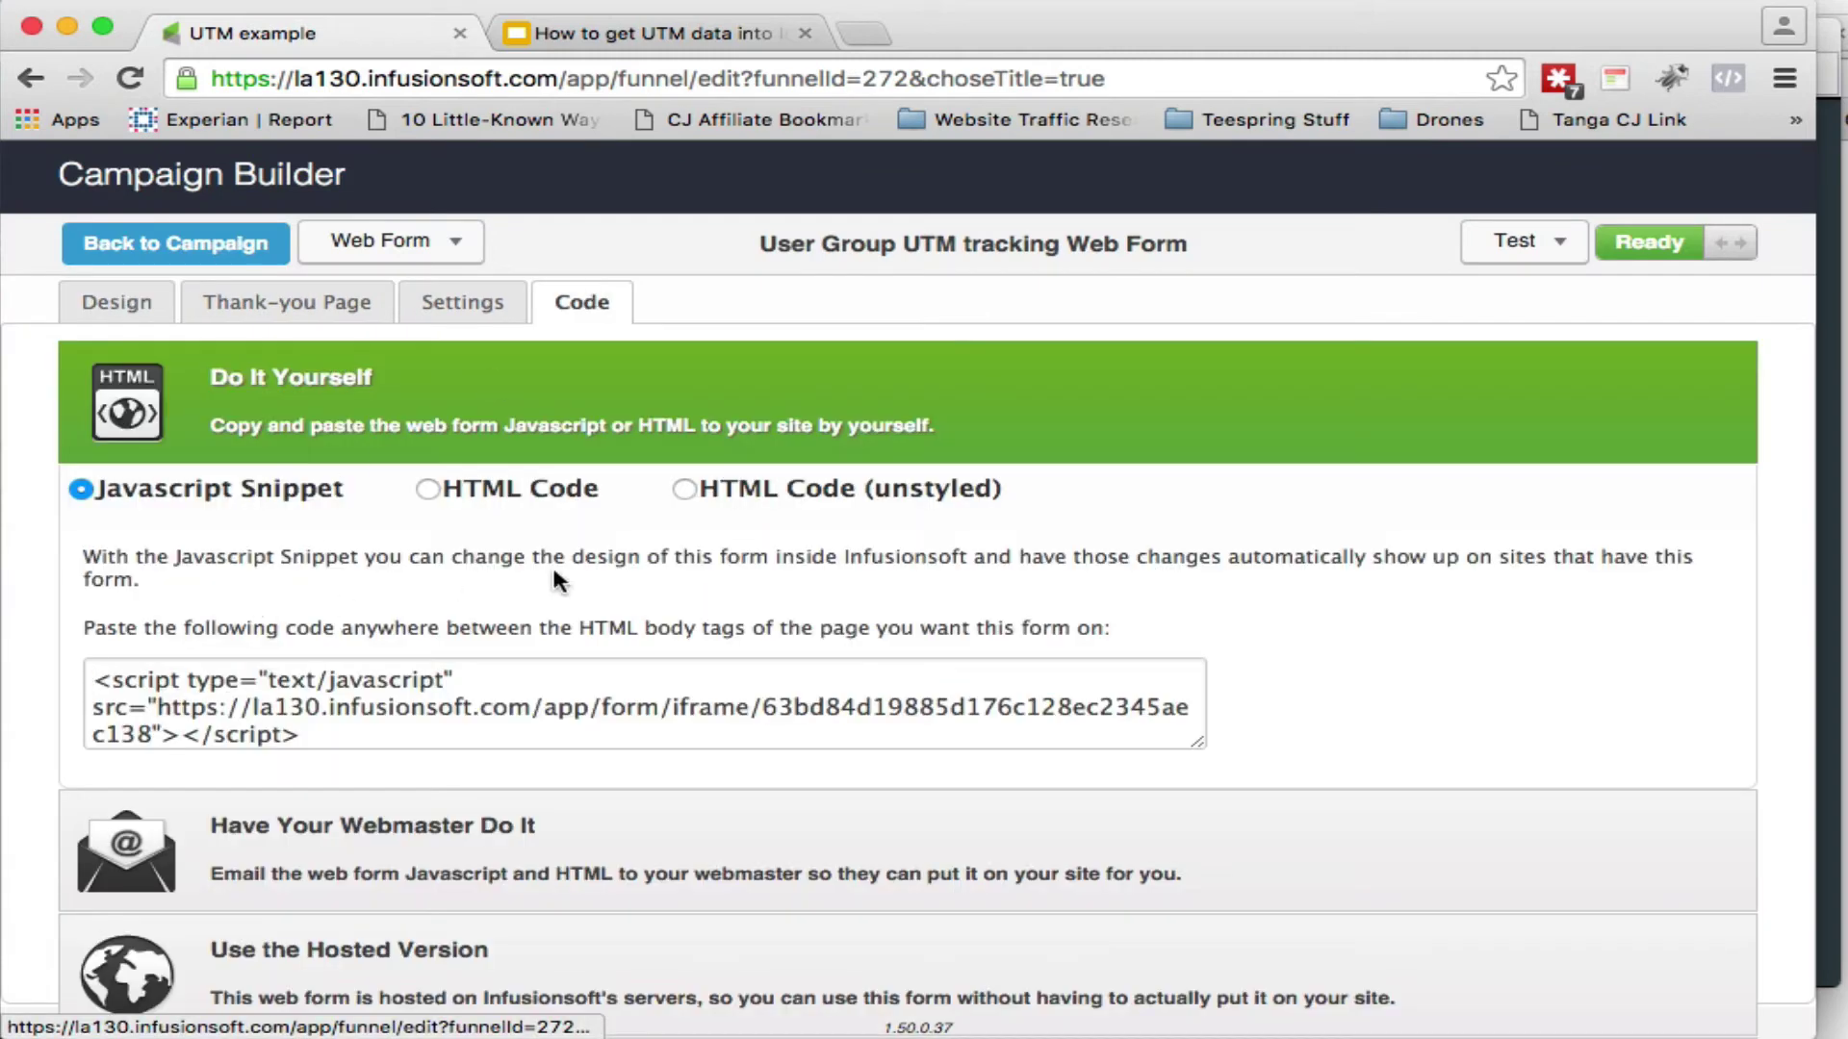
{"action": "left_click", "coordinate": [687, 491]}
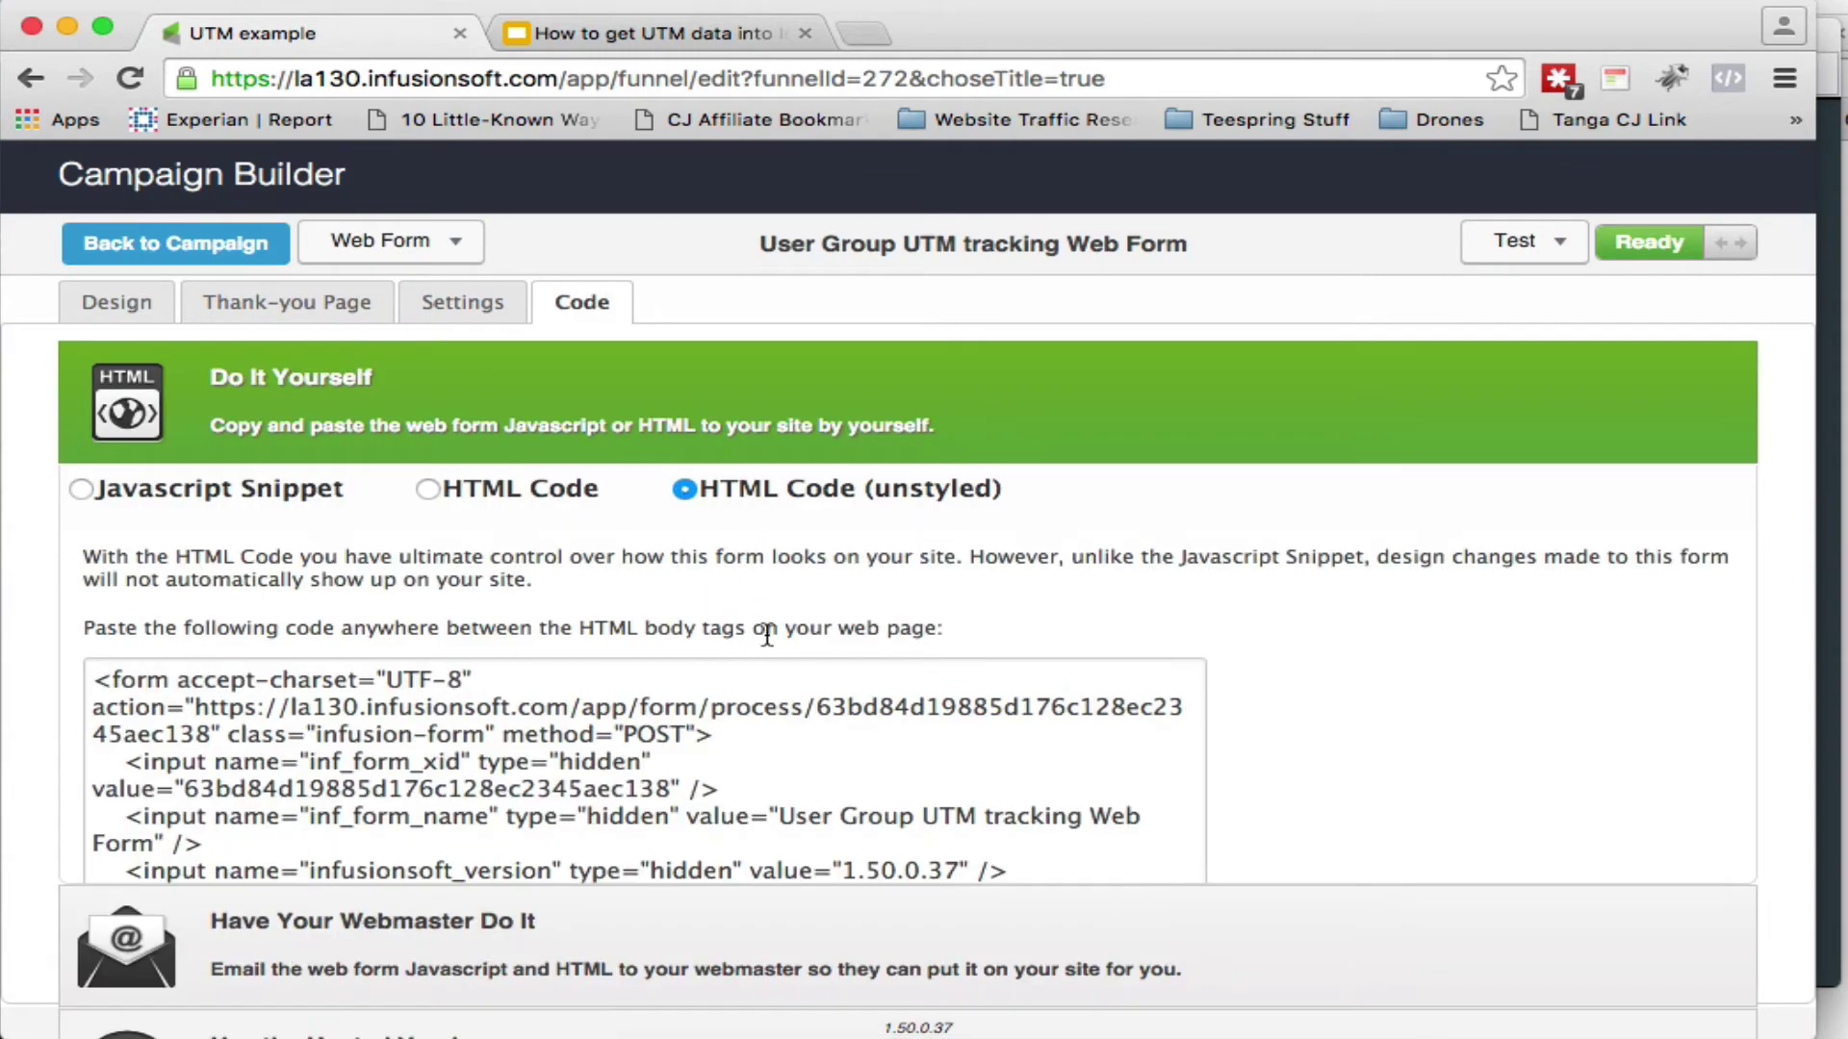
{"action": "scroll", "coordinate": [767, 635], "scroll_direction": "down", "scroll_amount": 8}
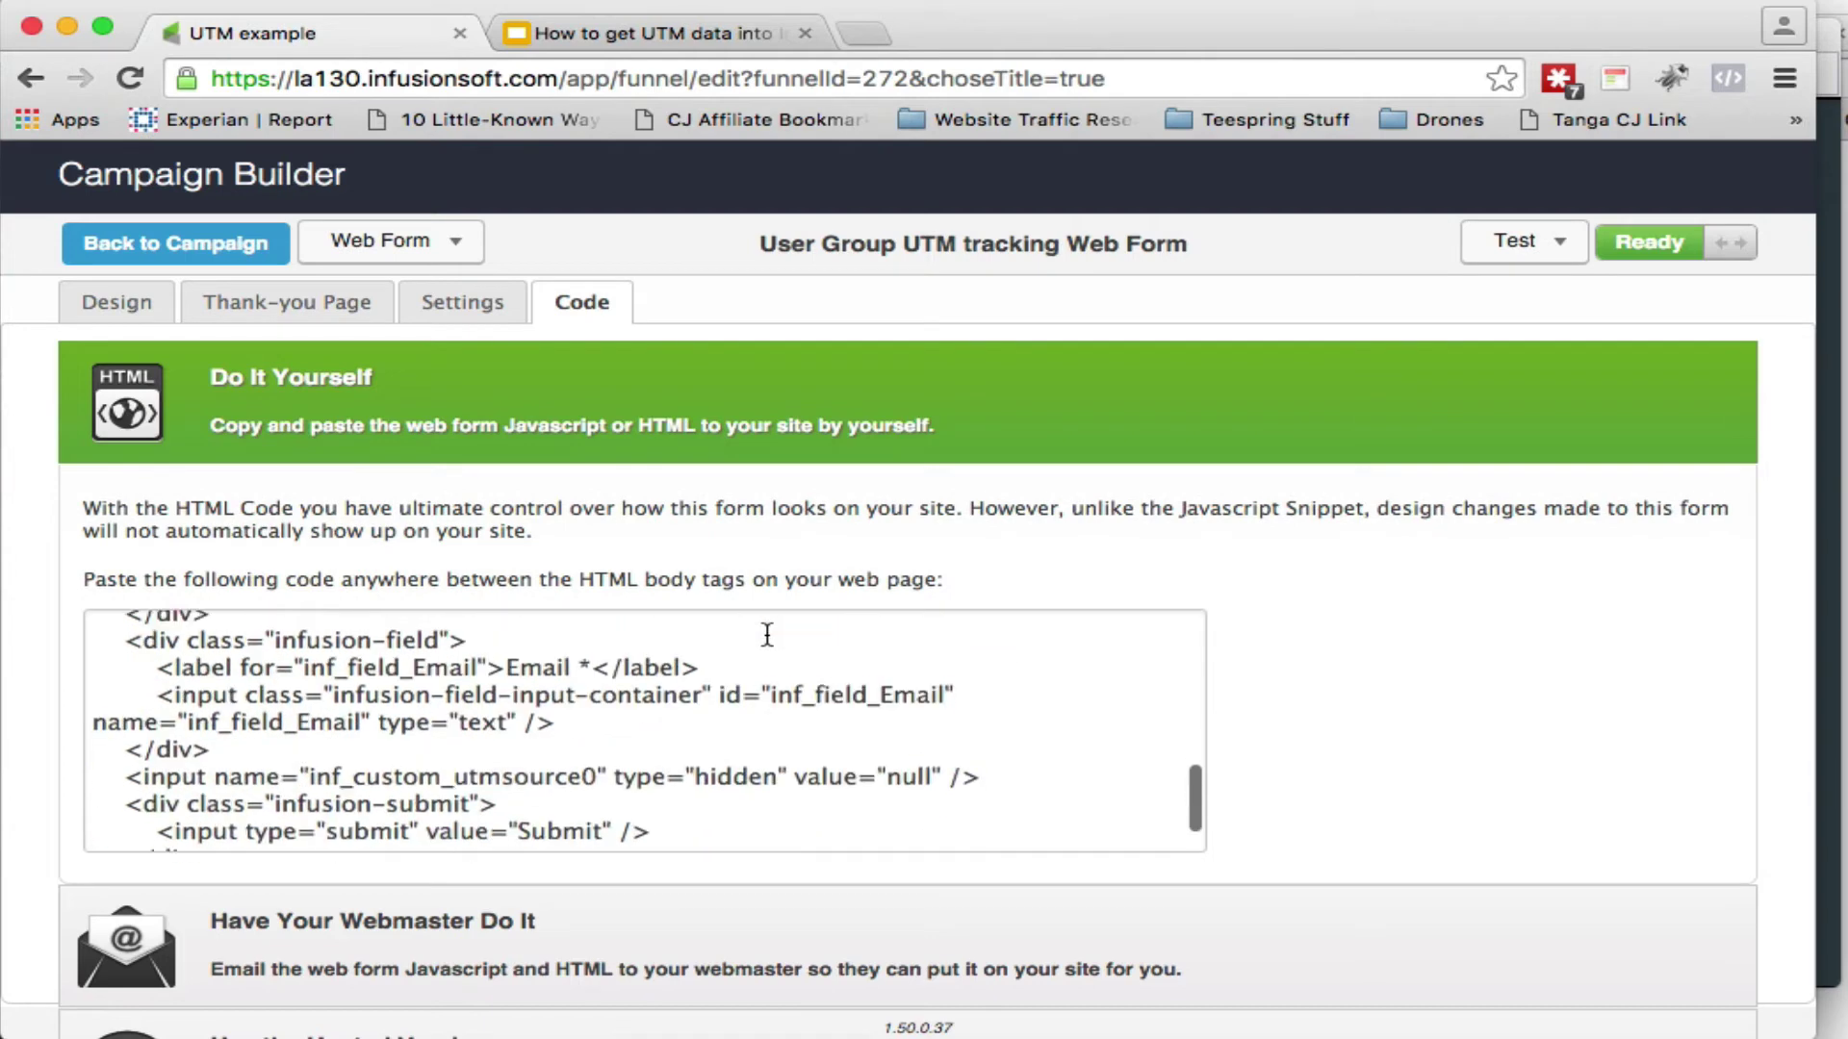
{"action": "scroll", "coordinate": [767, 635], "scroll_direction": "down", "scroll_amount": 3}
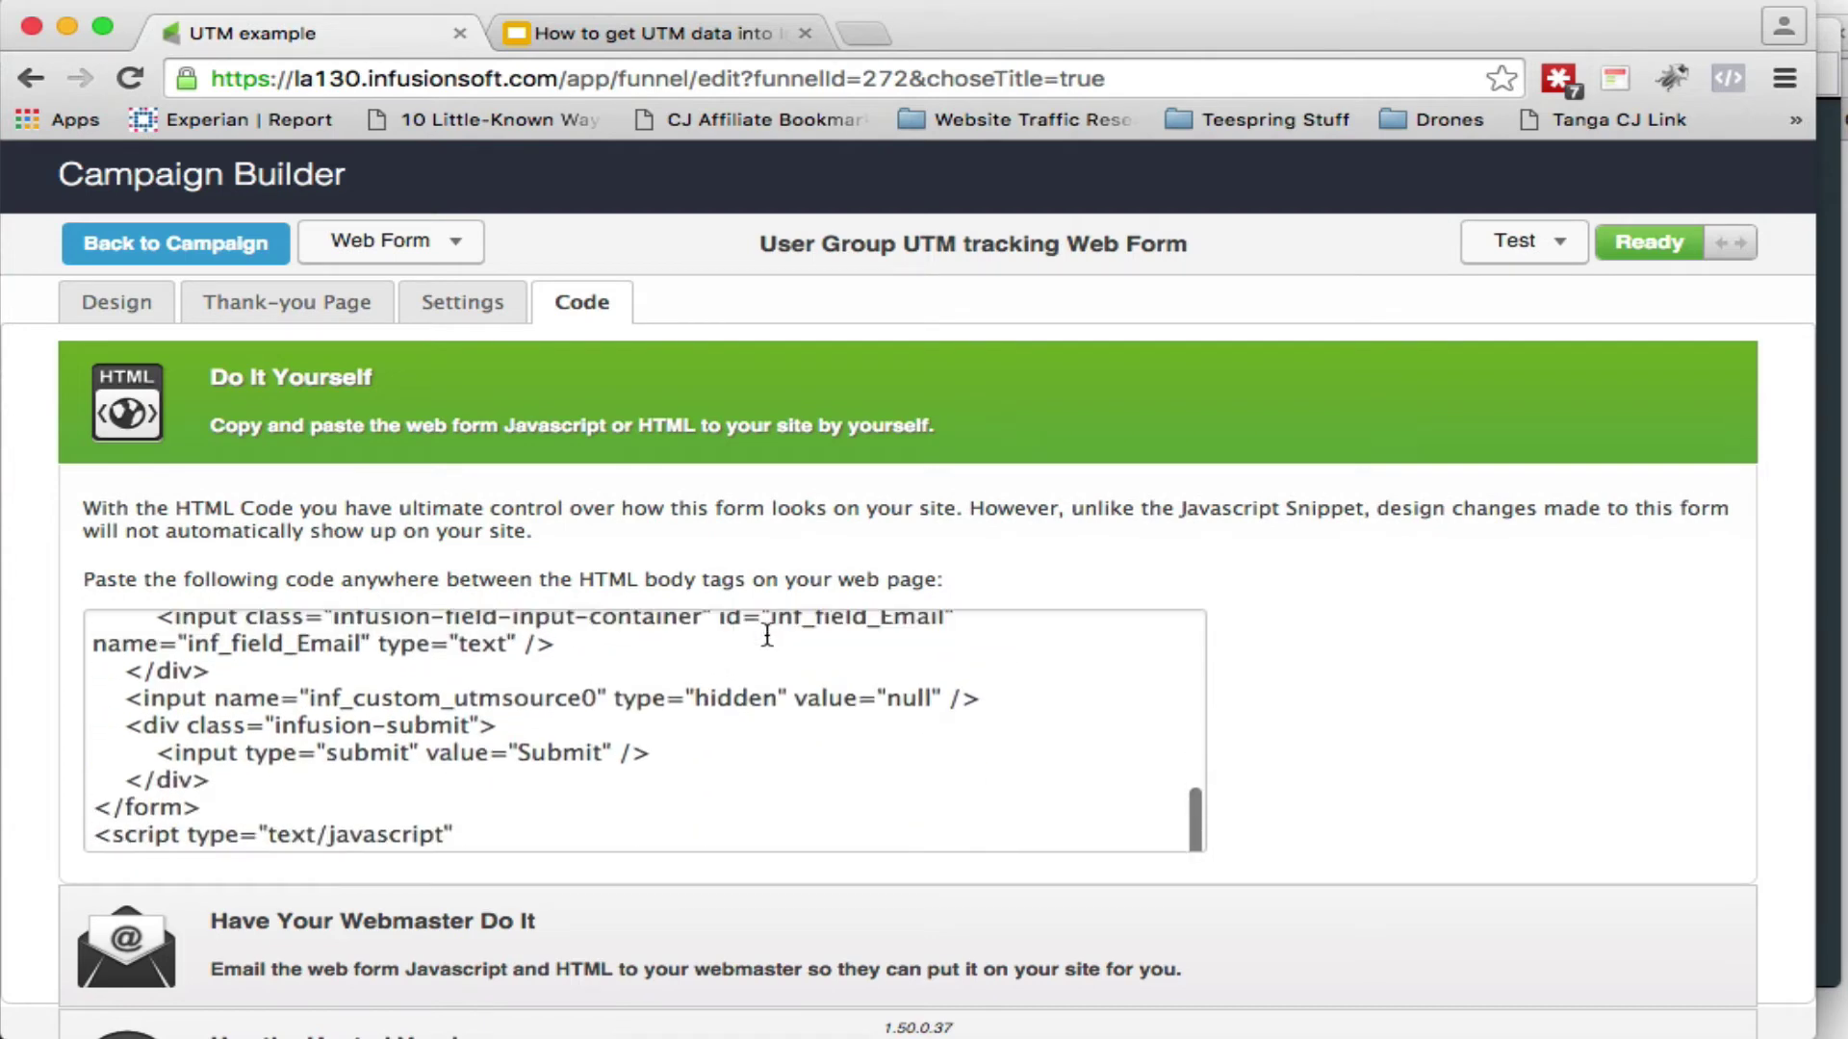
{"action": "left_click_drag", "start_coordinate": [1001, 701], "coordinate": [124, 696]}
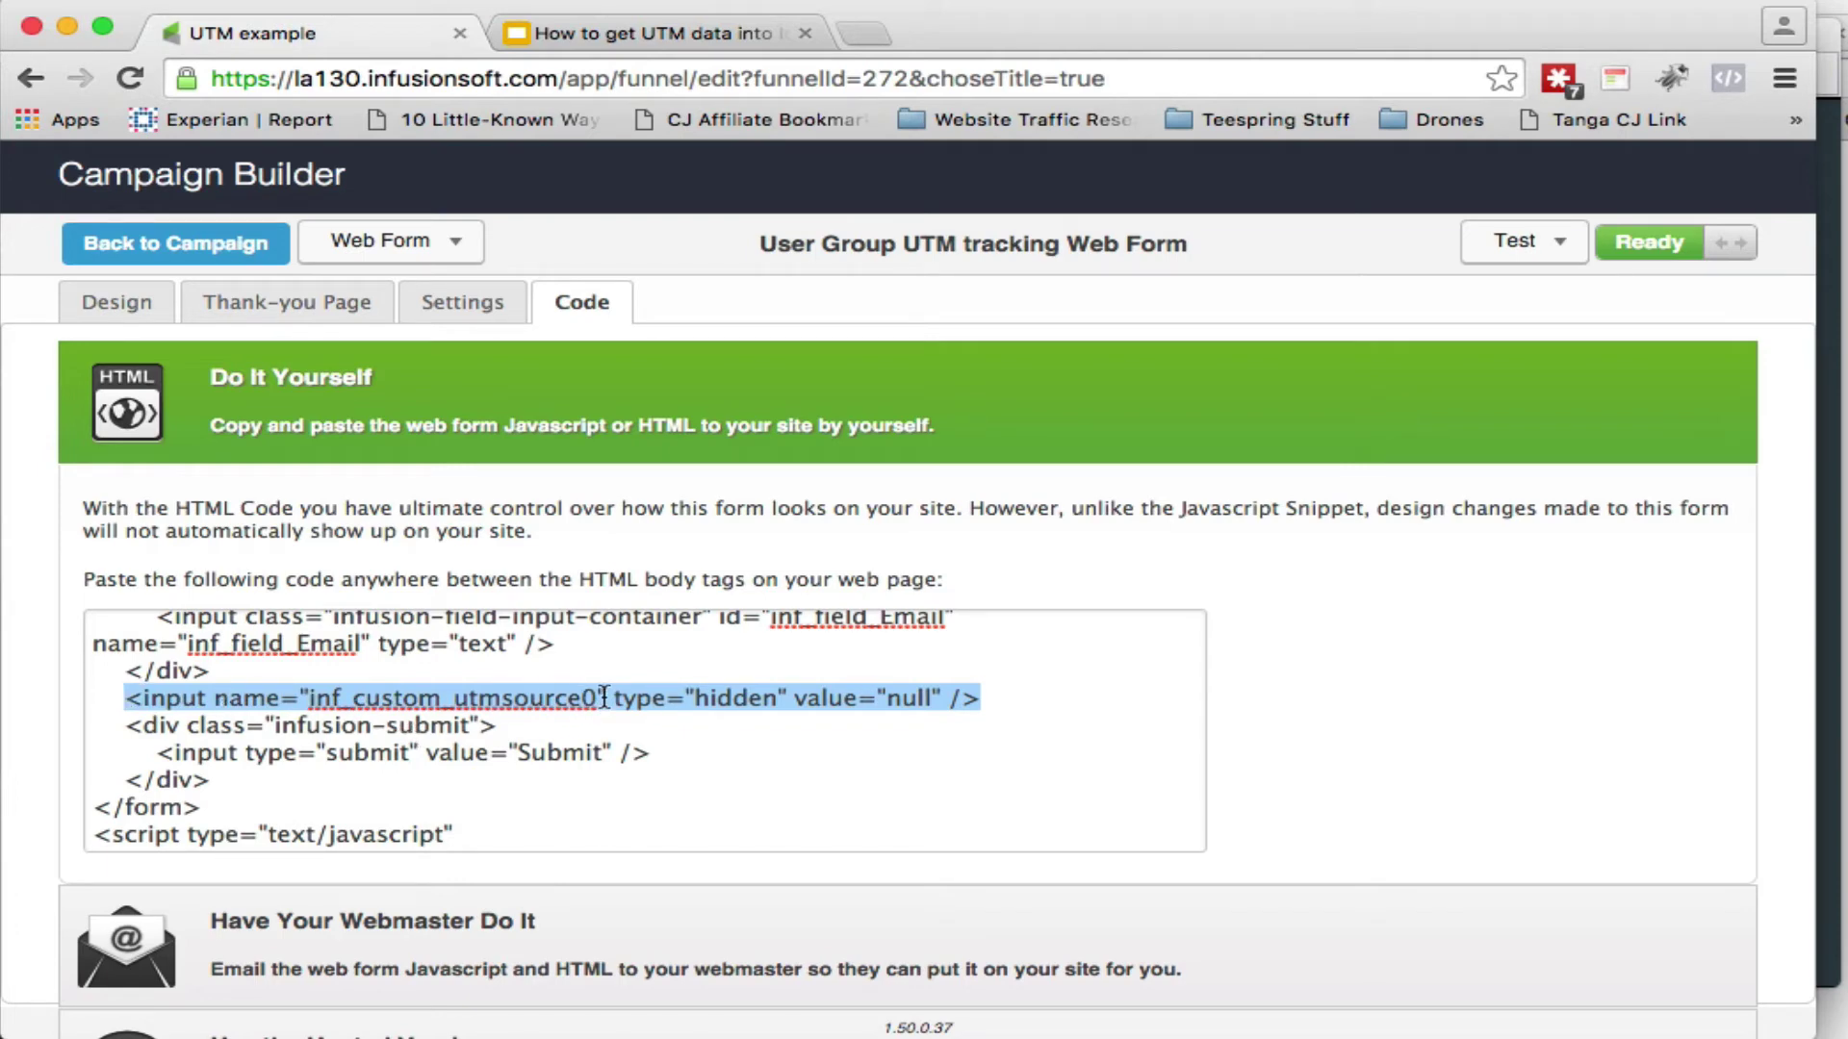
{"action": "left_click_drag", "start_coordinate": [591, 700], "coordinate": [586, 700]}
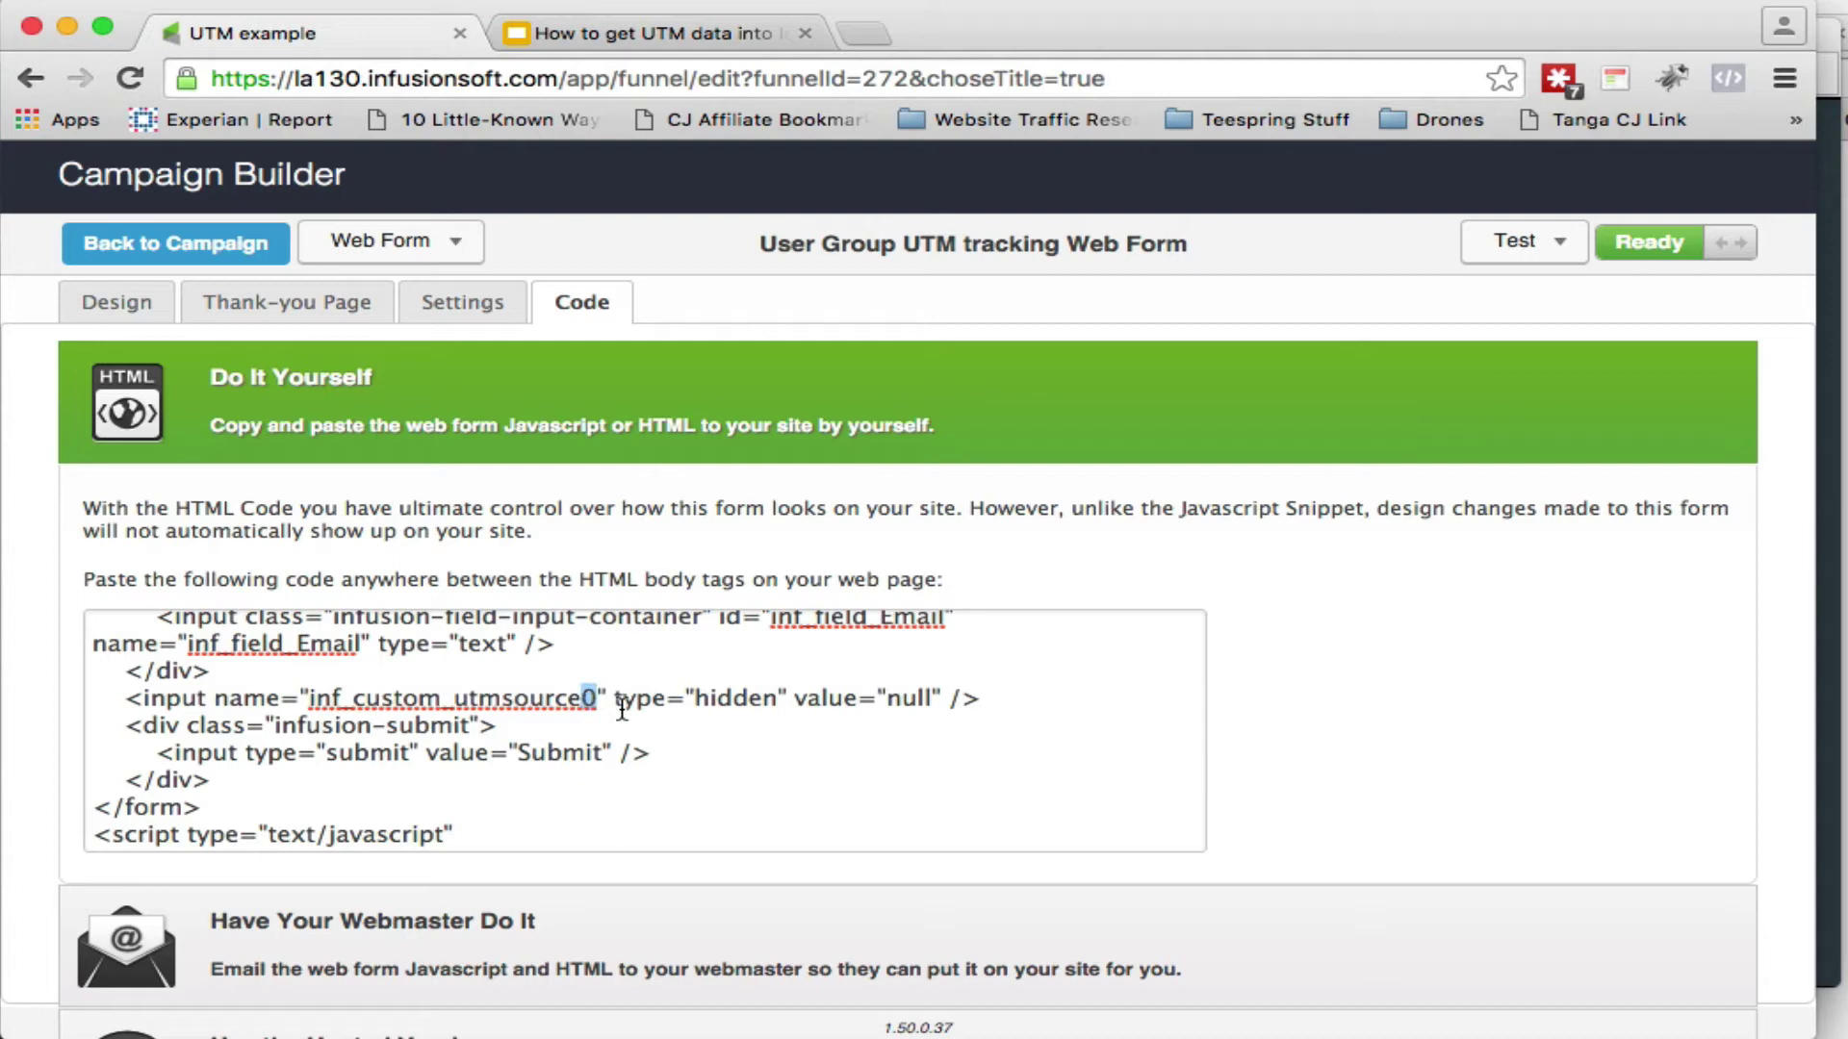
{"action": "left_click", "coordinate": [597, 700]}
{"action": "left_click_drag", "start_coordinate": [596, 700], "coordinate": [587, 700]}
{"action": "left_click", "coordinate": [542, 776]}
{"action": "key", "text": "super+a"}
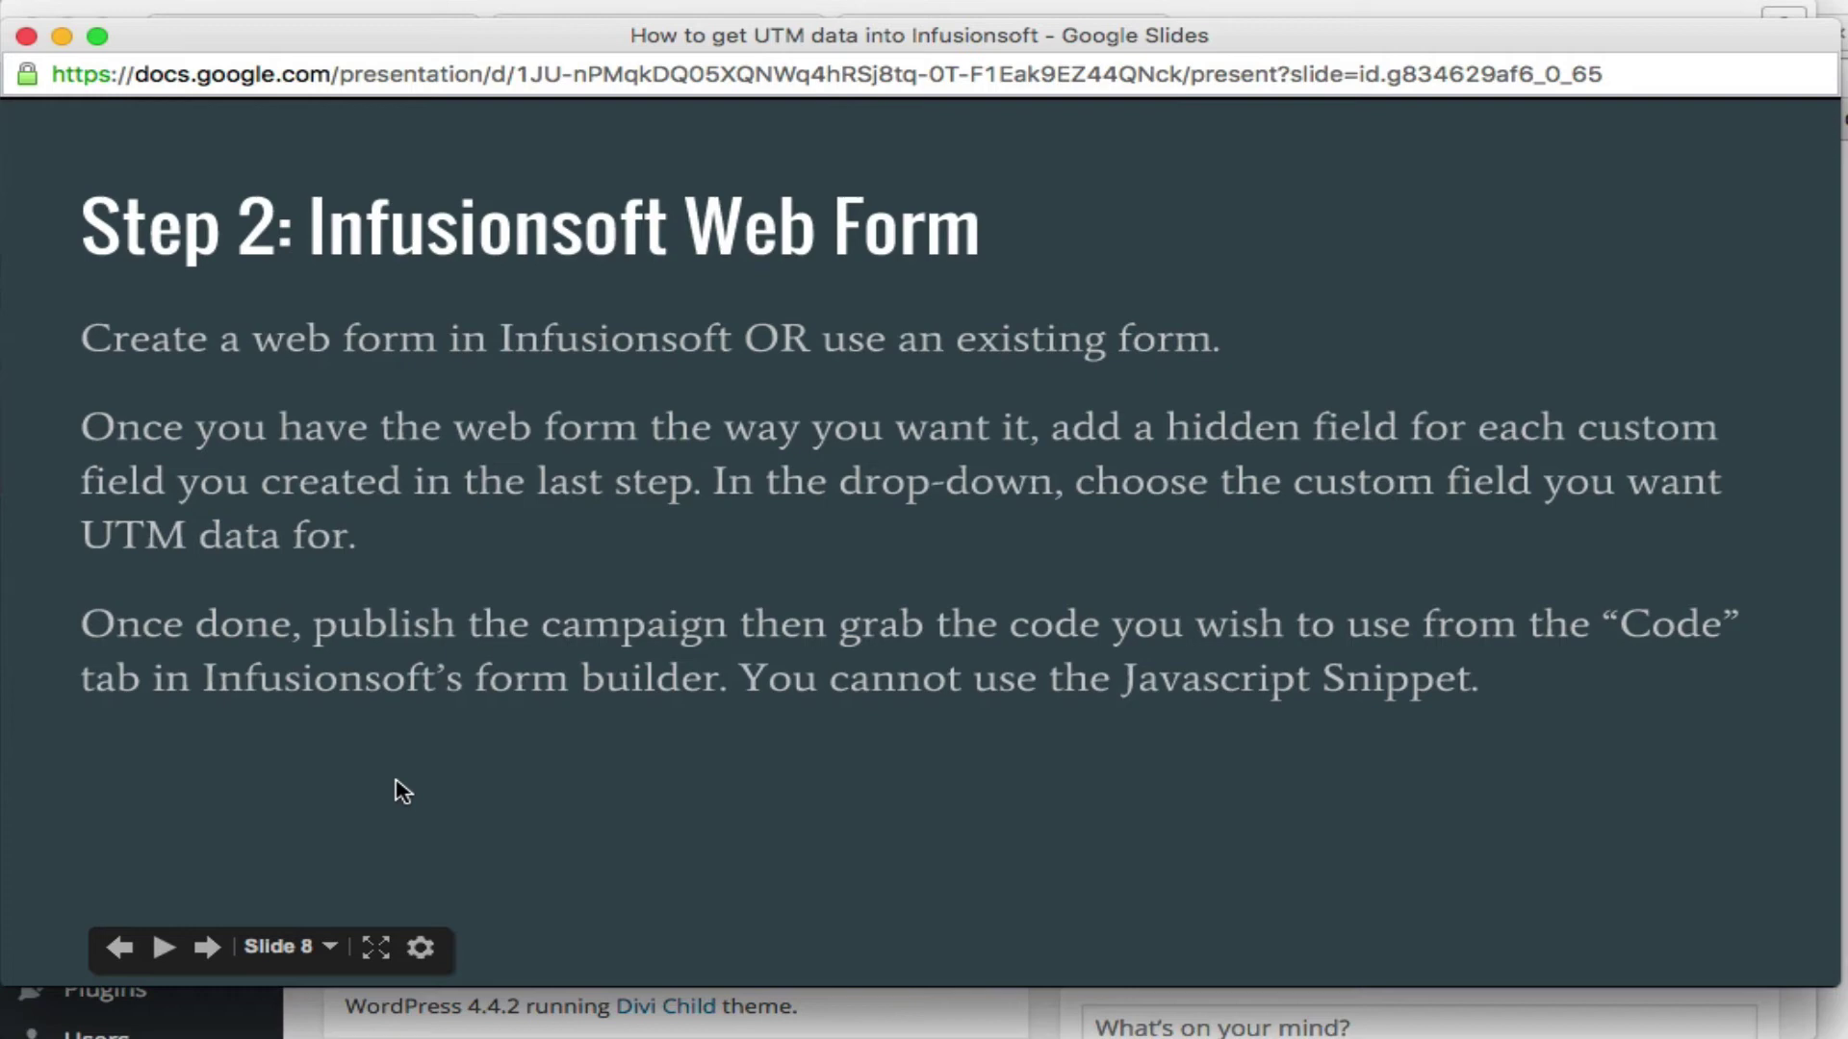
Step: Show the 'Step 3: Wordpress' slide, then bring the WordPress dashboard to the front
{"action": "left_click", "coordinate": [210, 949]}
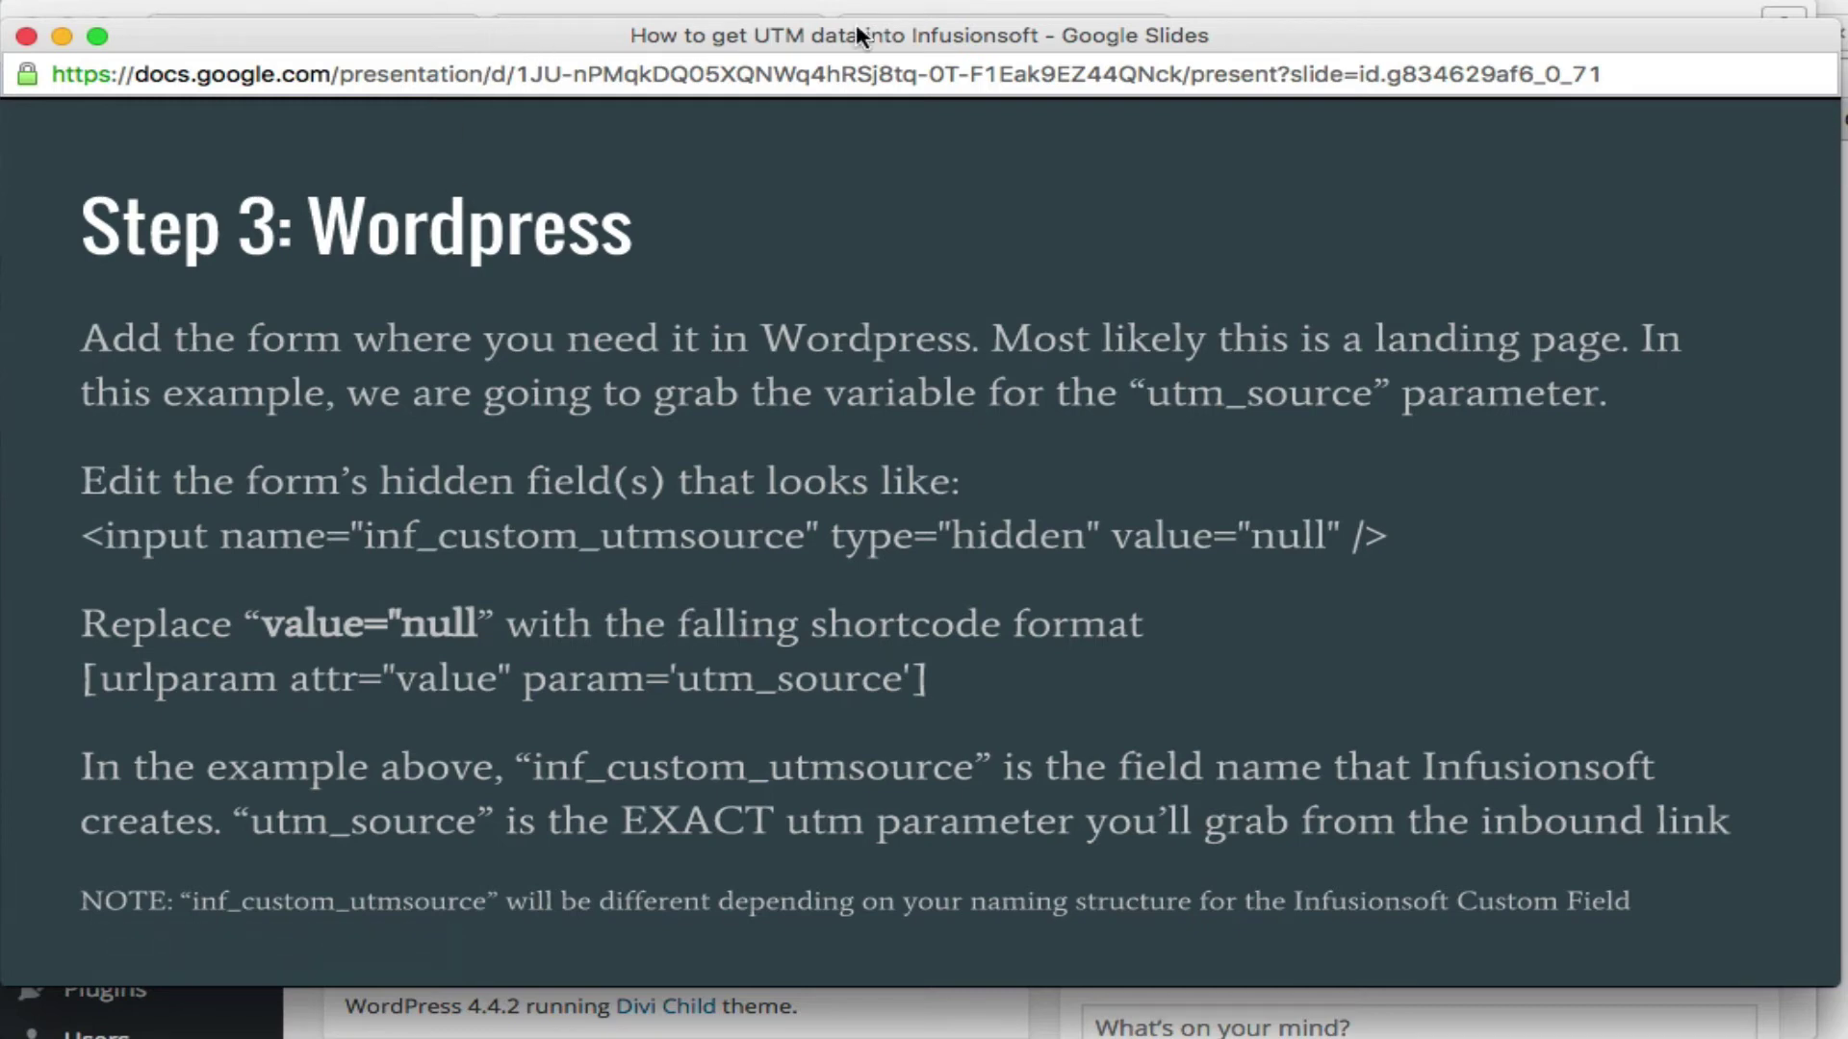
{"action": "left_click", "coordinate": [917, 14]}
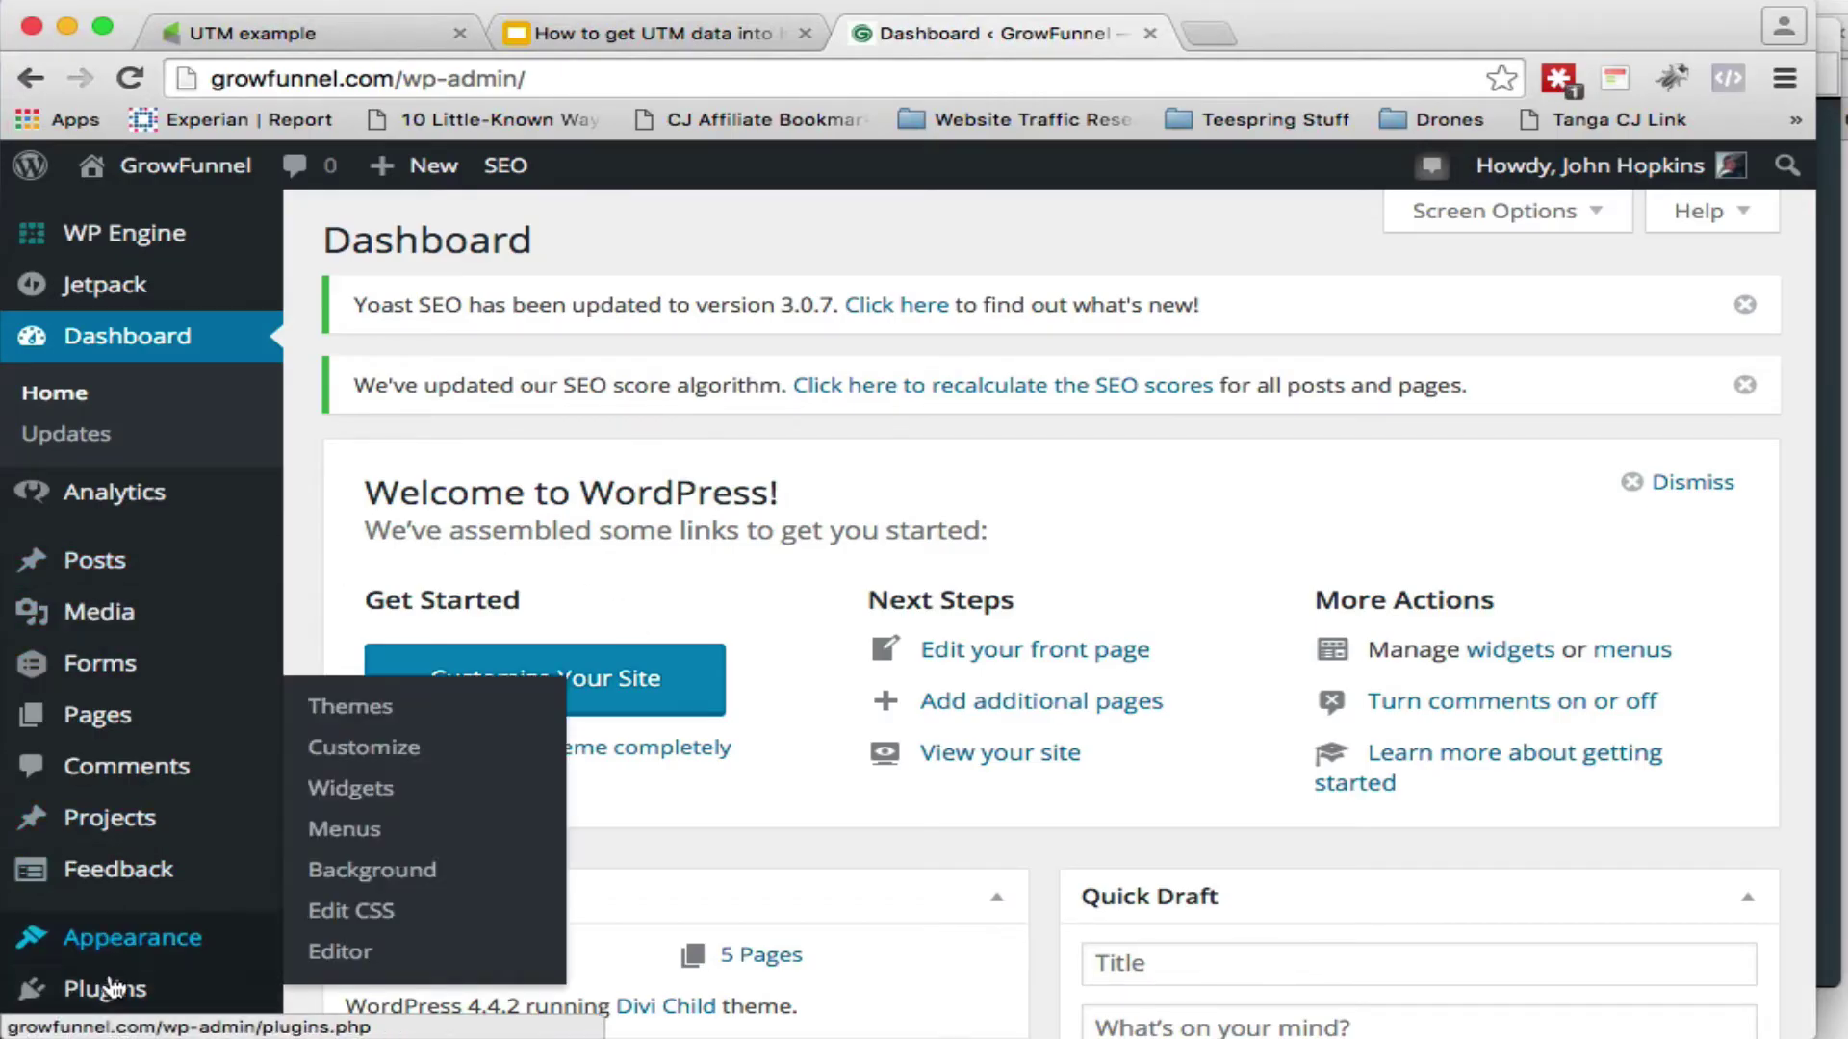
Step: Search the WordPress plugin directory for 'url params'
{"action": "mouse_move", "coordinate": [111, 988]}
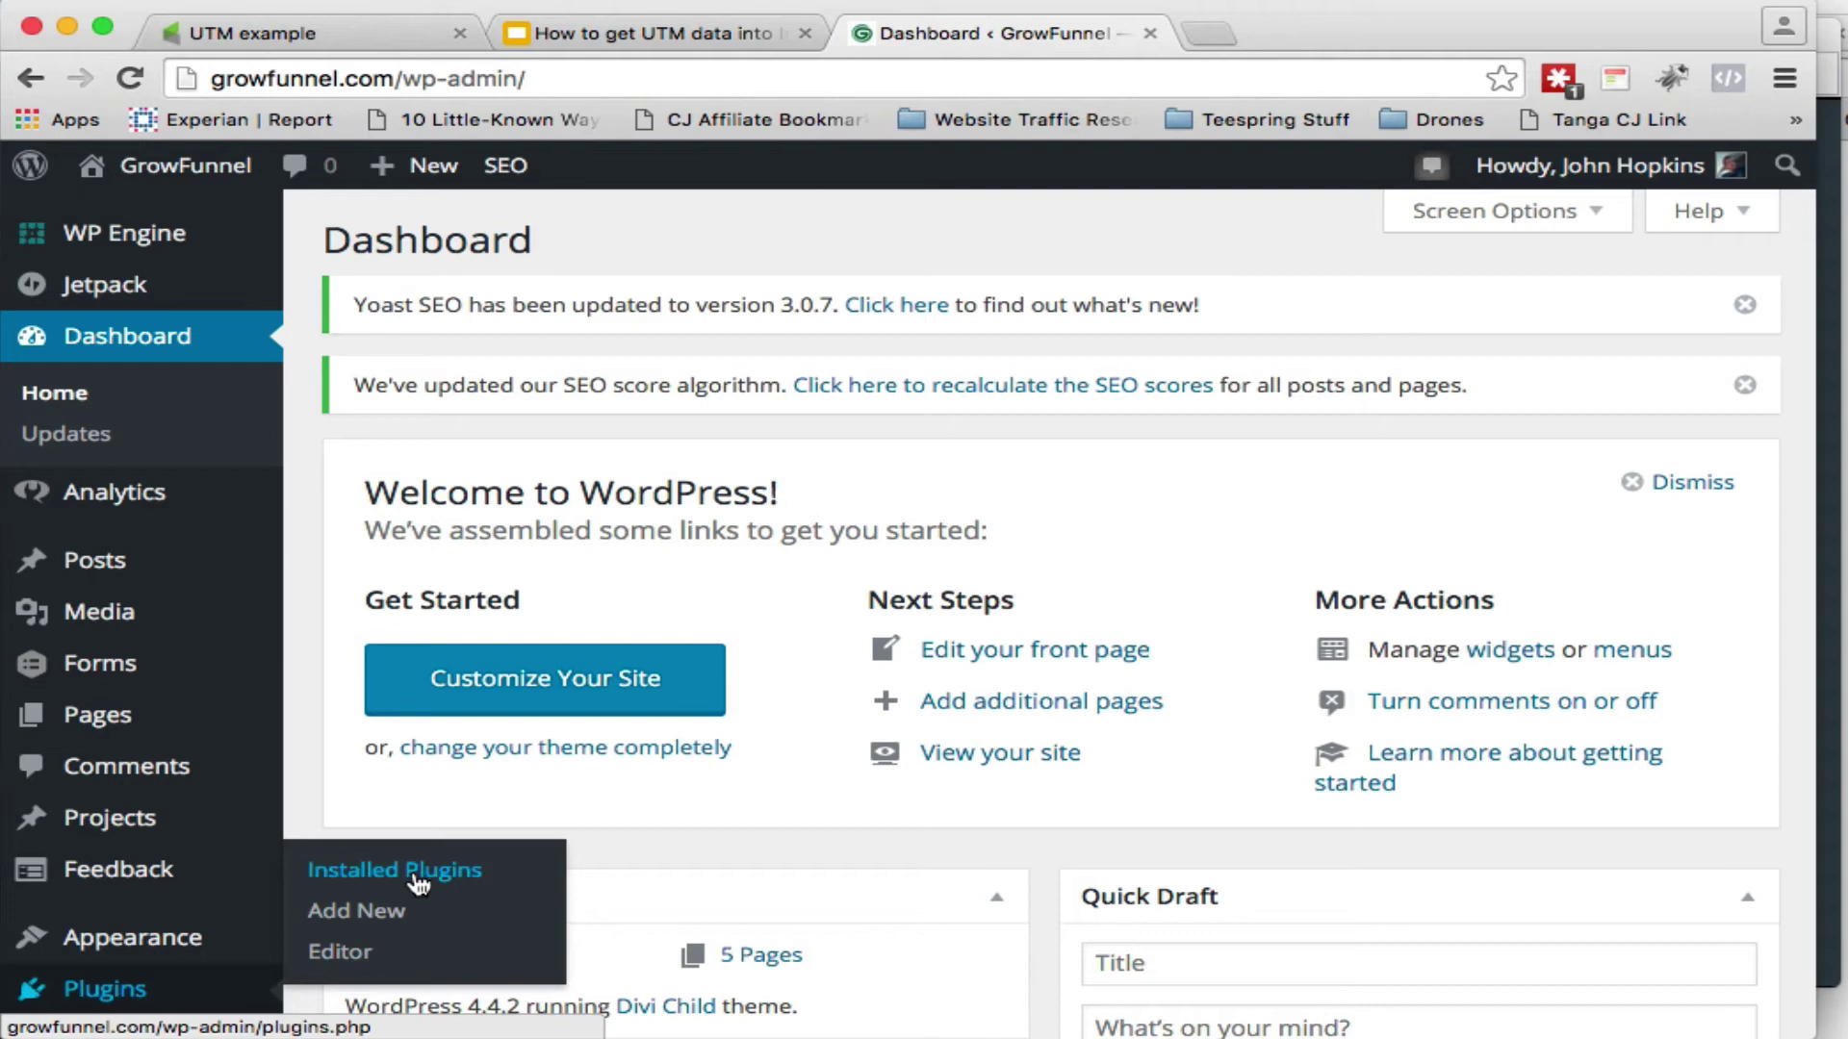
{"action": "left_click", "coordinate": [380, 911]}
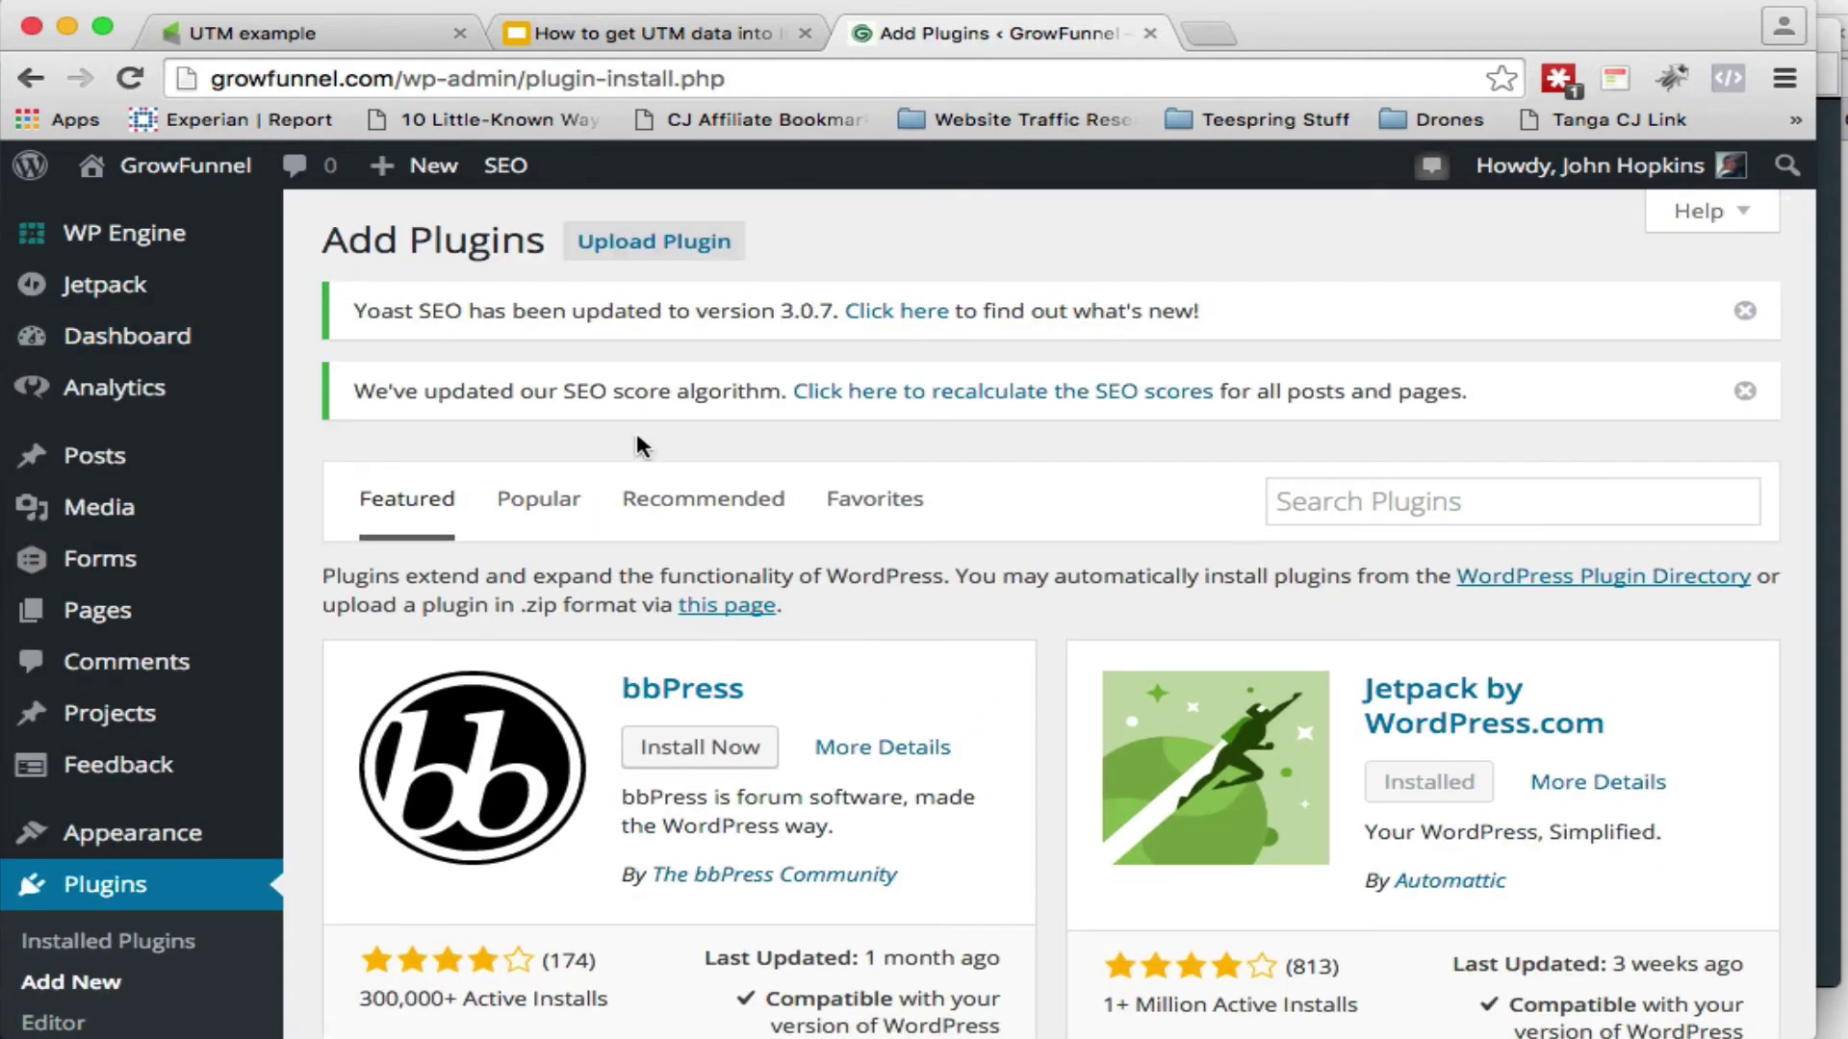
{"action": "left_click", "coordinate": [1384, 514]}
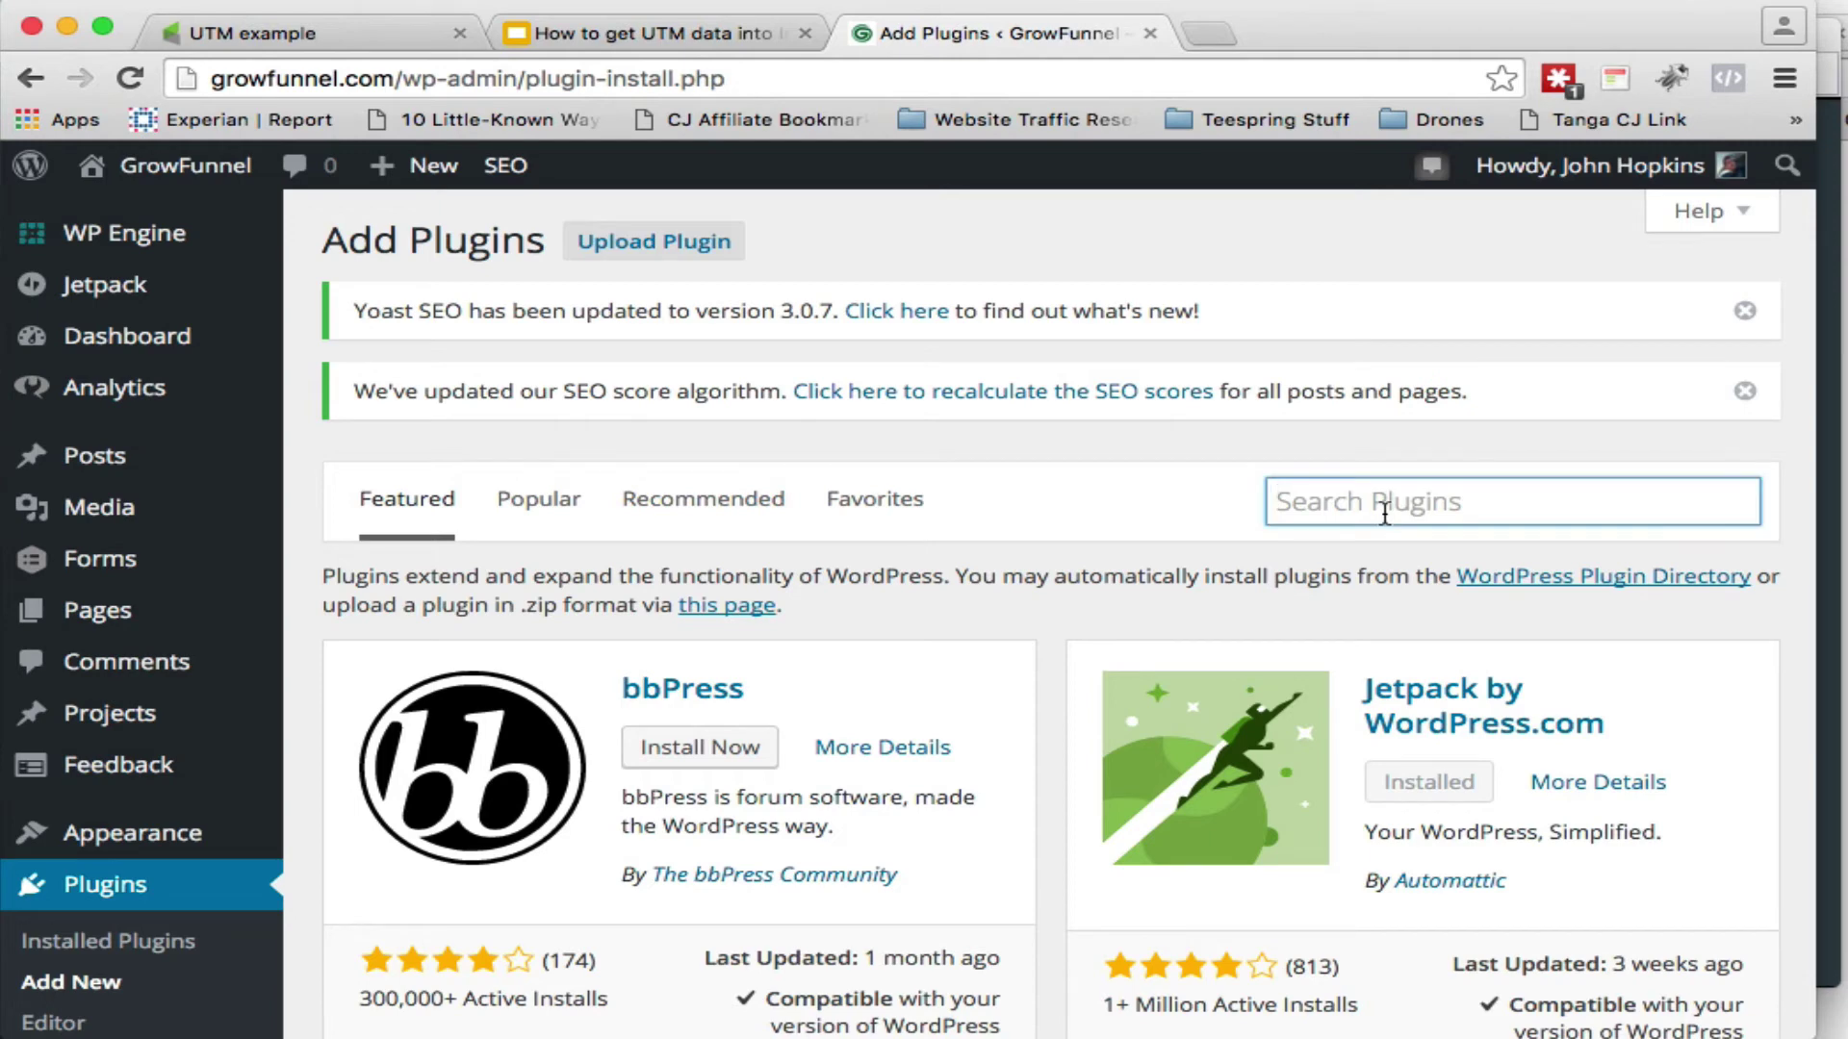
{"action": "type", "text": "url params"}
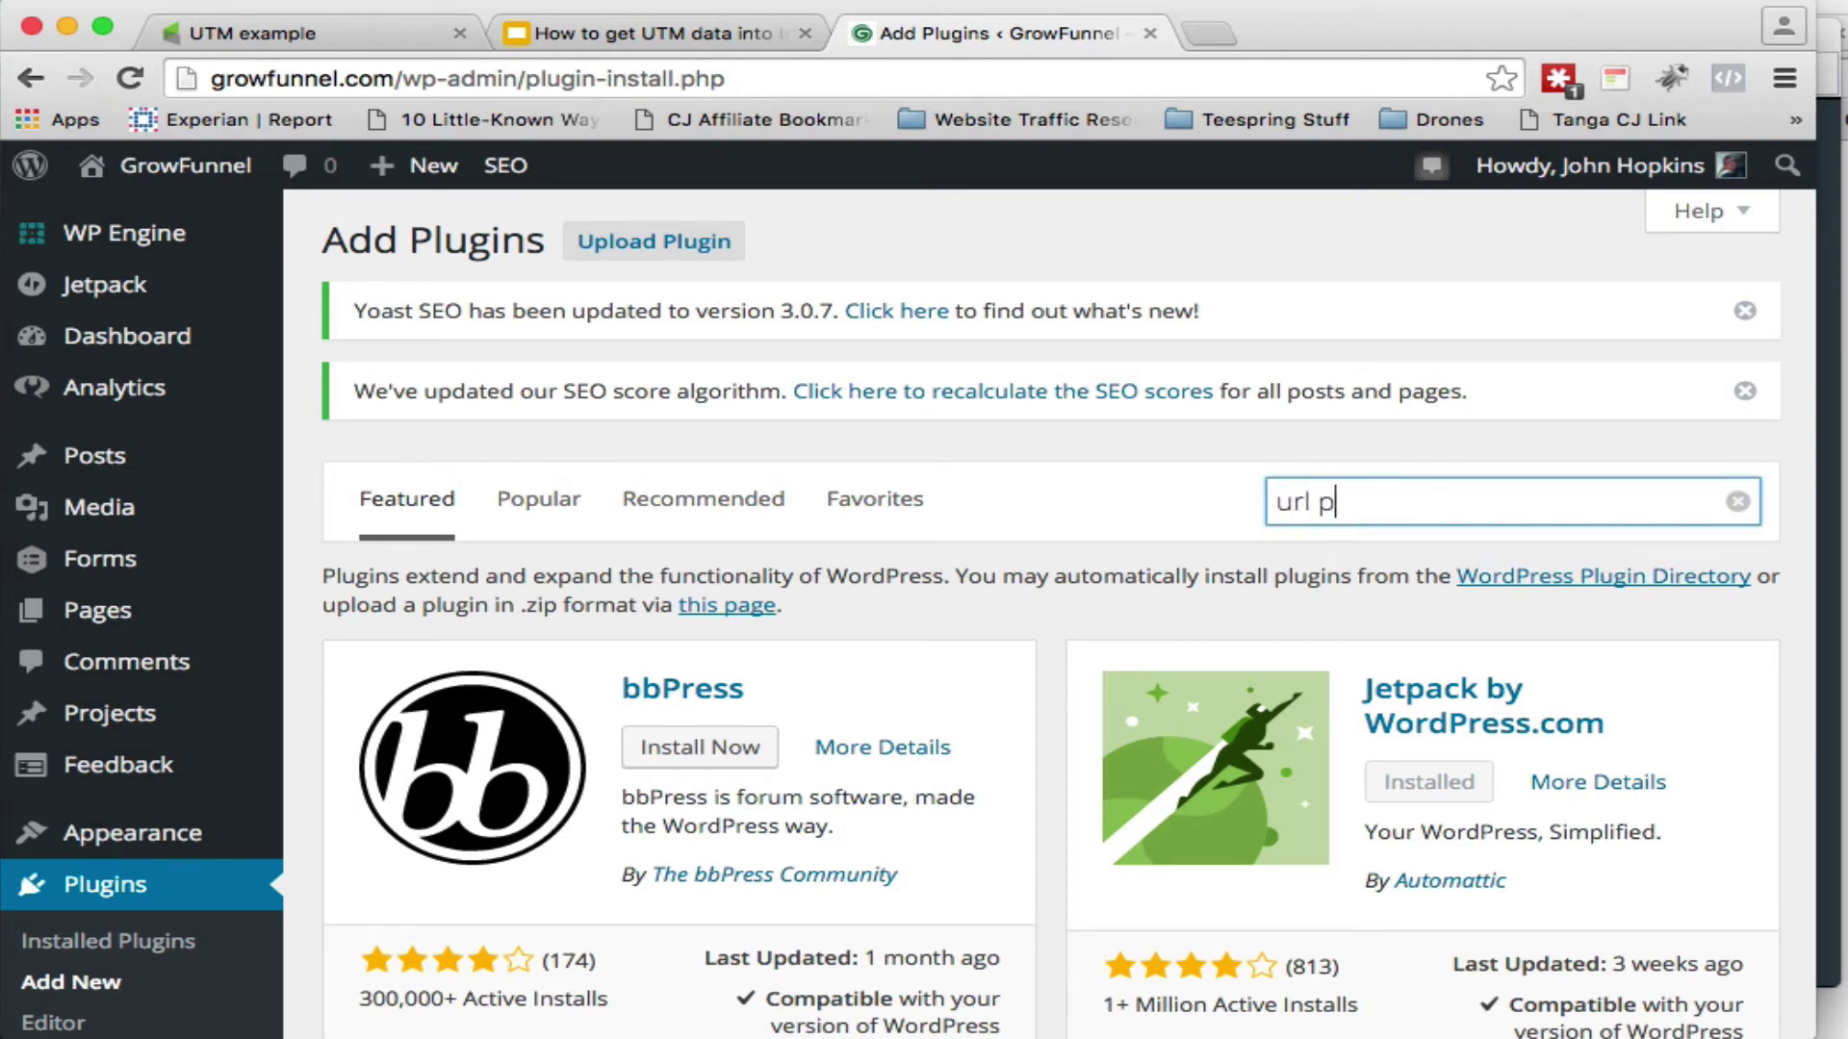
{"action": "key", "text": "Return"}
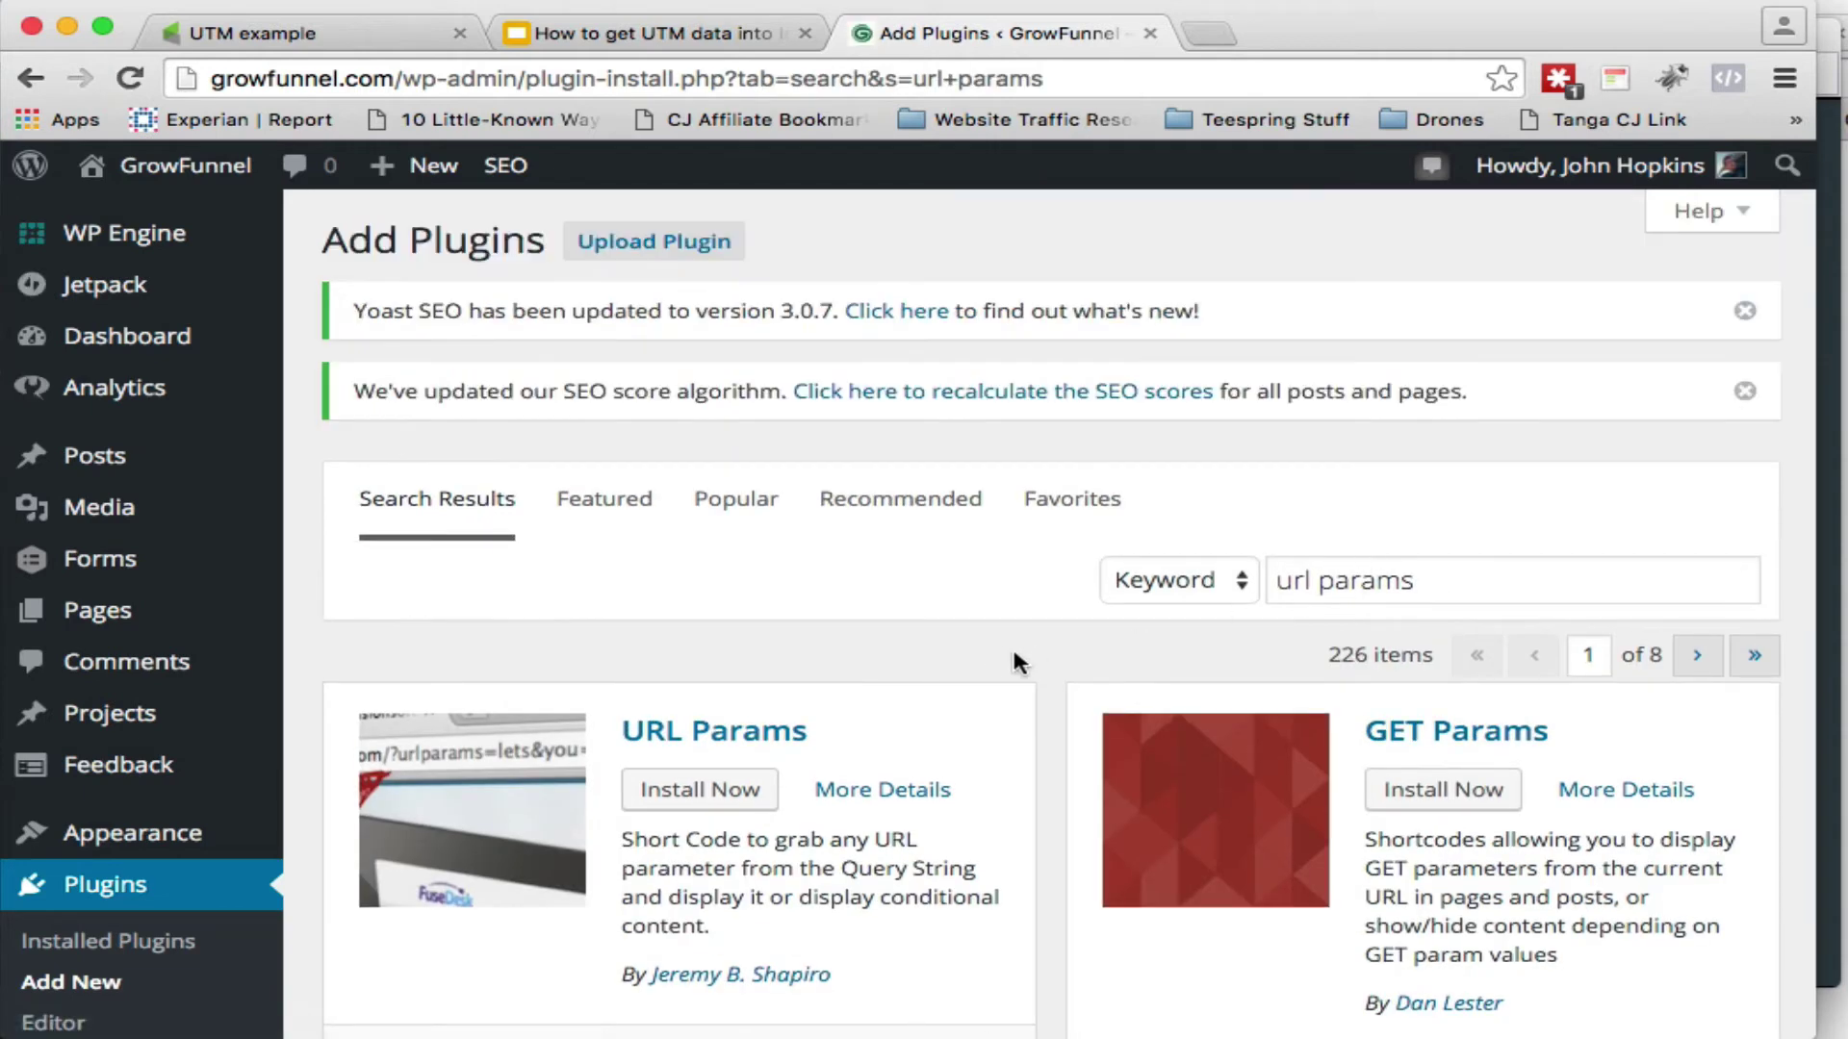
{"action": "scroll", "coordinate": [1014, 654], "scroll_direction": "down", "scroll_amount": 1}
{"action": "scroll", "coordinate": [1013, 646], "scroll_direction": "down", "scroll_amount": 1}
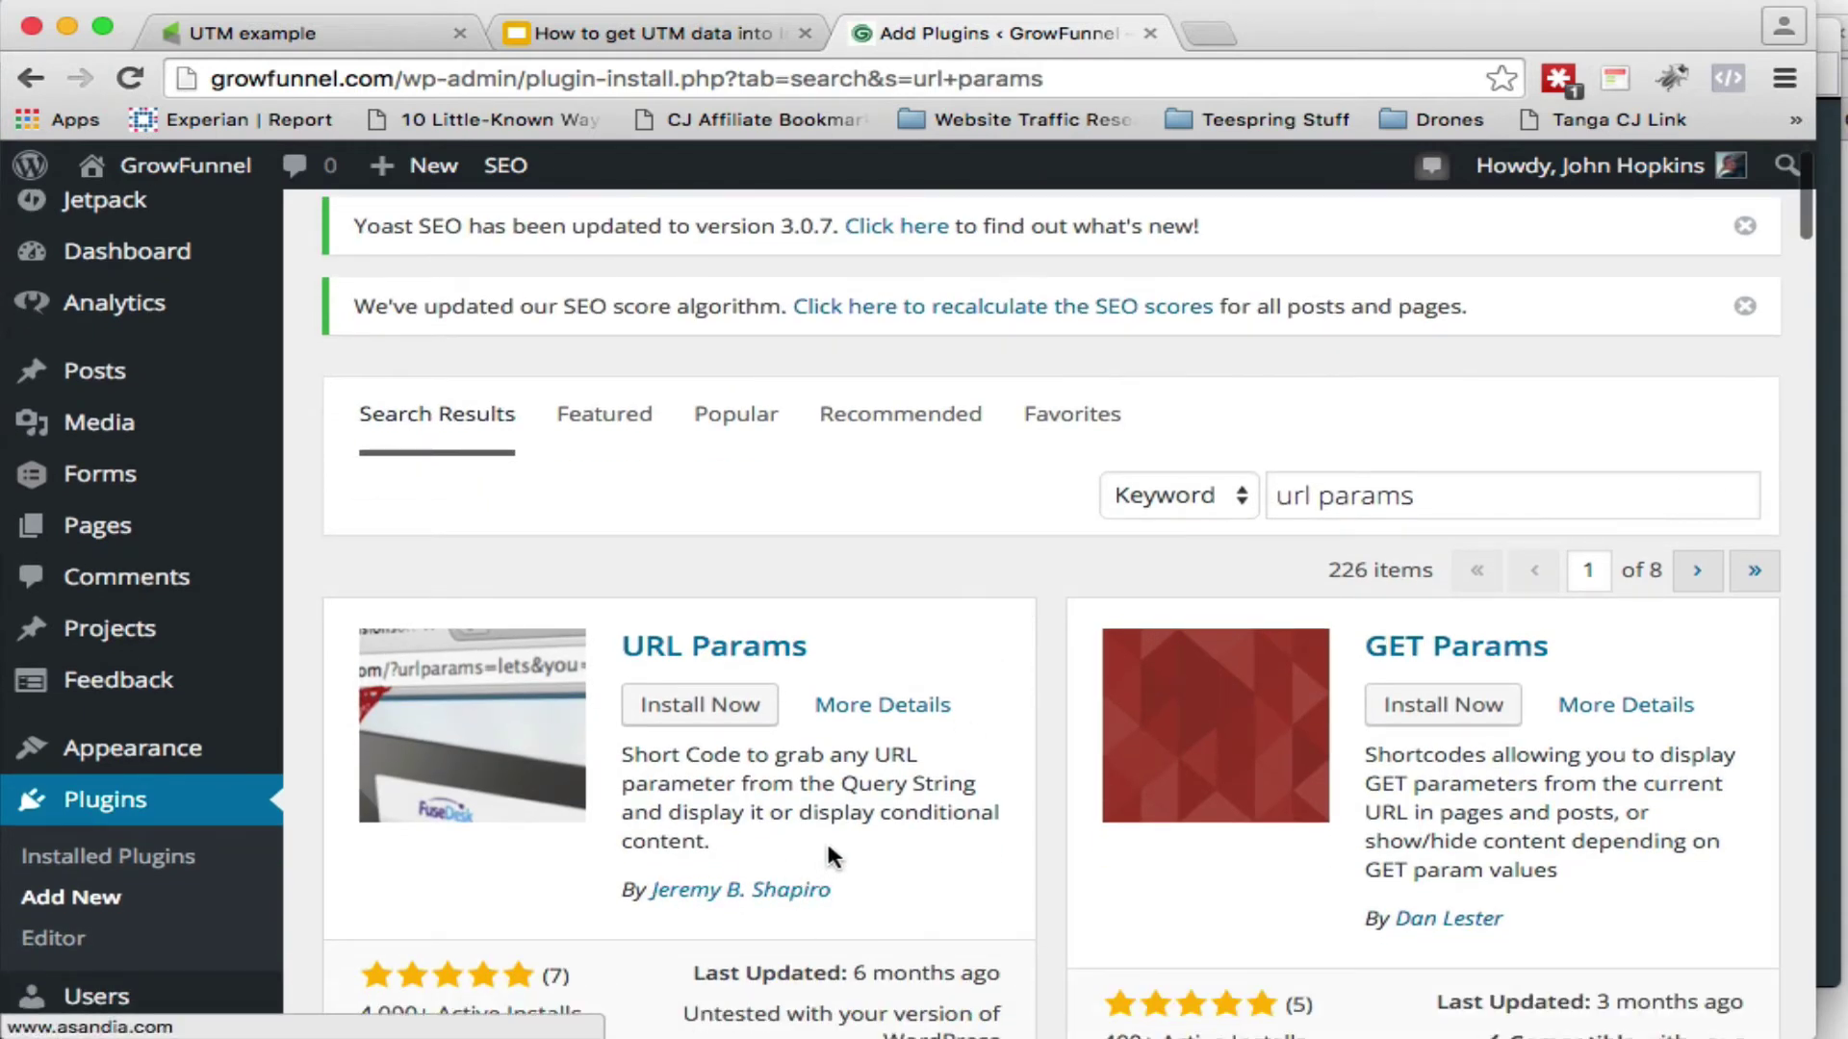
{"action": "scroll", "coordinate": [857, 870], "scroll_direction": "down", "scroll_amount": 4}
{"action": "scroll", "coordinate": [857, 870], "scroll_direction": "up", "scroll_amount": 4}
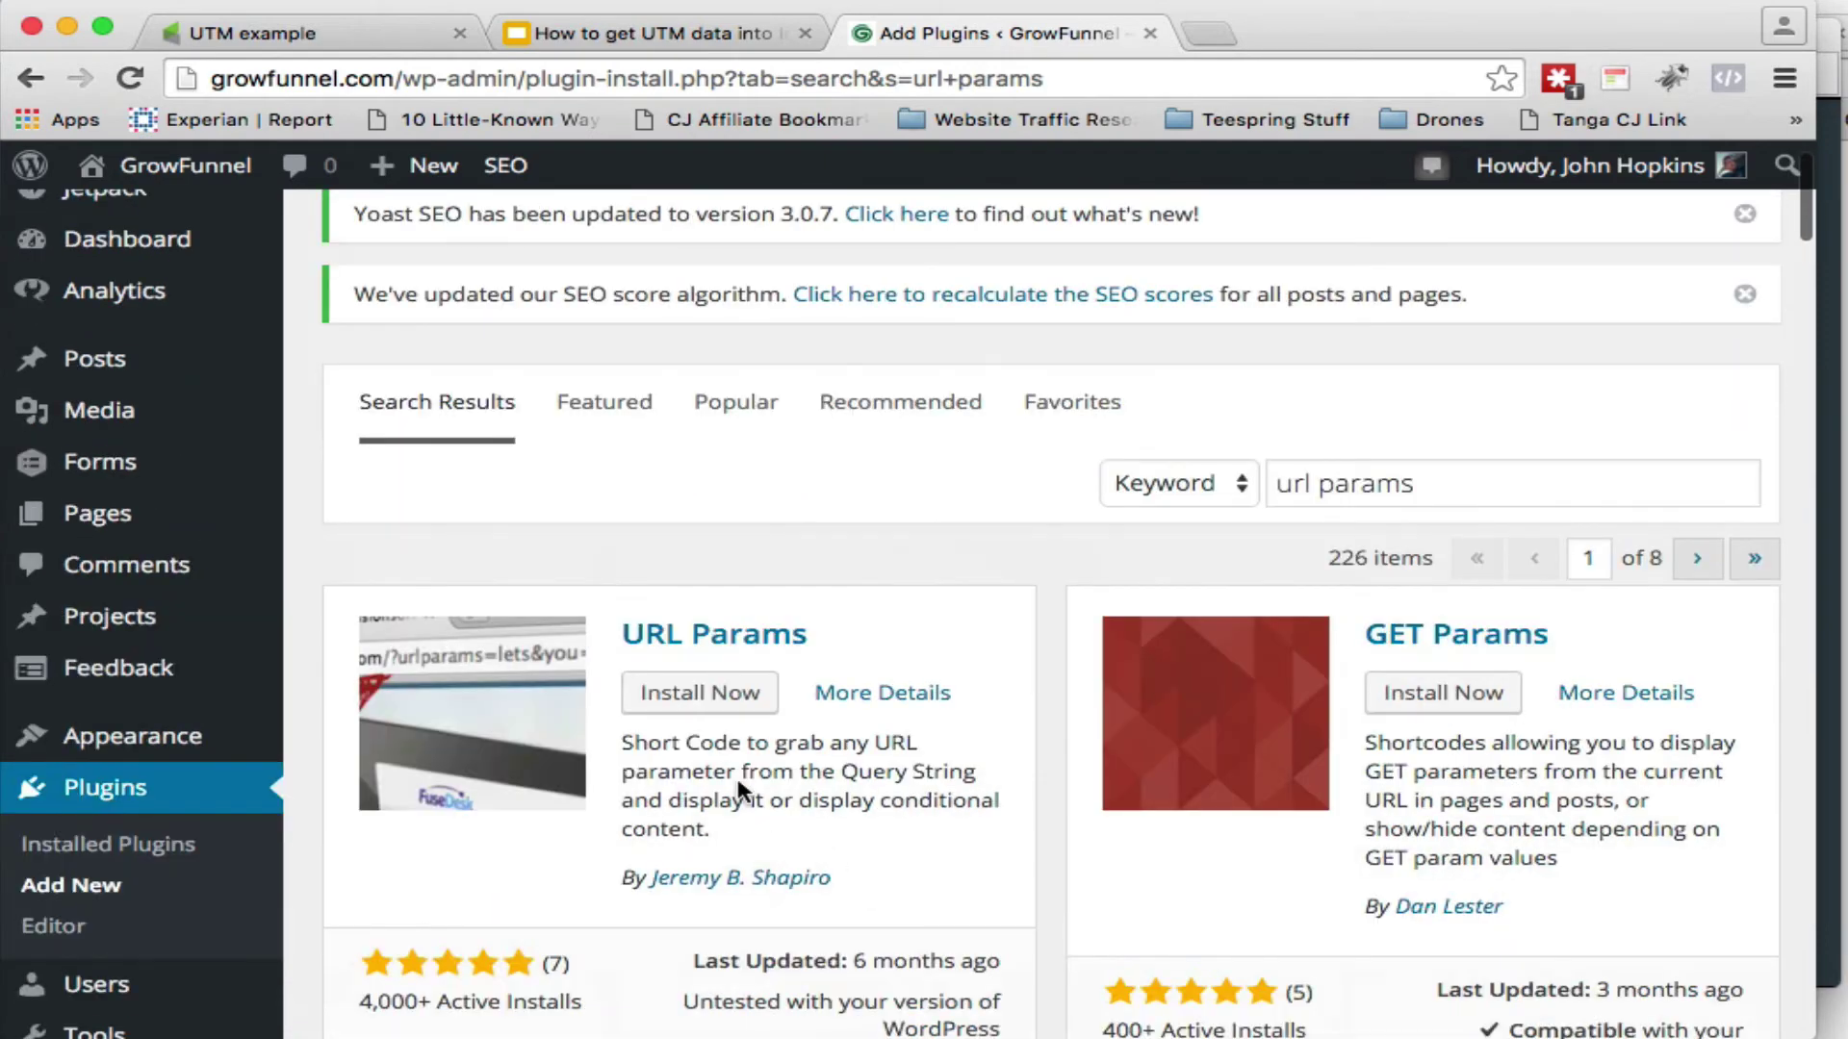
Step: Install and activate the URL Params plugin, skipping the restore point
{"action": "left_click", "coordinate": [735, 695]}
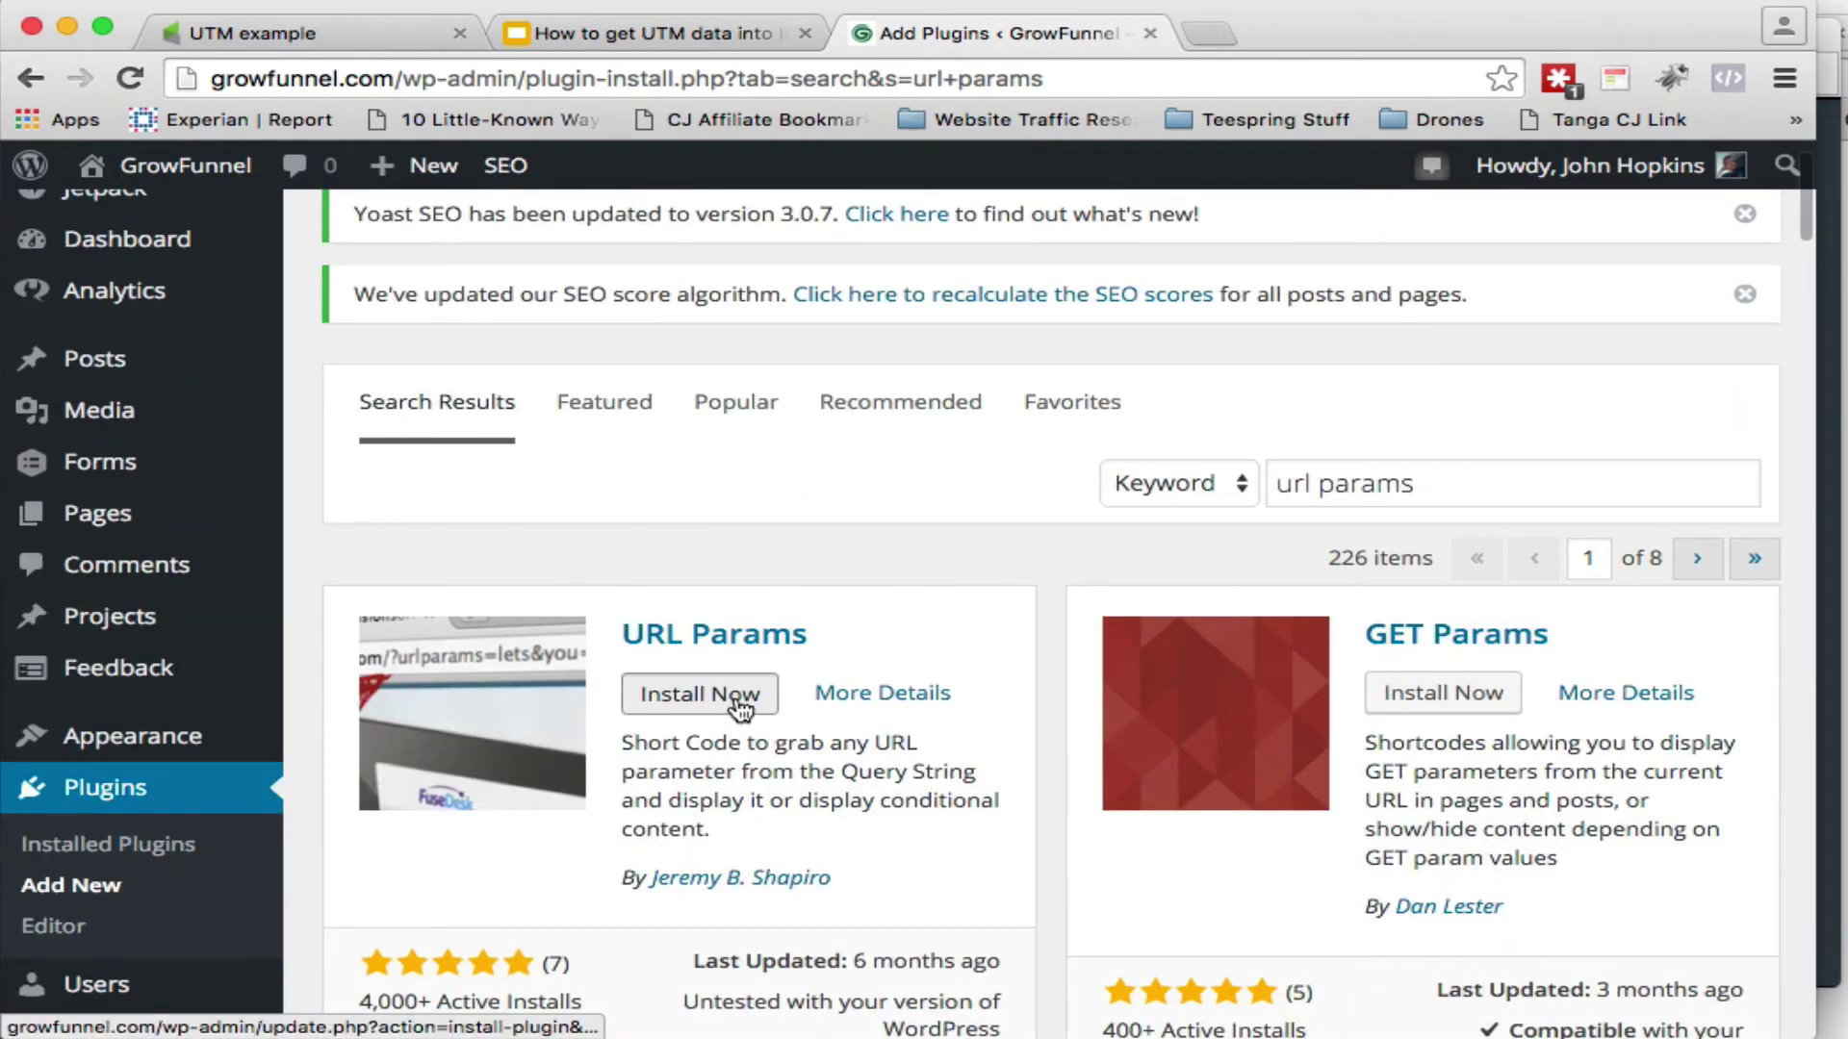
{"action": "left_click", "coordinate": [1394, 486]}
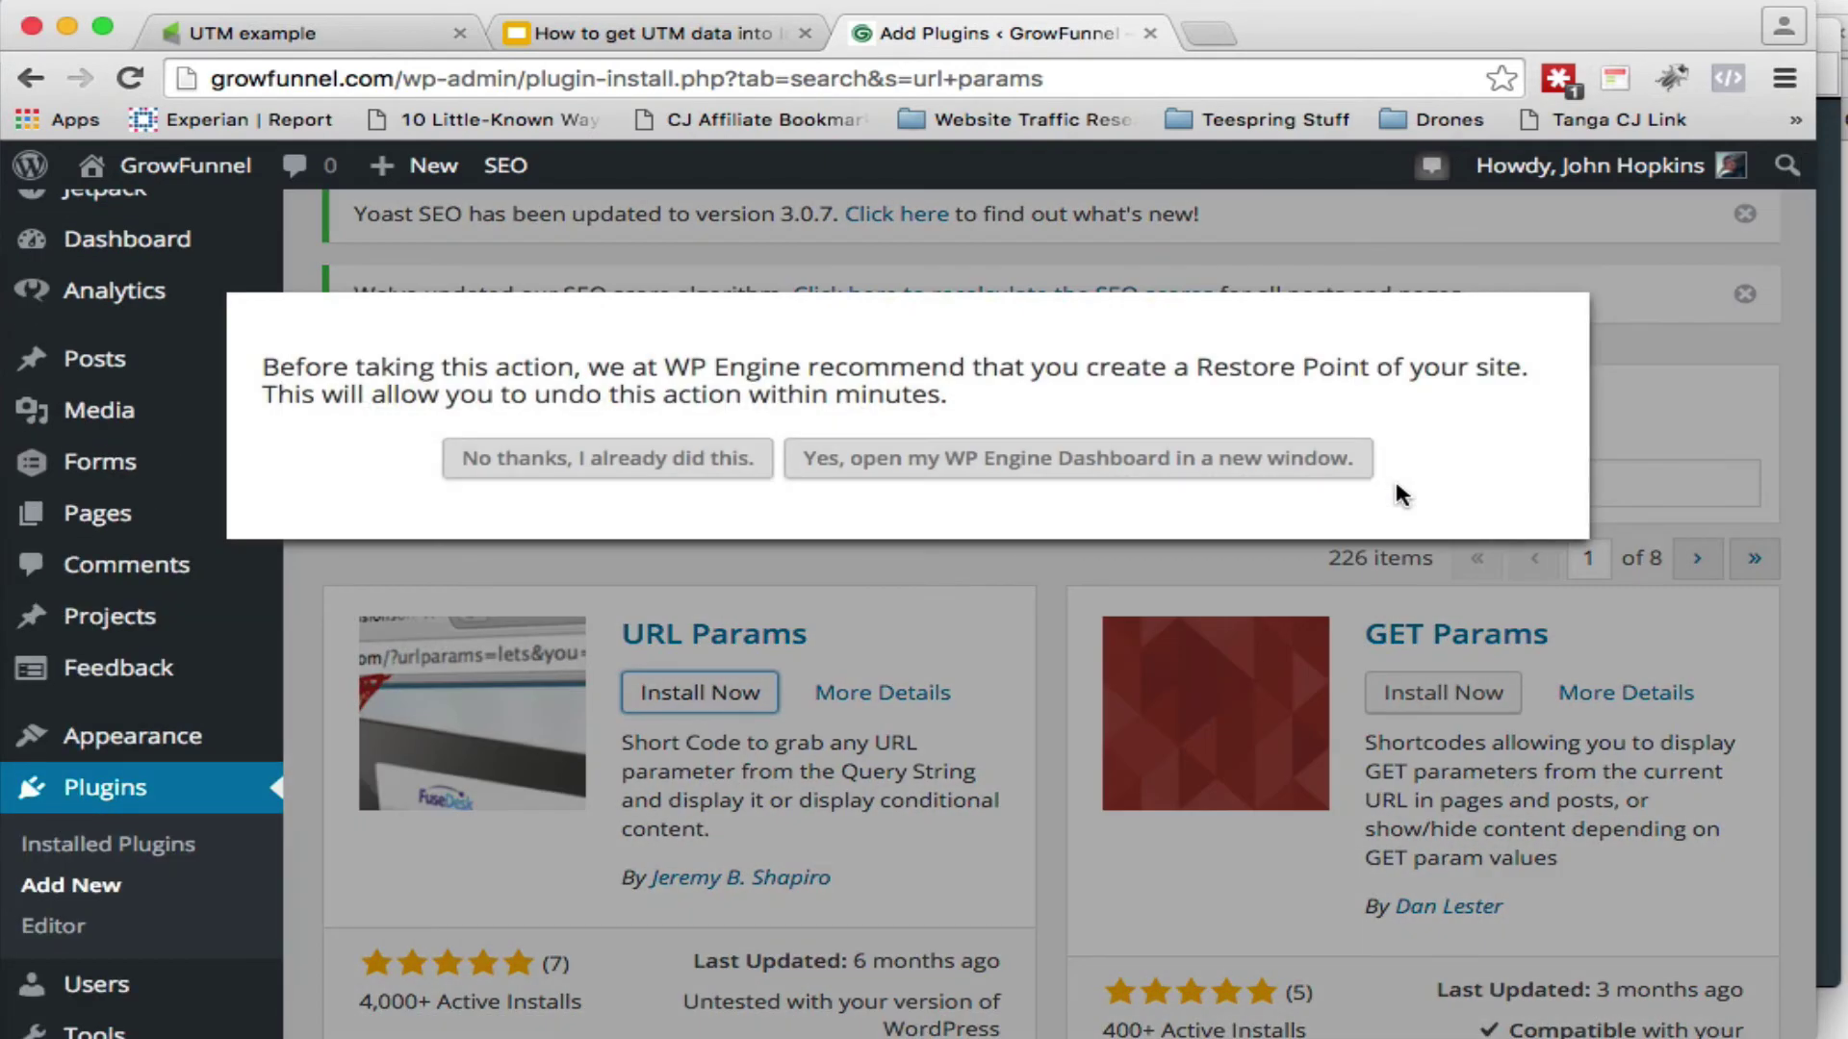
{"action": "left_click", "coordinate": [660, 460]}
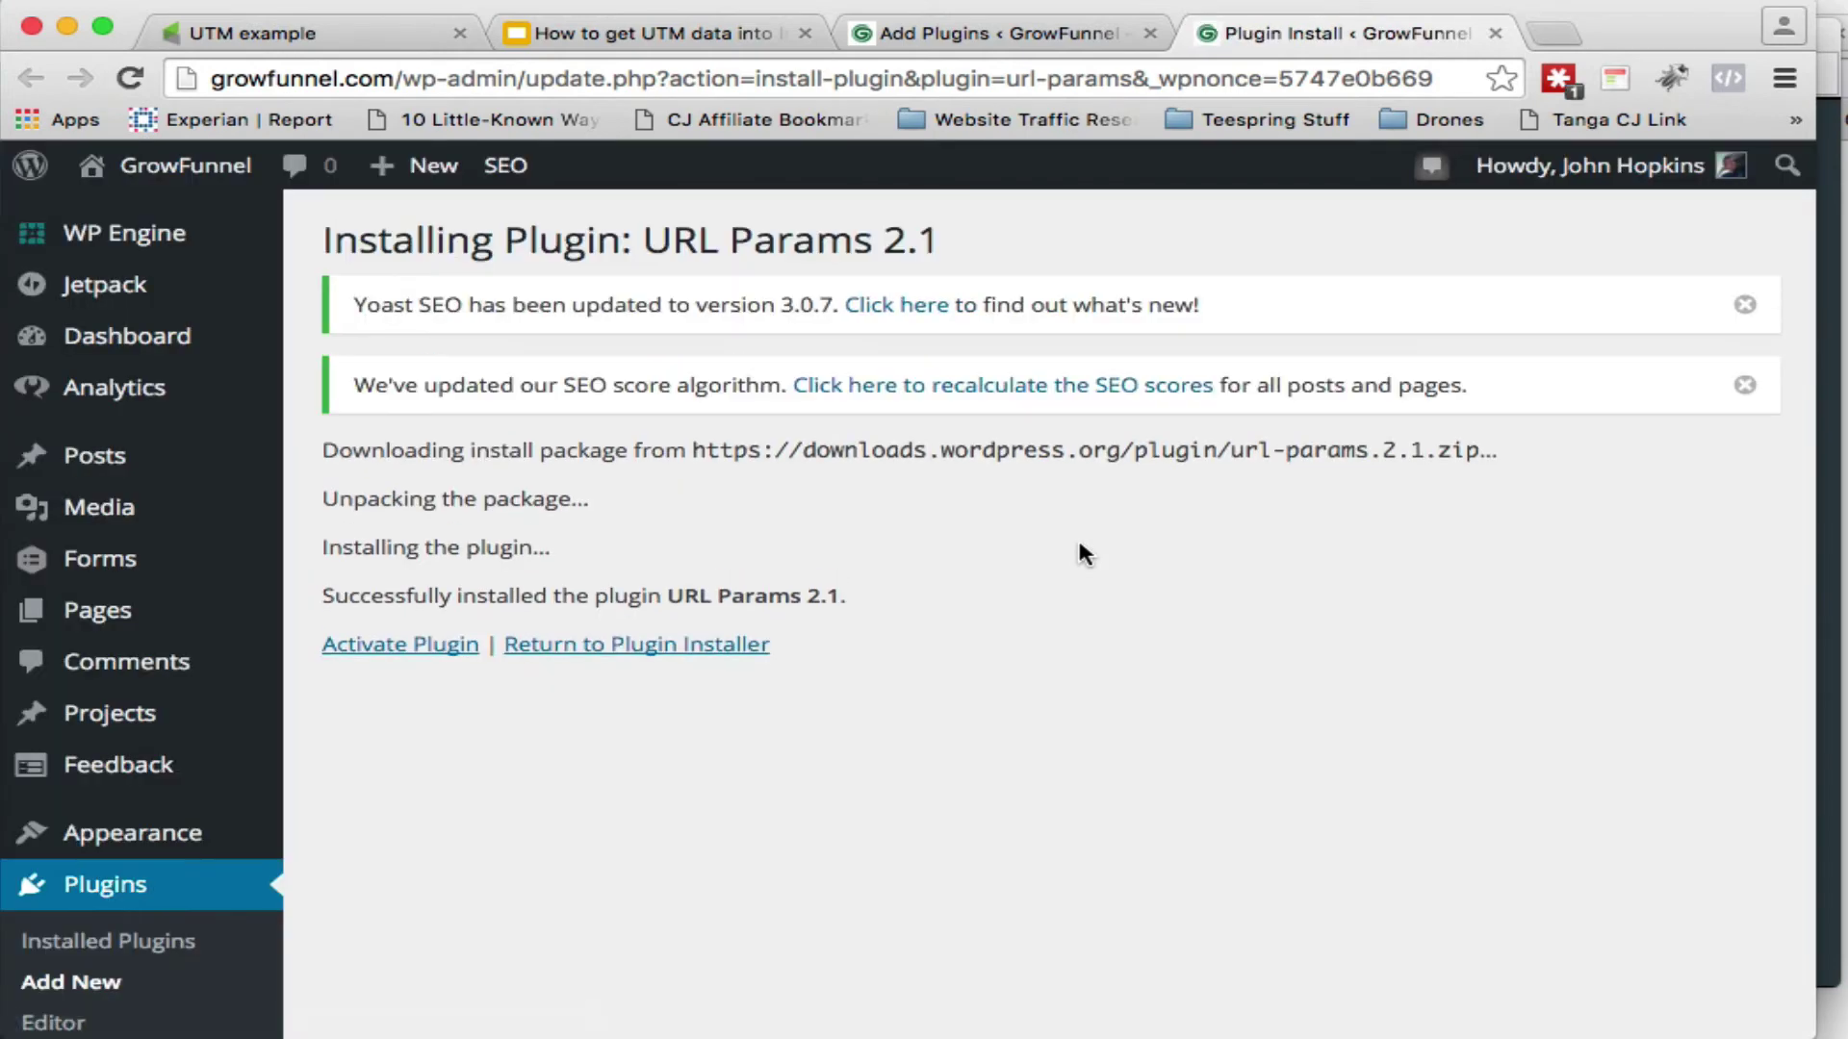
{"action": "left_click", "coordinate": [440, 652]}
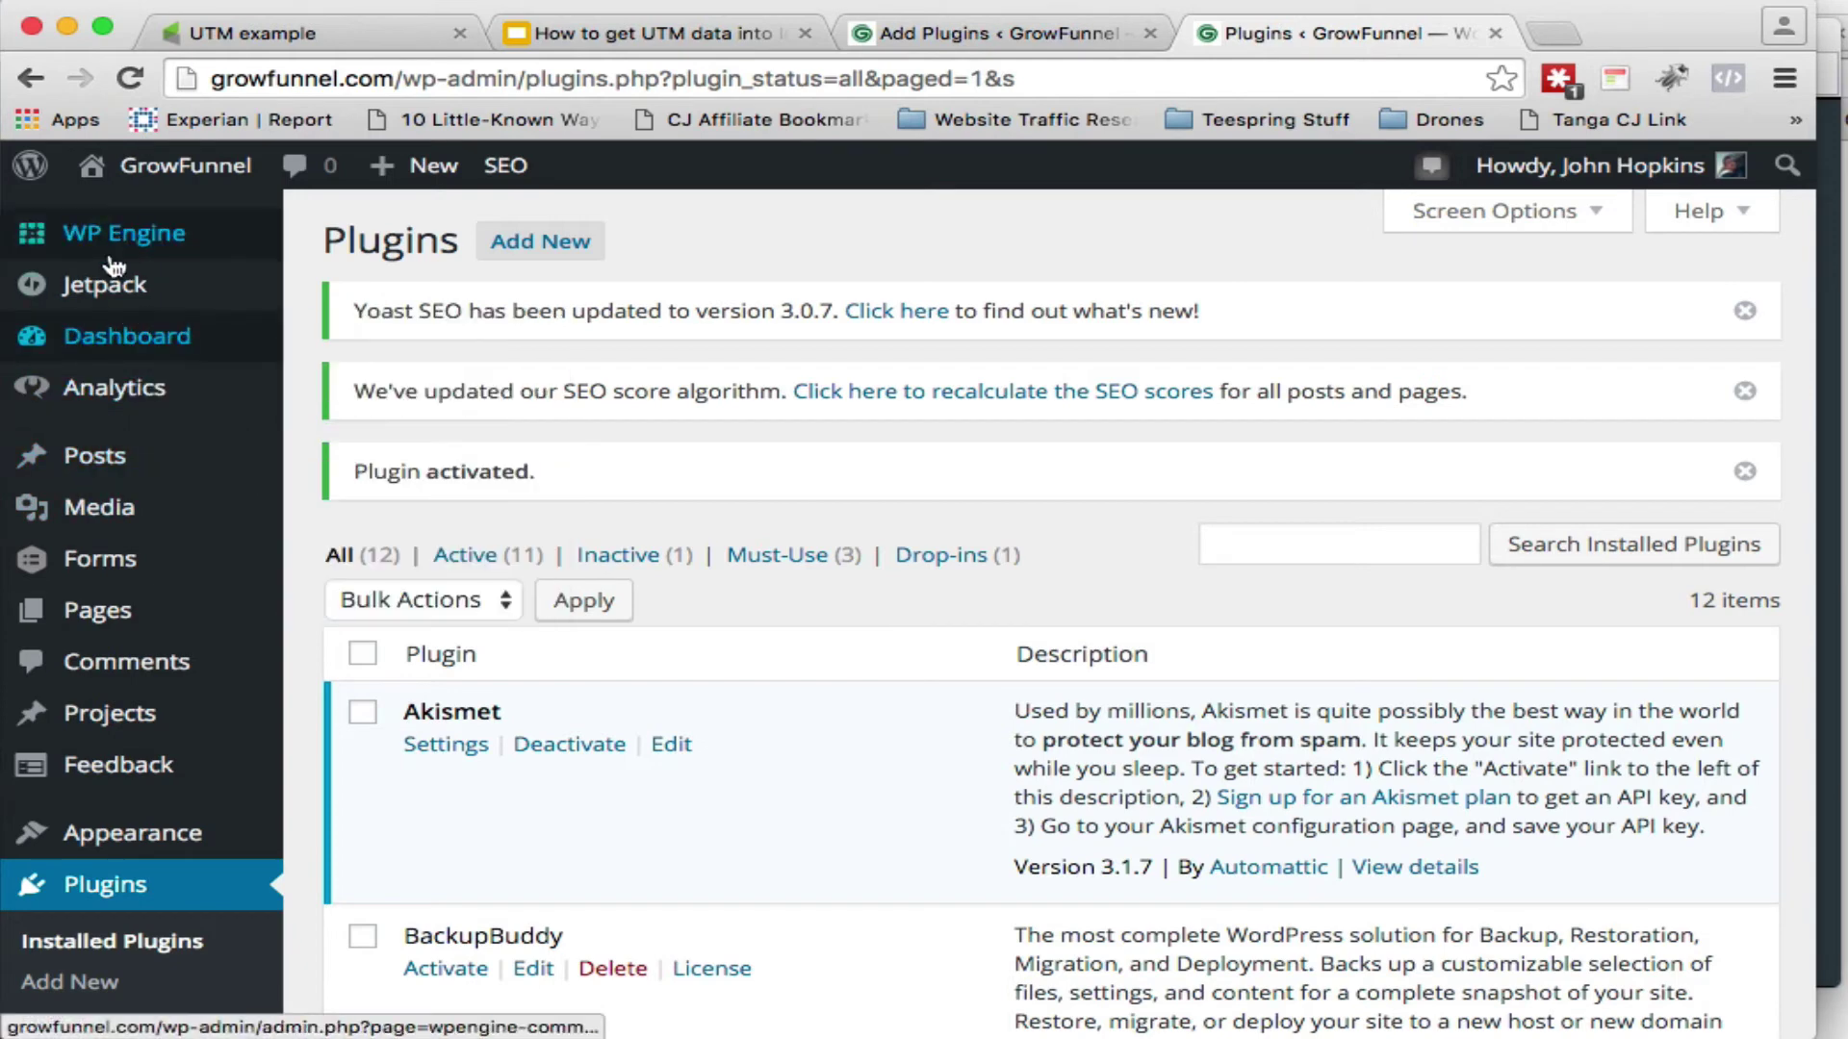
Step: Create a new page titled 'johns test UTM page' and switch its editor to Text mode
{"action": "mouse_move", "coordinate": [108, 460]}
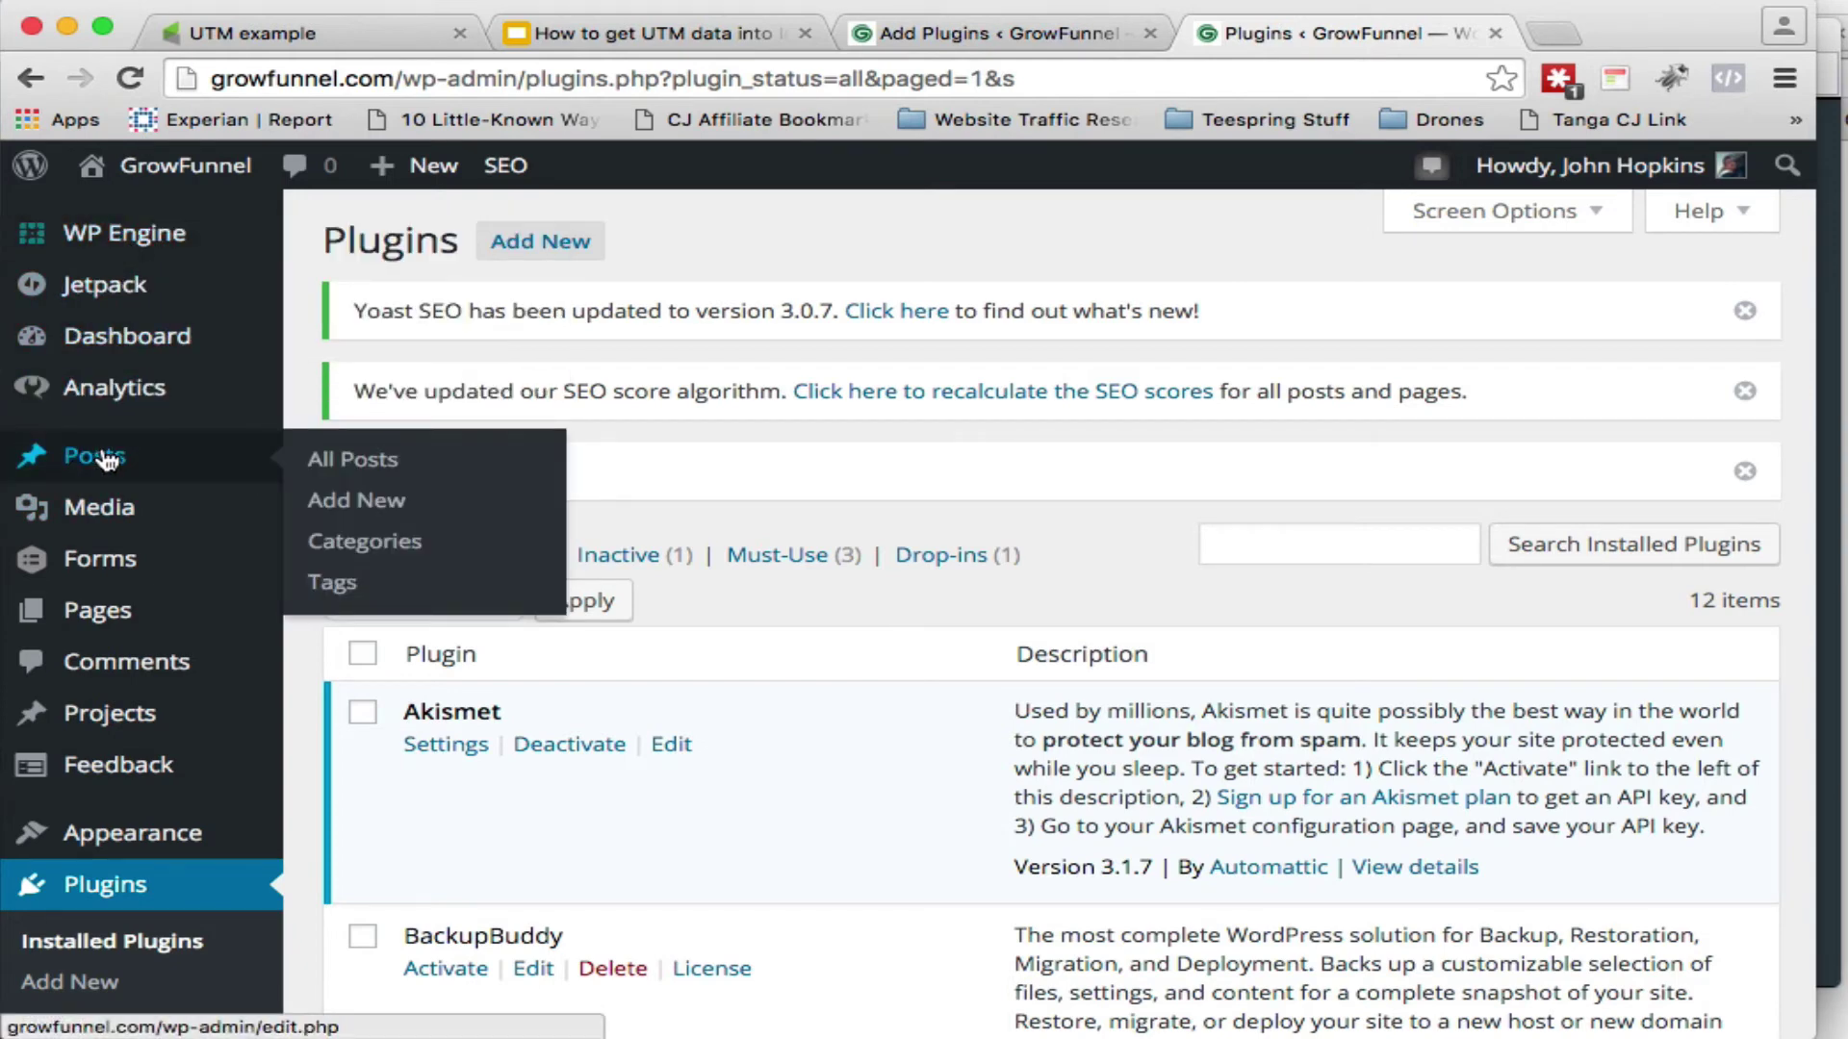
{"action": "mouse_move", "coordinate": [89, 620]}
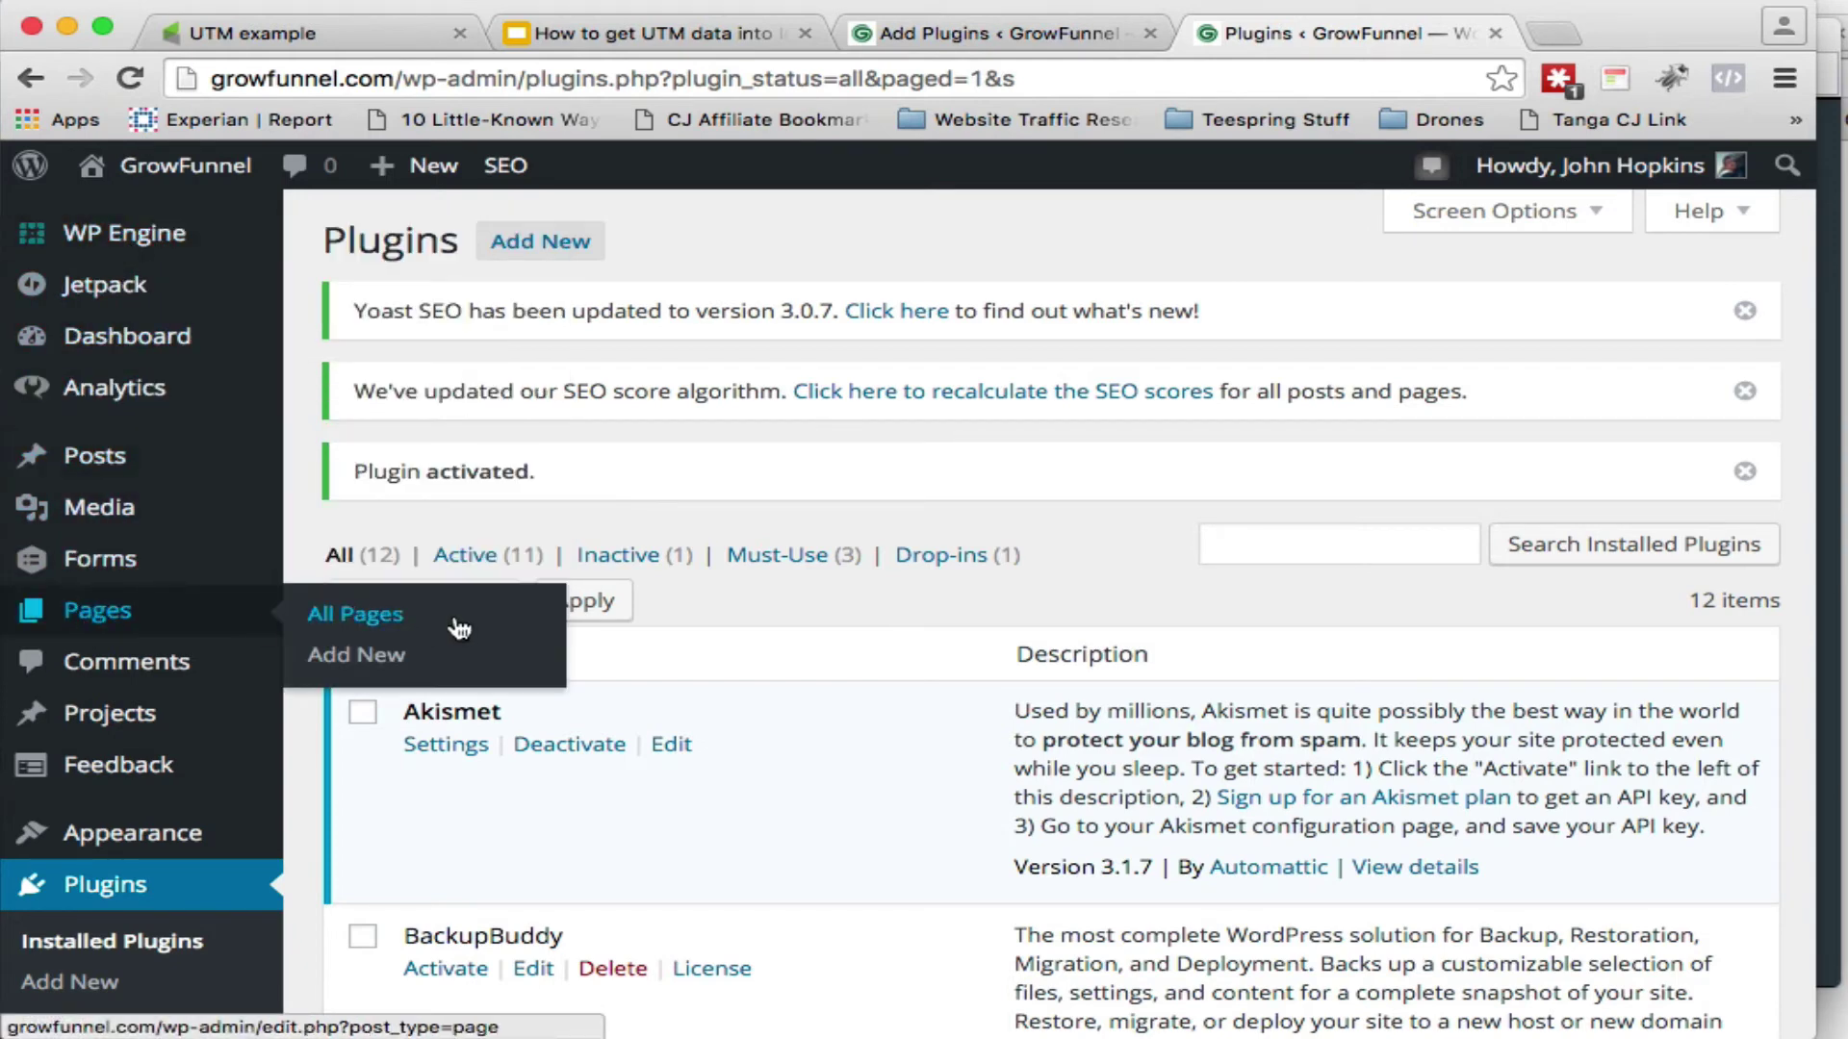
{"action": "left_click", "coordinate": [369, 664]}
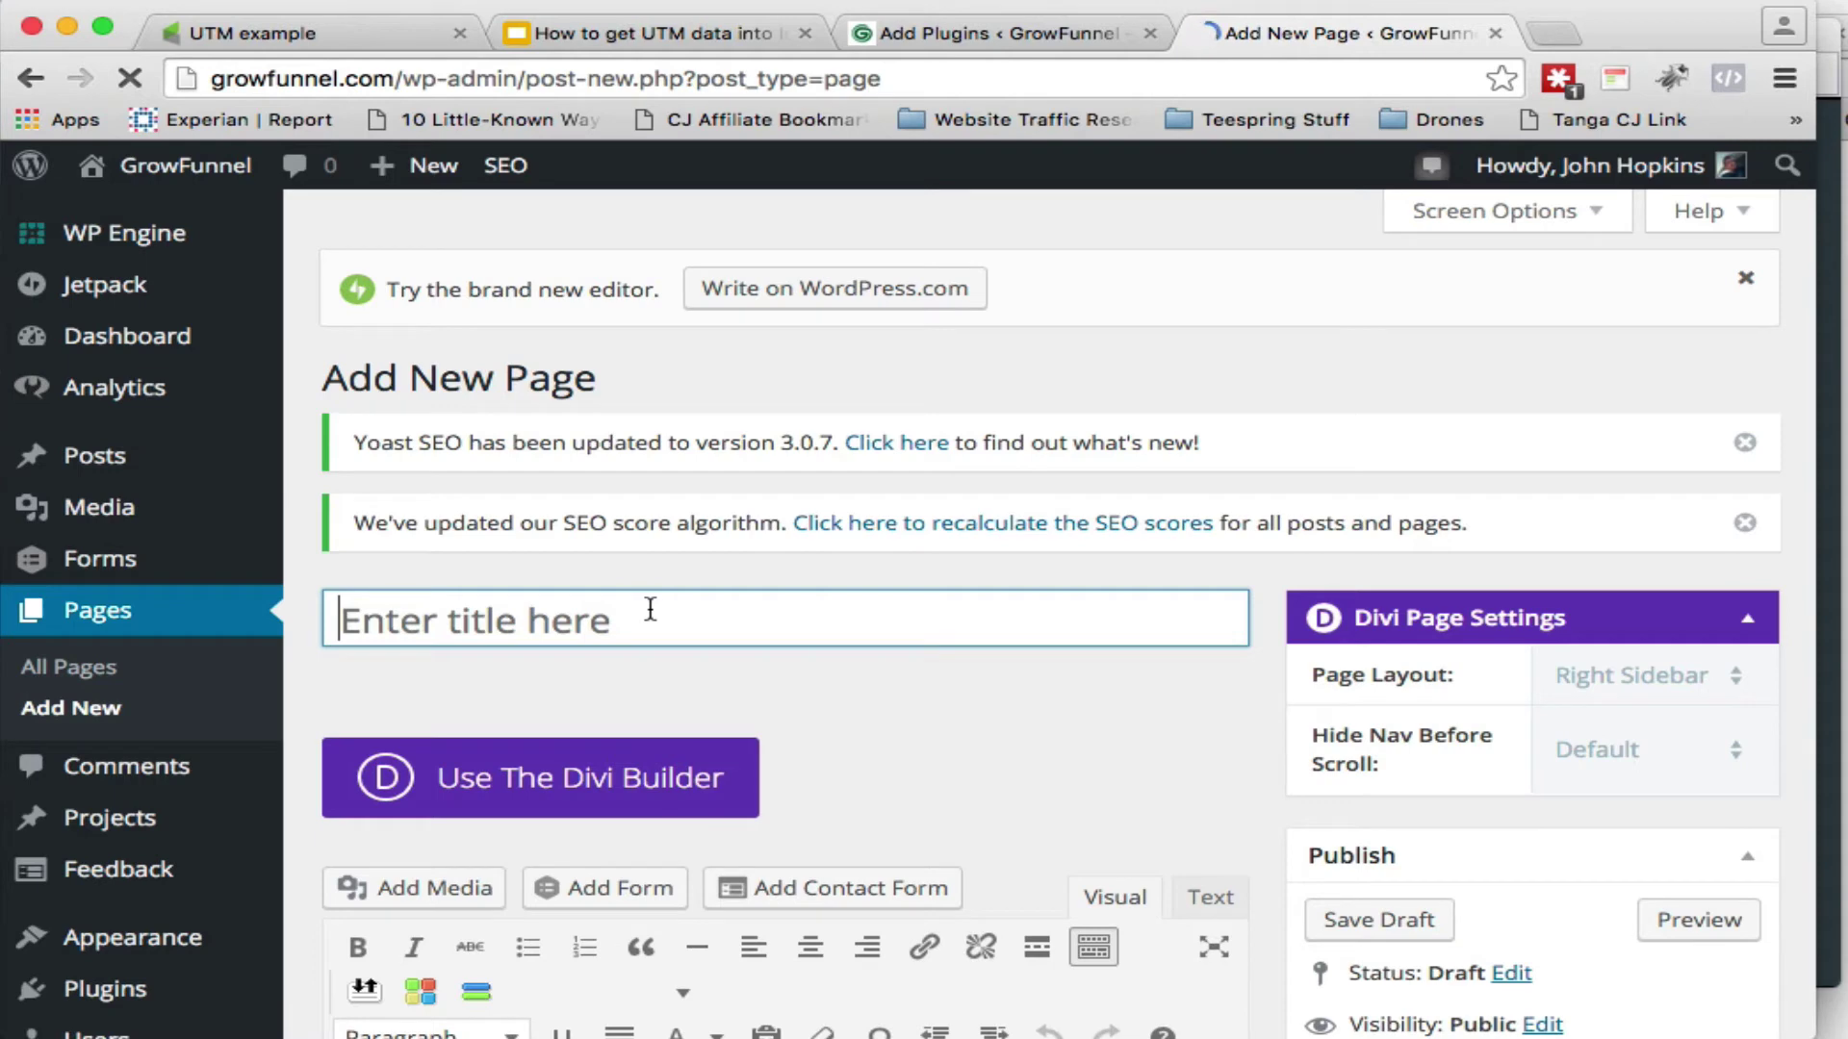
{"action": "type", "text": "johns"}
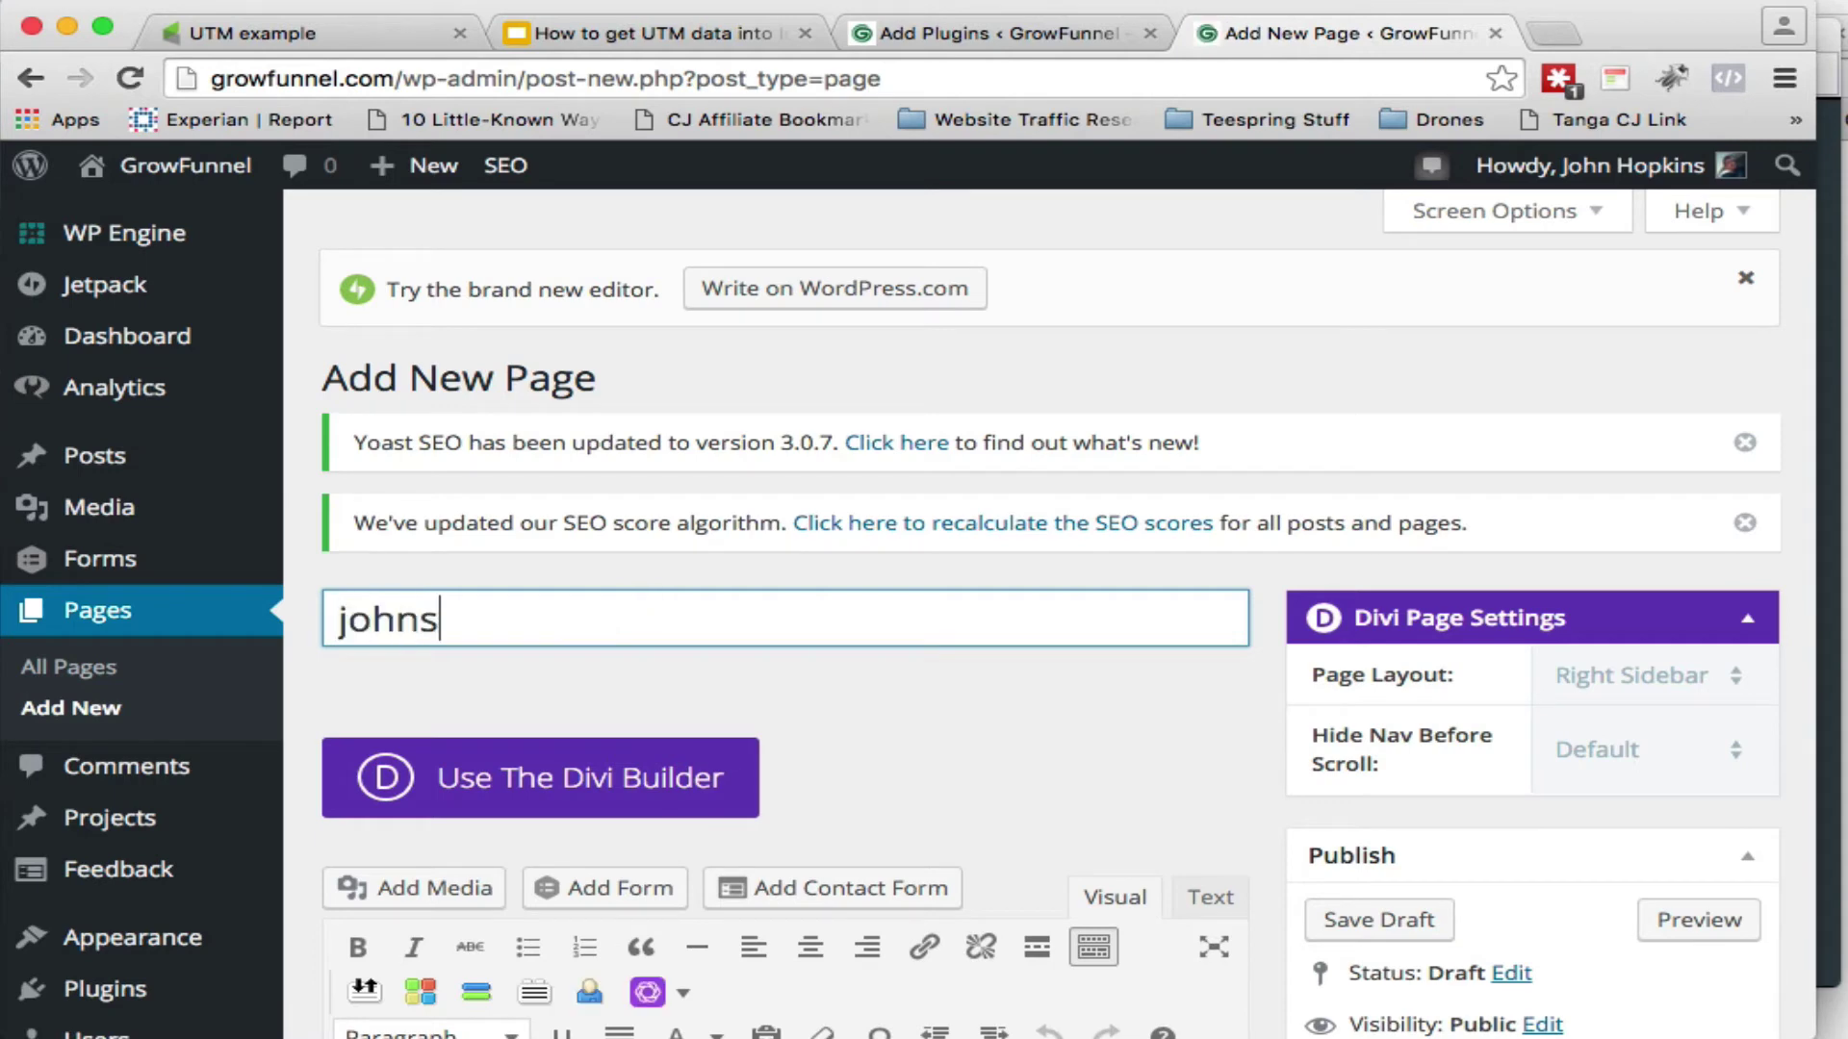
{"action": "type", "text": " test UTM page"}
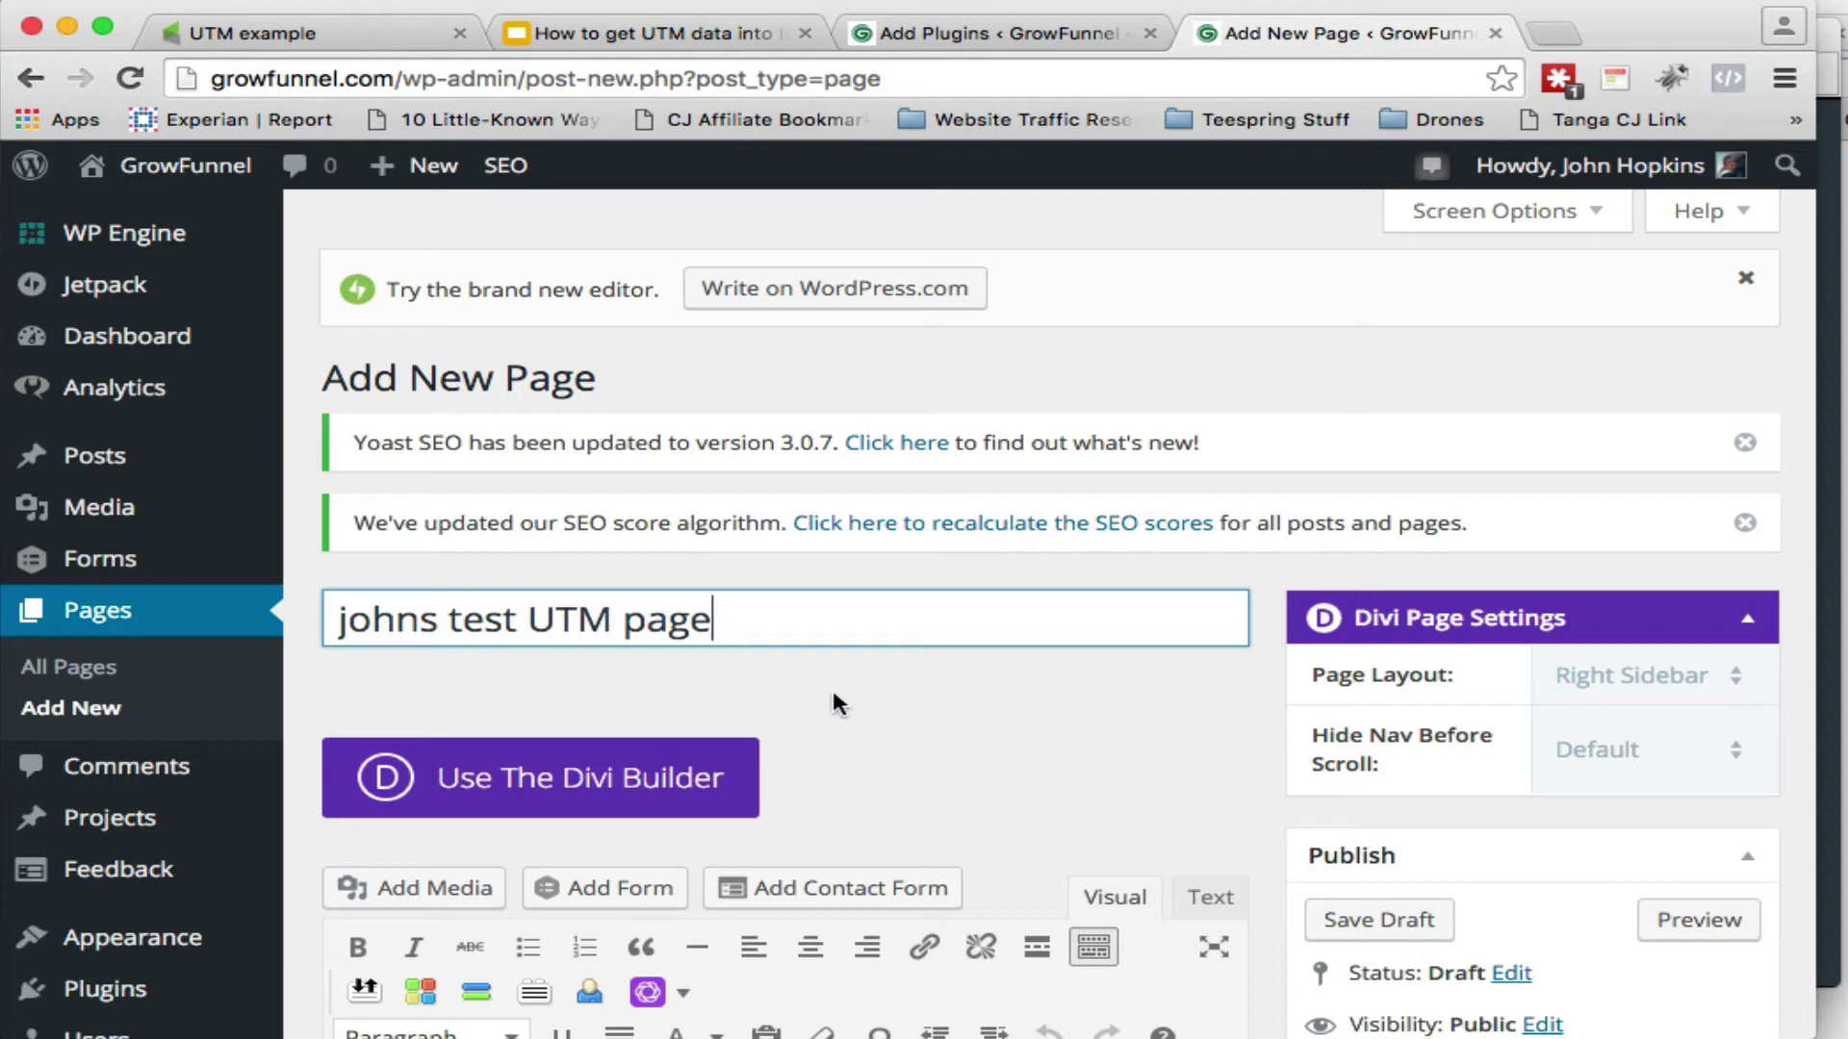
{"action": "scroll", "coordinate": [866, 726], "scroll_direction": "down", "scroll_amount": 5}
{"action": "scroll", "coordinate": [866, 726], "scroll_direction": "down", "scroll_amount": 1}
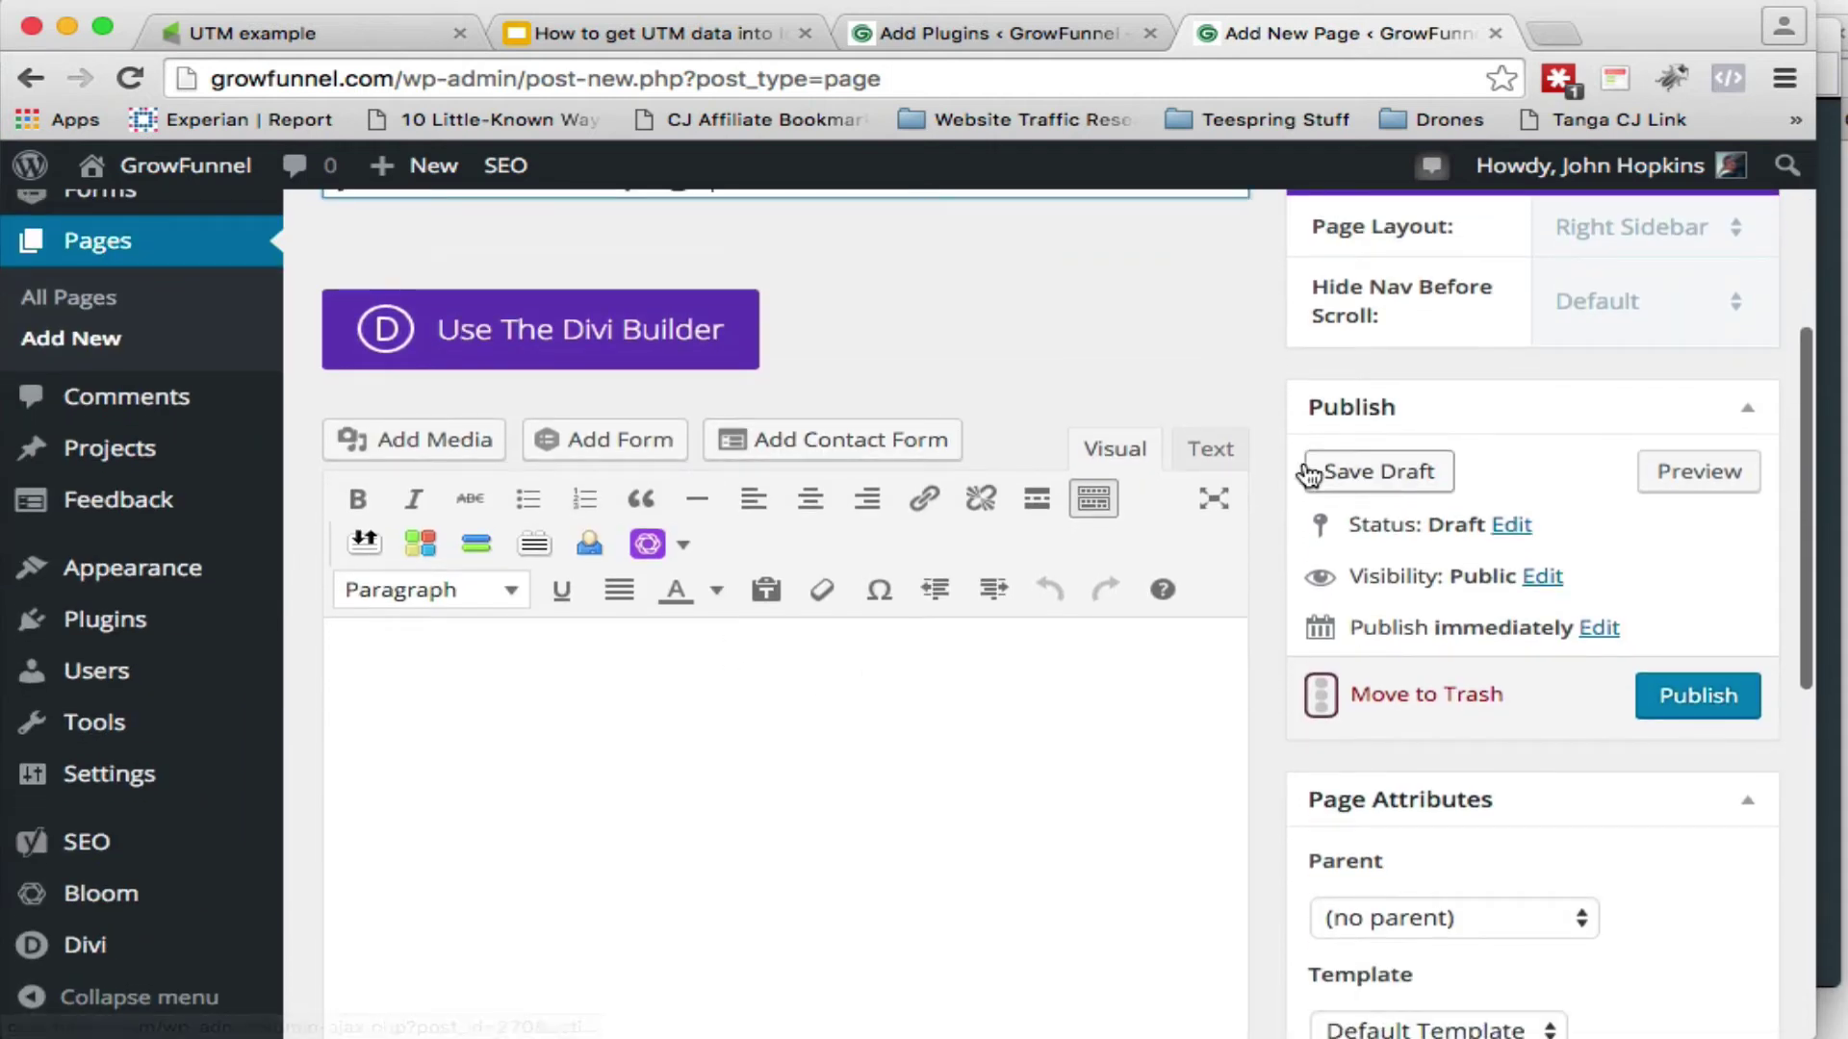
{"action": "left_click", "coordinate": [1210, 449]}
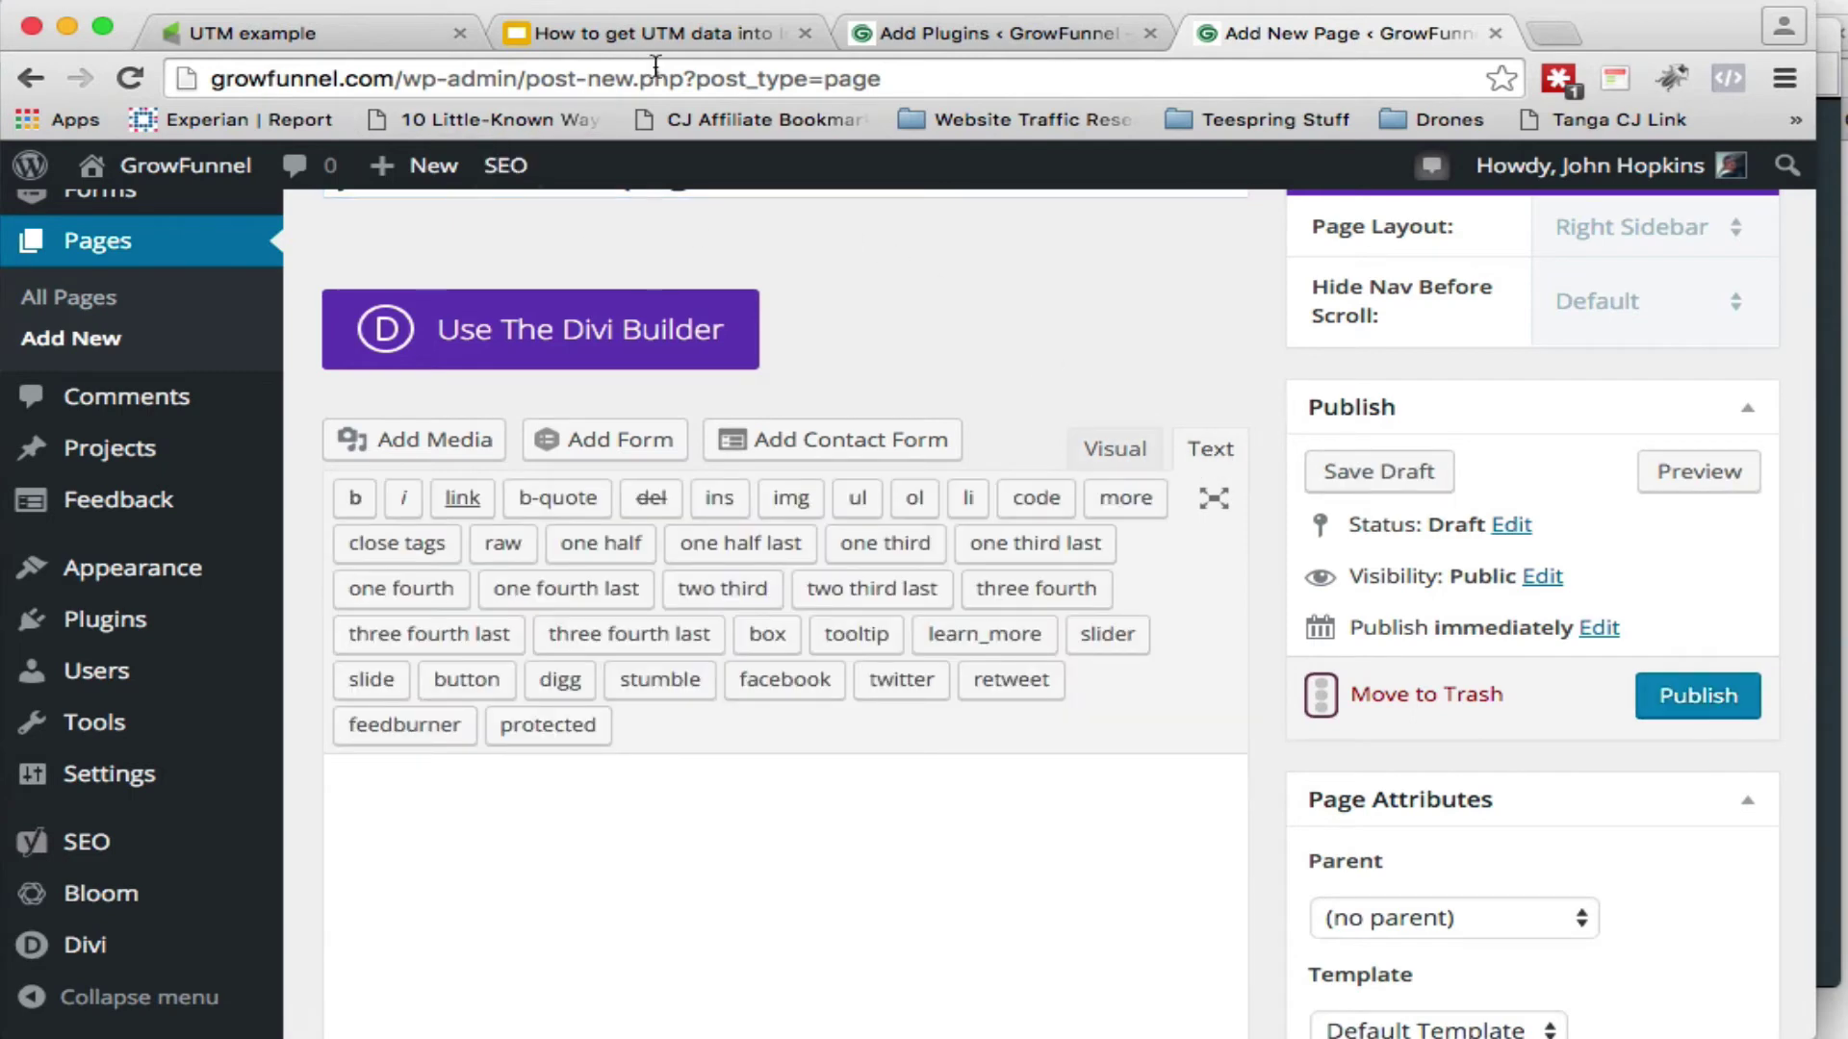
Step: Paste the copied Infusionsoft web form HTML into the new page's Text editor body
{"action": "left_click", "coordinate": [275, 30]}
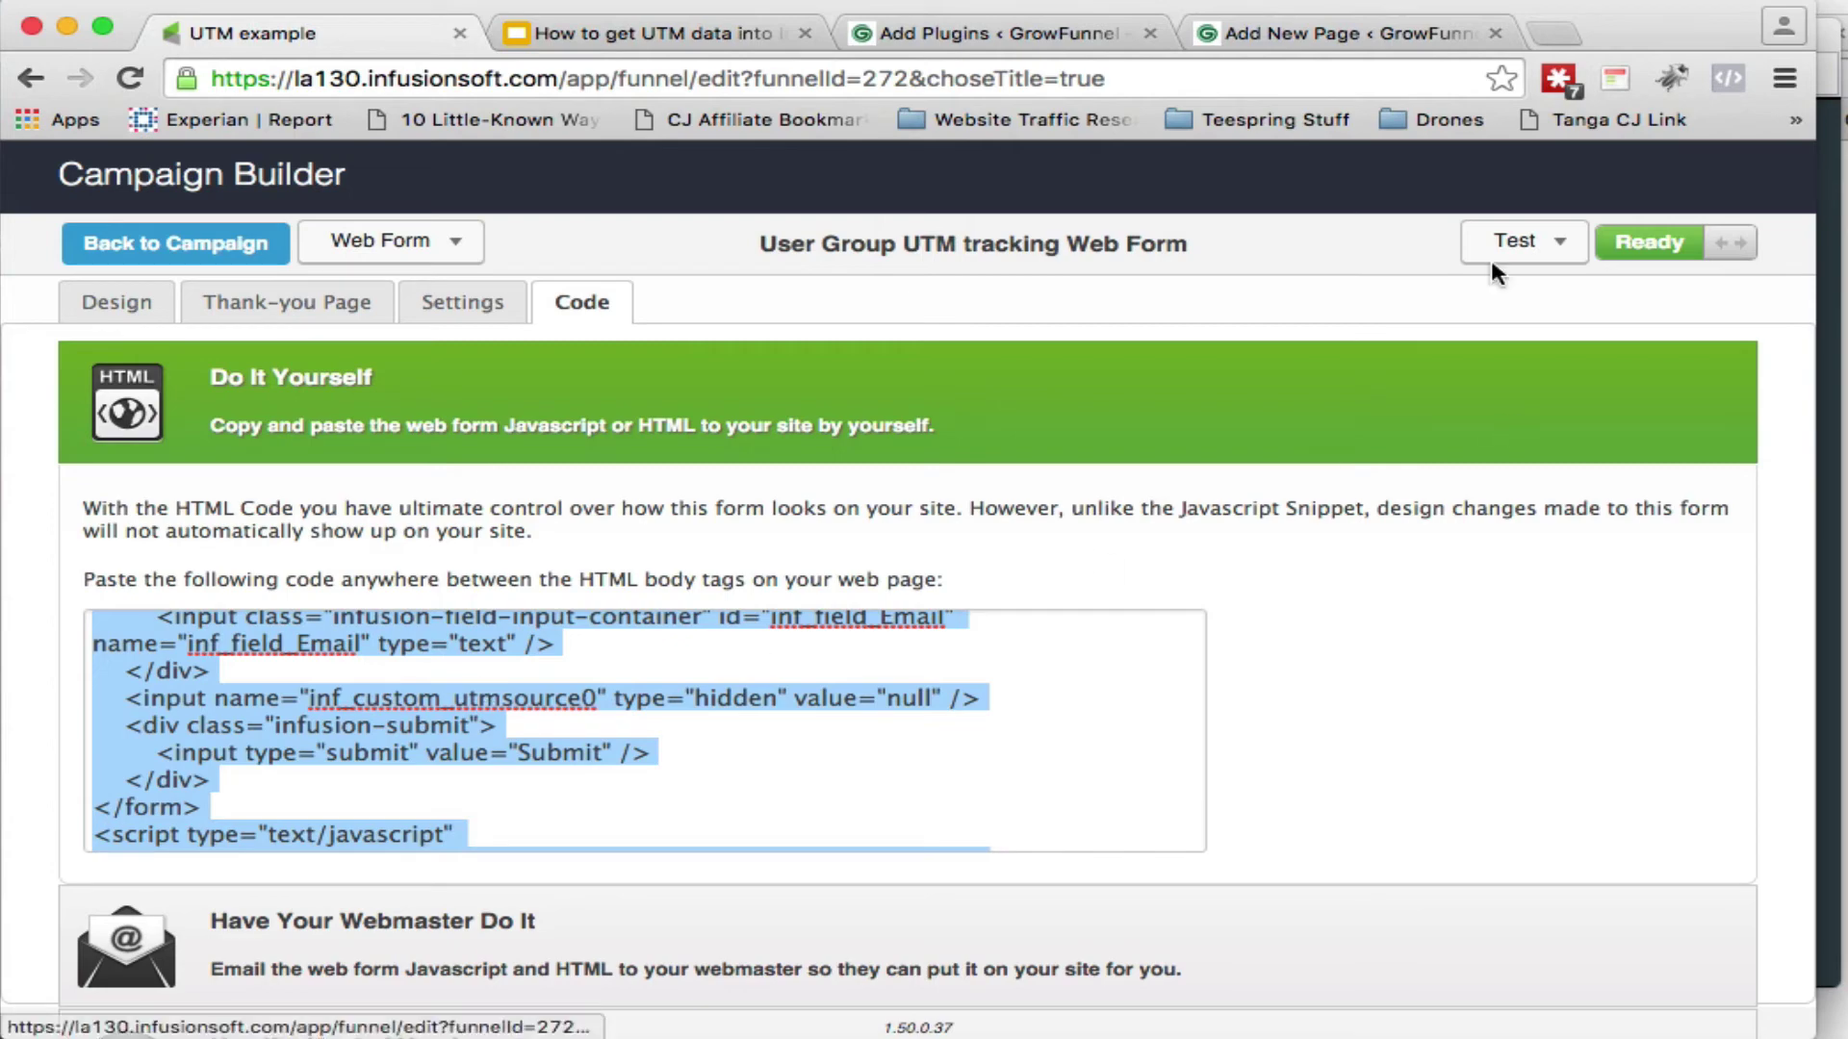
{"action": "left_click", "coordinate": [1319, 29]}
{"action": "left_click", "coordinate": [707, 800]}
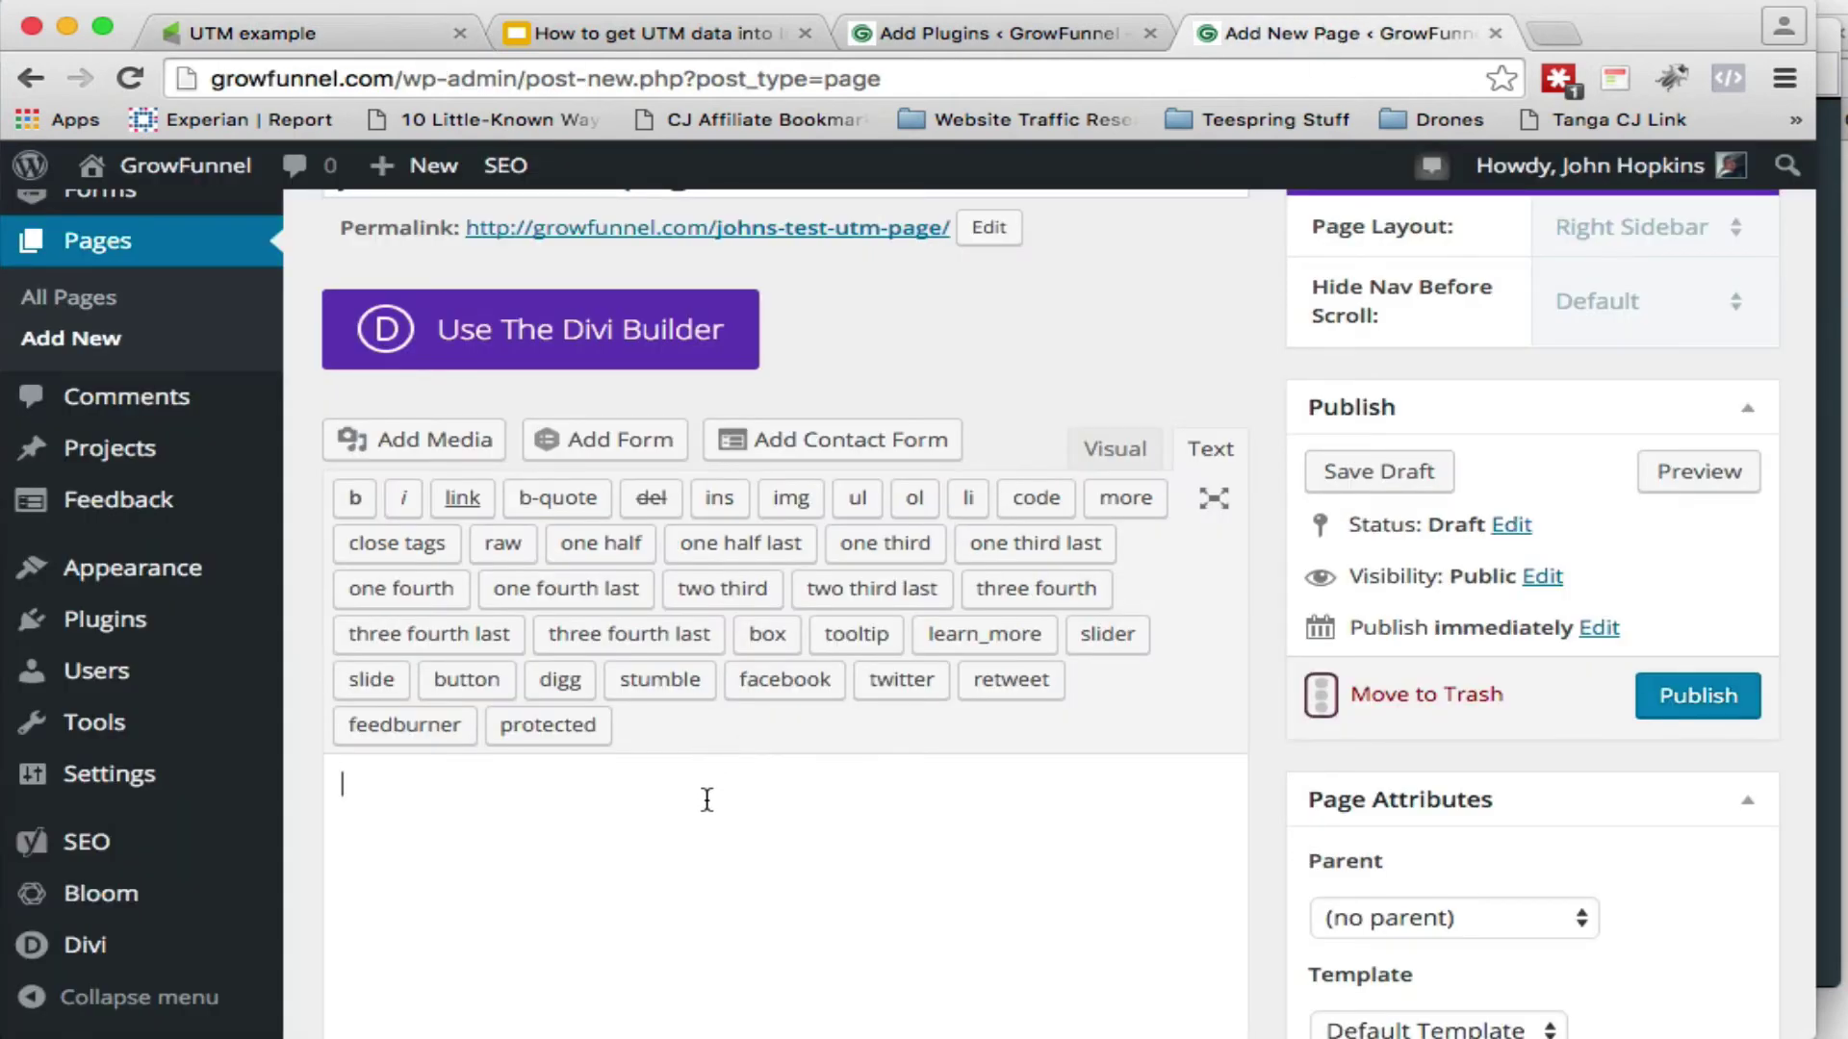
{"action": "key", "text": "super+v"}
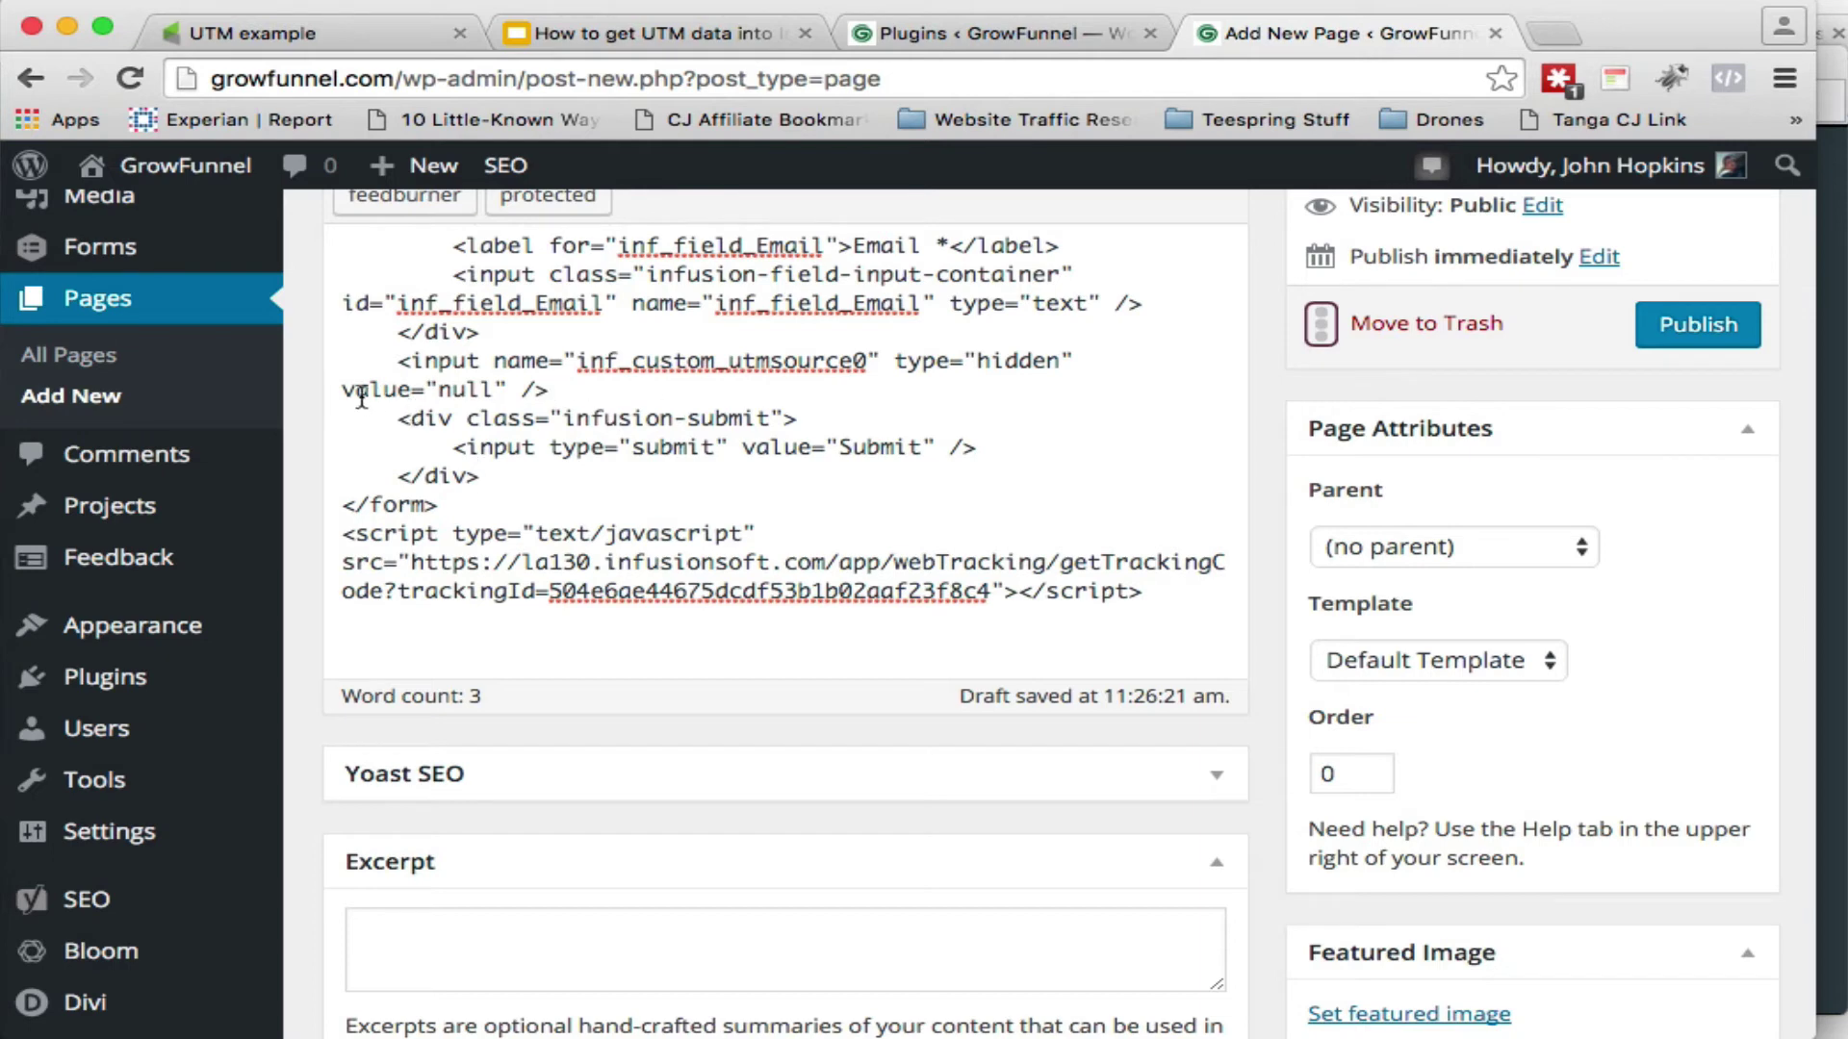
Step: Replace the hidden field's value="null" with the [urlparam attr="value" param='utm_source'] shortcode
{"action": "left_click_drag", "start_coordinate": [338, 390], "coordinate": [504, 387]}
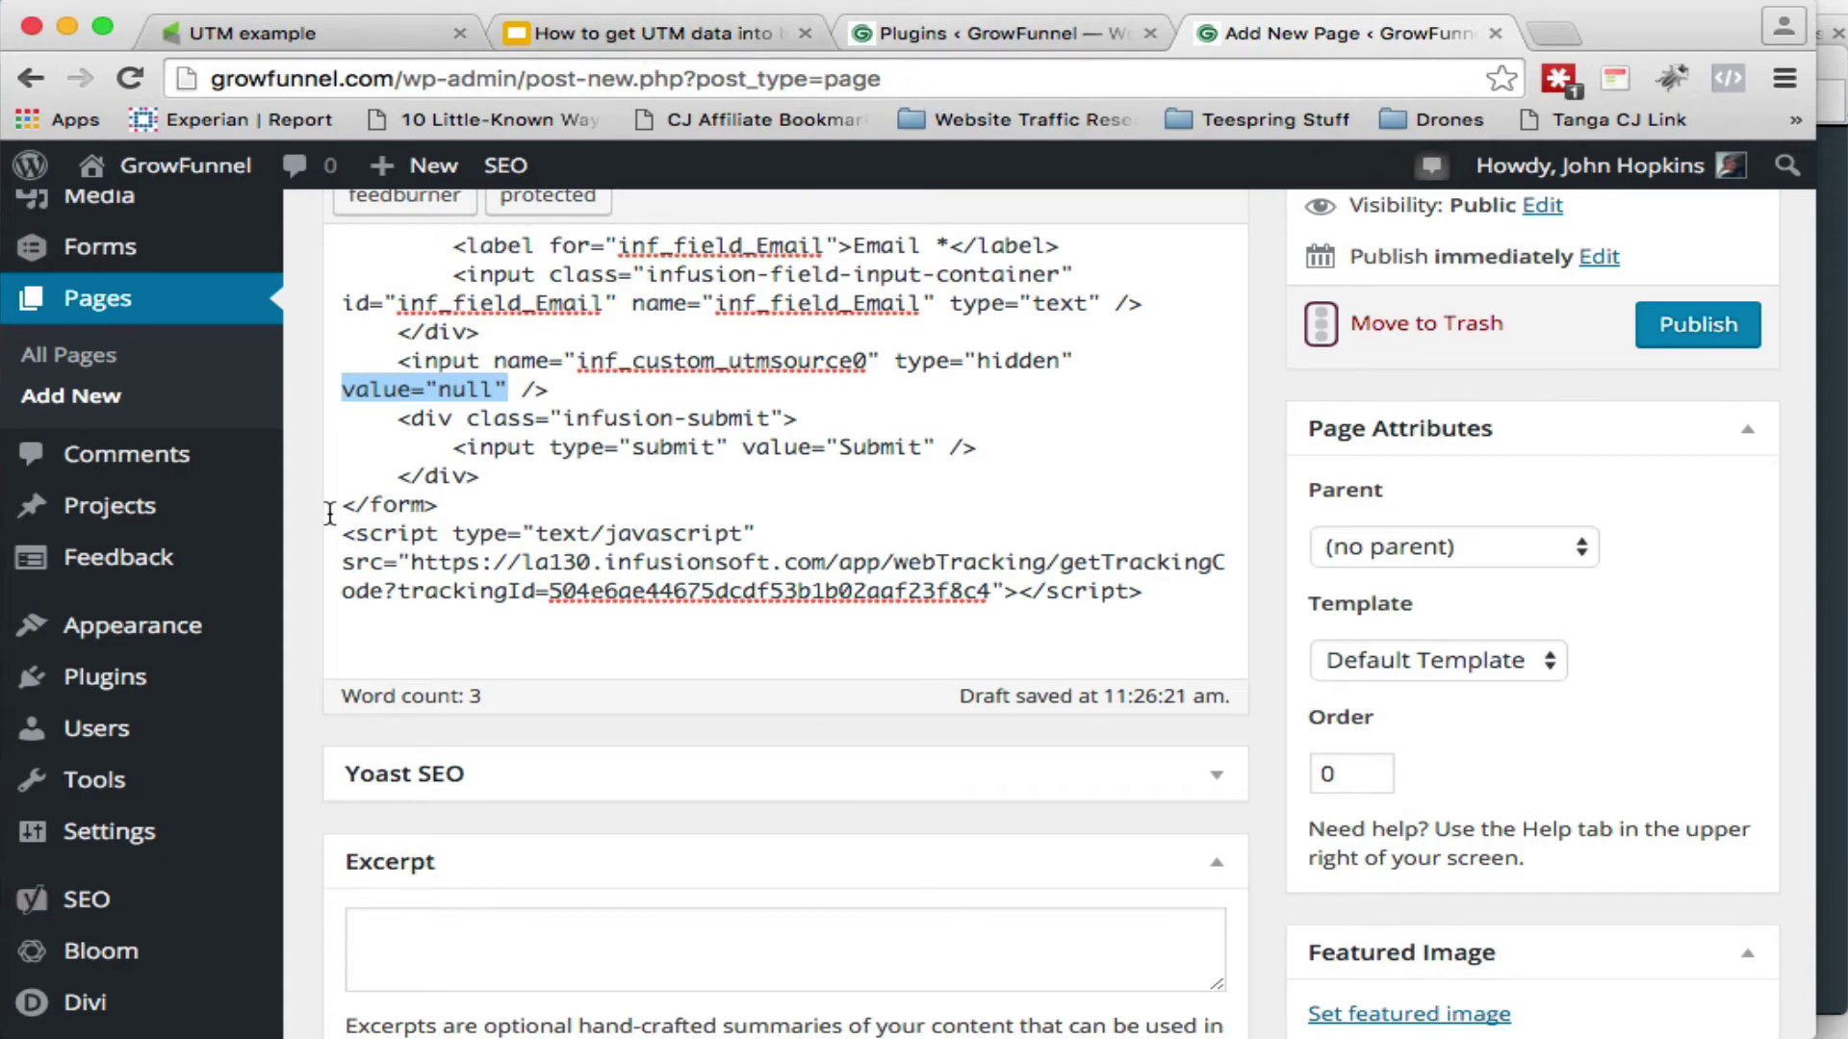
{"action": "type", "text": "[urlparam attr=\"value\" param='utm_source']"}
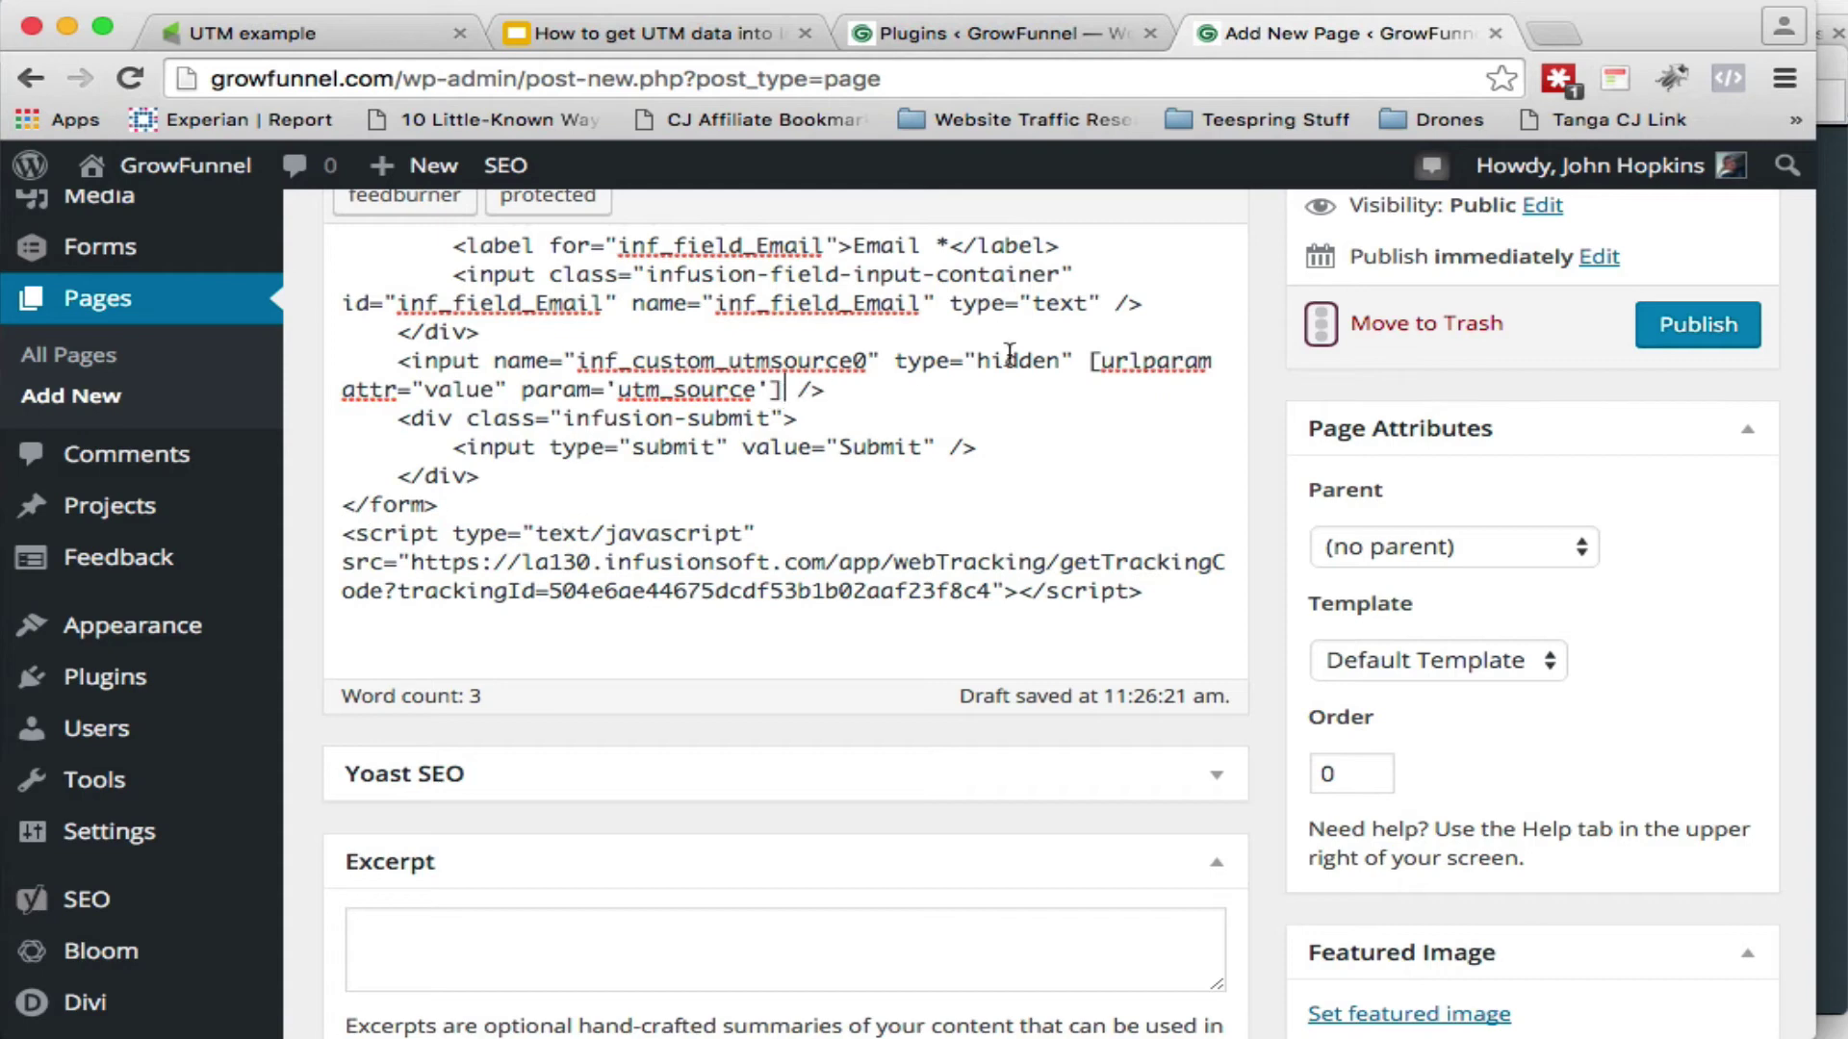
{"action": "left_click", "coordinate": [1842, 204]}
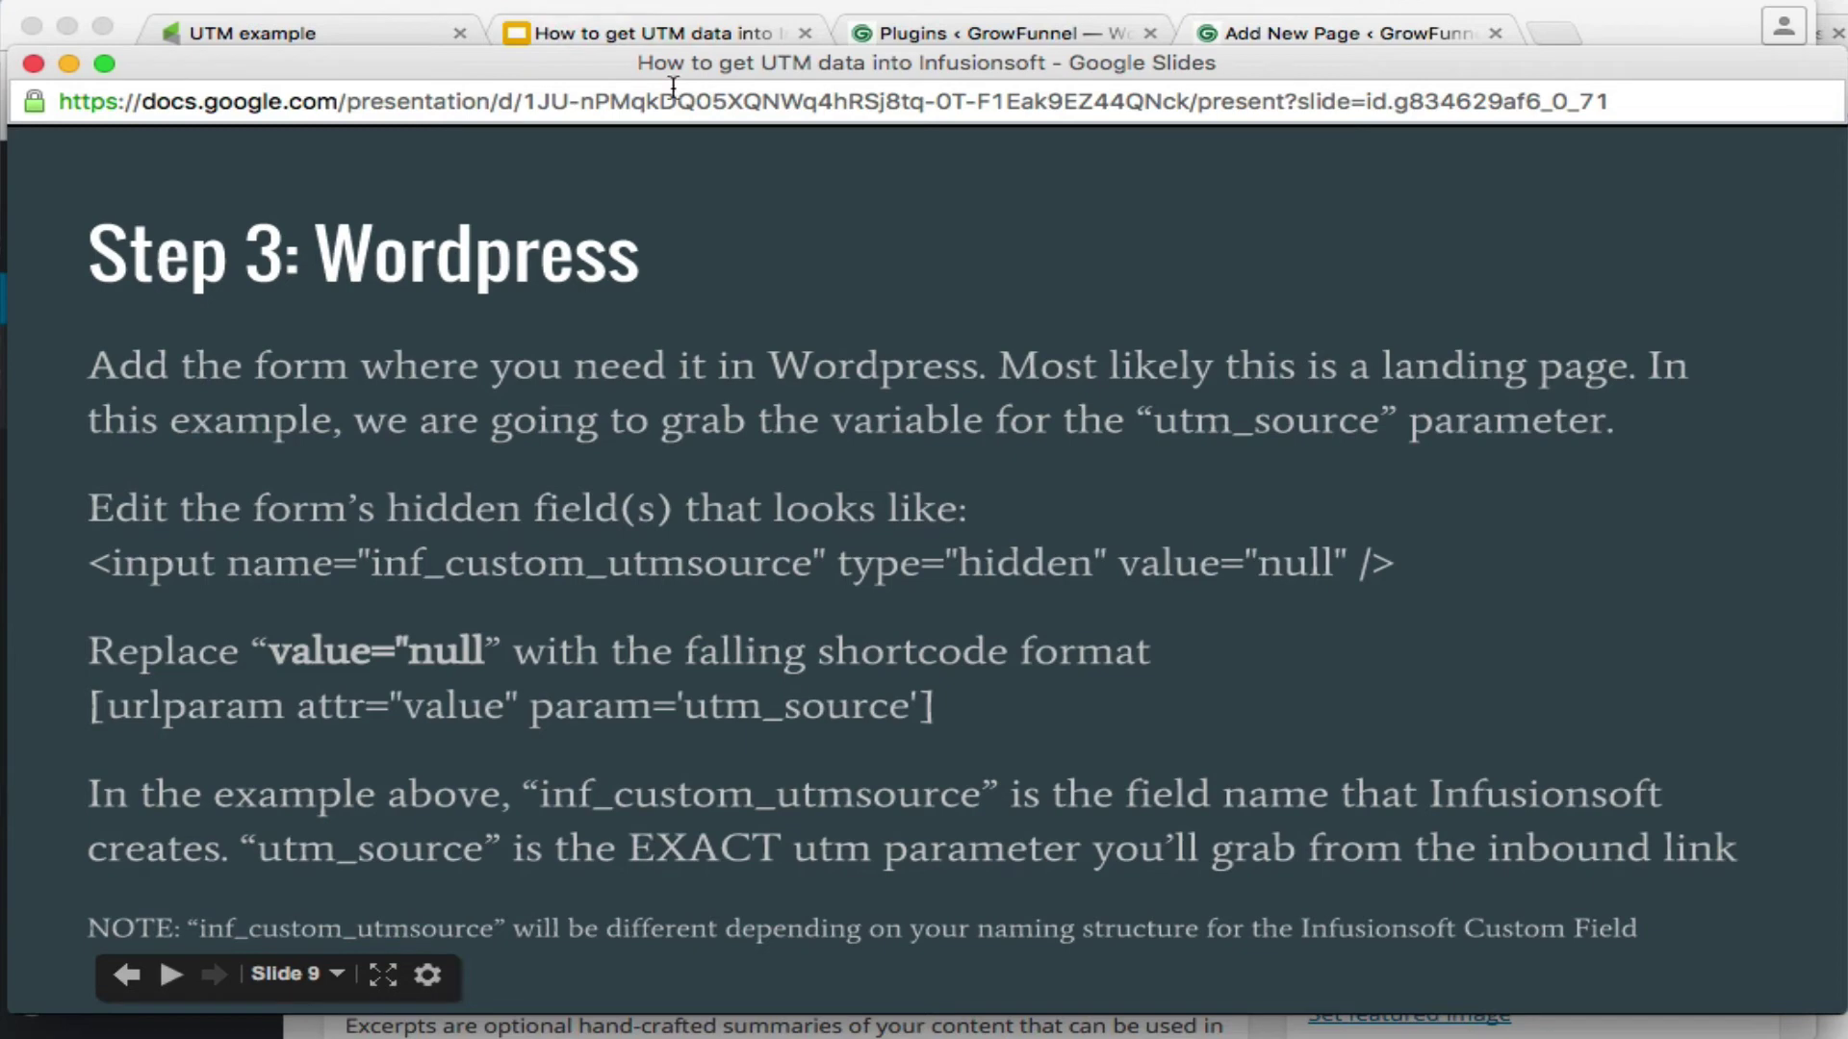
Step: Step the presentation back to the 'UTM Example Broken Down' slide
{"action": "left_click", "coordinate": [127, 977]}
{"action": "left_click", "coordinate": [127, 977]}
{"action": "left_click", "coordinate": [127, 977]}
{"action": "left_click", "coordinate": [127, 977]}
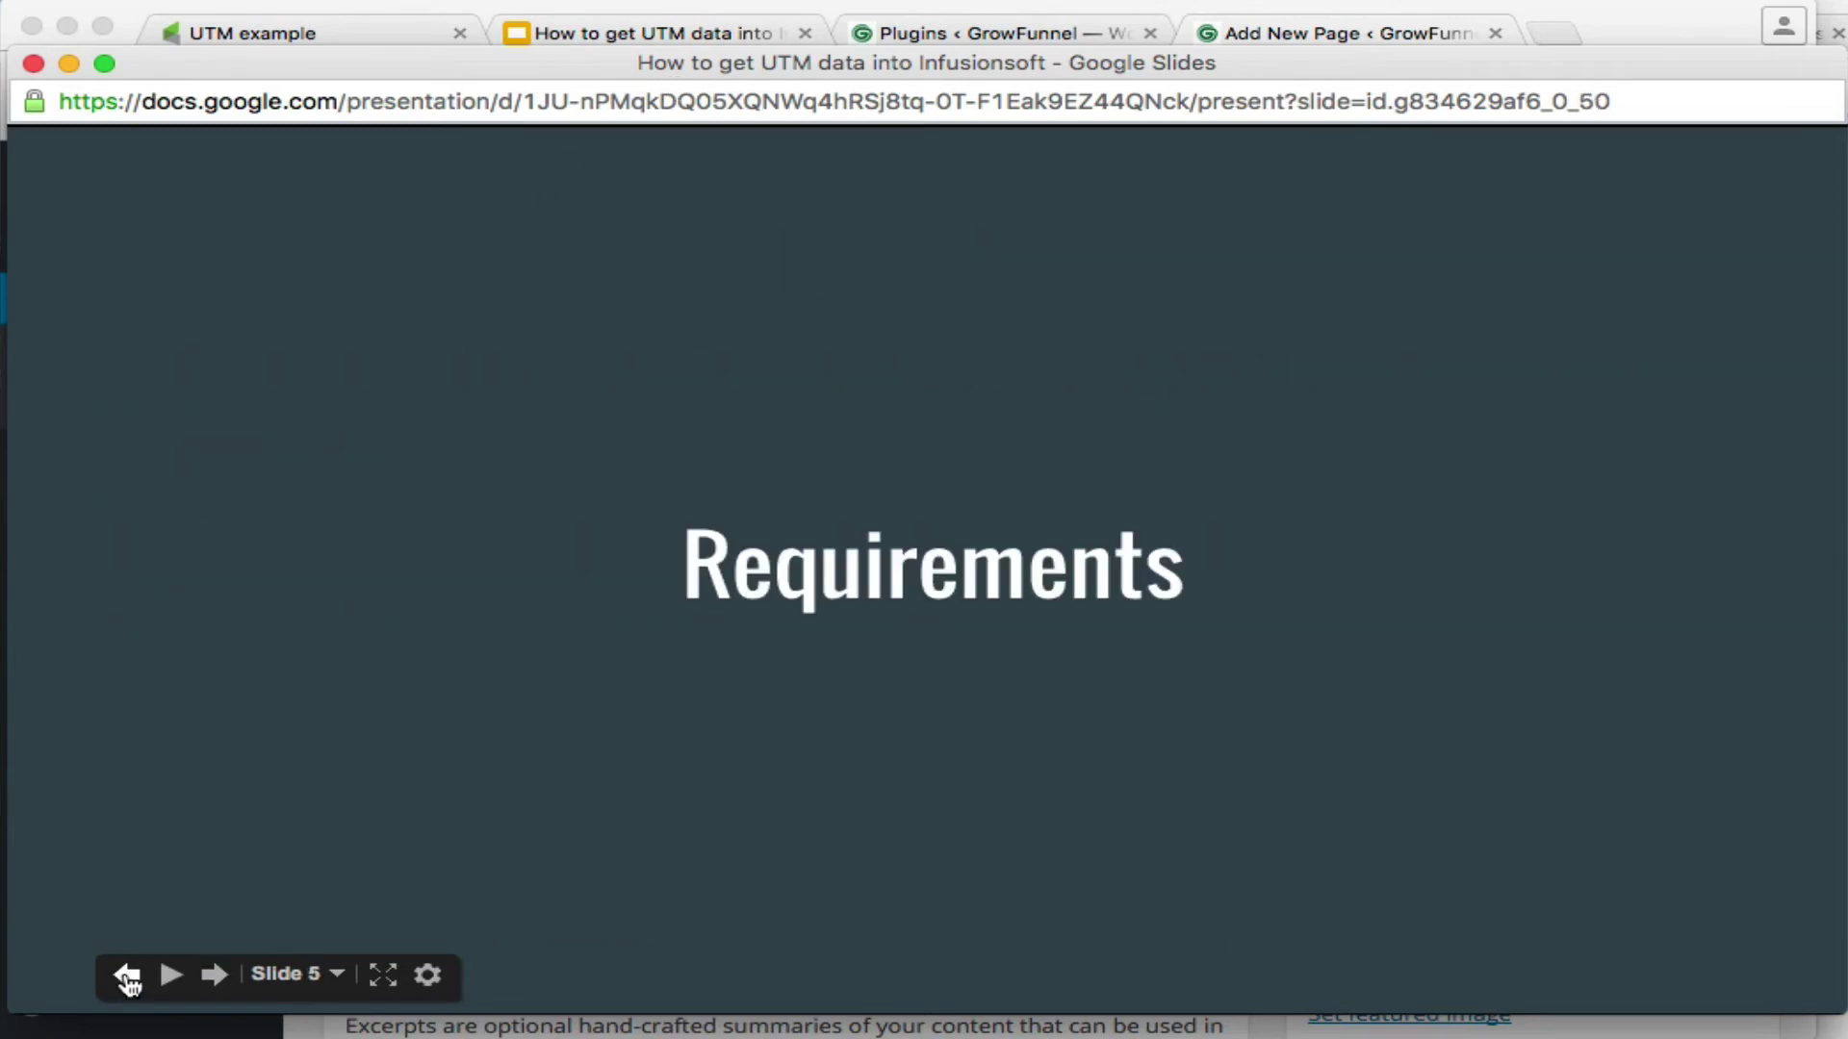
{"action": "left_click", "coordinate": [127, 976]}
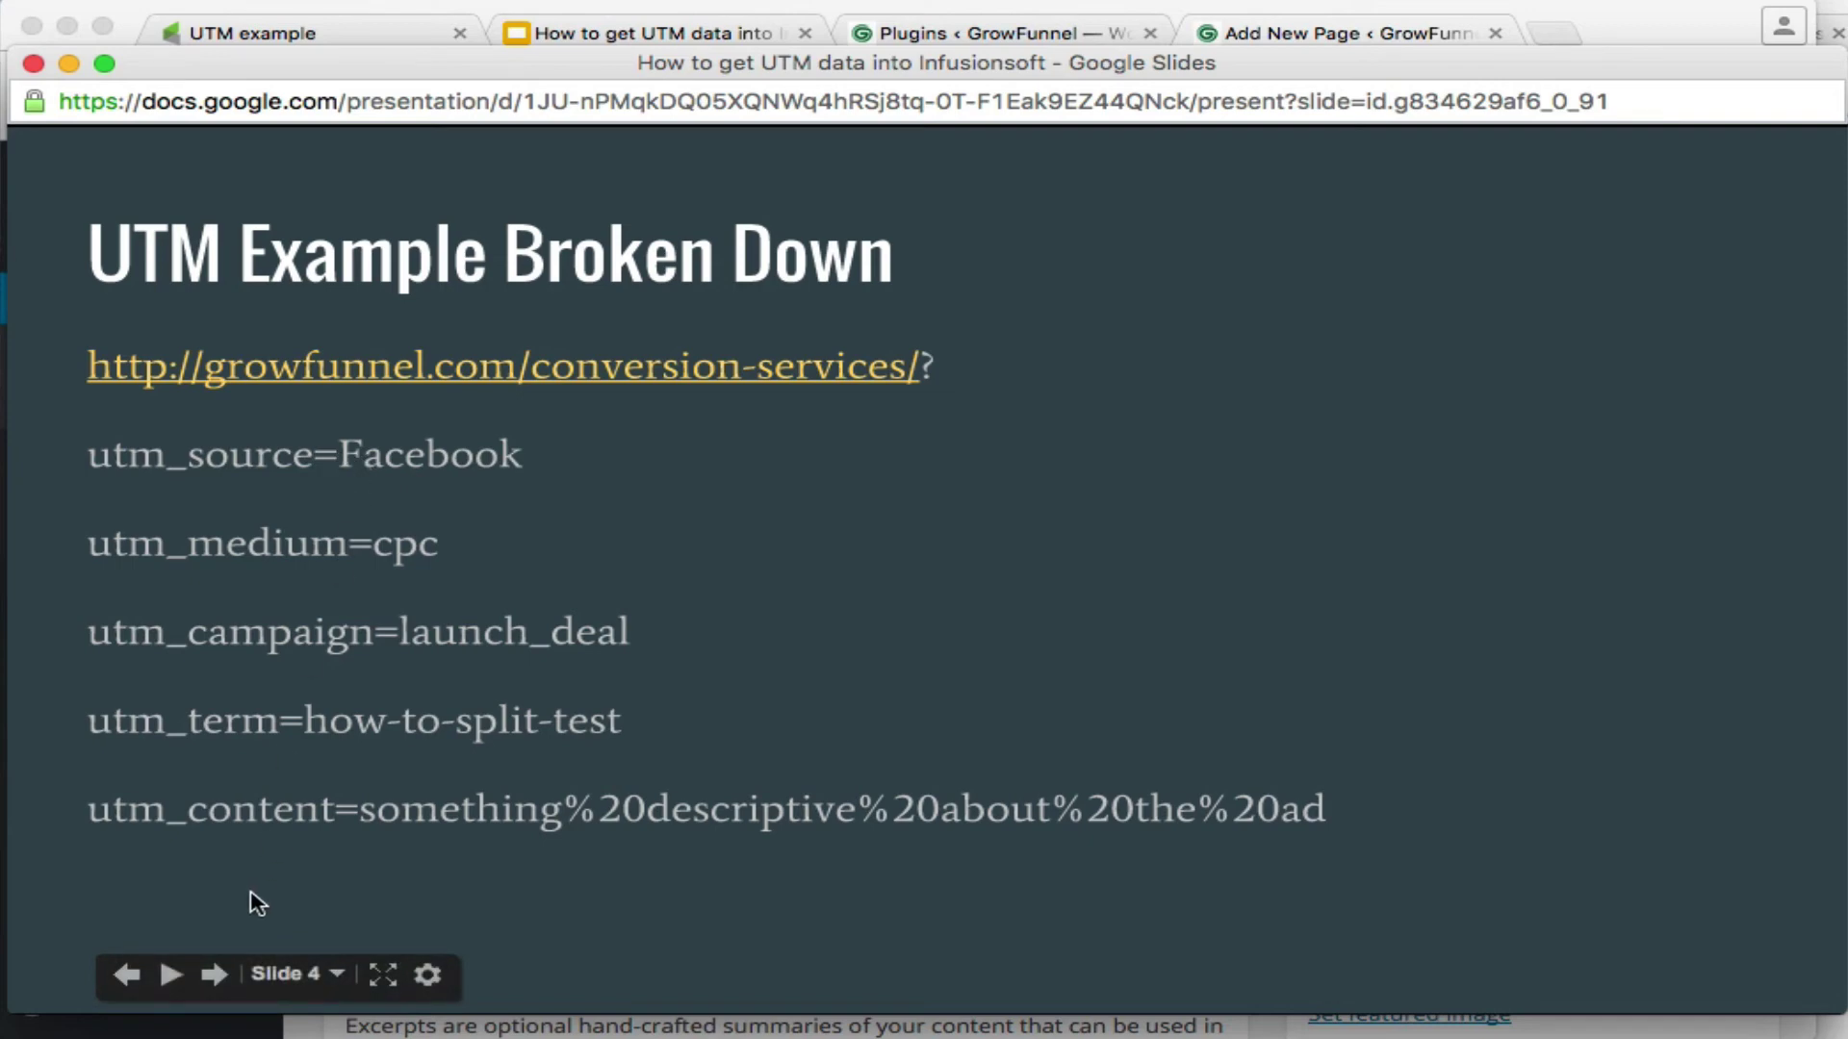
Step: Advance to the 'Step 3: Wordpress' slide, then return to the WordPress page editor
{"action": "left_click", "coordinate": [213, 975]}
{"action": "left_click", "coordinate": [212, 975]}
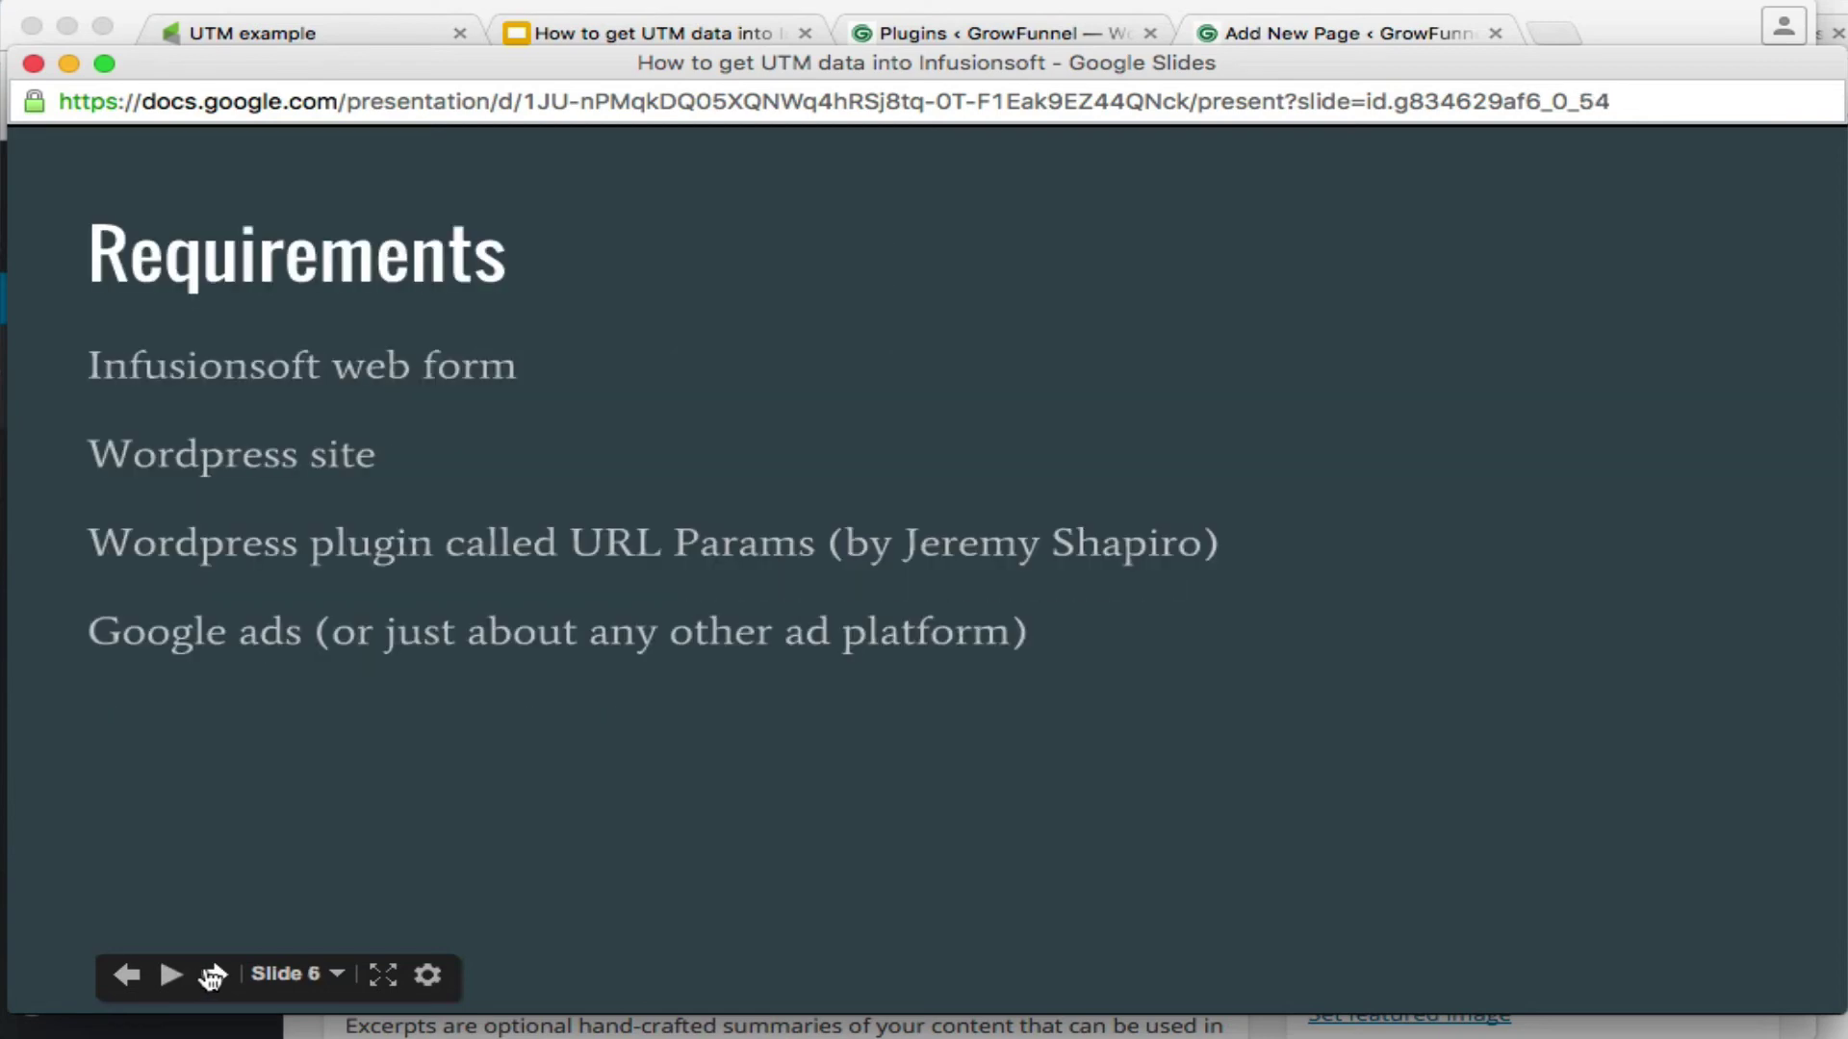
{"action": "left_click", "coordinate": [213, 975]}
{"action": "left_click", "coordinate": [213, 975]}
{"action": "left_click", "coordinate": [213, 975]}
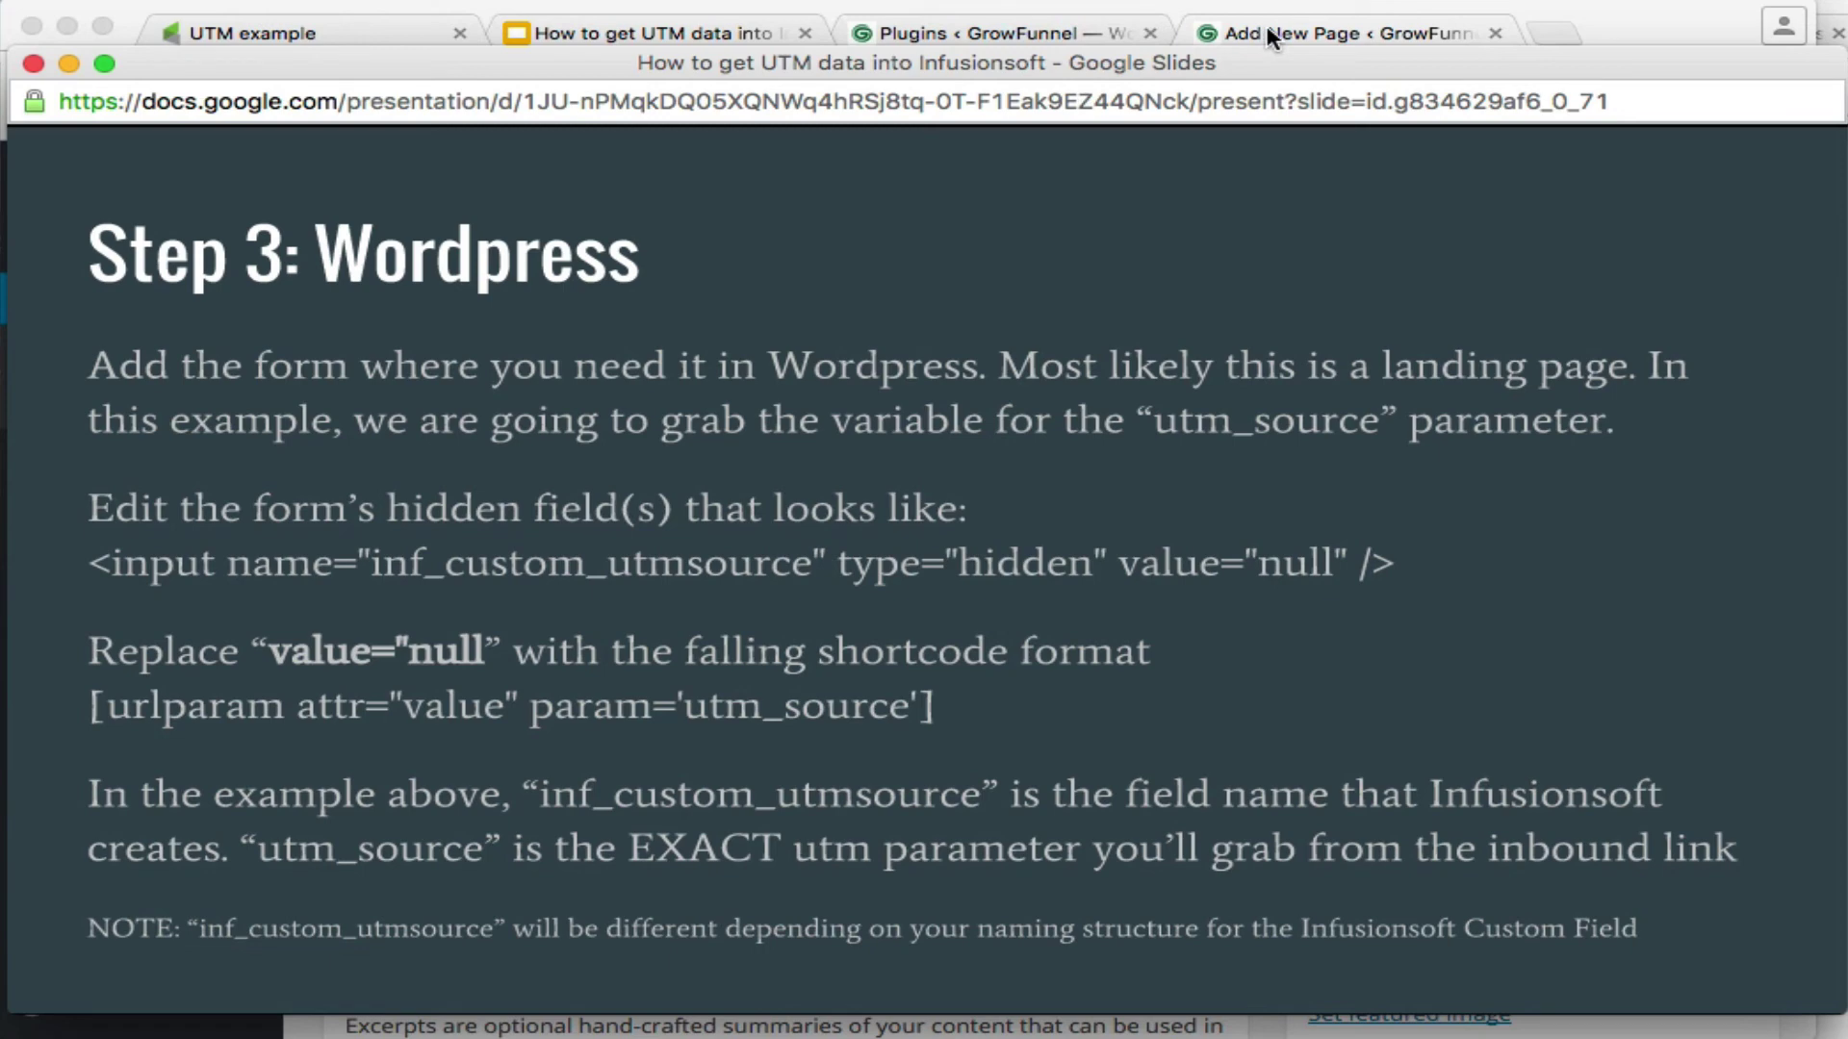
{"action": "left_click", "coordinate": [1323, 37]}
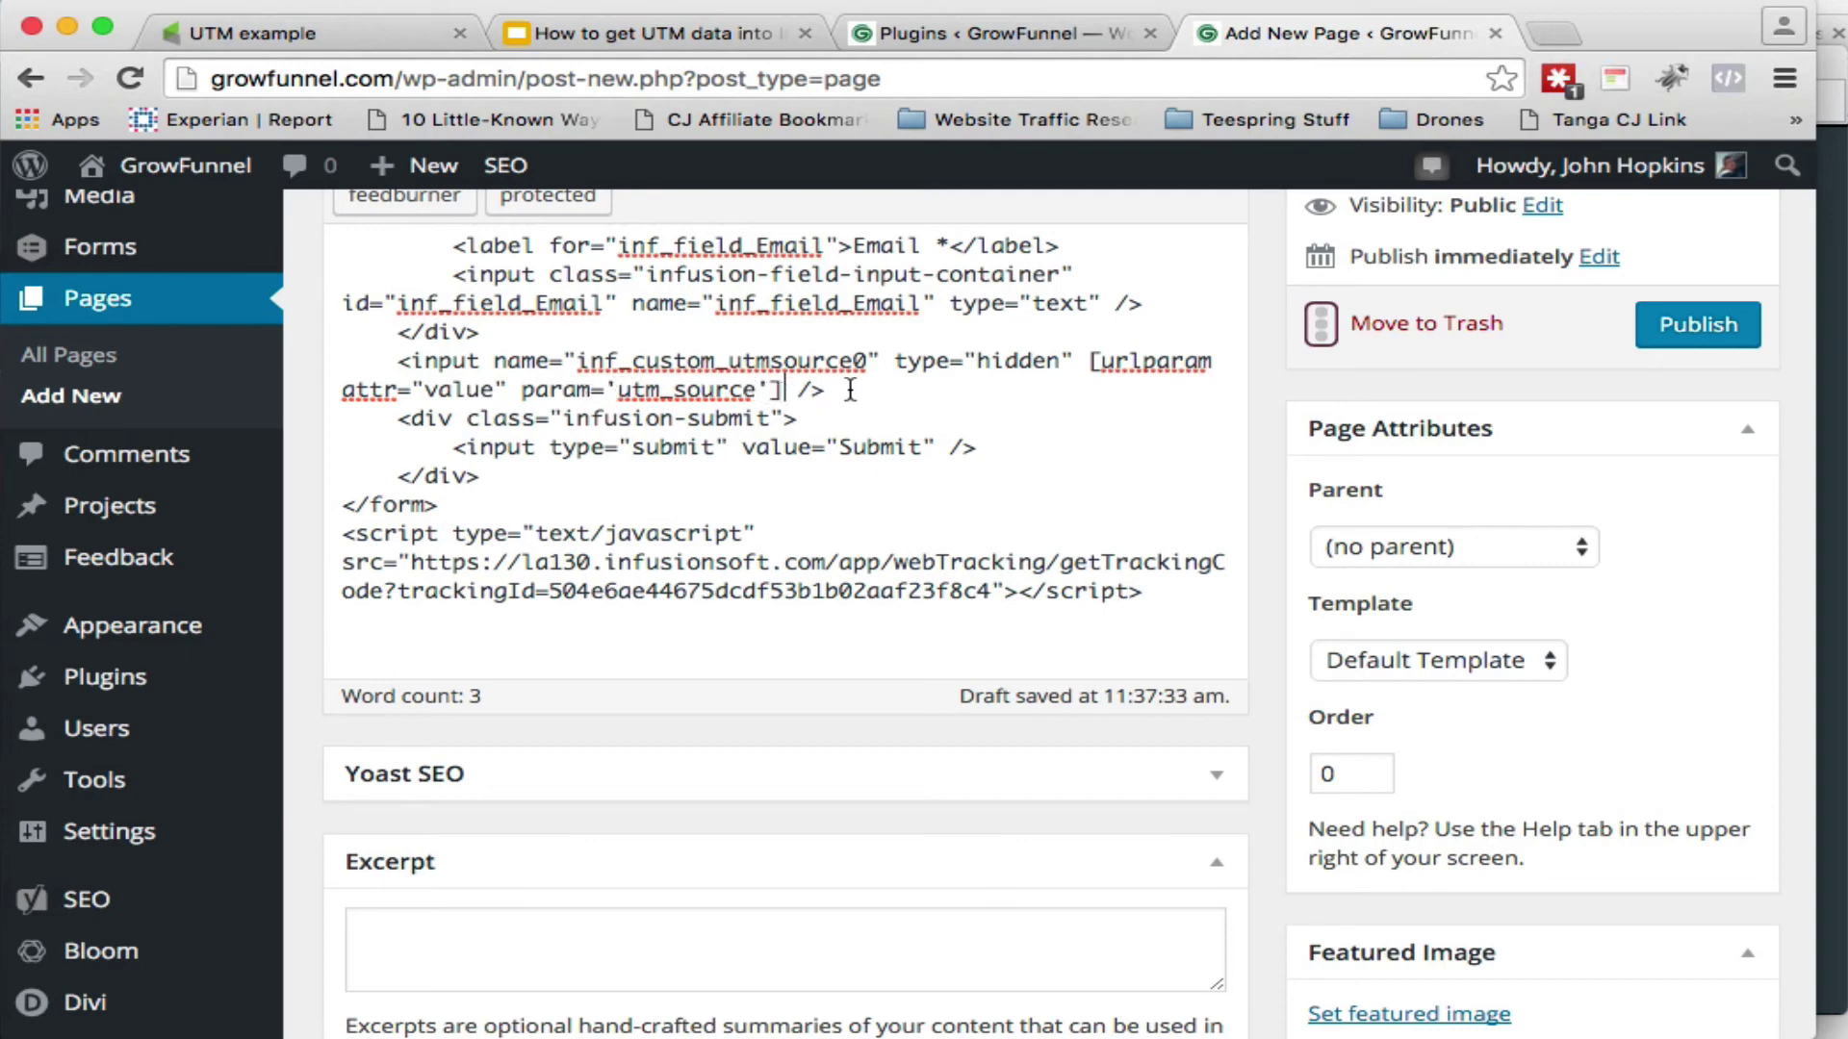
Step: Publish 'johns test UTM page' with the urlparam hidden field and view the live page
{"action": "left_click_drag", "start_coordinate": [785, 390], "coordinate": [1088, 360]}
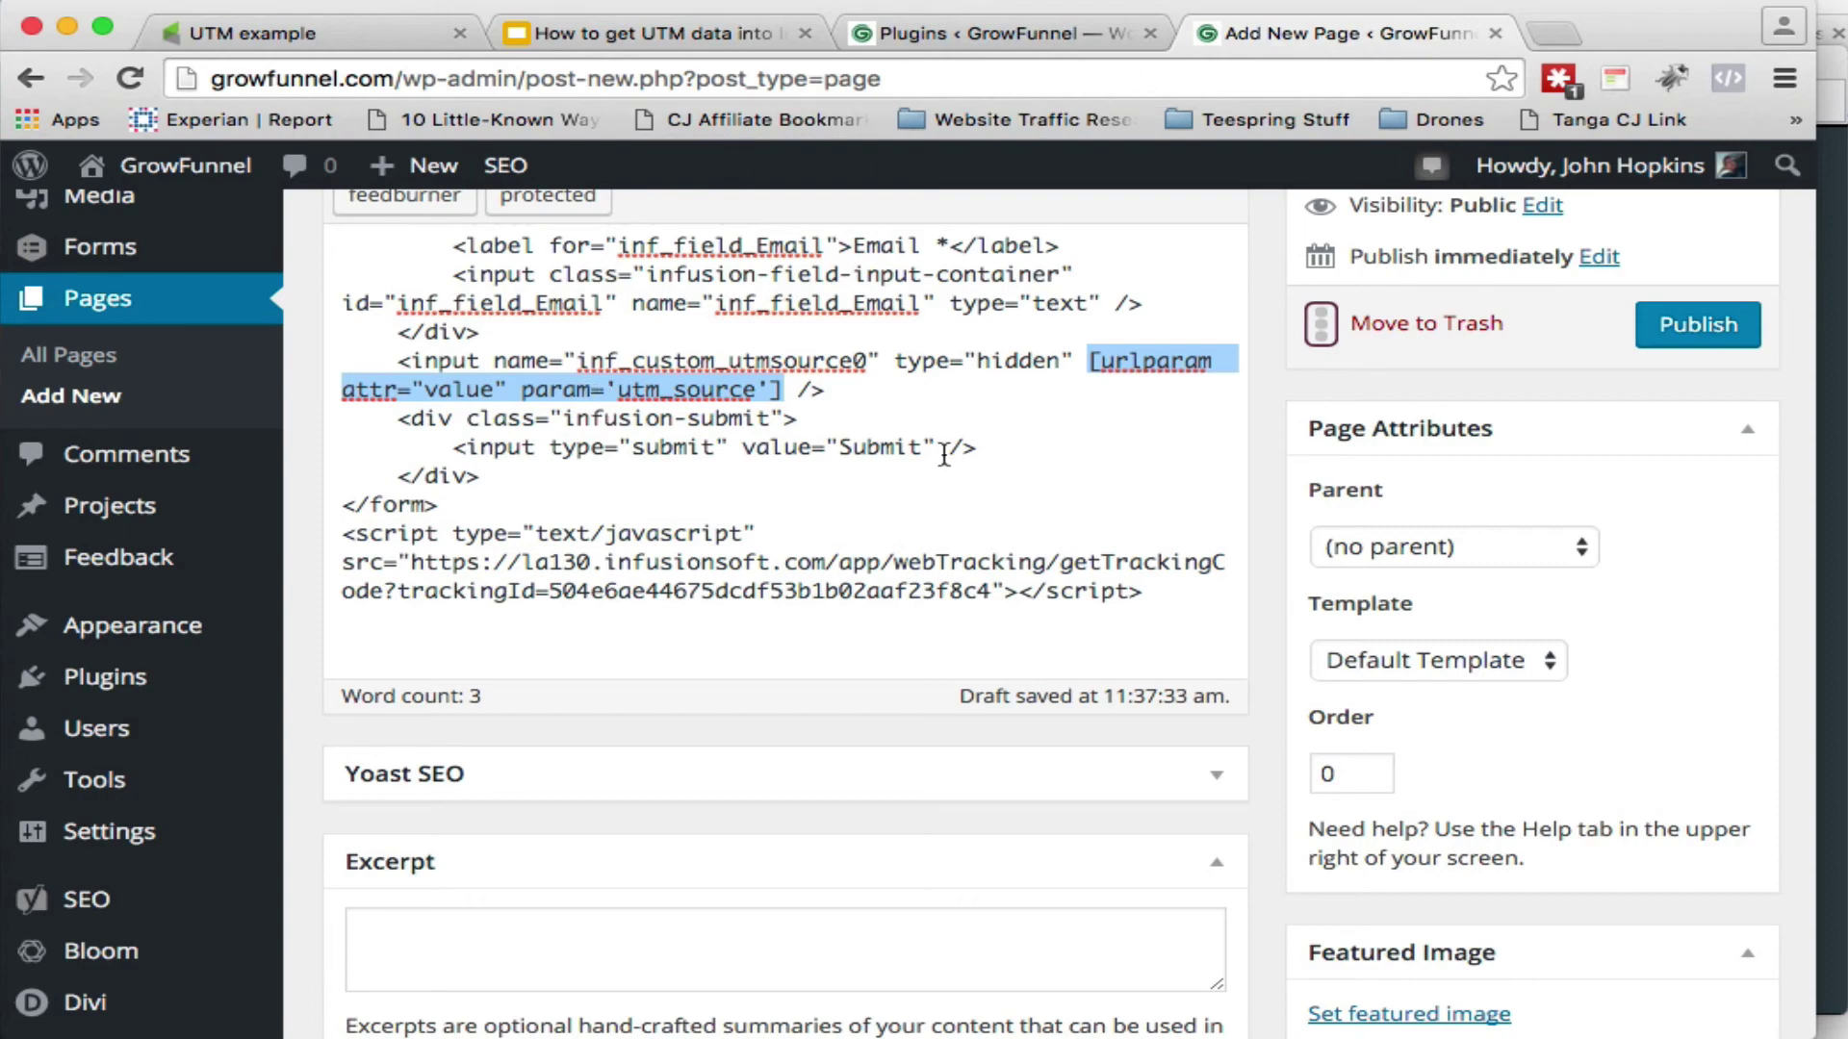
{"action": "scroll", "coordinate": [944, 455], "scroll_direction": "up", "scroll_amount": 5}
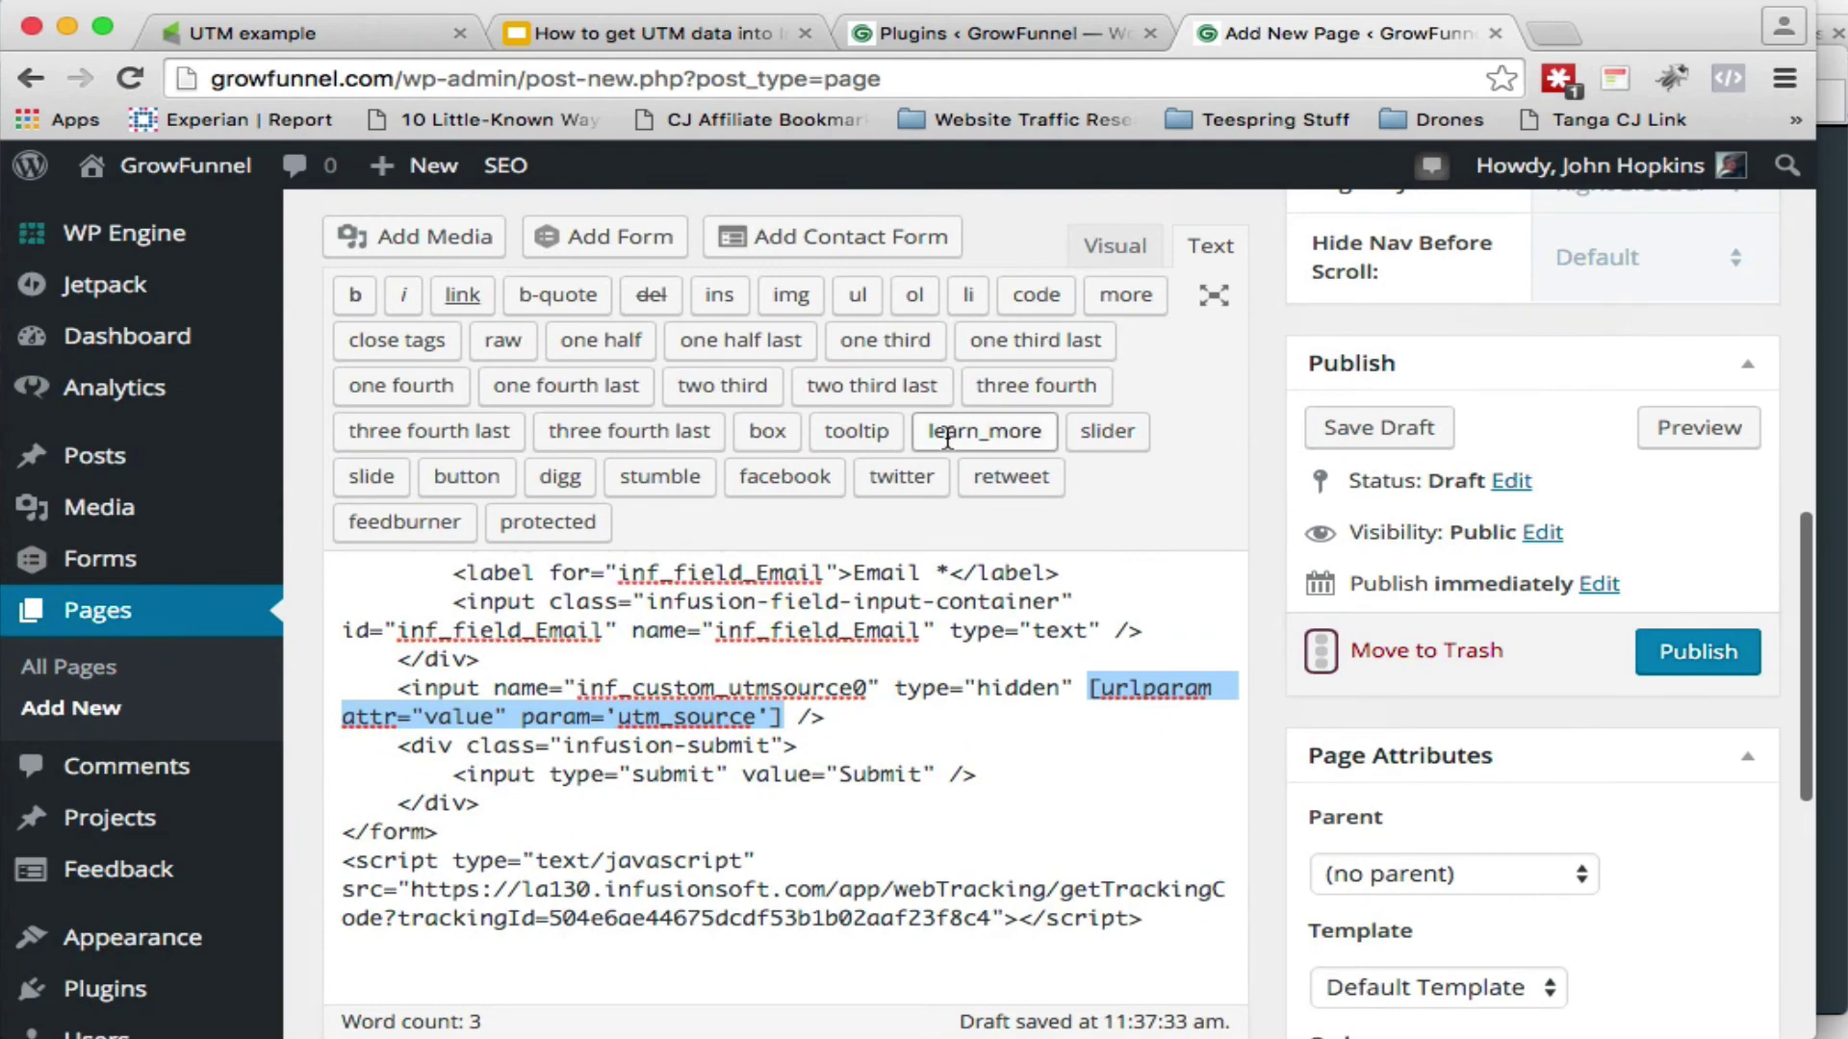
{"action": "scroll", "coordinate": [948, 438], "scroll_direction": "up", "scroll_amount": 3}
{"action": "left_click", "coordinate": [1676, 780]}
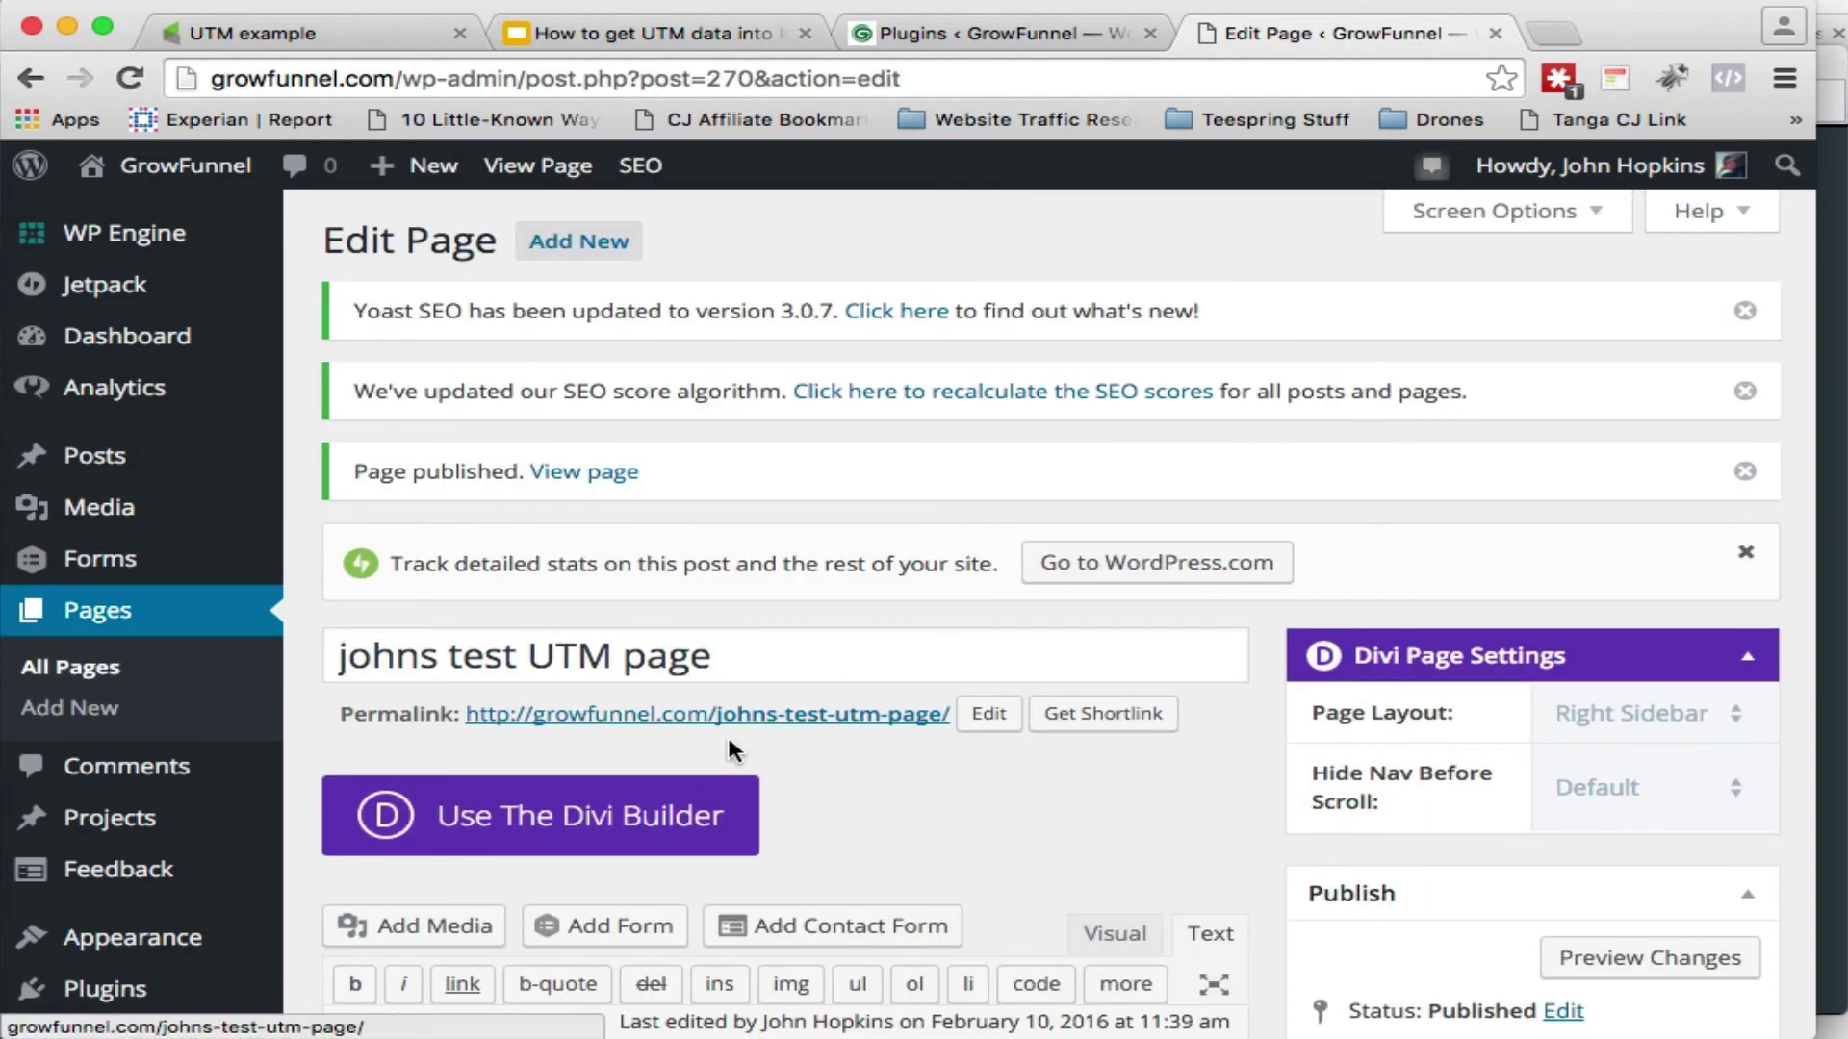
{"action": "left_click", "coordinate": [833, 714]}
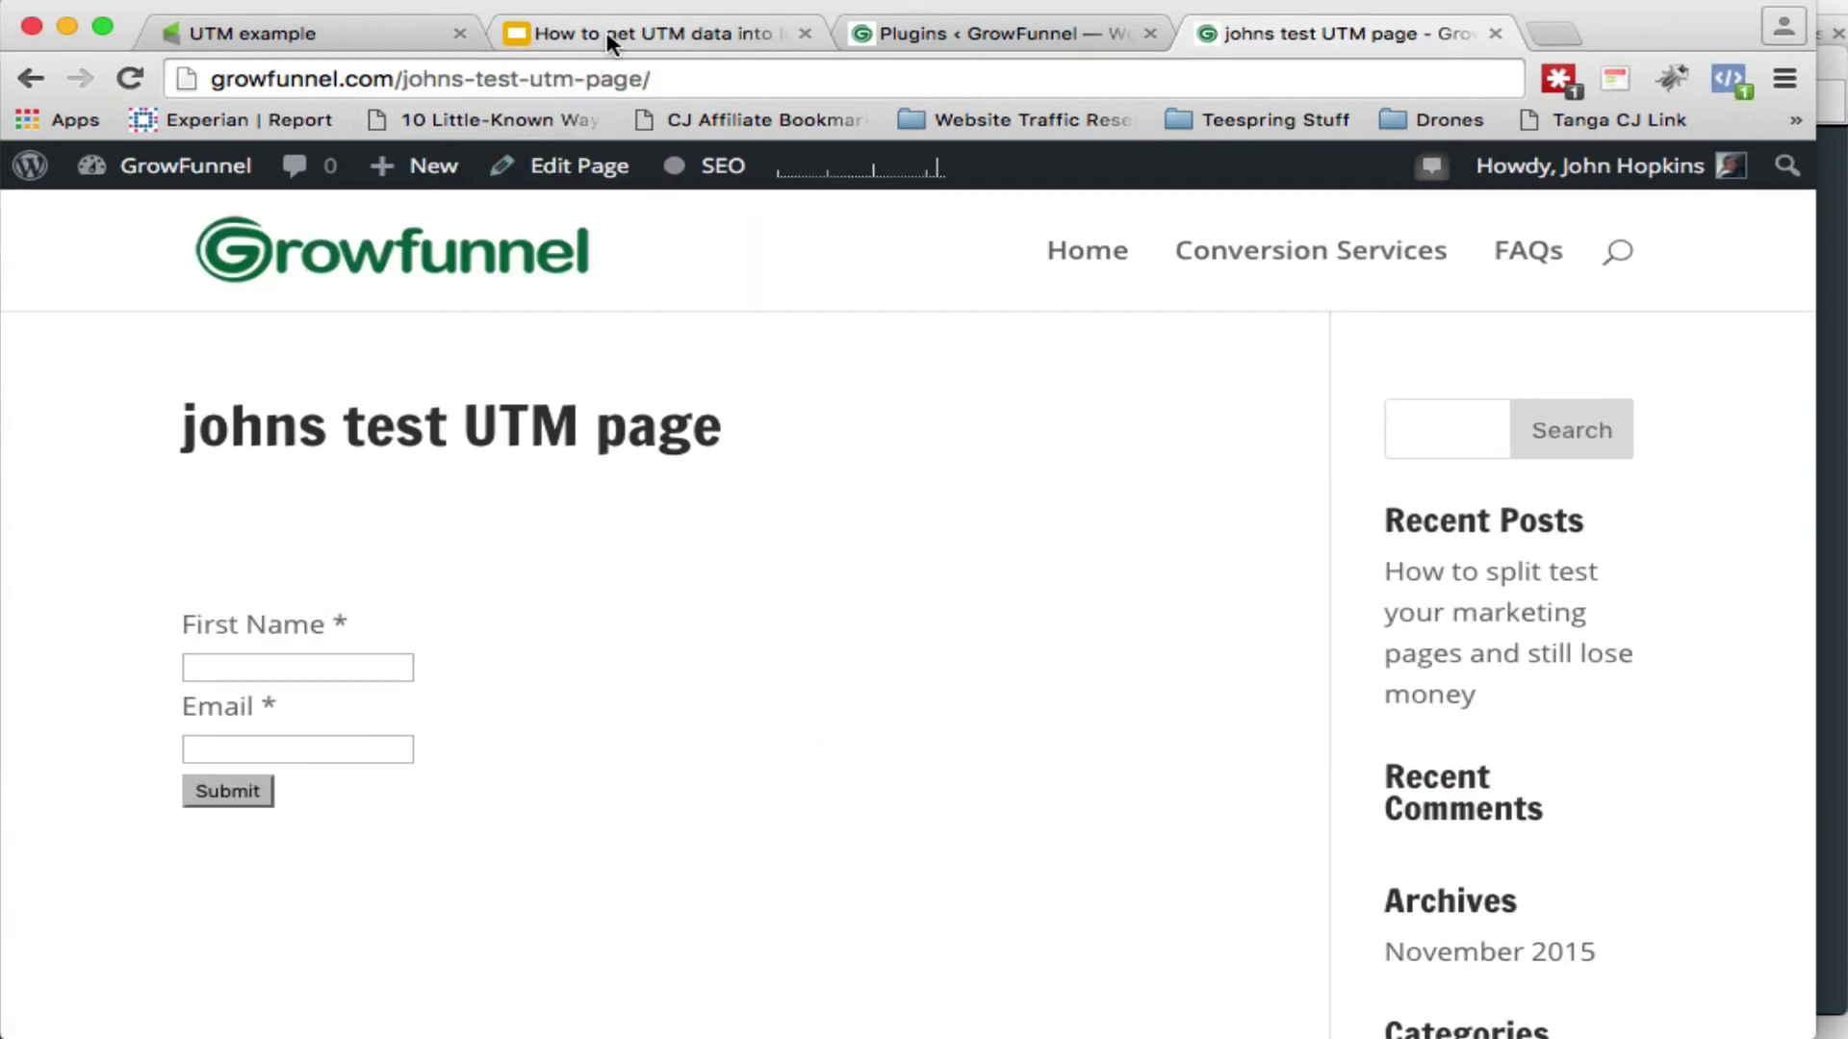
Step: Step the presentation back to the 'UTM Example Broken Down' slide listing each UTM parameter
{"action": "left_click", "coordinate": [1838, 202]}
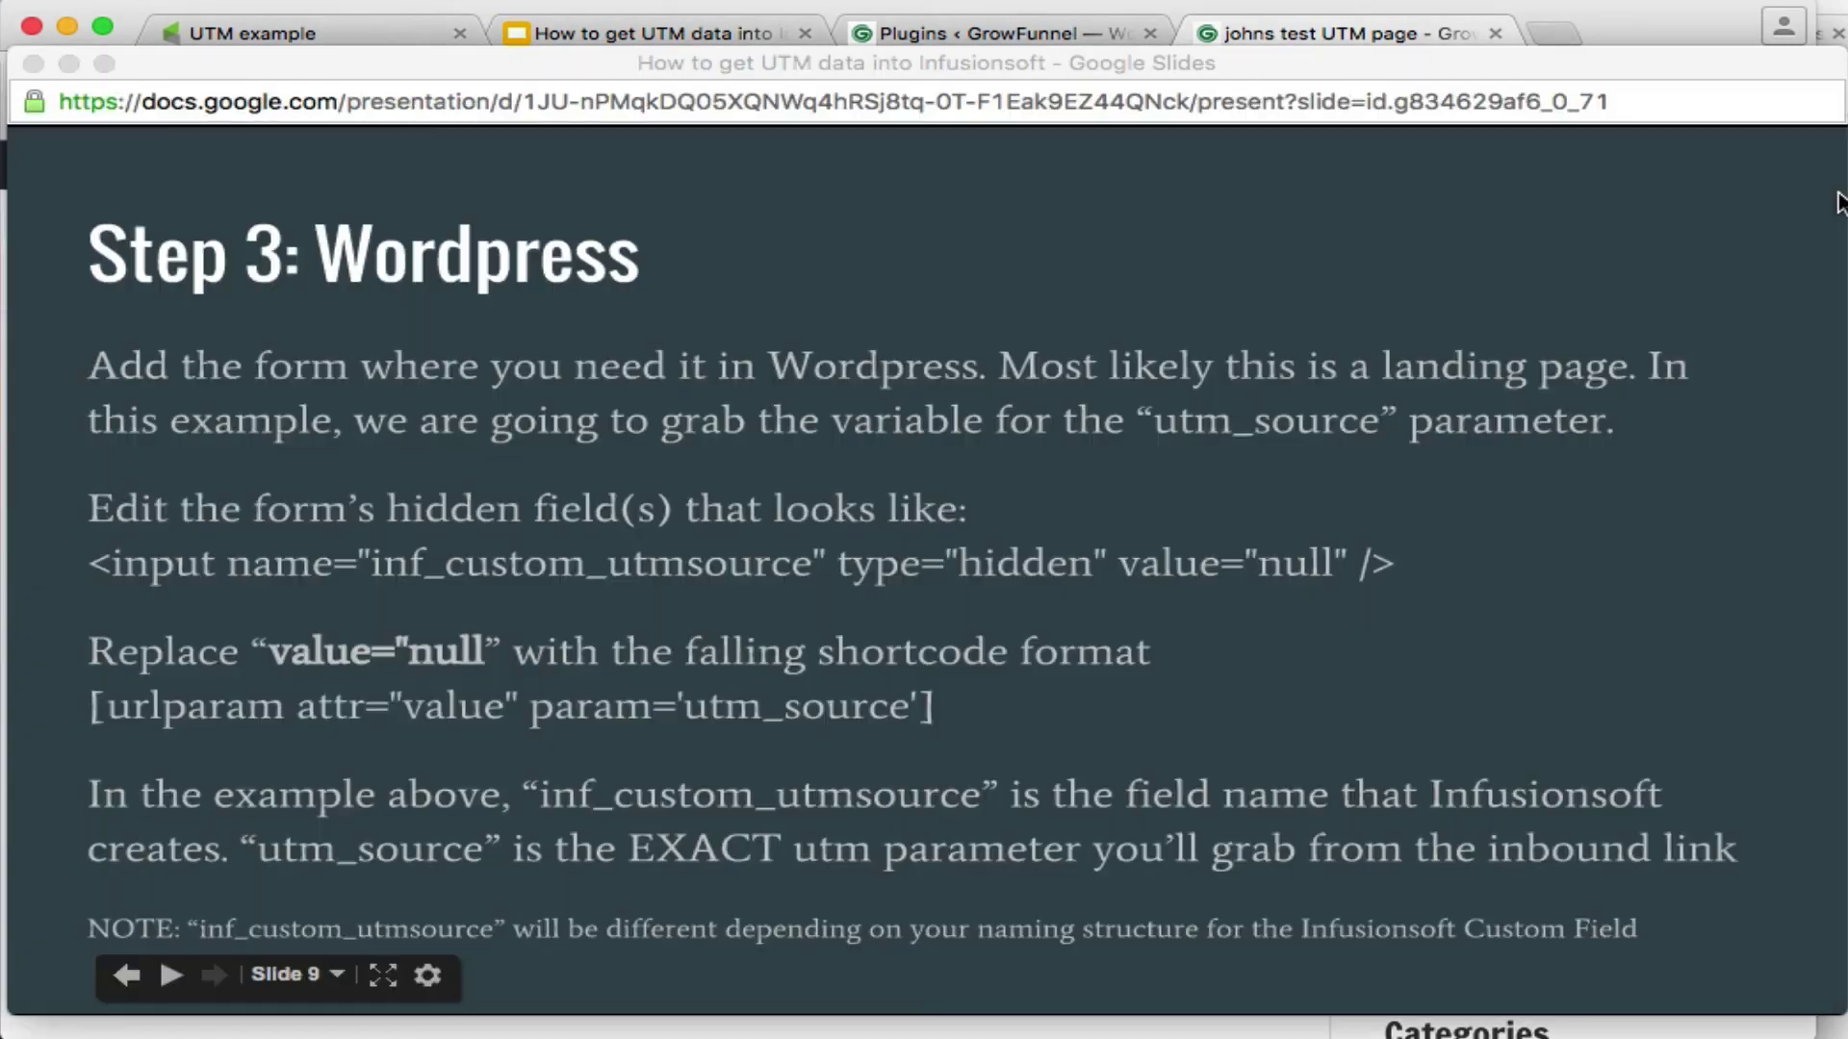
{"action": "left_click", "coordinate": [126, 976]}
{"action": "left_click", "coordinate": [126, 976]}
{"action": "left_click", "coordinate": [126, 976]}
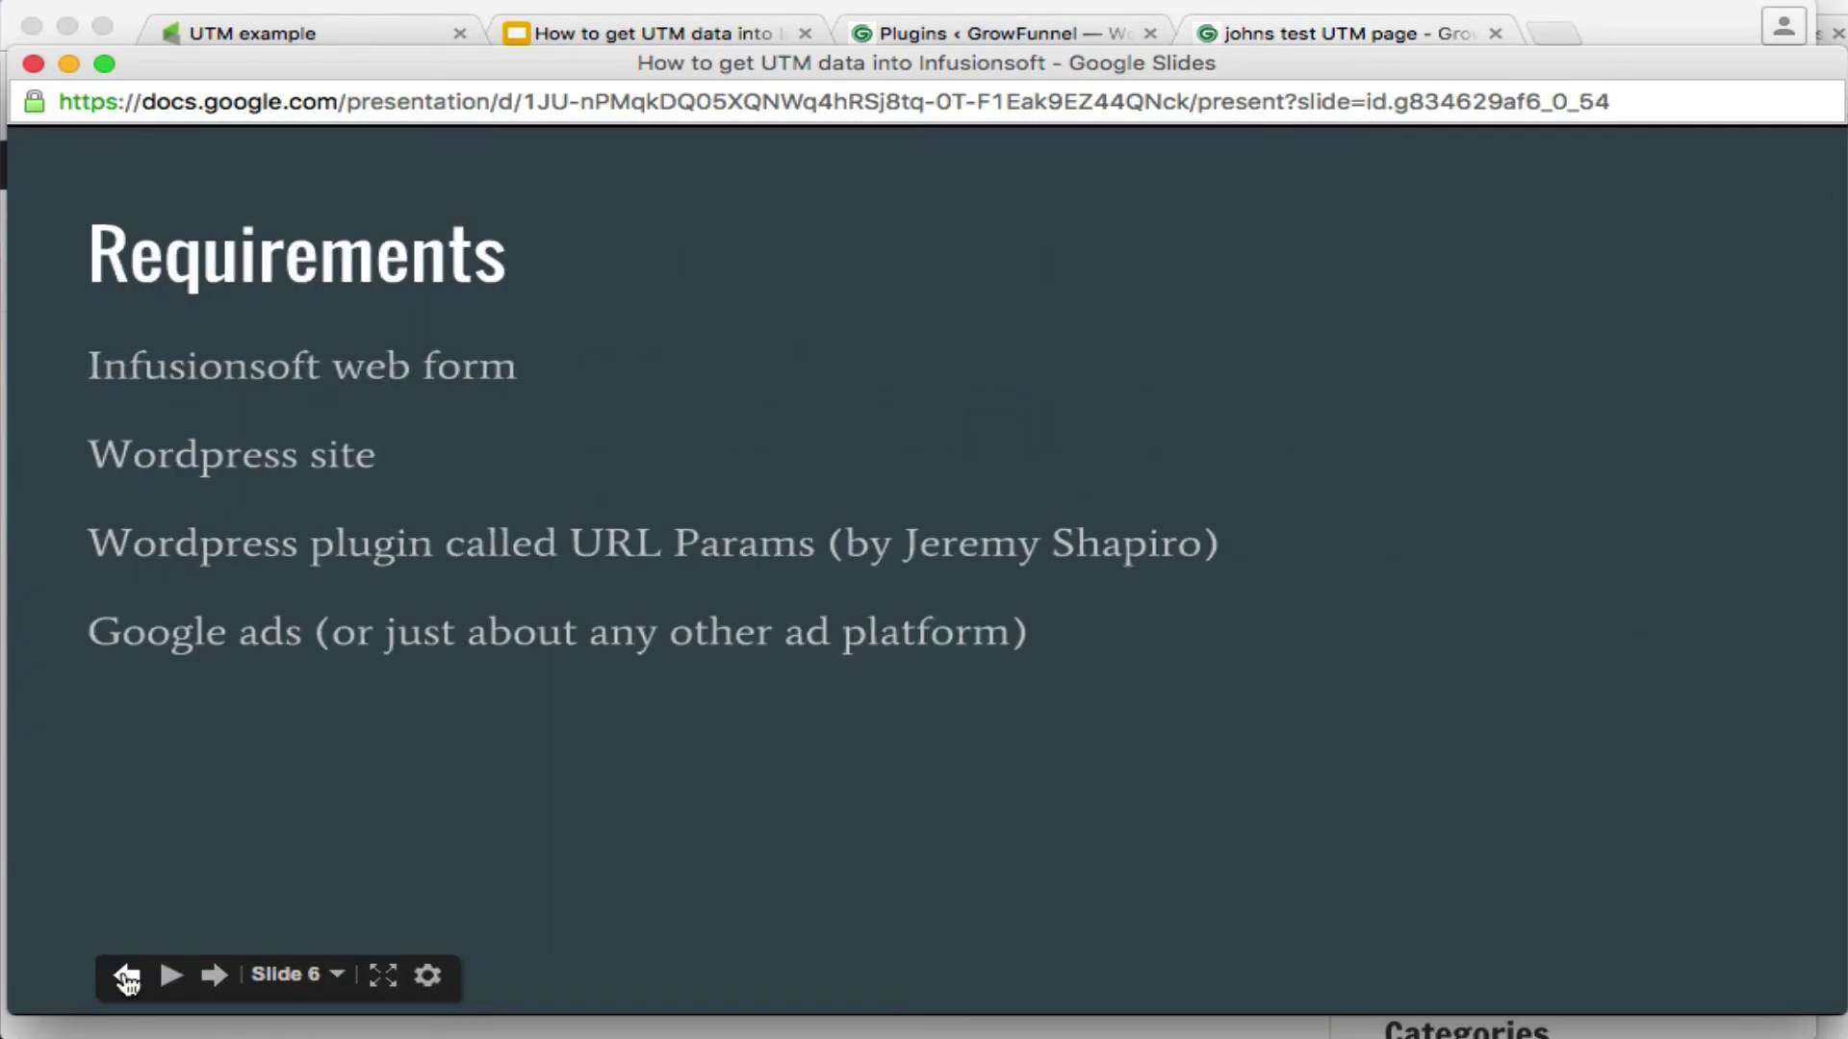
{"action": "left_click", "coordinate": [126, 976]}
{"action": "left_click", "coordinate": [126, 975]}
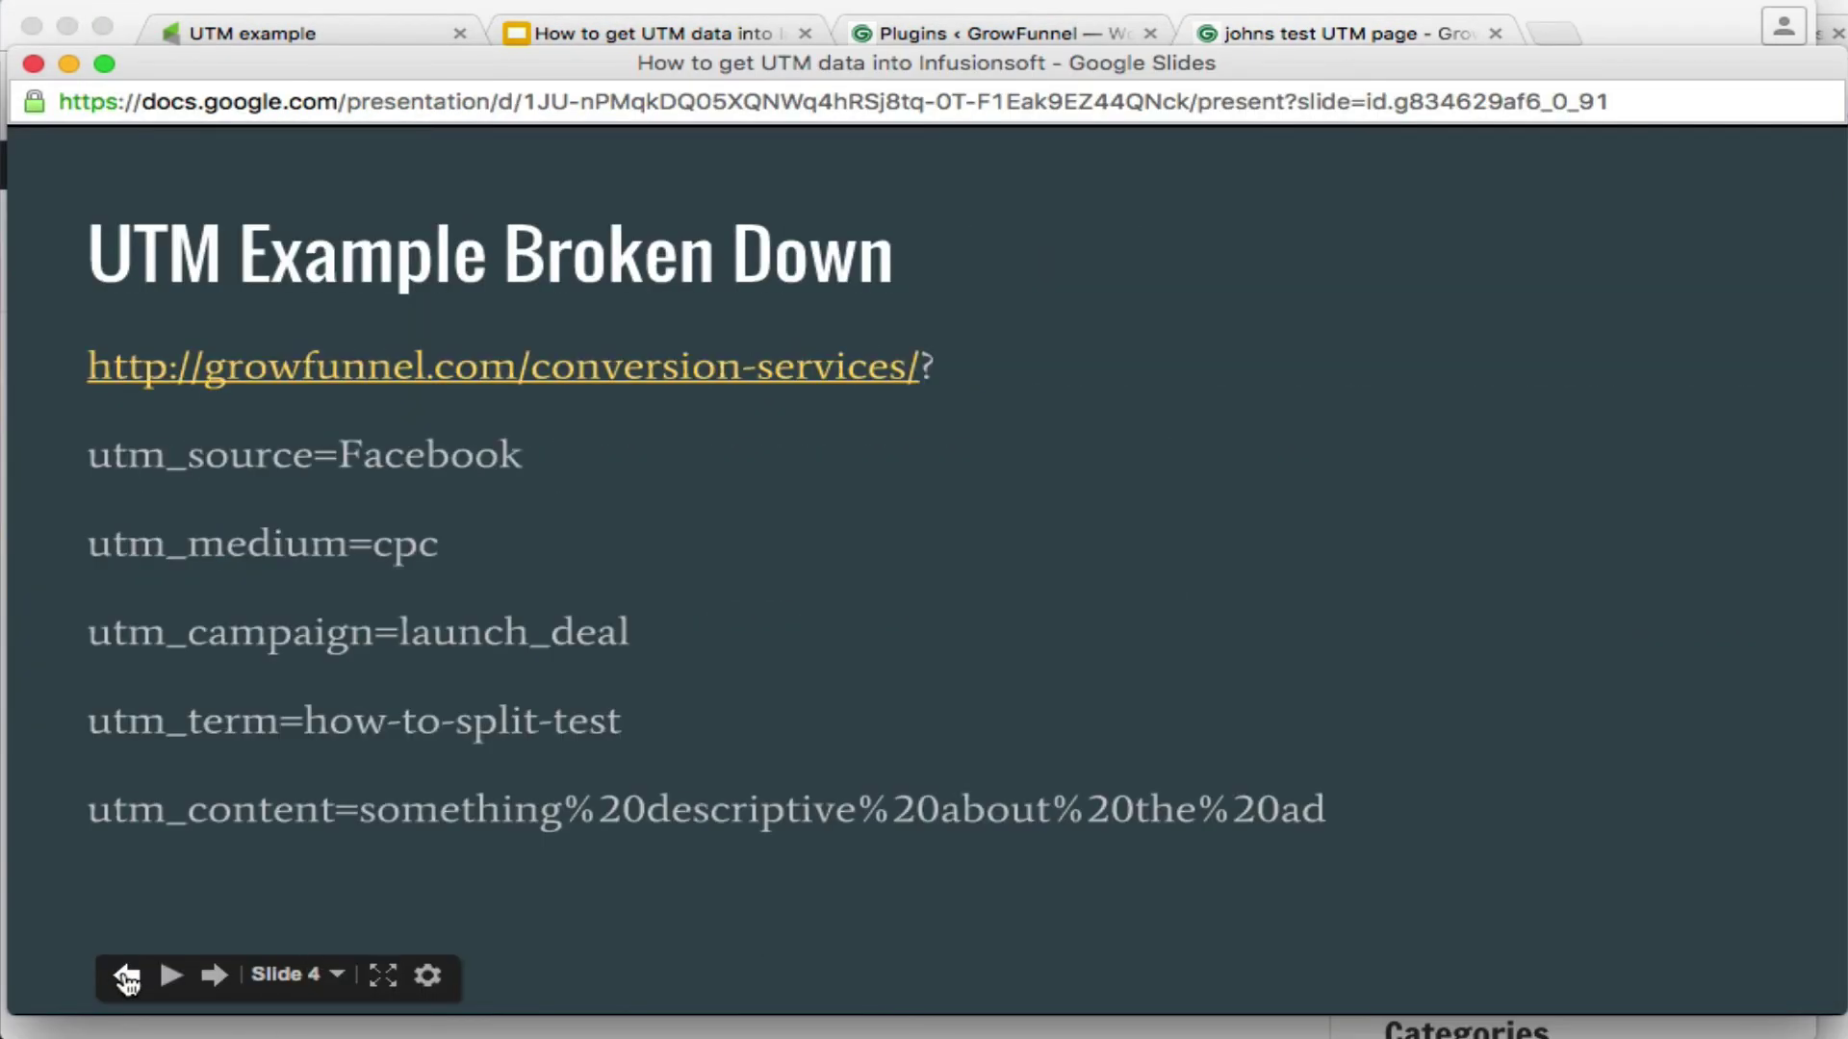
{"action": "left_click", "coordinate": [126, 976]}
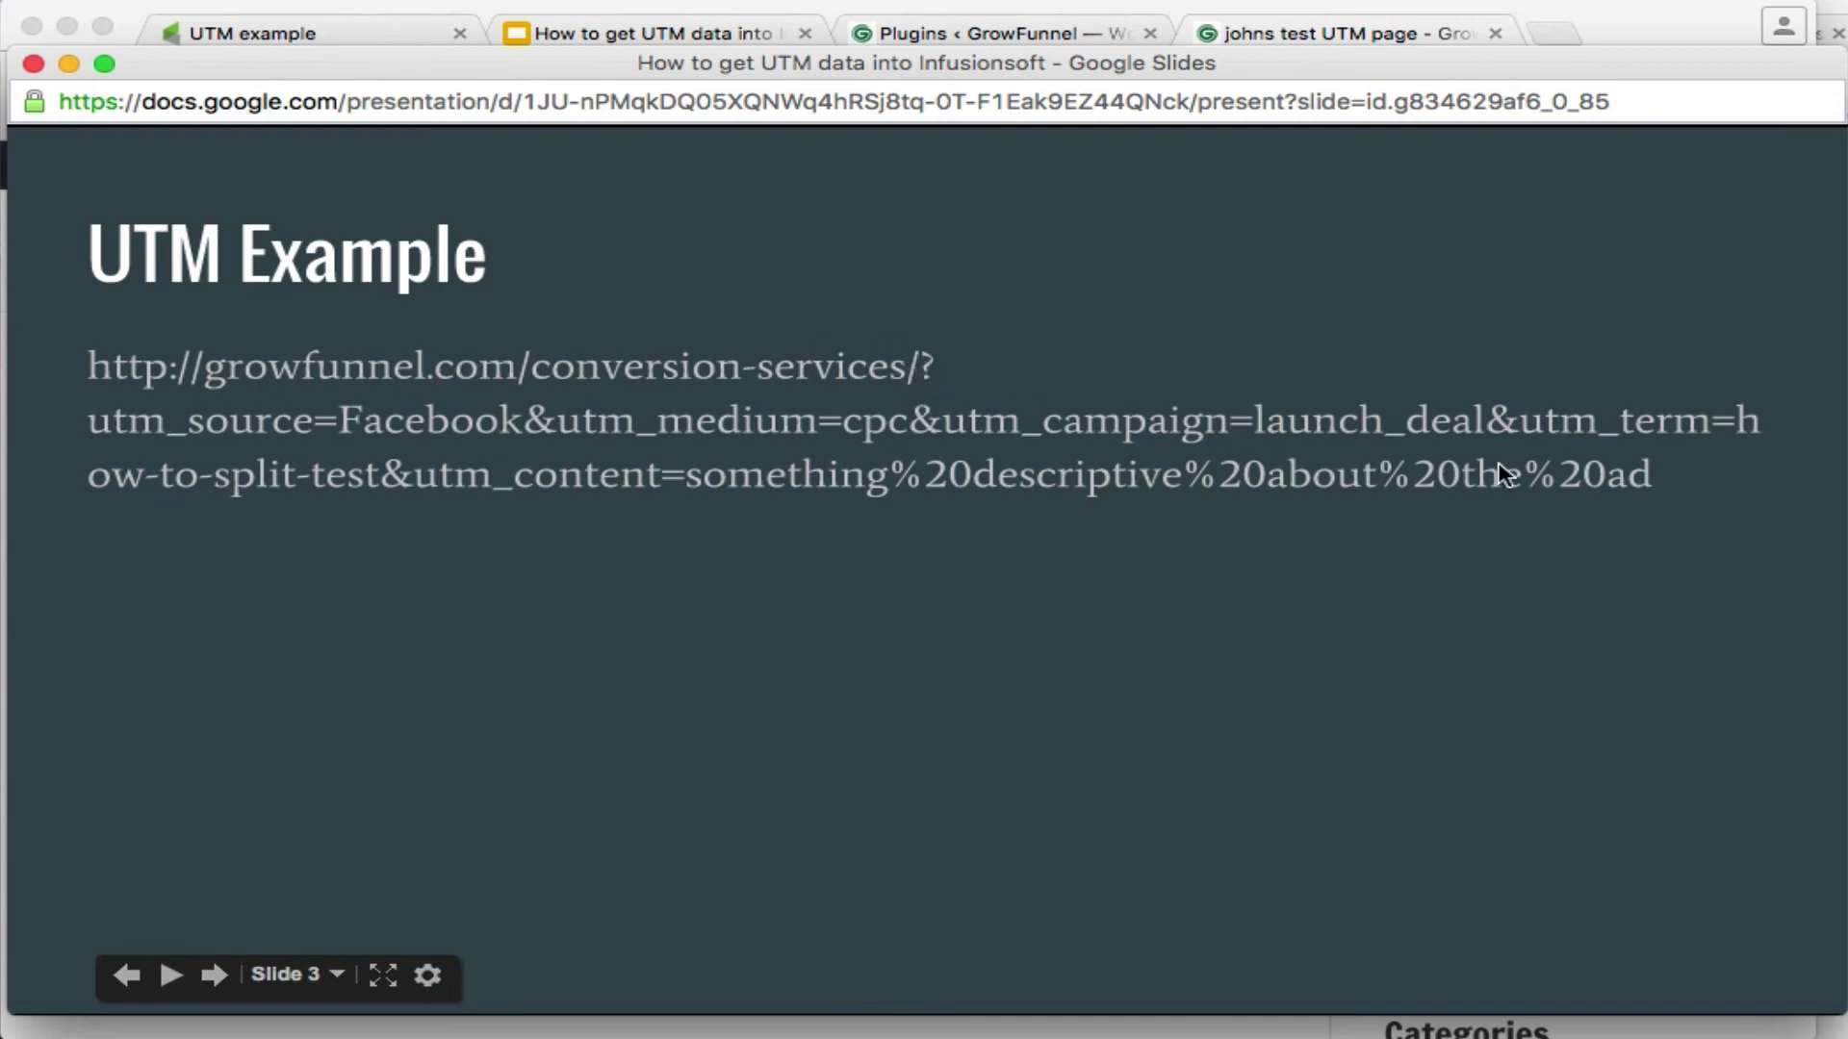
Step: Reload the test page with ?utm_source=Facebook&utm_medium=cpc&utm_campaign=launch_deal appended to its URL
{"action": "left_click", "coordinate": [1316, 34]}
{"action": "left_click", "coordinate": [691, 78]}
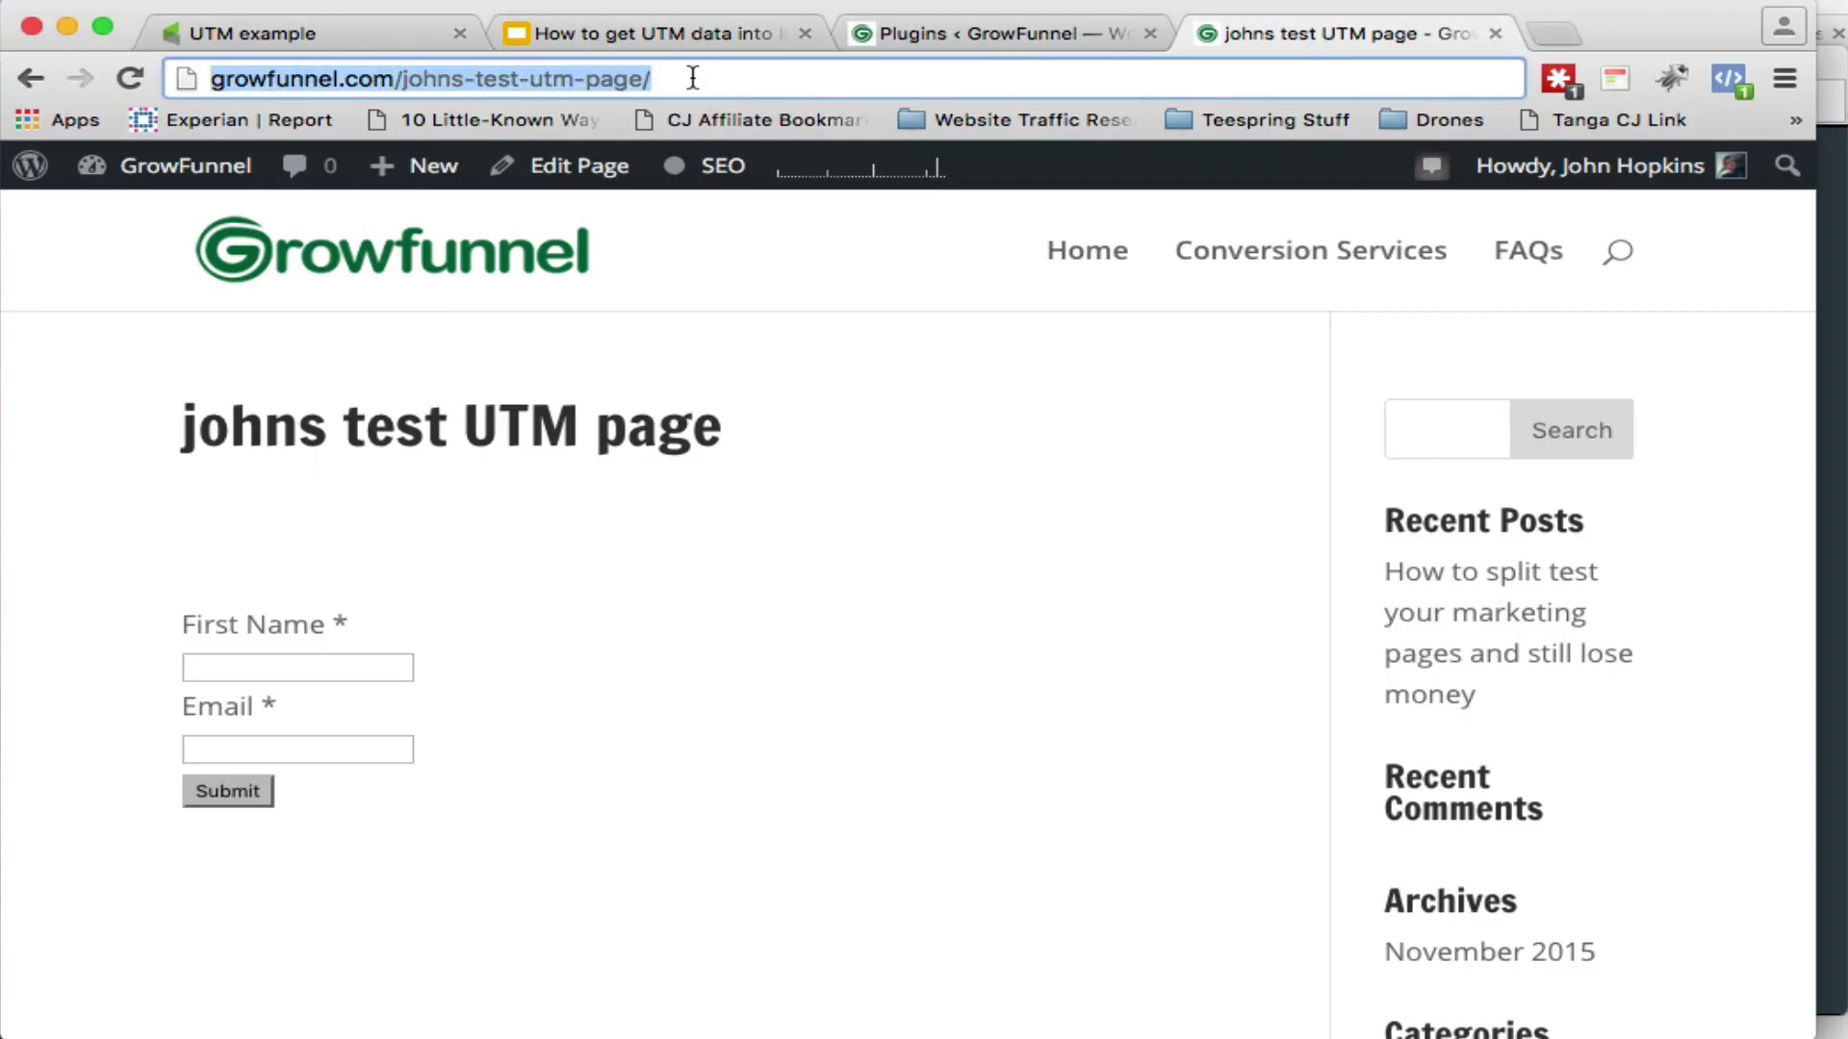
{"action": "left_click", "coordinate": [692, 78]}
{"action": "key", "text": "super+v"}
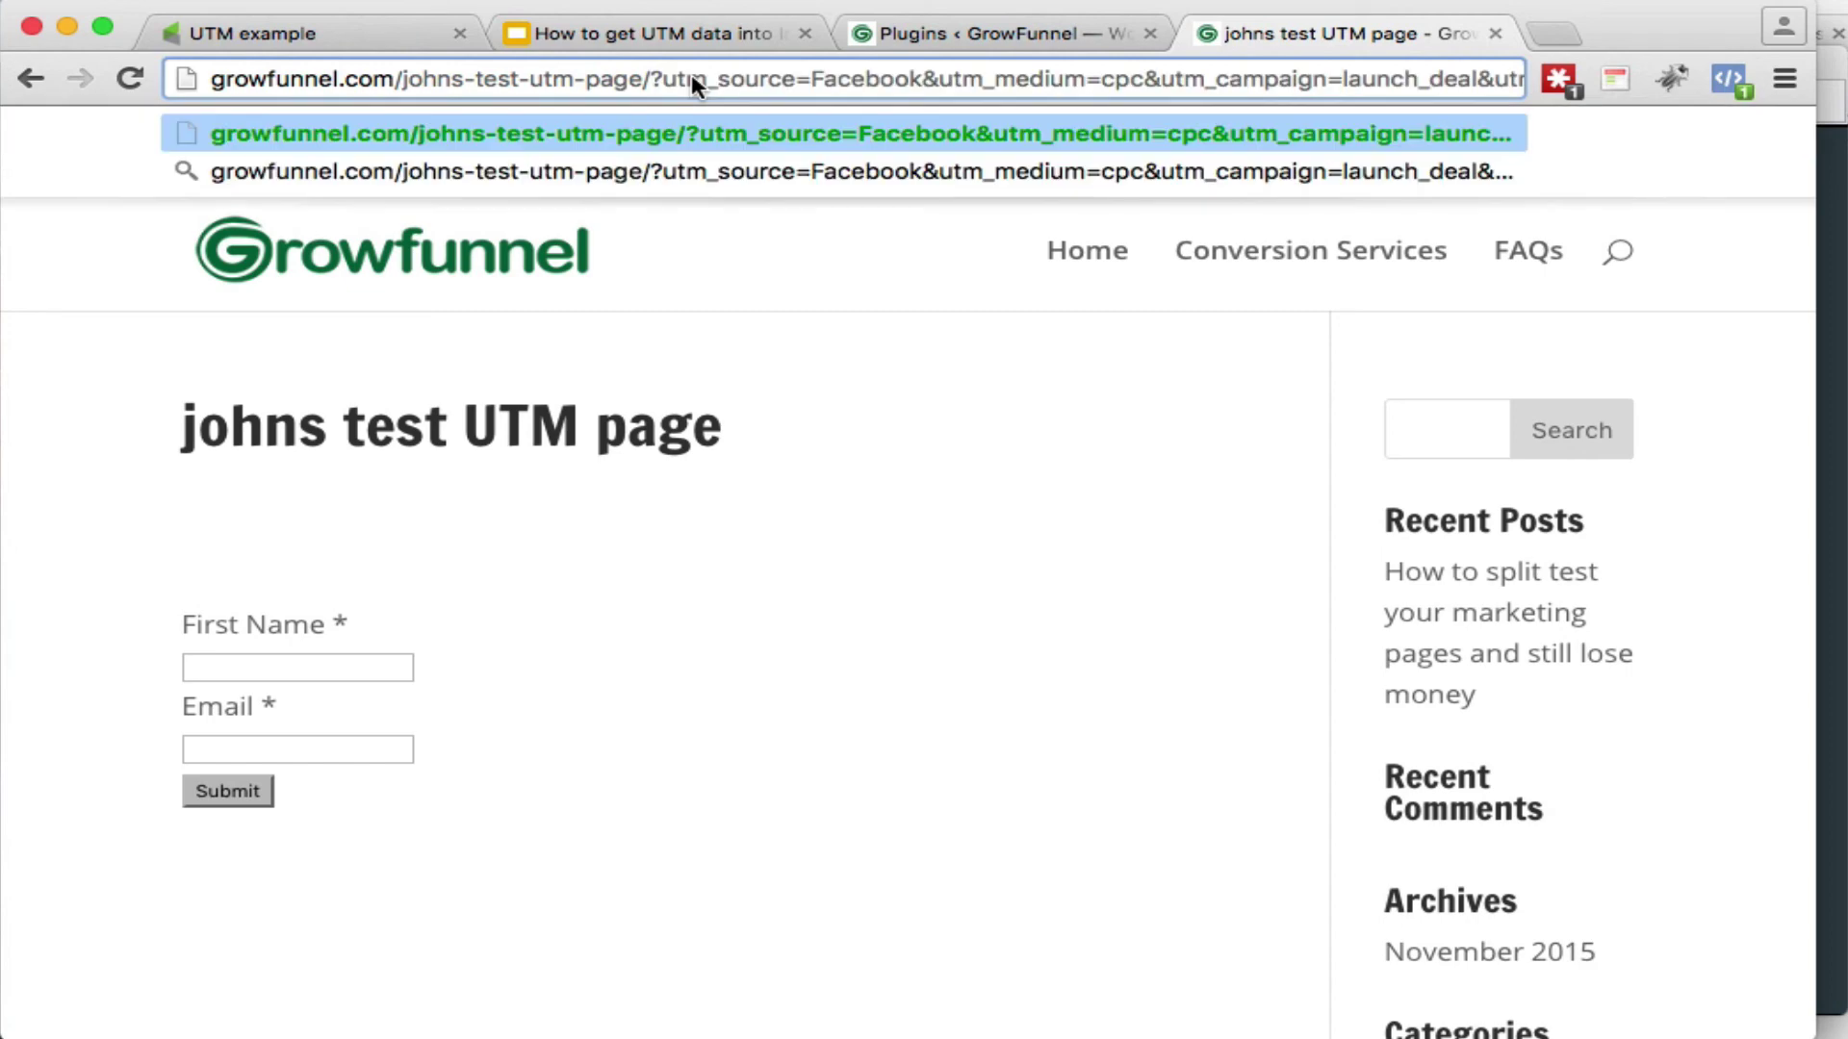
{"action": "left_click_drag", "start_coordinate": [648, 77], "coordinate": [919, 67]}
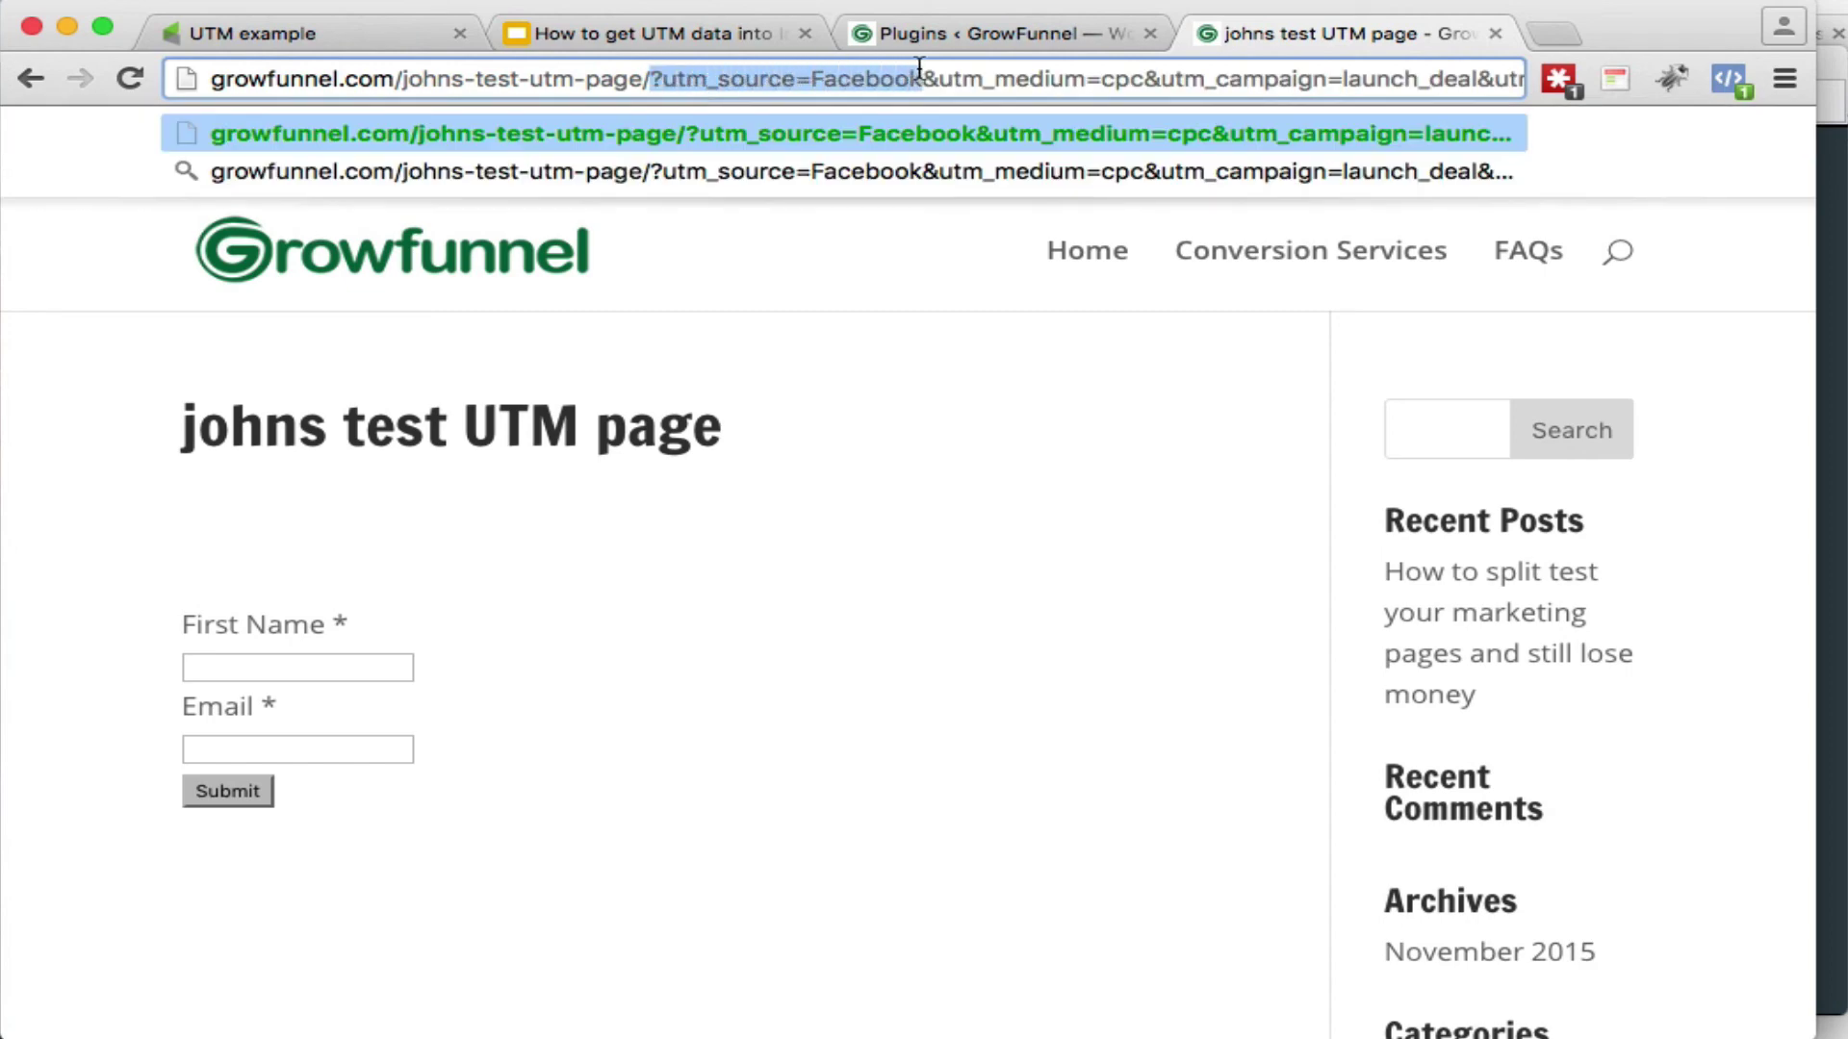
{"action": "left_click", "coordinate": [782, 77]}
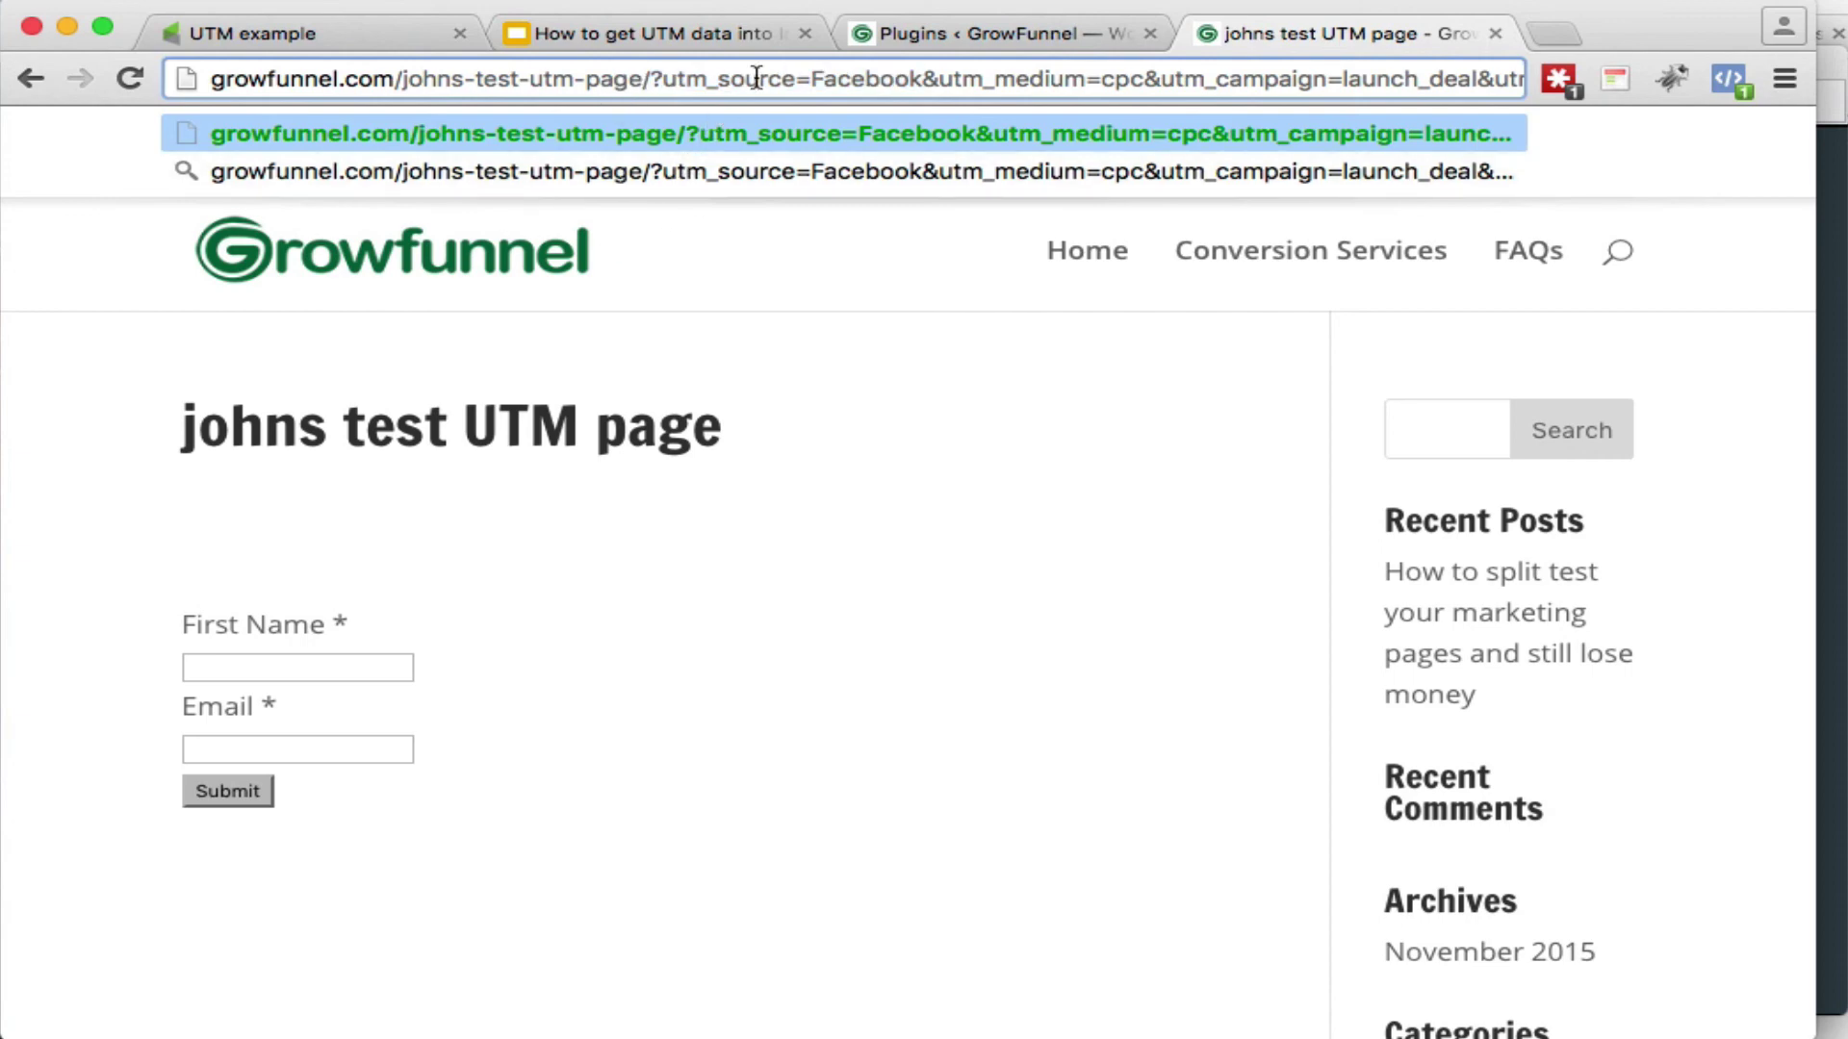
{"action": "key", "text": "Return"}
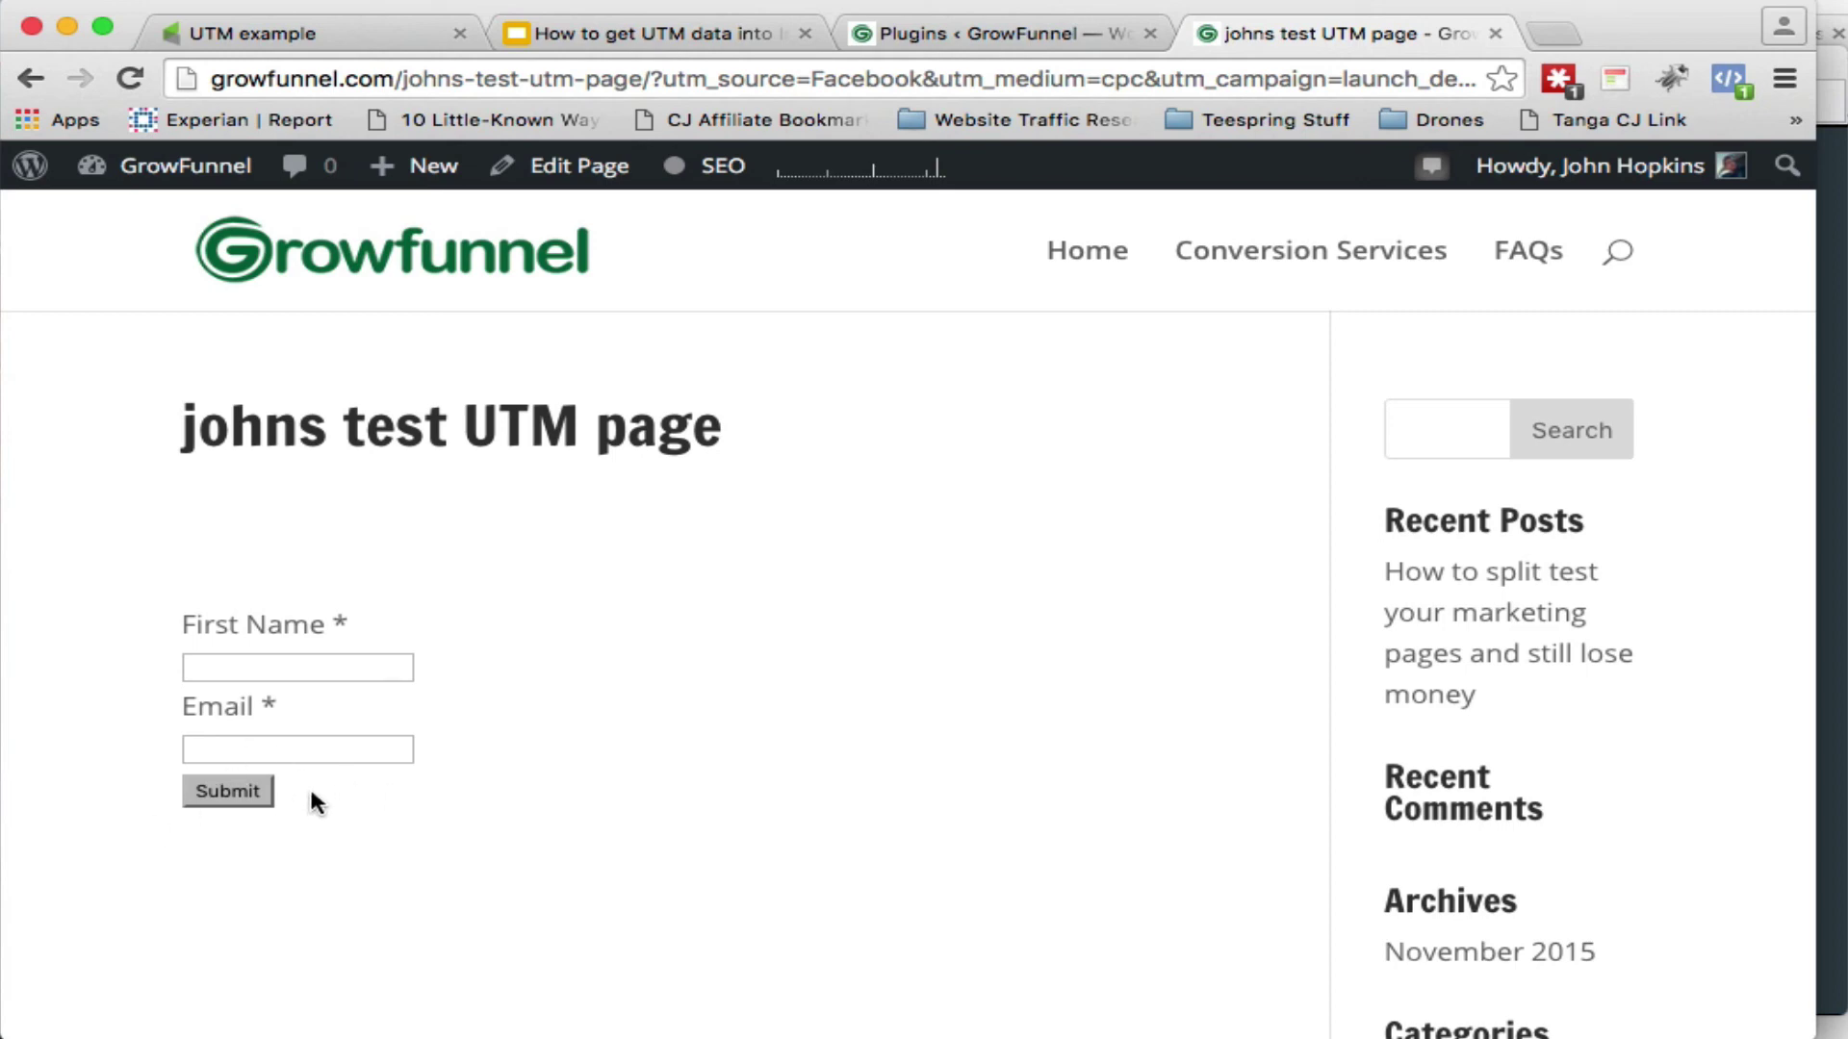
Step: Fill the form with a test first name and the saved test email, then submit it
{"action": "left_click", "coordinate": [276, 669]}
{"action": "type", "text": "del"}
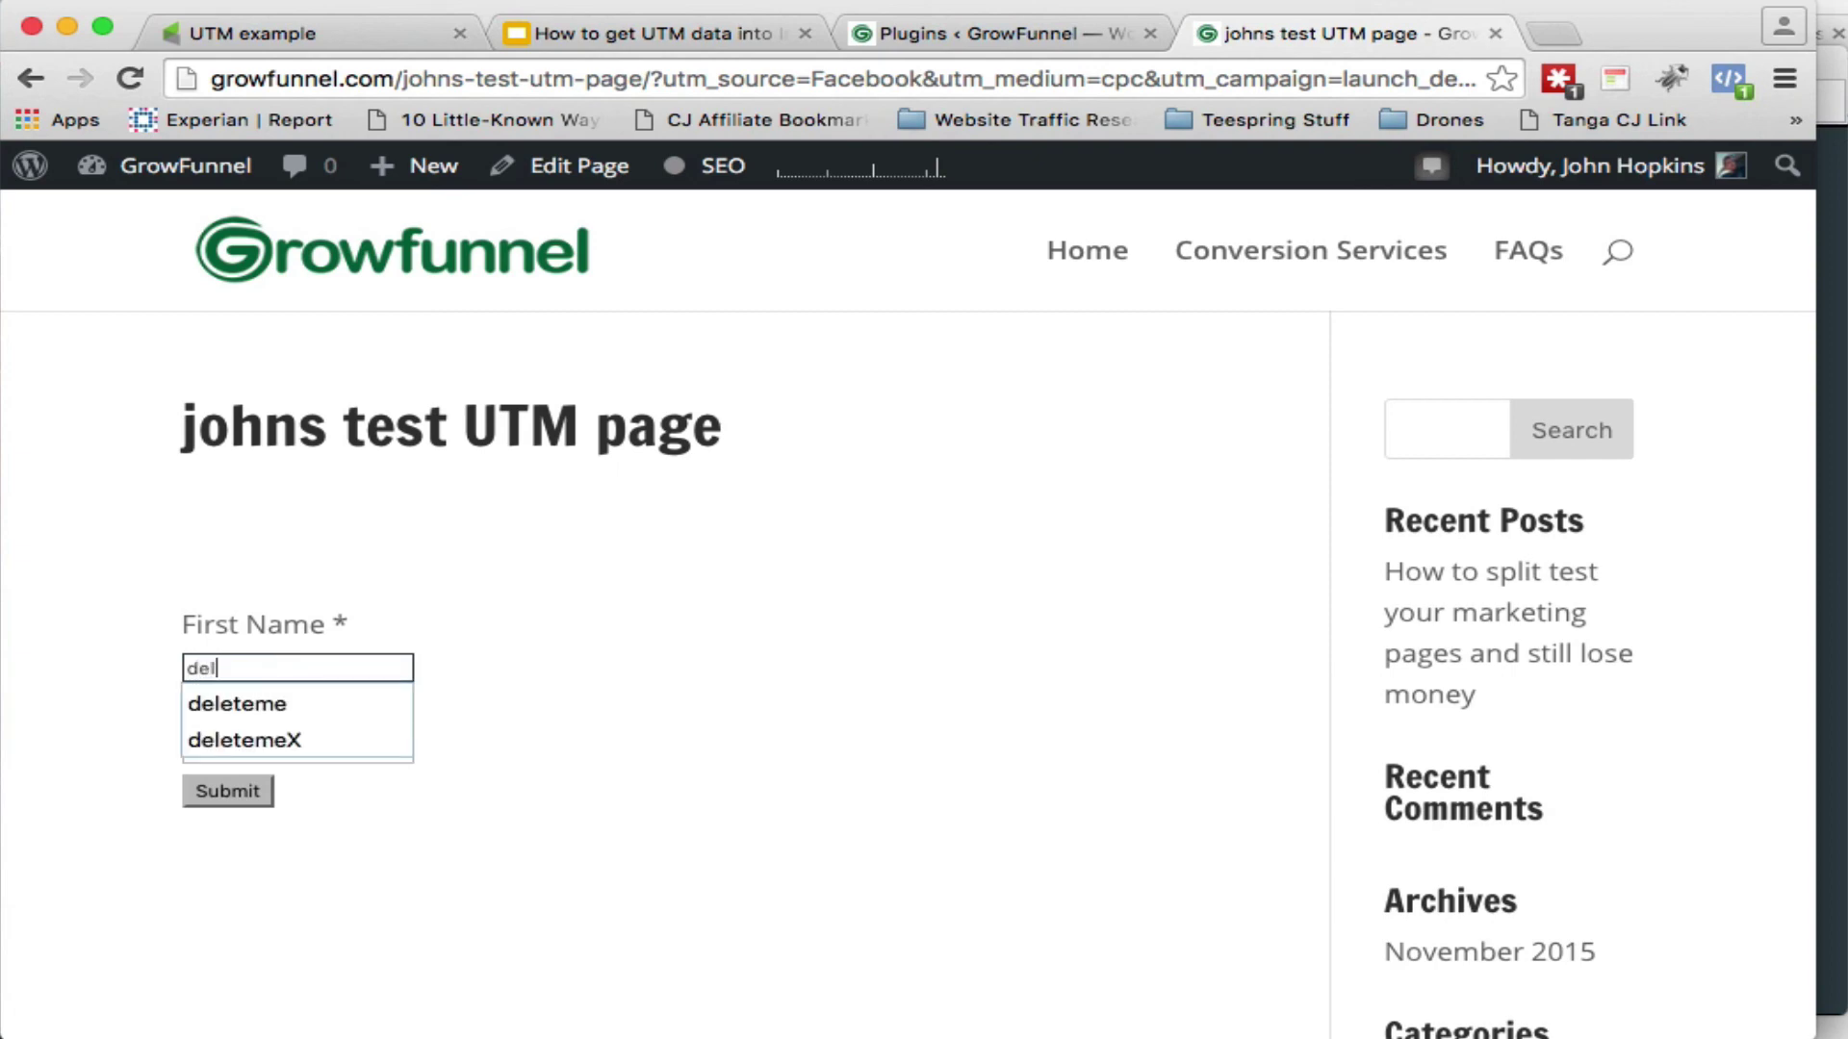
{"action": "type", "text": "eteme"}
{"action": "key", "text": "Tab"}
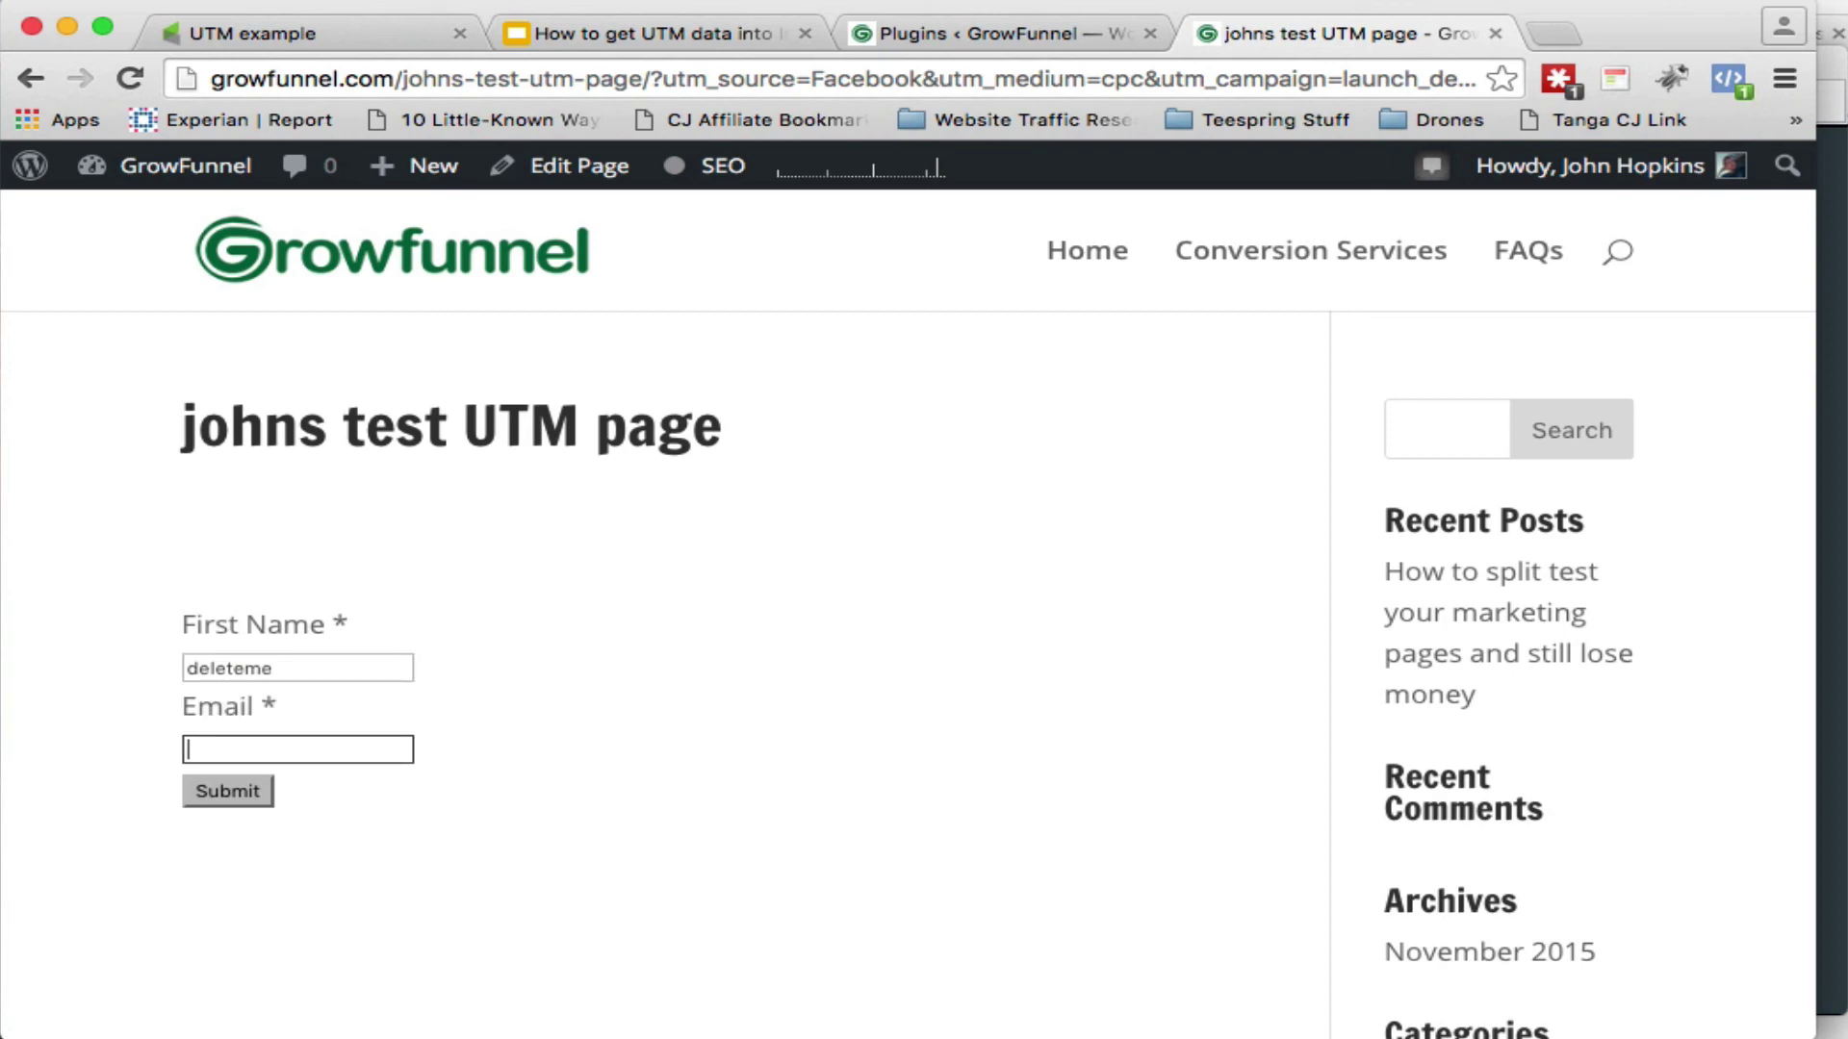
{"action": "type", "text": "del"}
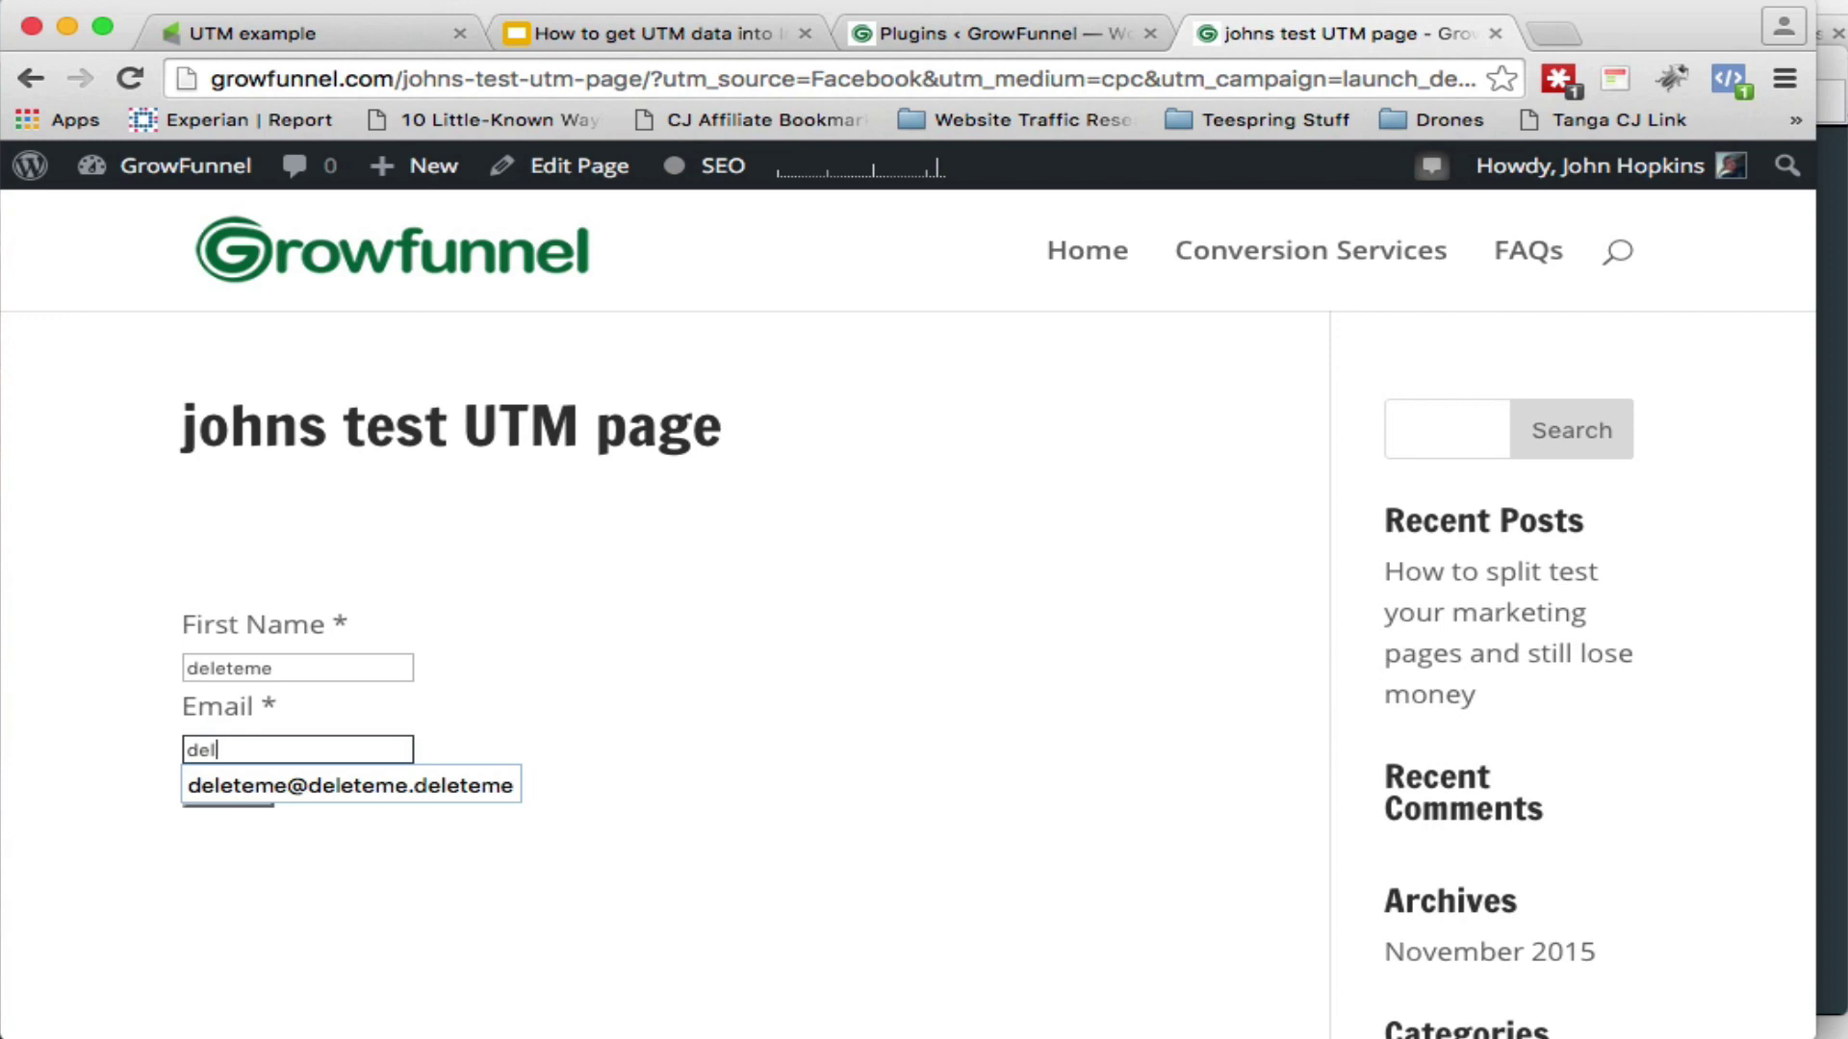
{"action": "left_click", "coordinate": [308, 788]}
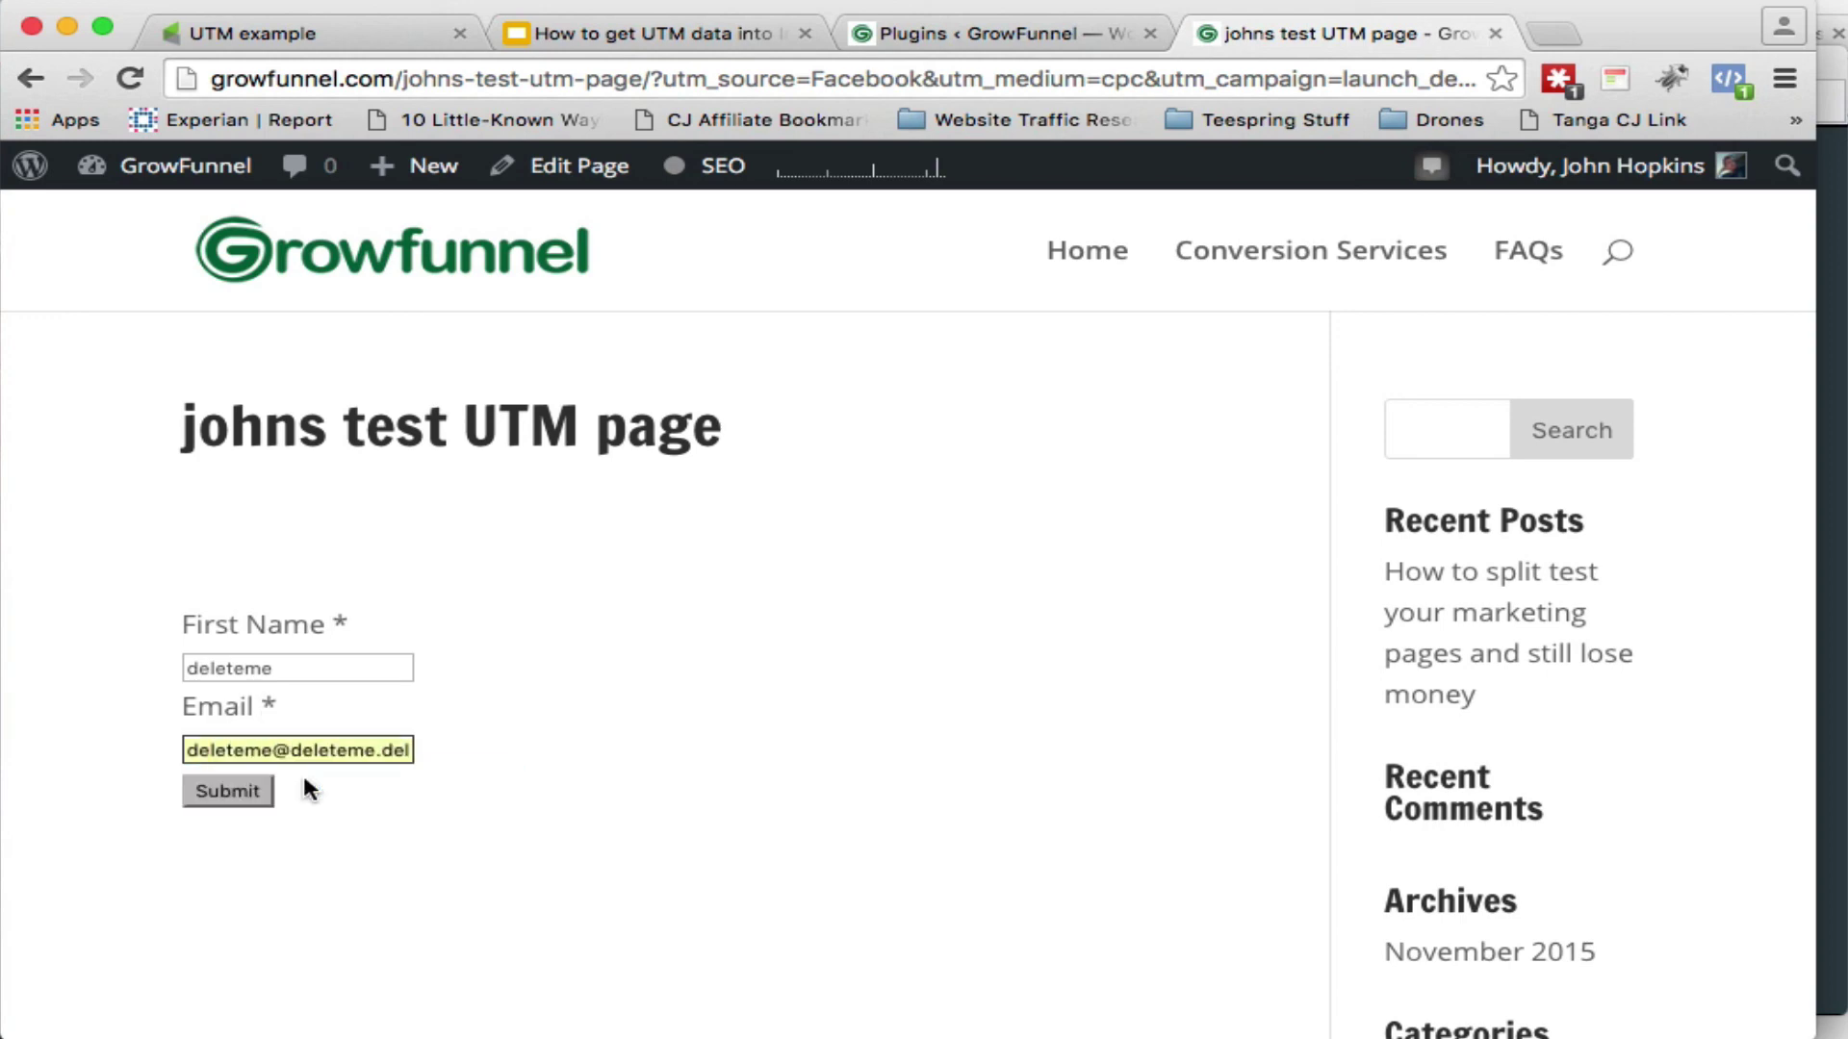
{"action": "left_click", "coordinate": [242, 791]}
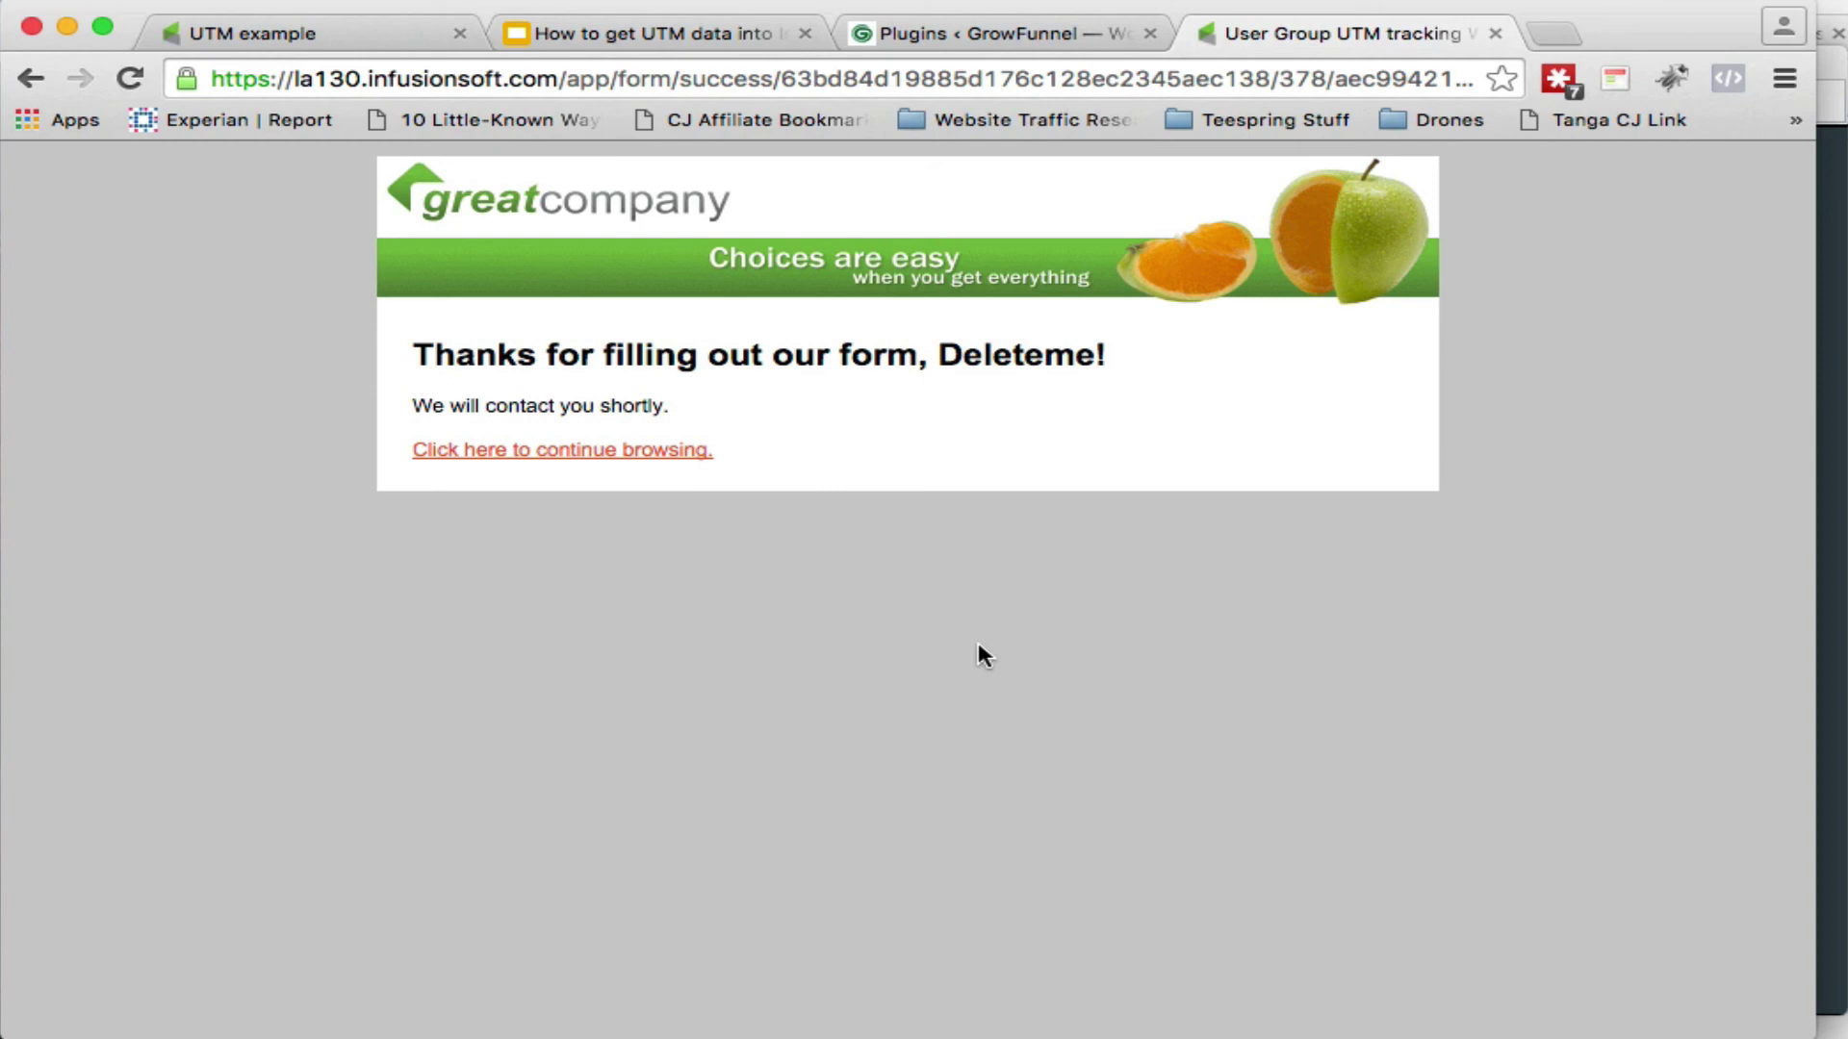
Step: Search Infusionsoft contacts for the 'delete' test submission
{"action": "left_click", "coordinate": [345, 18]}
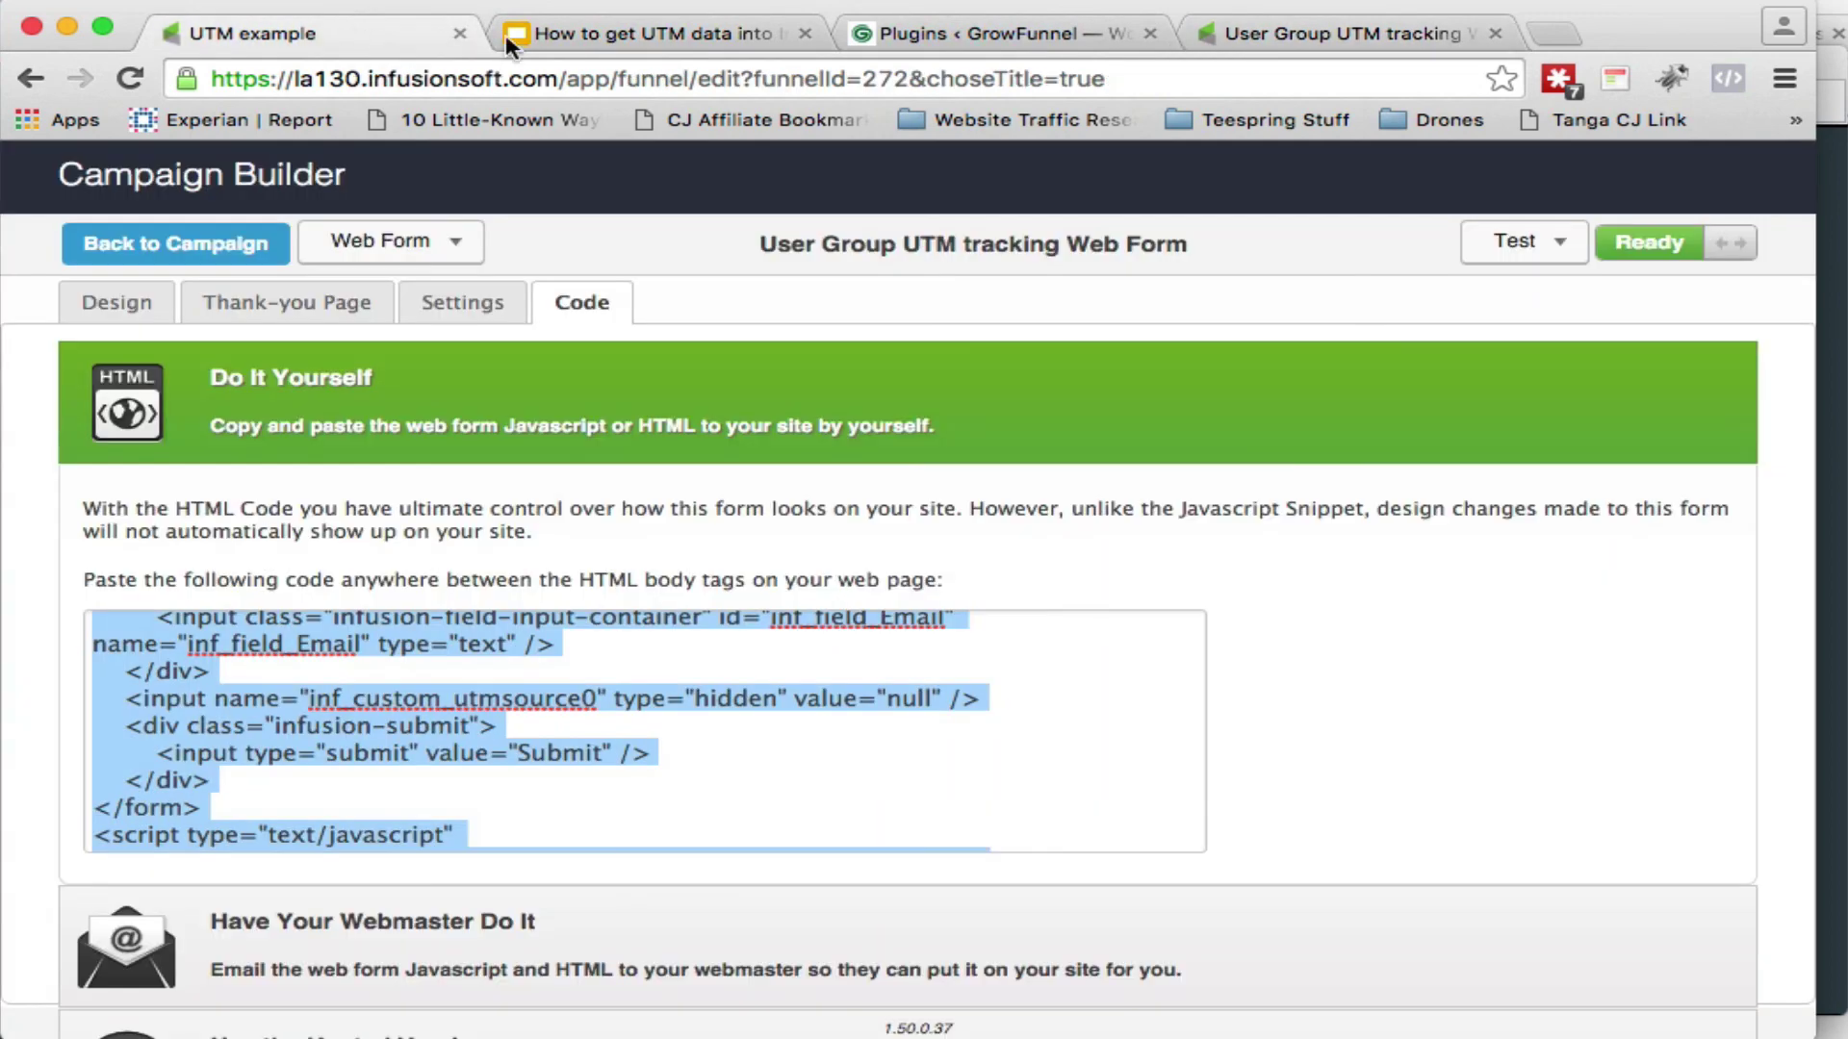
{"action": "left_click", "coordinate": [157, 246]}
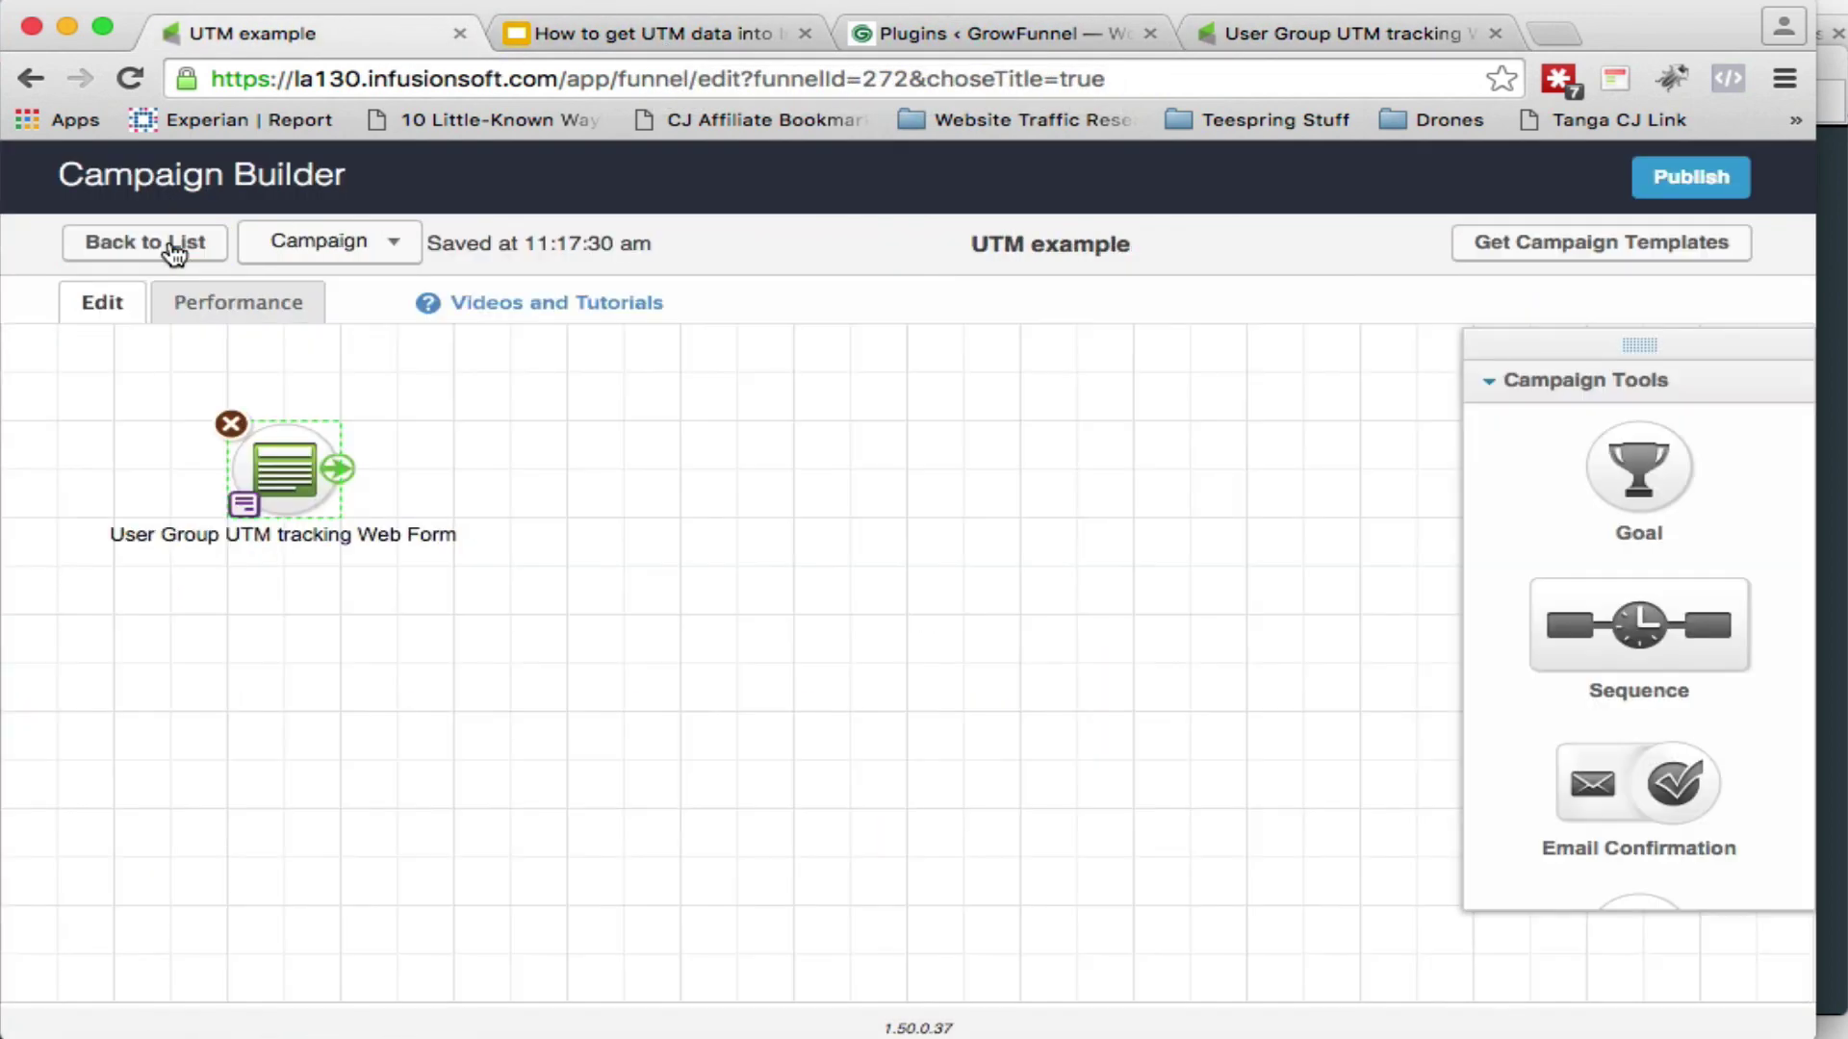
{"action": "left_click", "coordinate": [160, 248]}
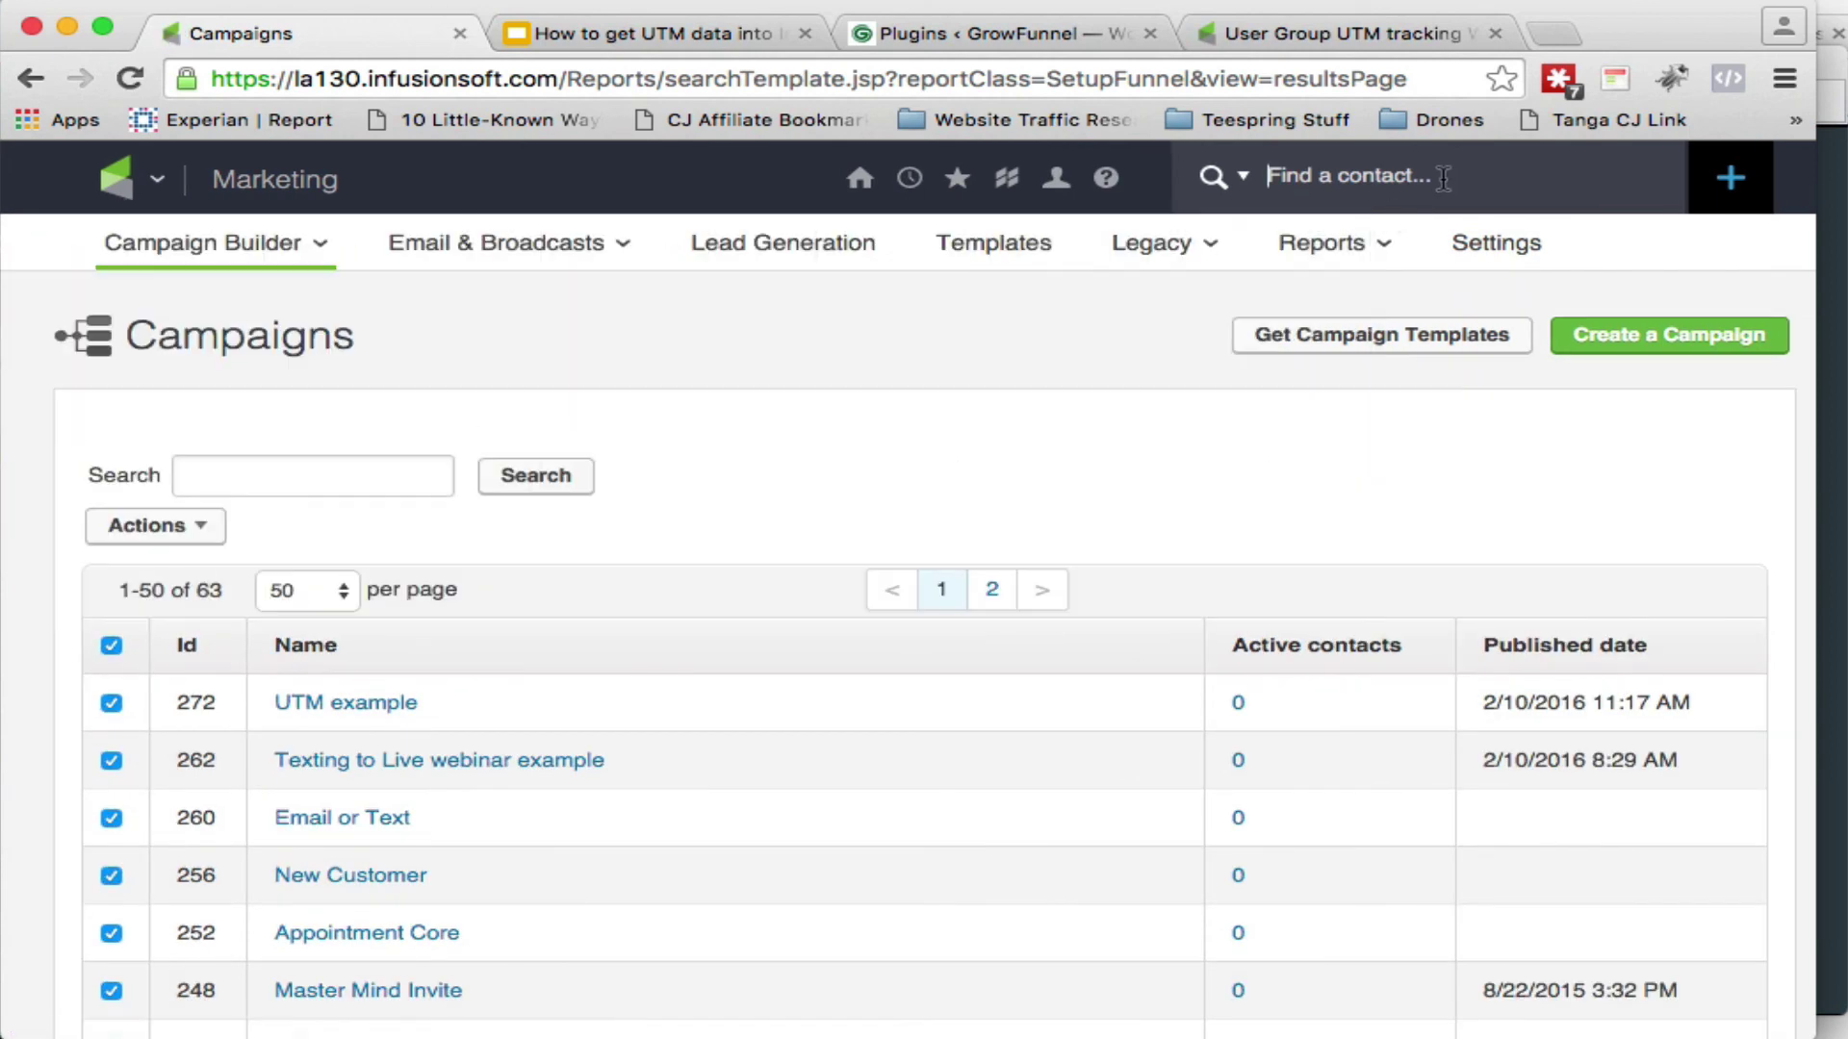
{"action": "left_click", "coordinate": [1443, 177]}
{"action": "type", "text": "delete"}
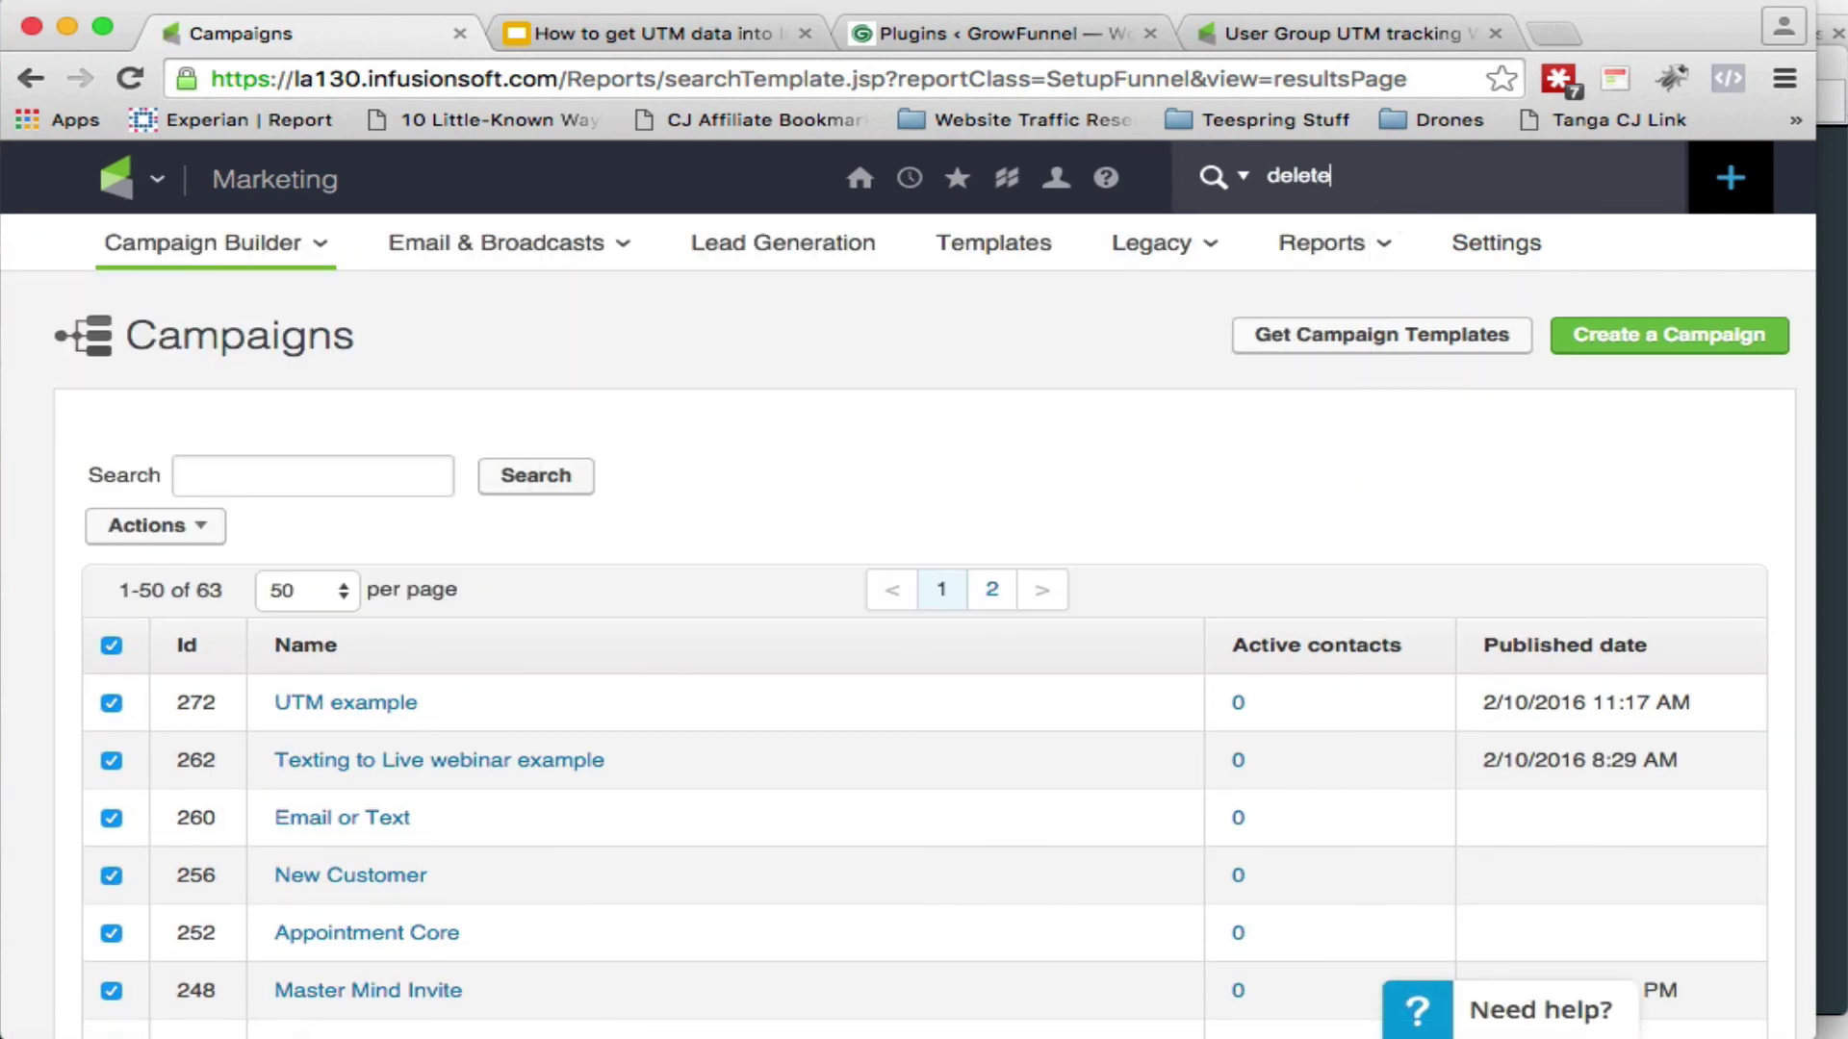
{"action": "key", "text": "Return"}
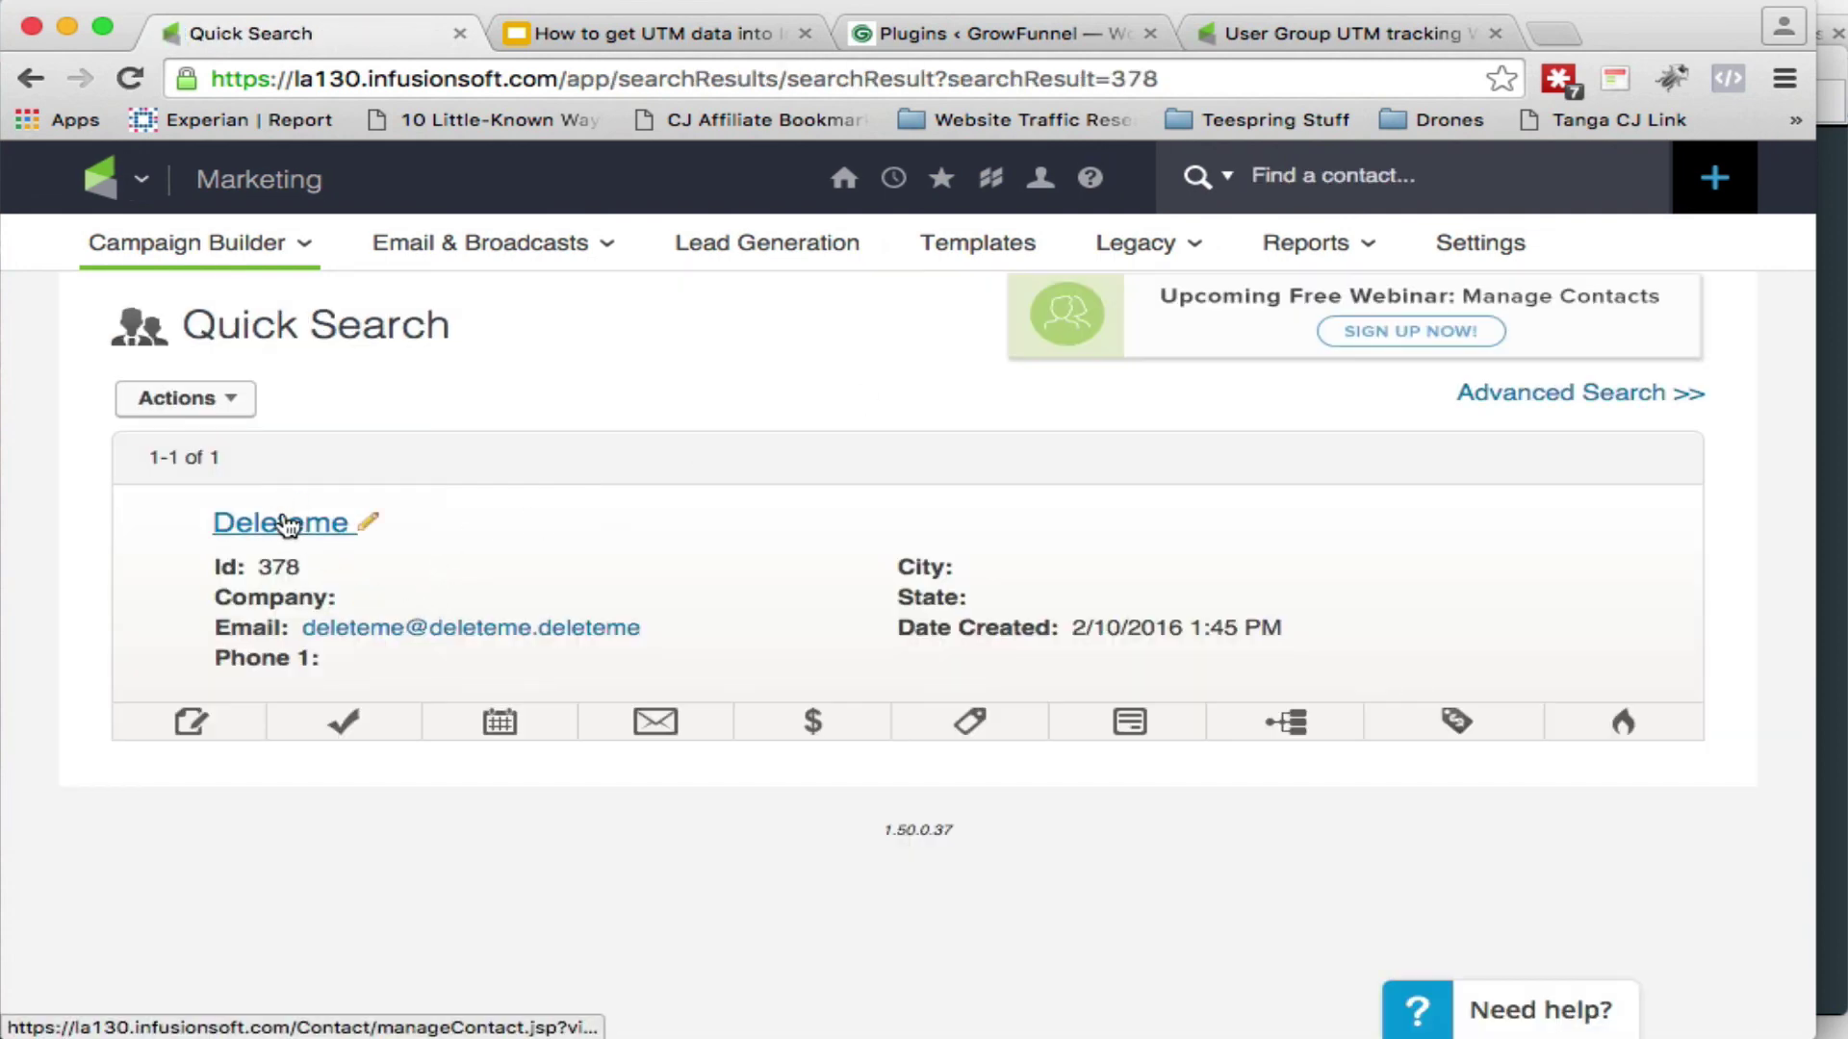
Step: Open the test contact's Custom Fields and confirm utm_source reads Facebook
{"action": "left_click", "coordinate": [287, 524]}
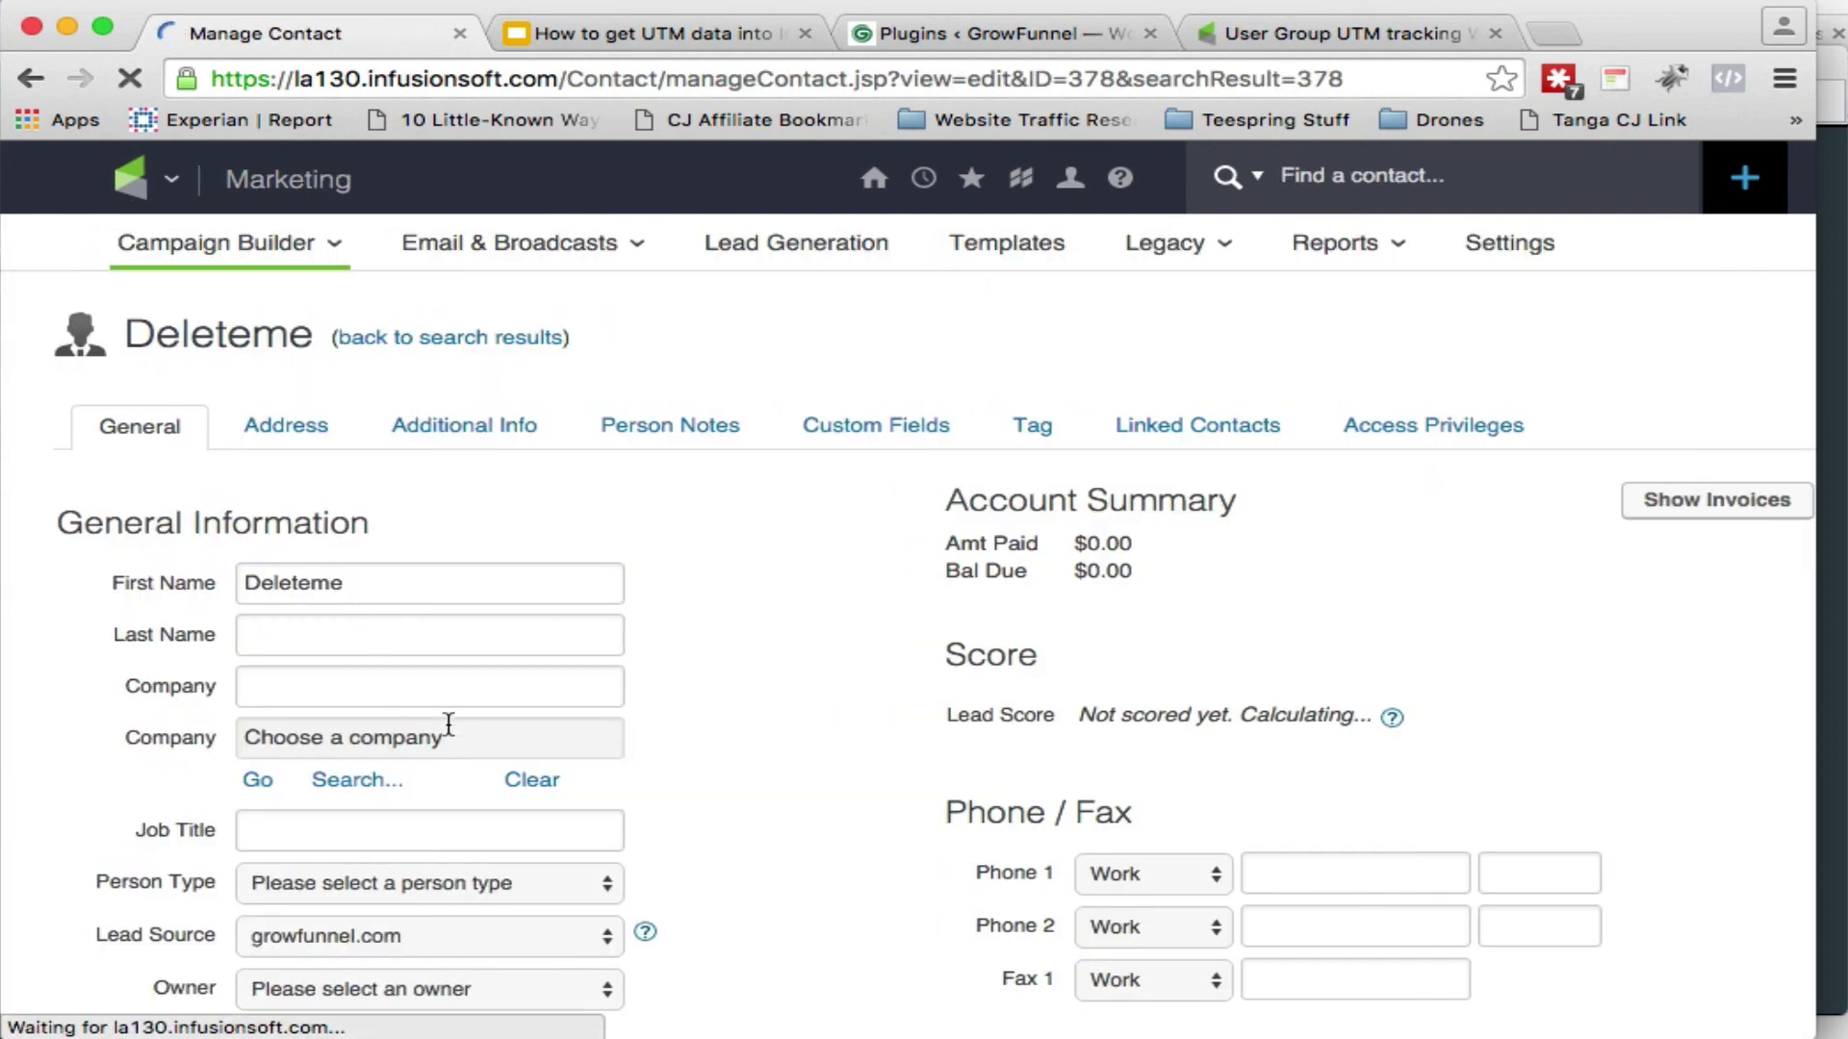
{"action": "left_click", "coordinate": [895, 425]}
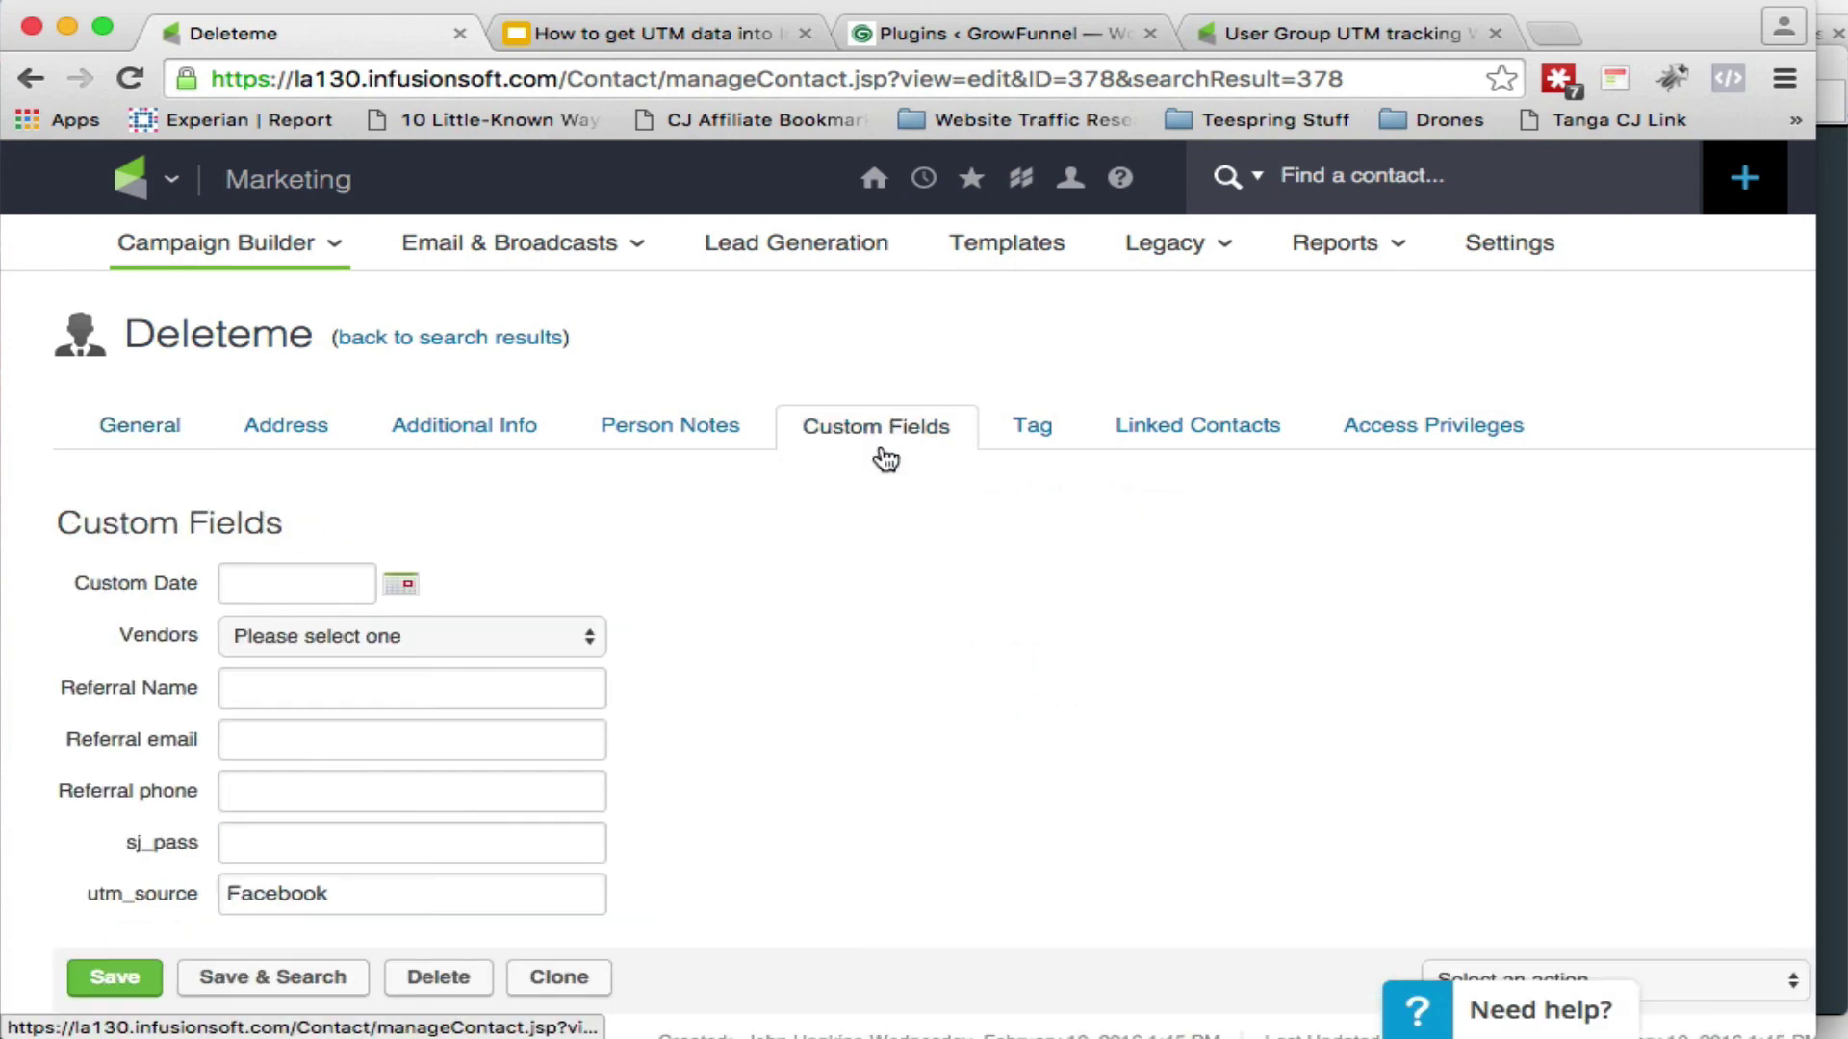
{"action": "scroll", "coordinate": [823, 603], "scroll_direction": "down", "scroll_amount": 2}
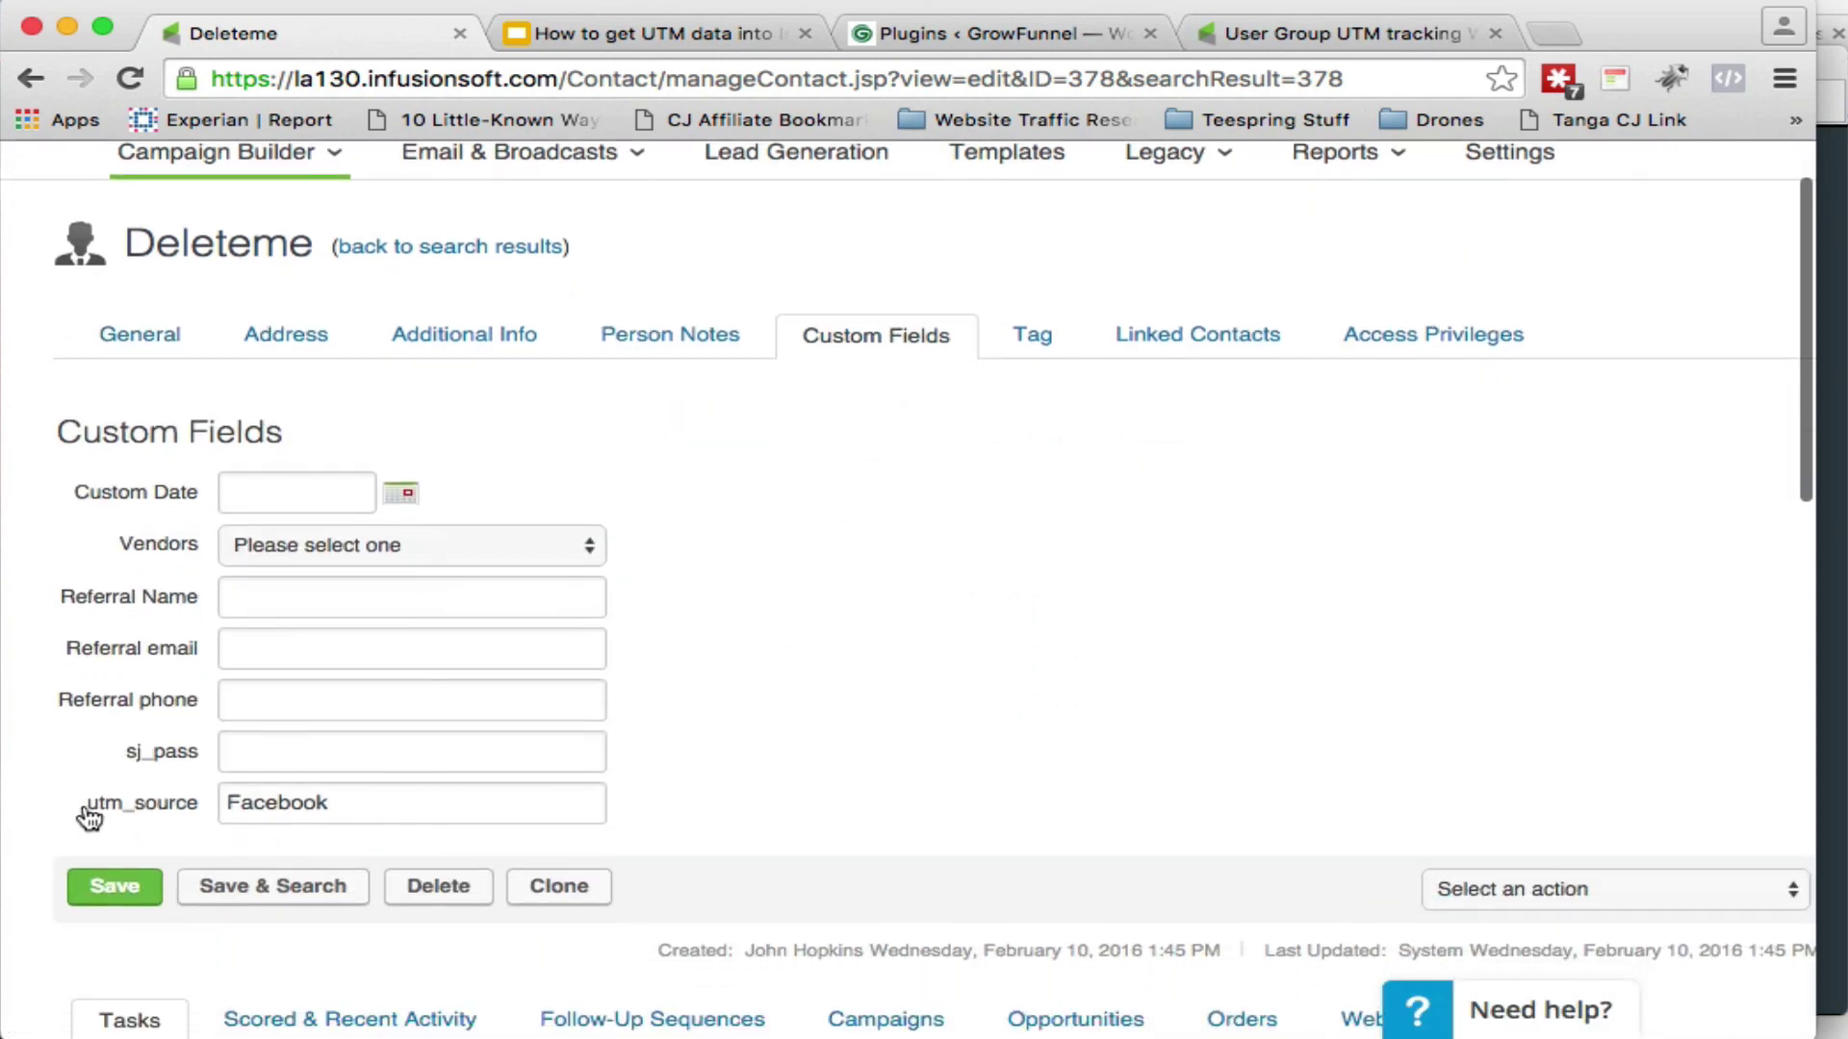
{"action": "left_click_drag", "start_coordinate": [356, 805], "coordinate": [152, 810]}
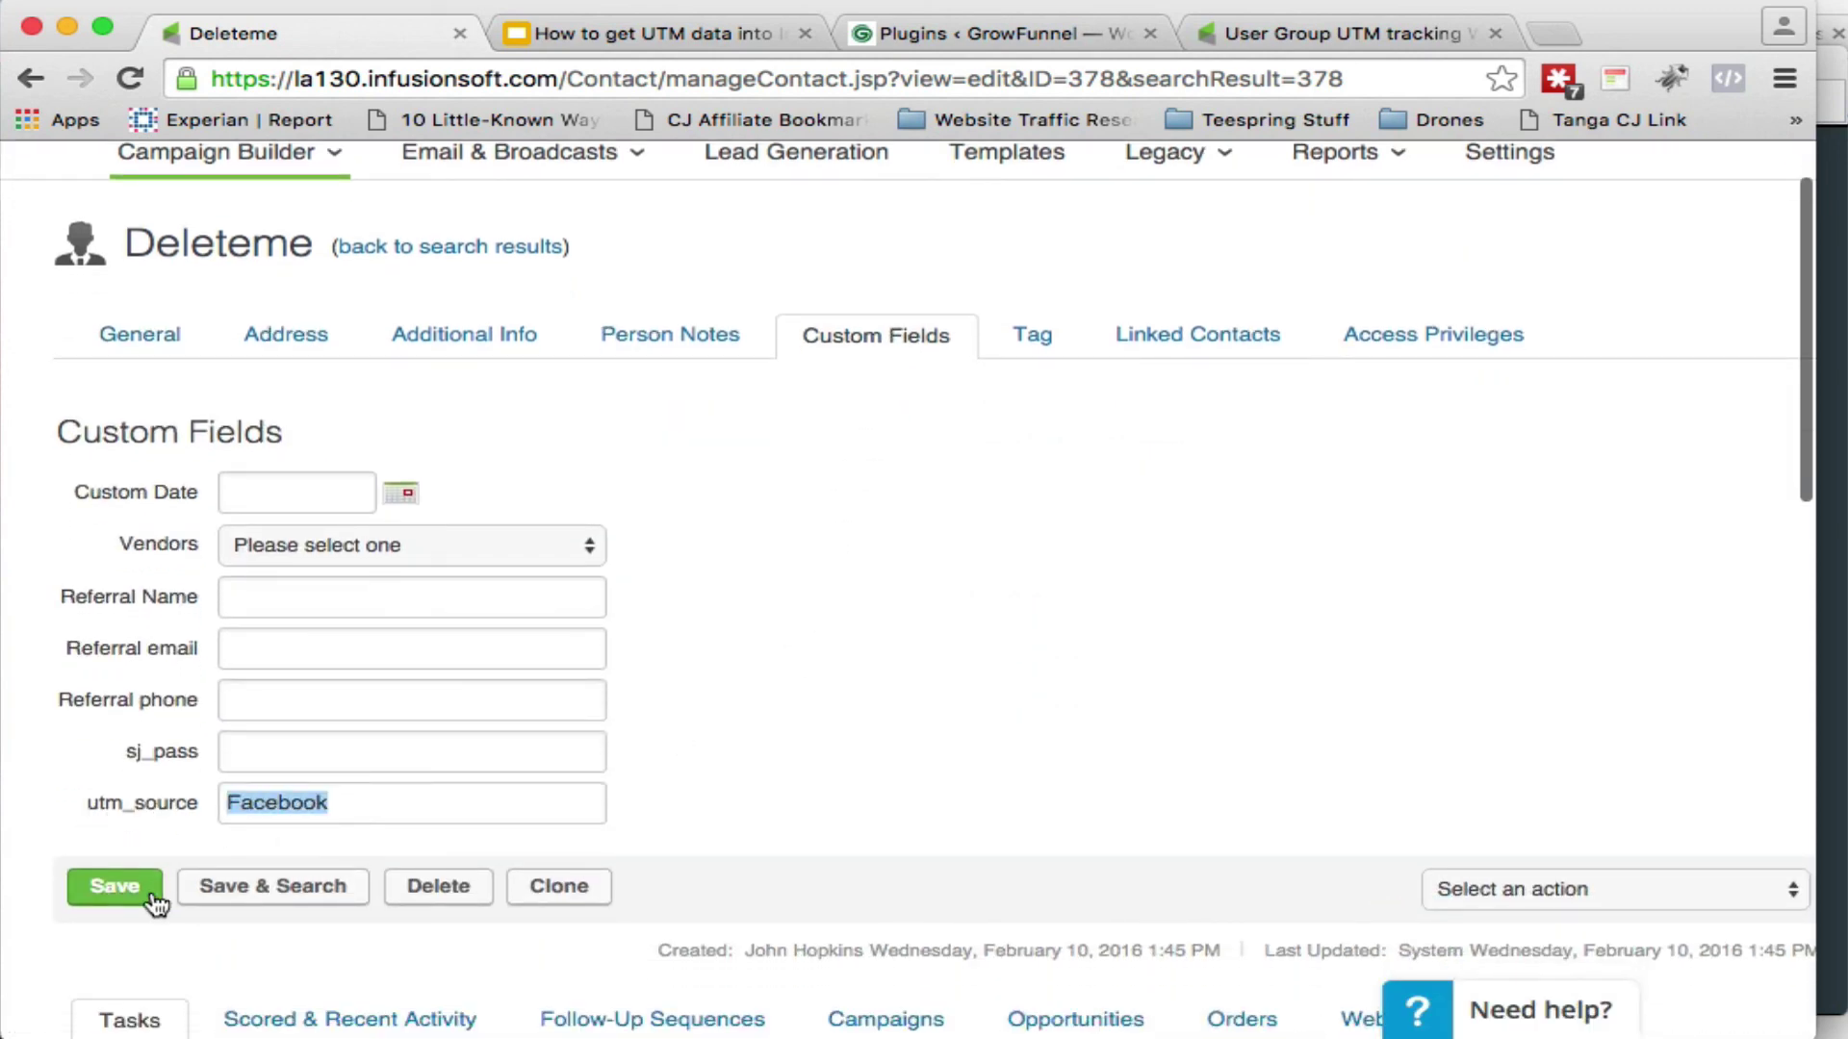